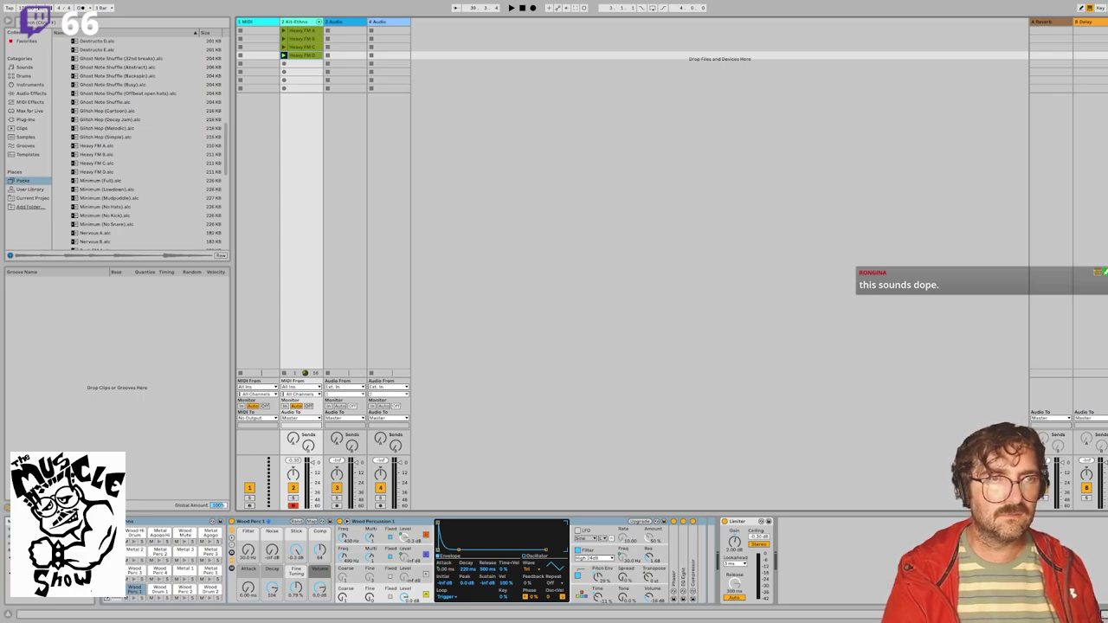
Step: Place the Canada Geese honking audio file in the third track's first slot and open the clip's waveform
left_click_drag(554, 260, 346, 30)
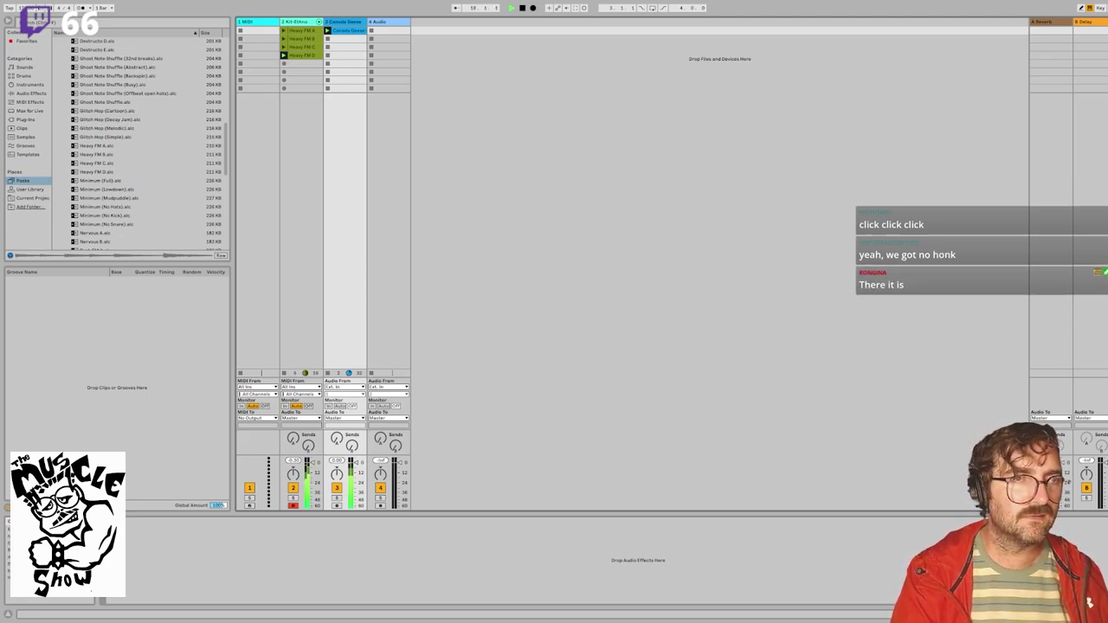
double_click(344, 33)
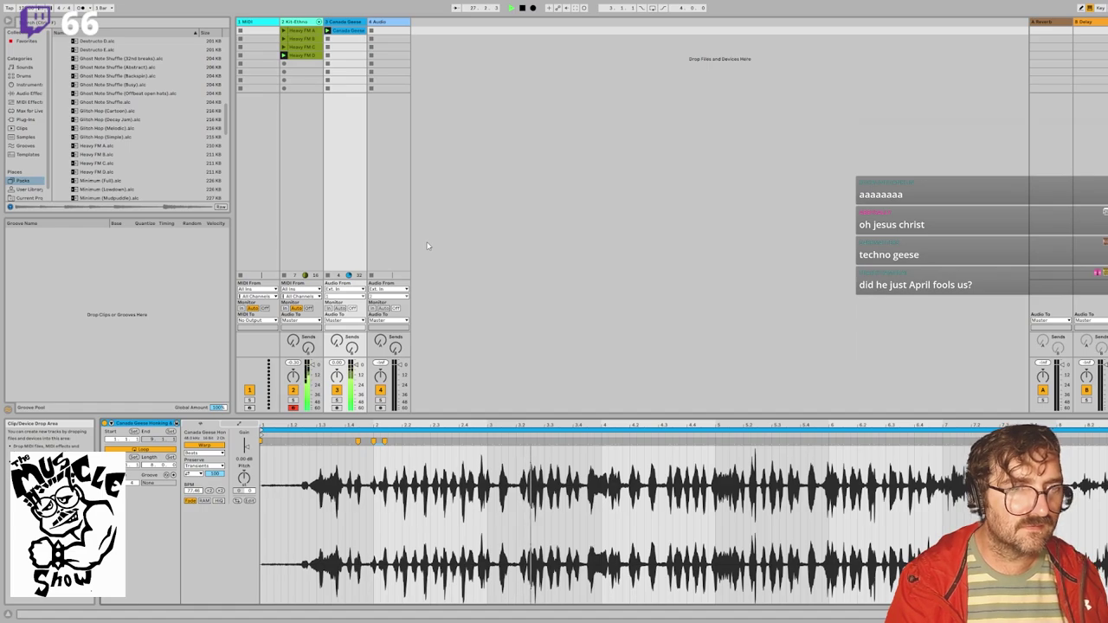
double_click(375, 444)
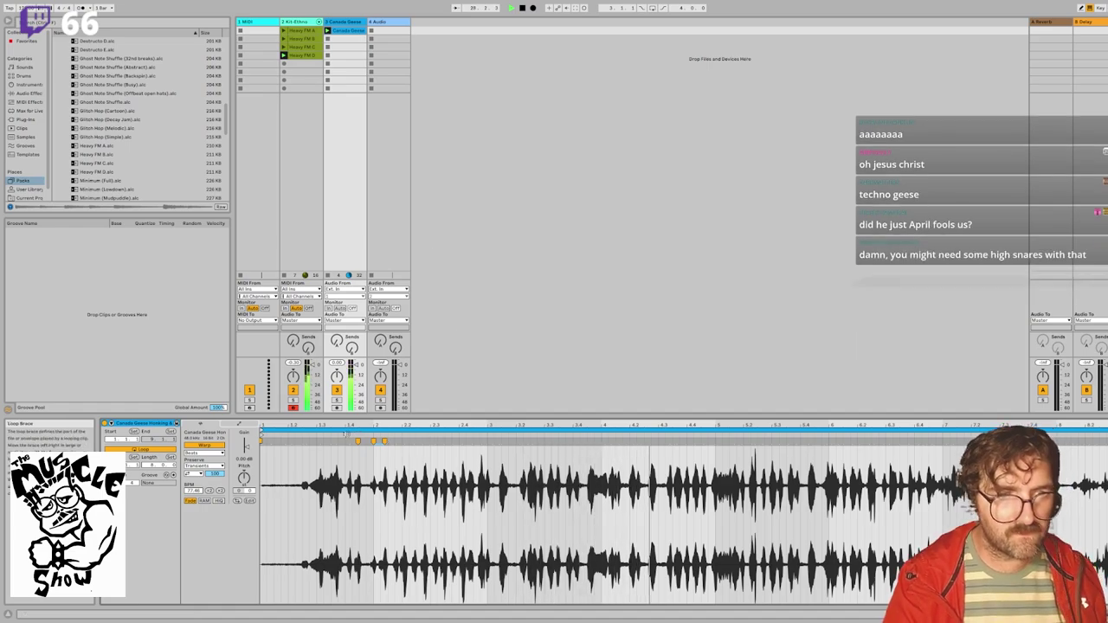
key("space")
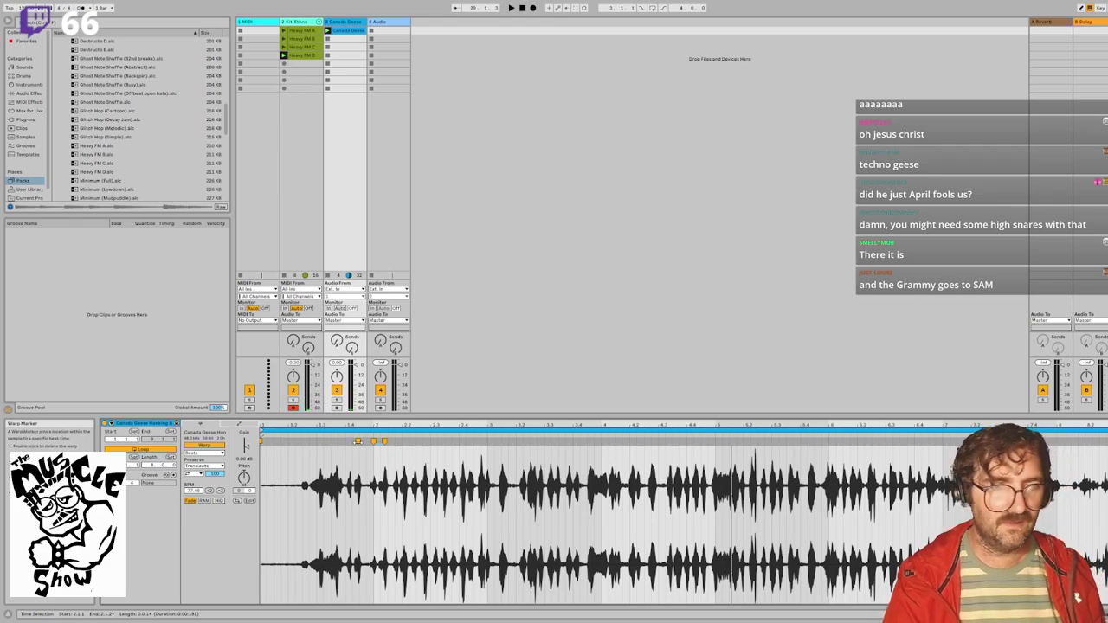
Step: Loop the goose clip from bar 2 to bar 3 and play it together with the Heavy FM A clip
mouse_move(261, 430)
left_mouse_down()
mouse_move(353, 430)
mouse_move(320, 431)
left_mouse_up()
key("space")
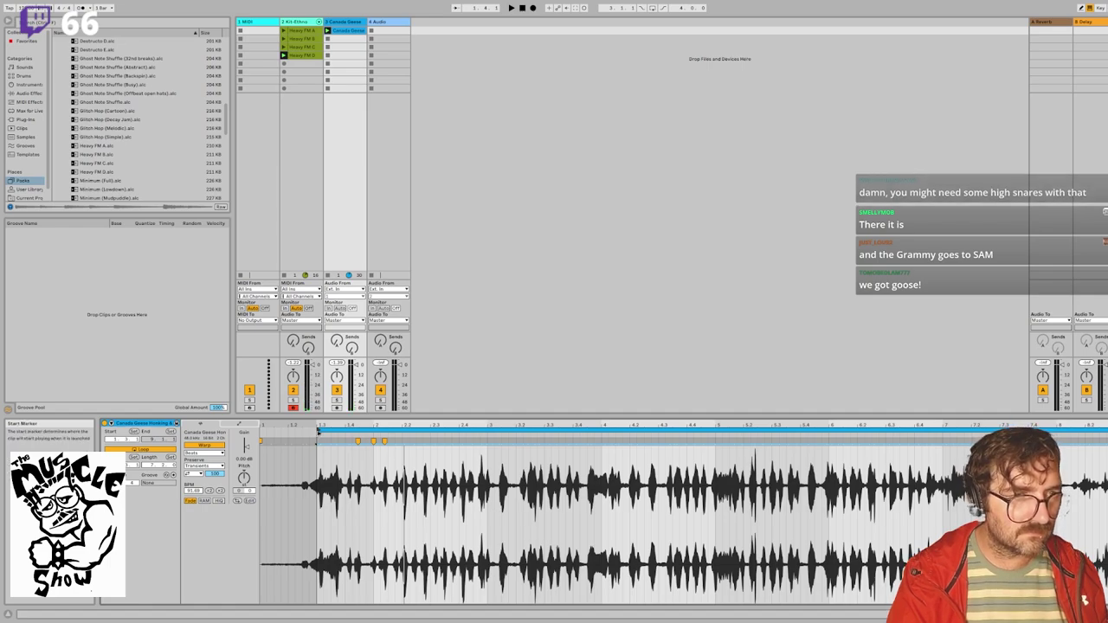
left_click_drag(316, 439, 374, 438)
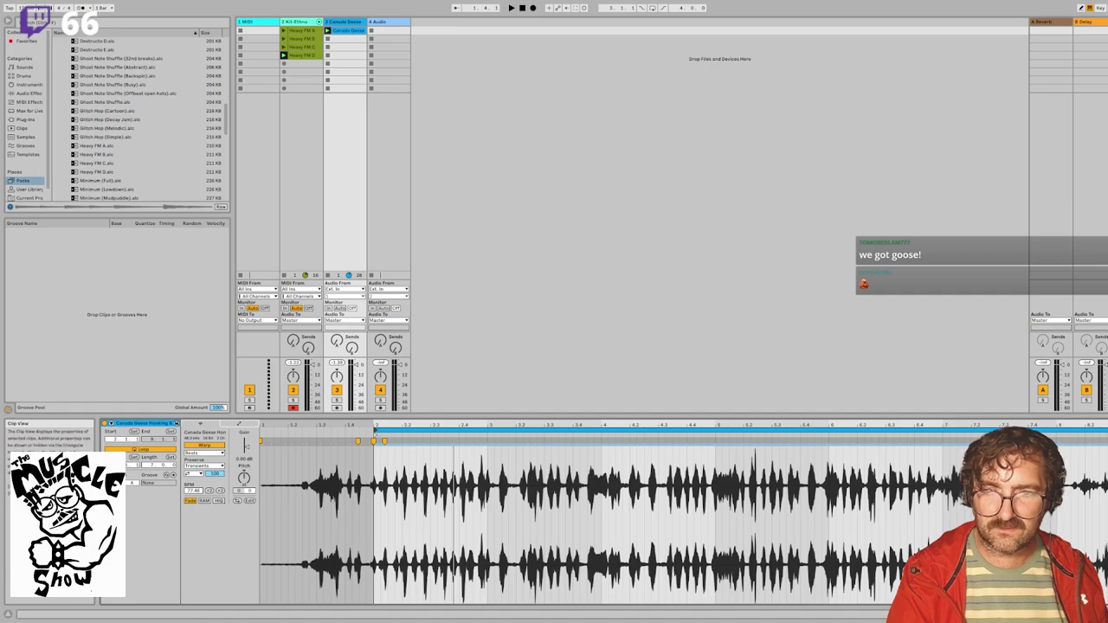
left_click_drag(996, 427, 487, 412)
key("space")
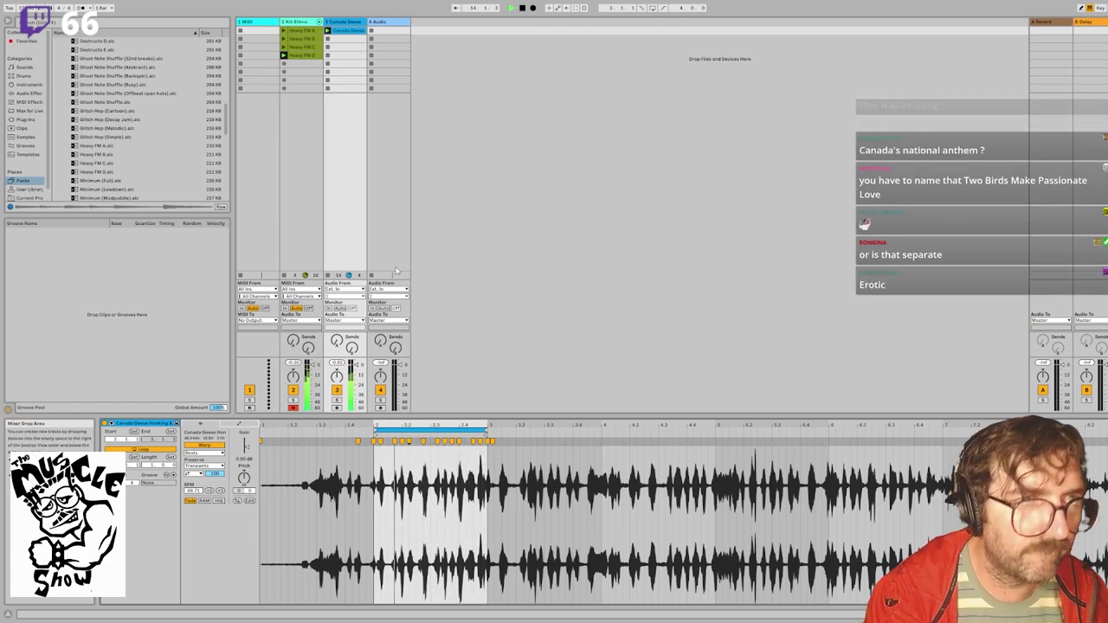
left_click(283, 31)
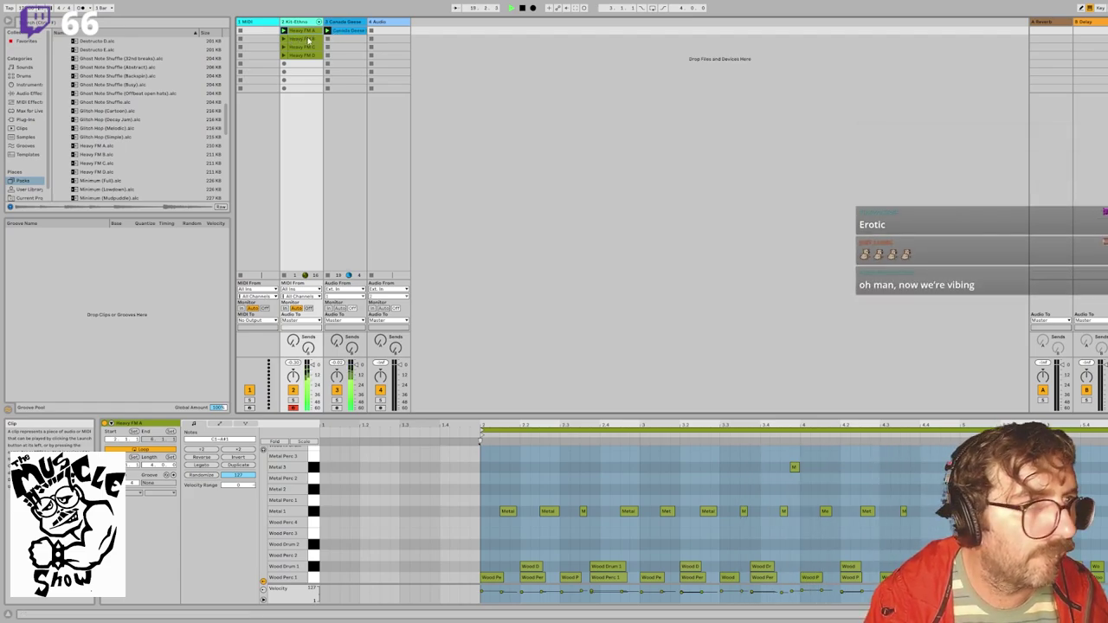
Step: Add the Phaser-Flanger preset Doubler Ether to the goose track and set its warmth to 19%
left_click(21, 94)
left_click(57, 76)
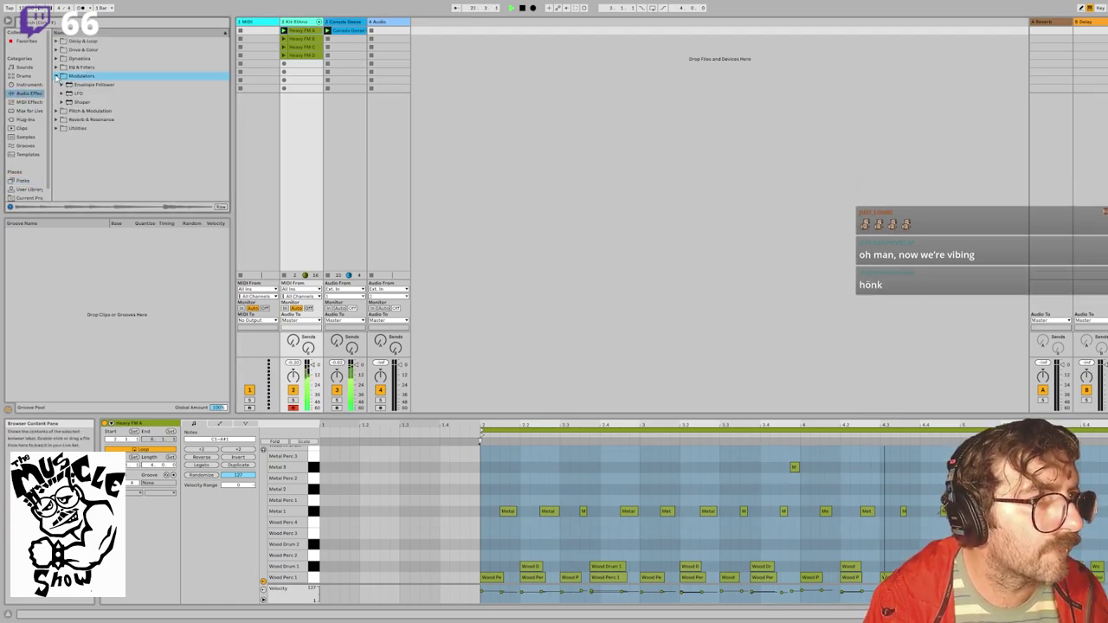
left_click(57, 77)
left_click(57, 85)
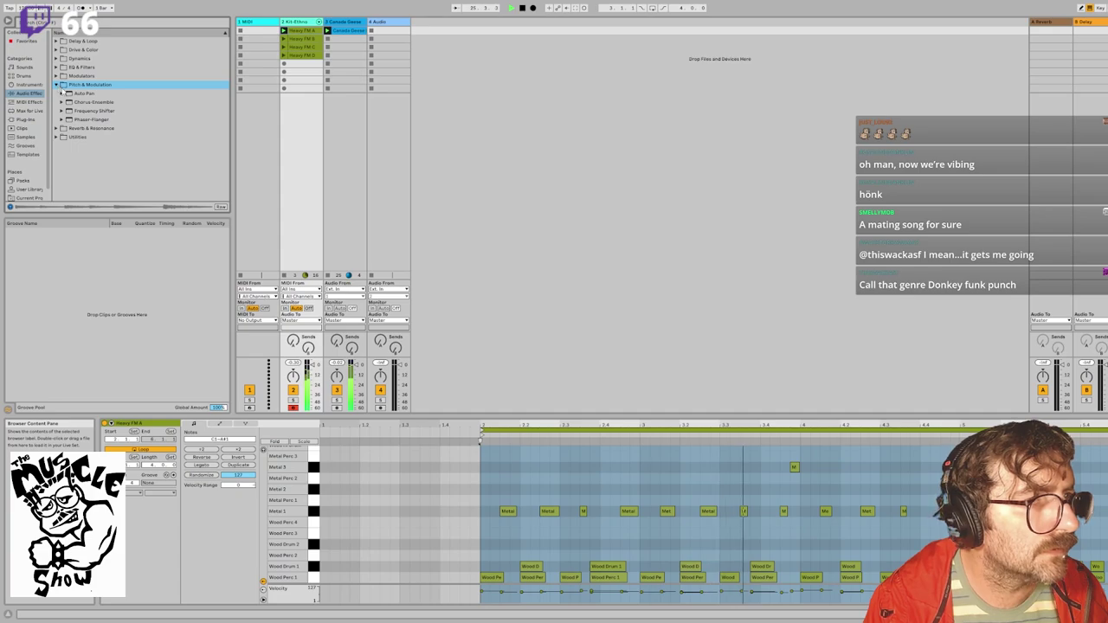
left_click(64, 121)
left_click_drag(89, 130, 215, 90)
left_click_drag(334, 34, 349, 25)
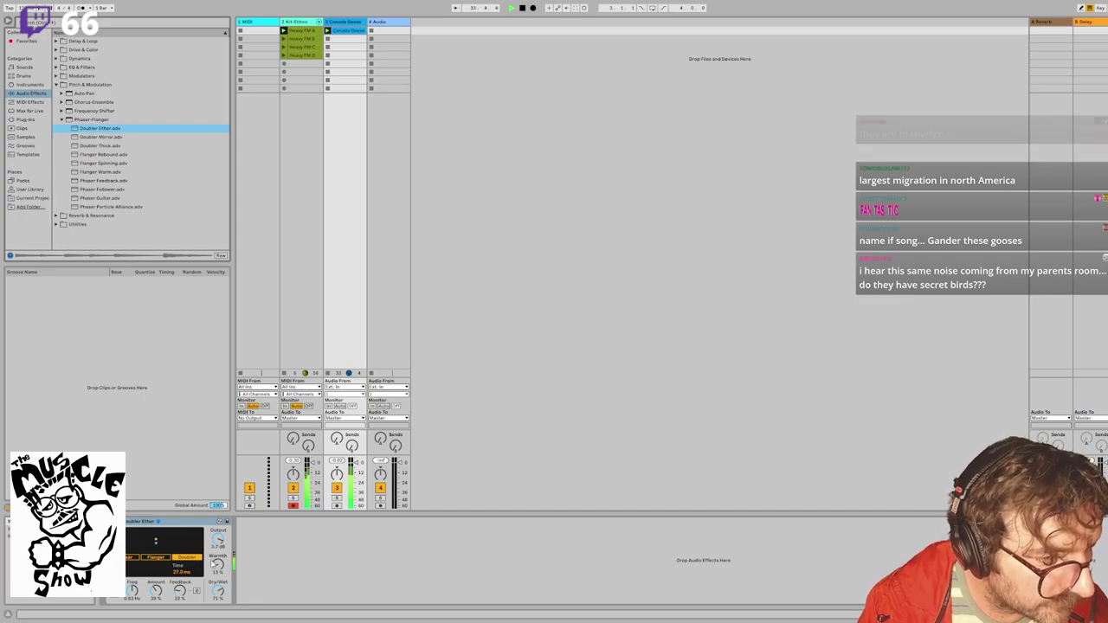
left_click_drag(218, 566, 217, 562)
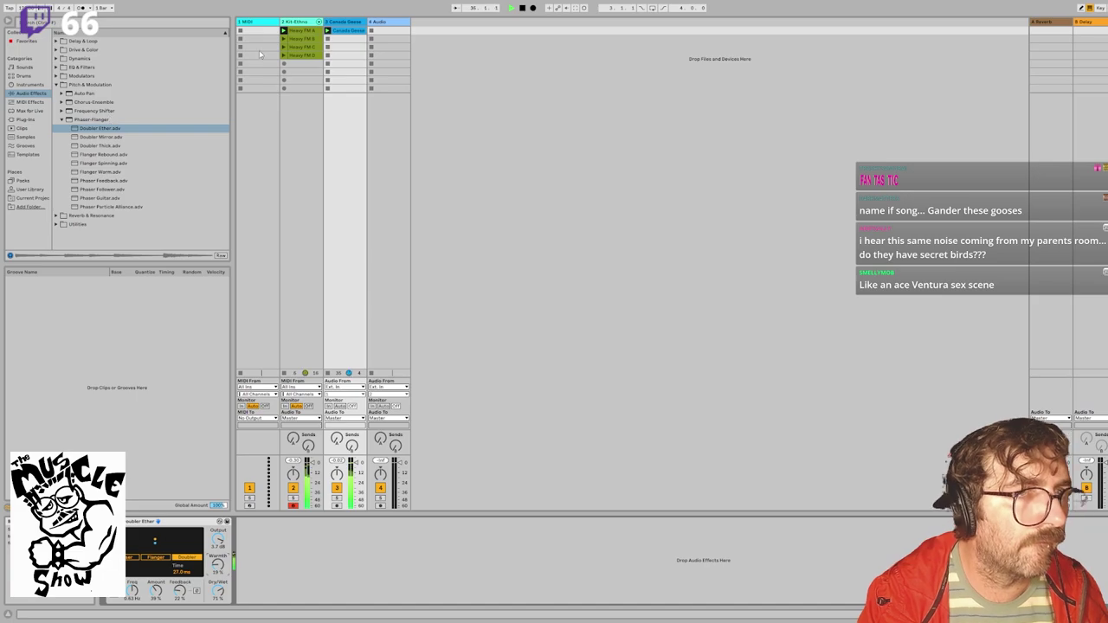
Step: Launch the Heavy FM B clip and add a Tuner after the doubler on the goose track
left_click(284, 40)
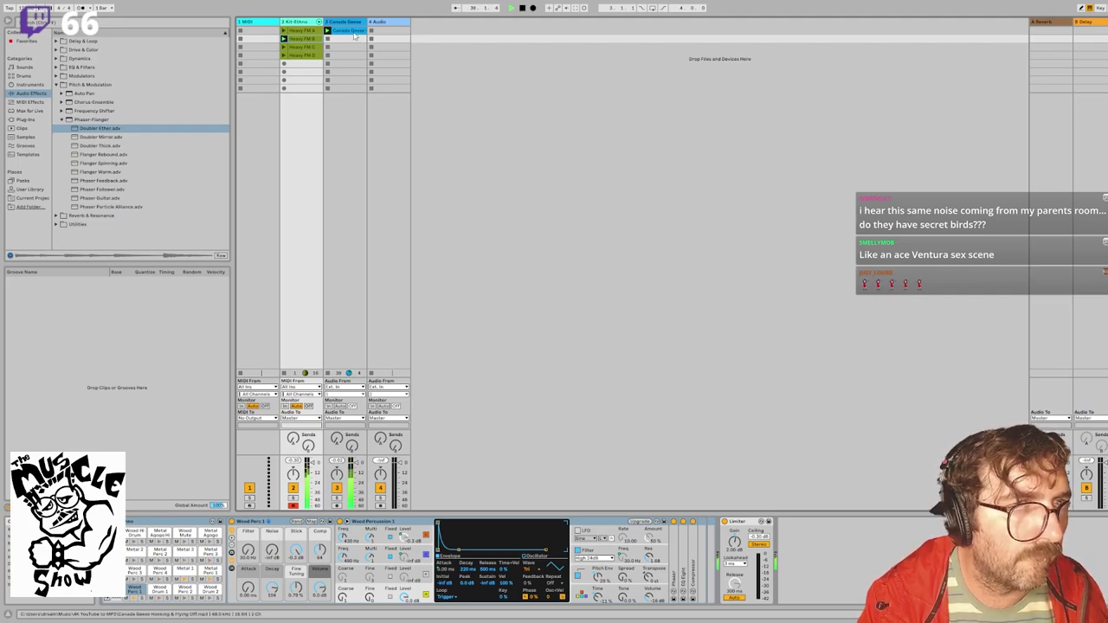
left_click(56, 224)
left_click(80, 138)
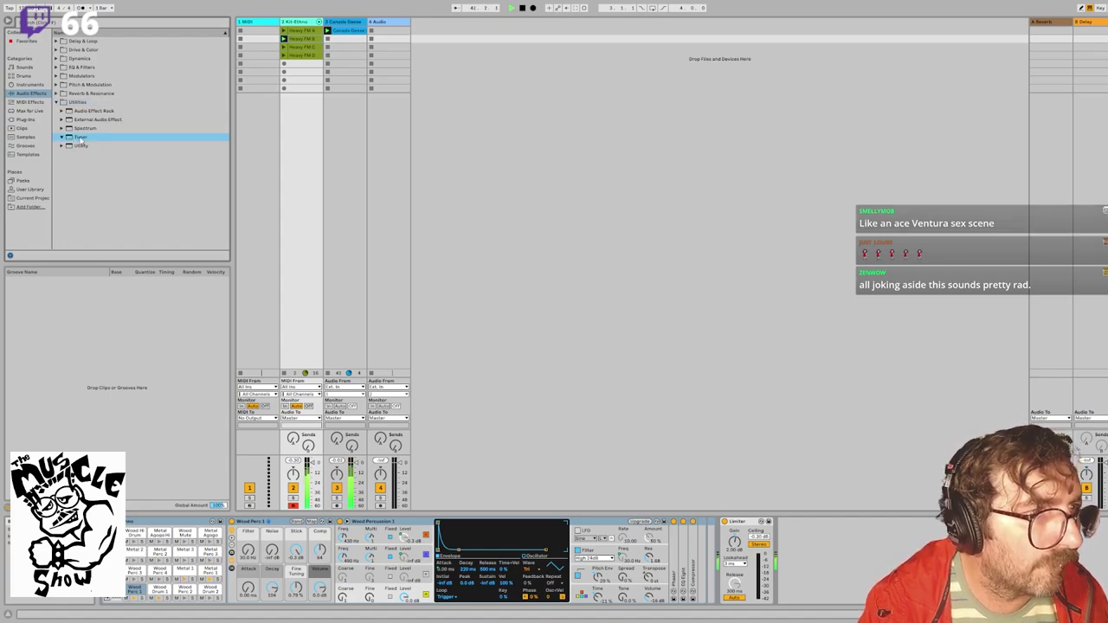
left_click(351, 31)
left_click_drag(353, 20, 353, 22)
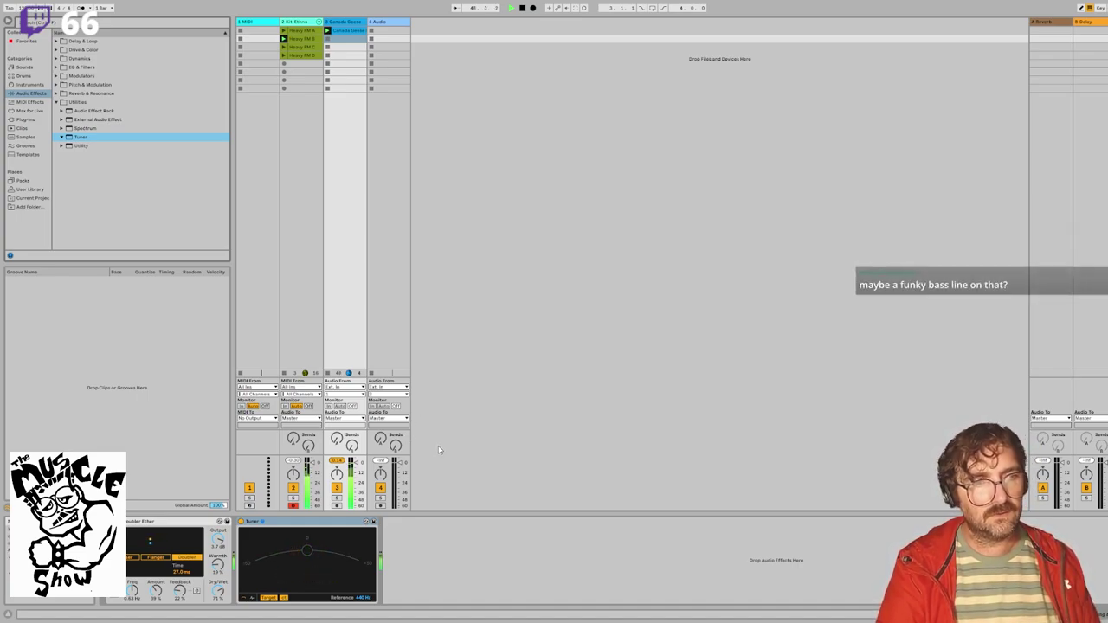
Step: Examine the goose clip's pitch settings and the Tuner reading on its track
left_click(351, 28)
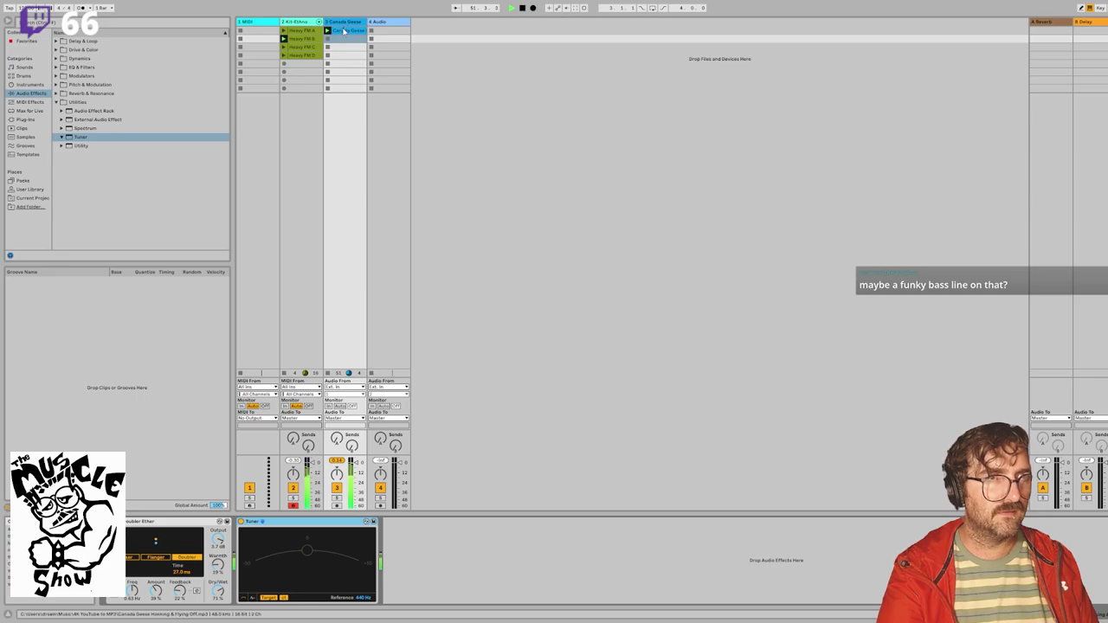
double_click(344, 29)
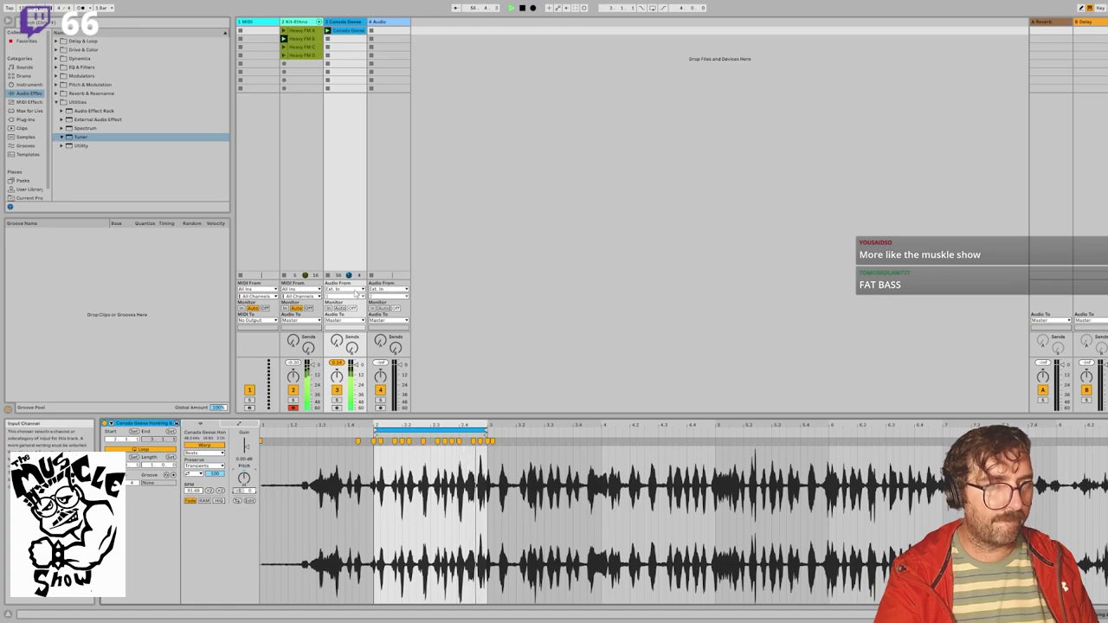
double_click(353, 24)
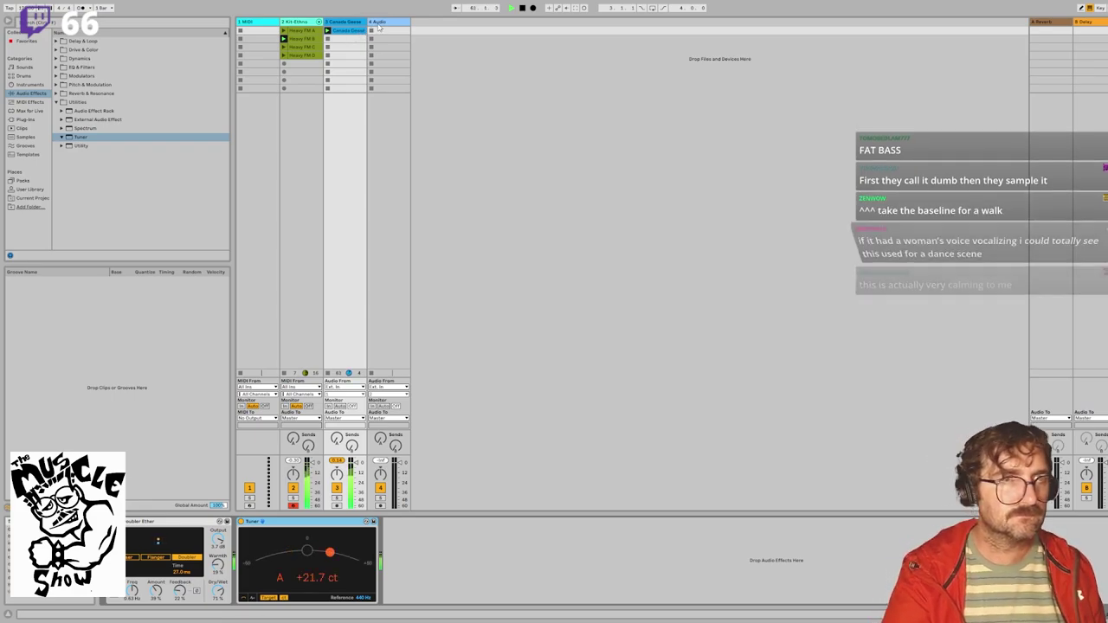
Step: Add a Wavetable instrument on a new track and set oscillator 1's wavetable to Galactica
left_click(378, 31)
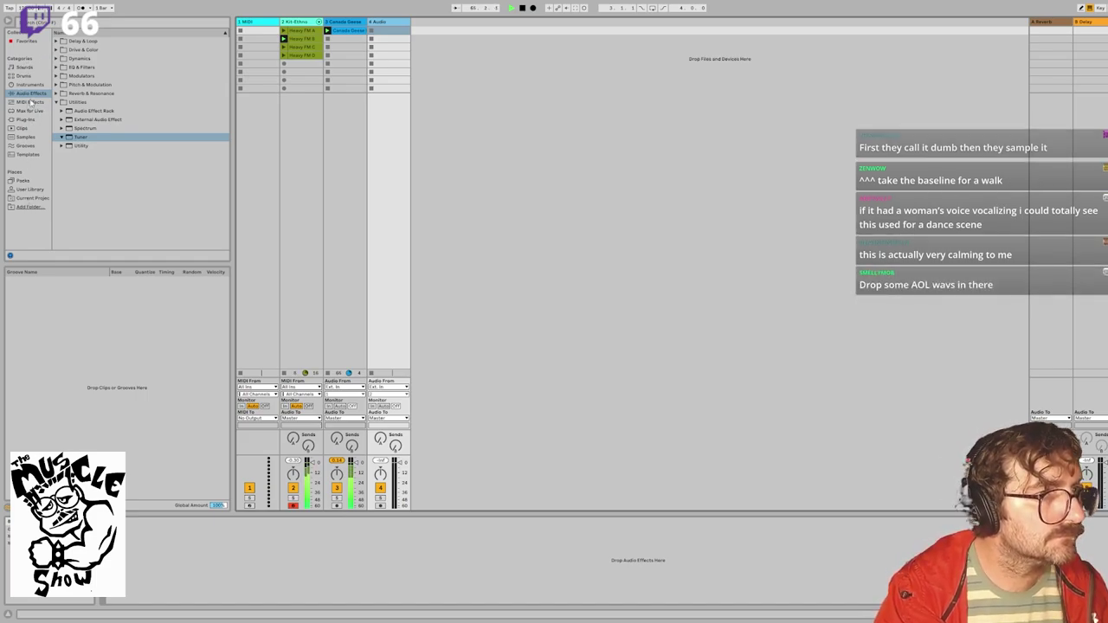
left_click(33, 85)
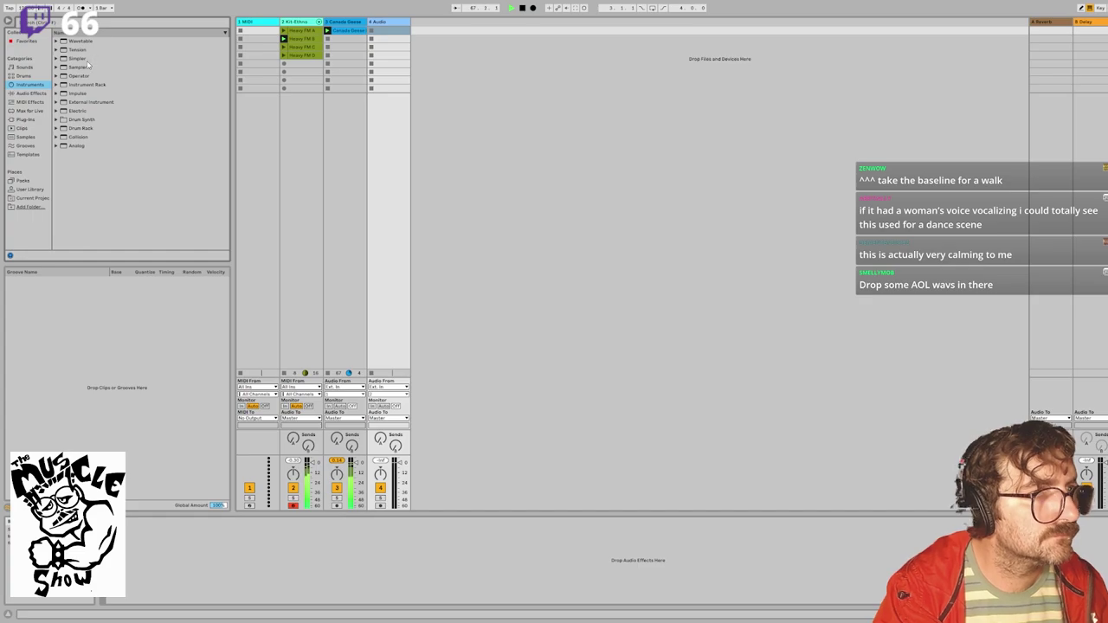
left_click_drag(86, 44, 445, 57)
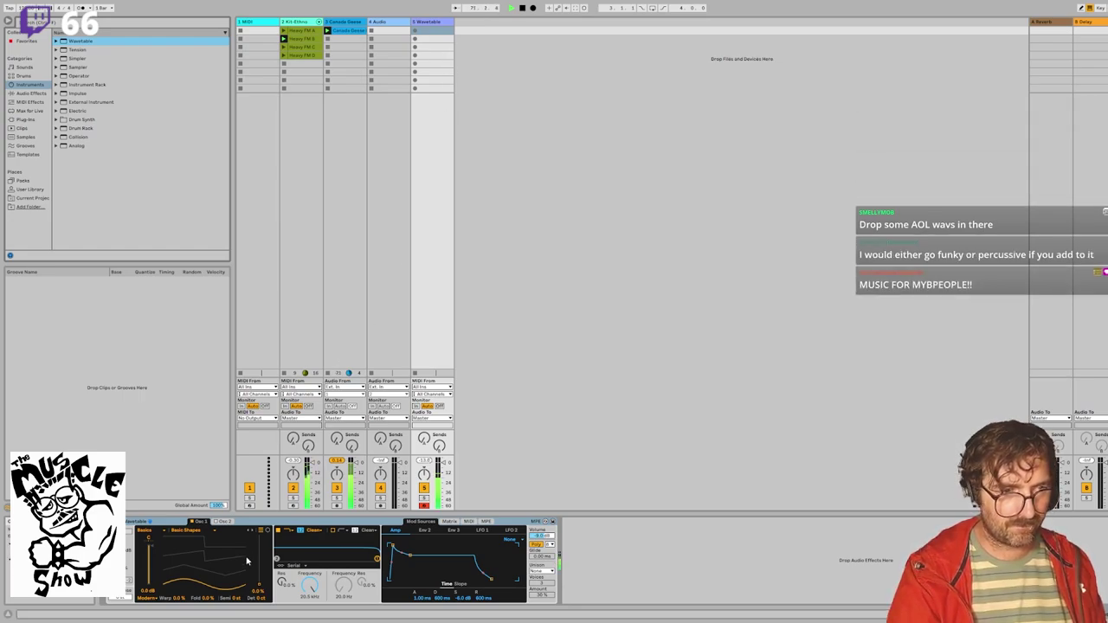
left_click(215, 536)
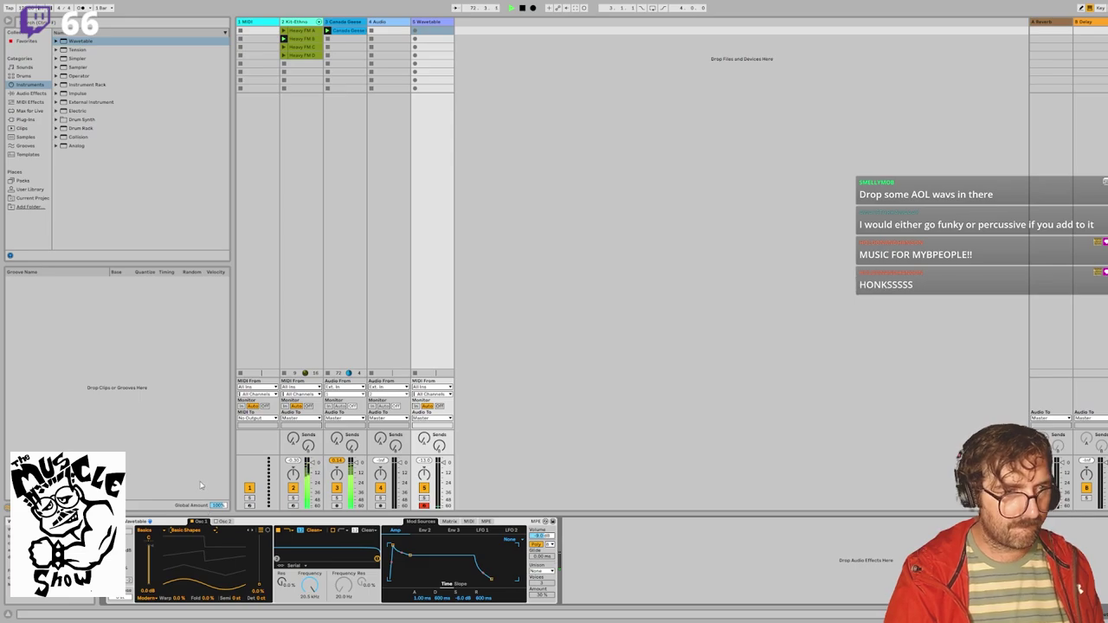
left_click(201, 485)
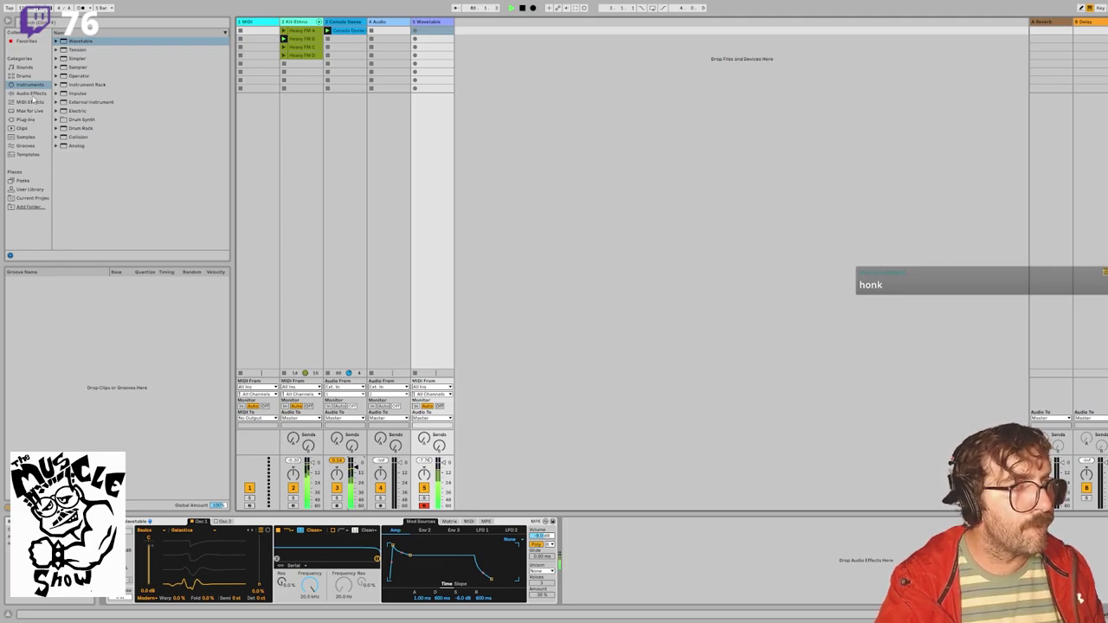
Step: Add the Arpeggiator preset Bach 16th to the Wavetable track
left_click(30, 102)
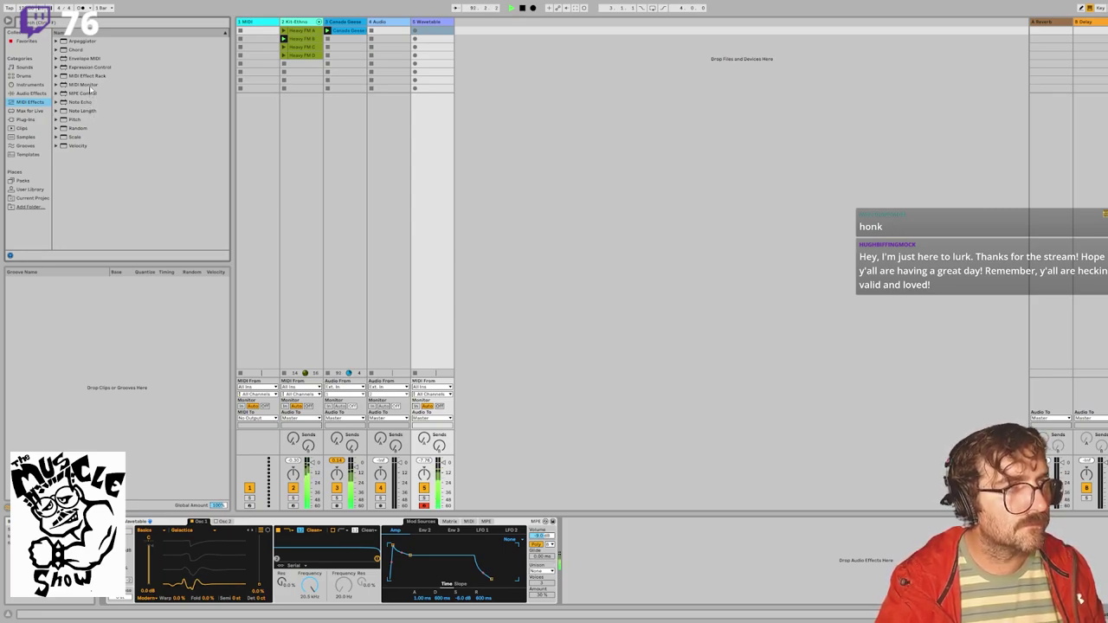
left_click(55, 41)
left_click_drag(69, 49, 434, 29)
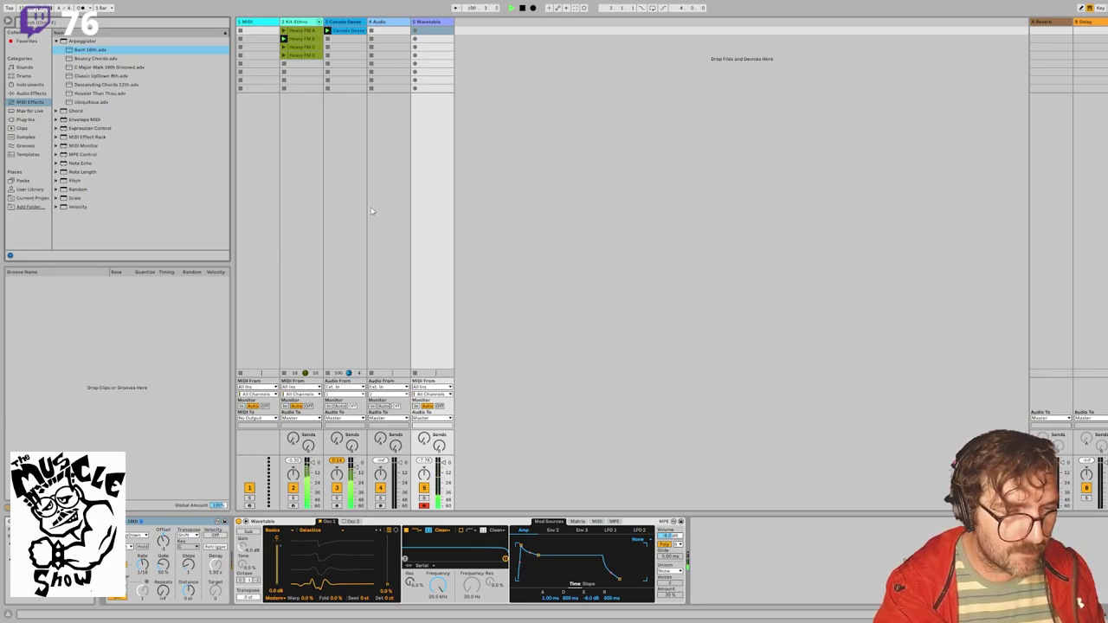
Step: Turn on Wavetable's oscillator 2 with its wave position raised to about 60%, and set oscillator 1's position to 87%
left_click(349, 522)
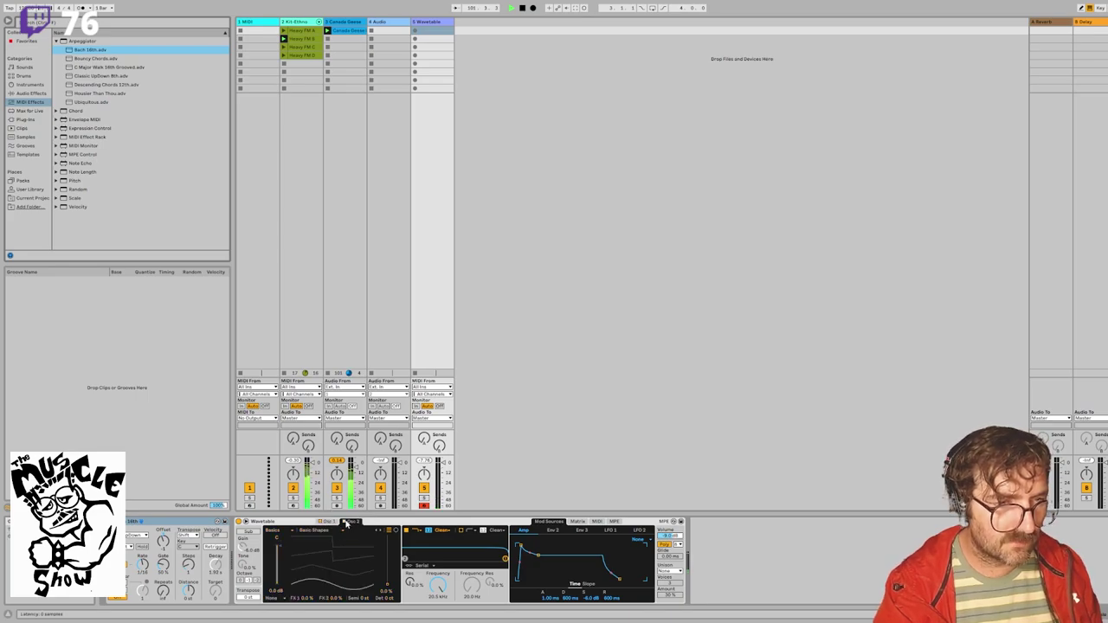
left_click(345, 522)
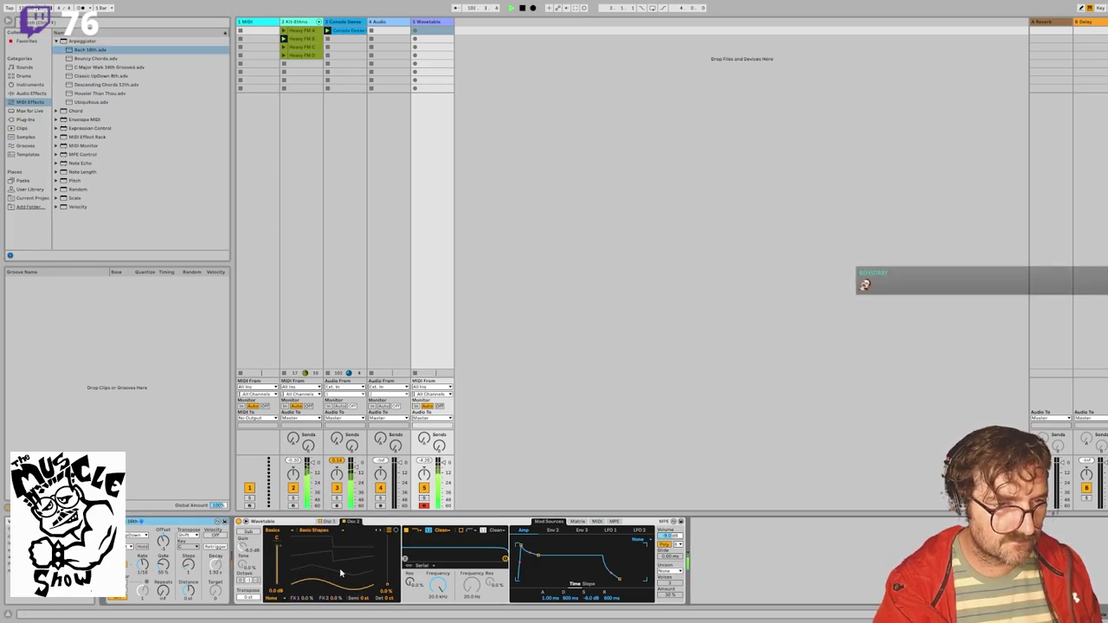
left_click_drag(386, 587, 381, 557)
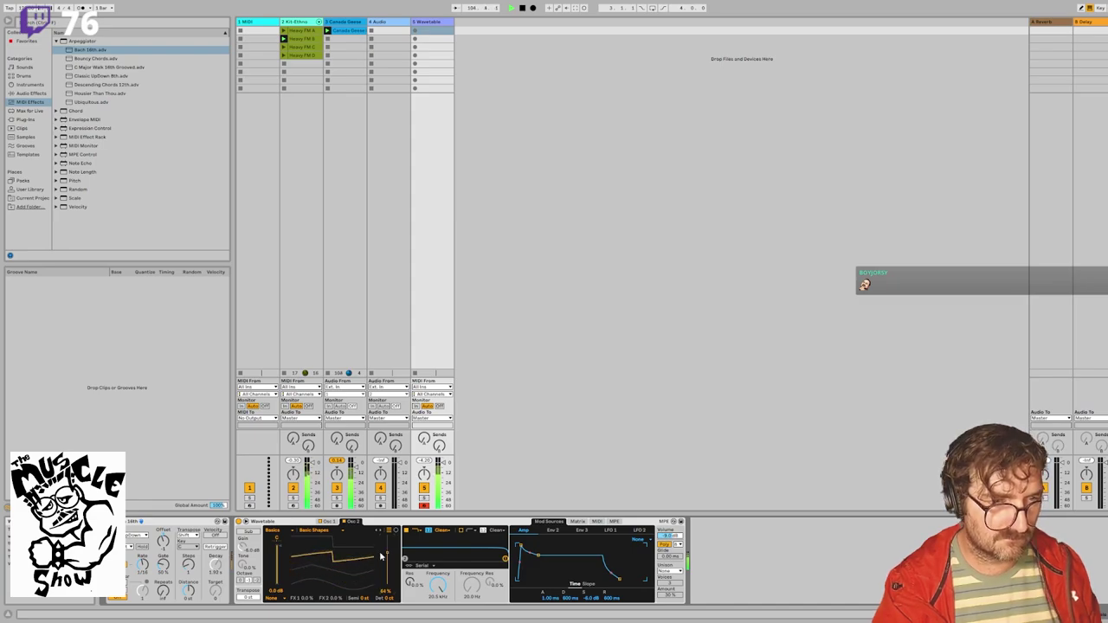
left_click(332, 523)
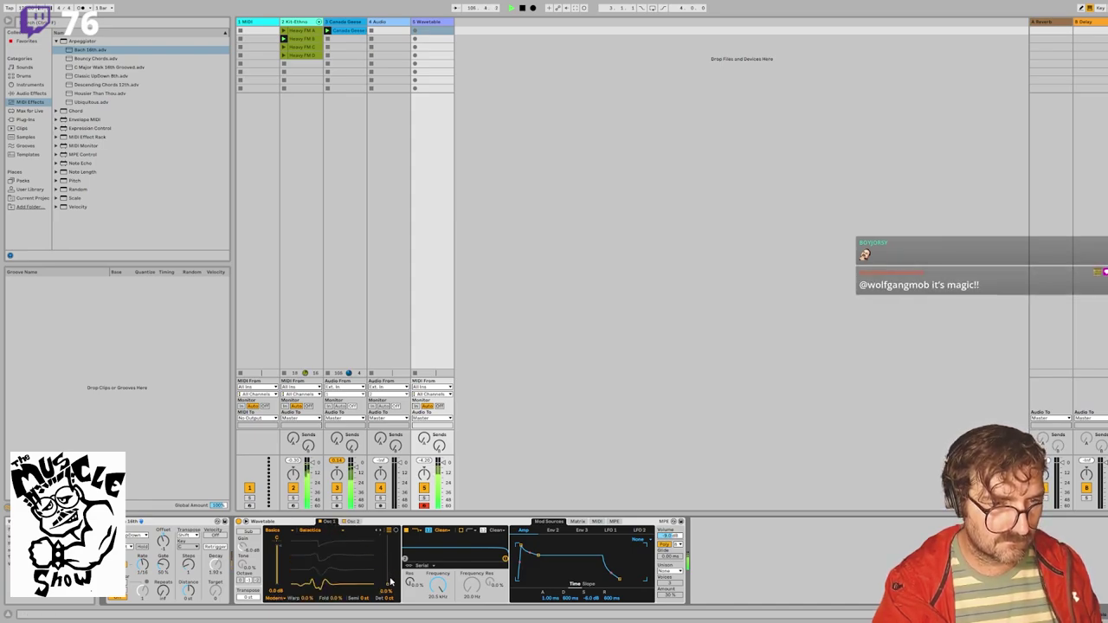
left_click_drag(387, 587, 387, 538)
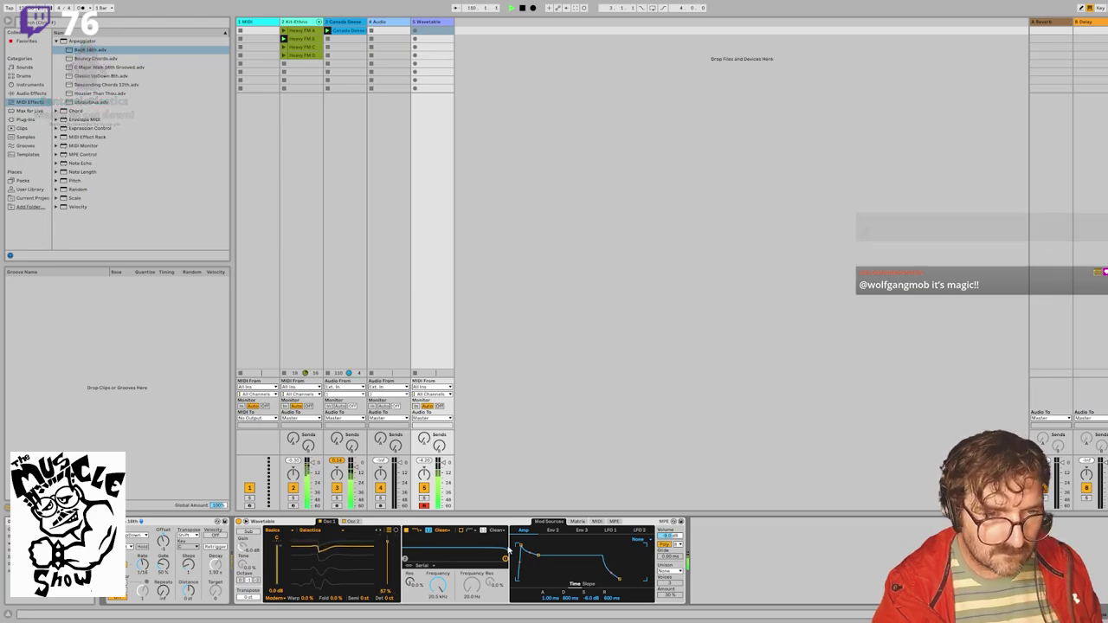
Step: Set Wavetable's amp attack to 10.7 ms and oscillator 2's wave position to 44%
mouse_move(521, 546)
left_mouse_down()
mouse_move(536, 546)
mouse_move(514, 548)
left_mouse_up()
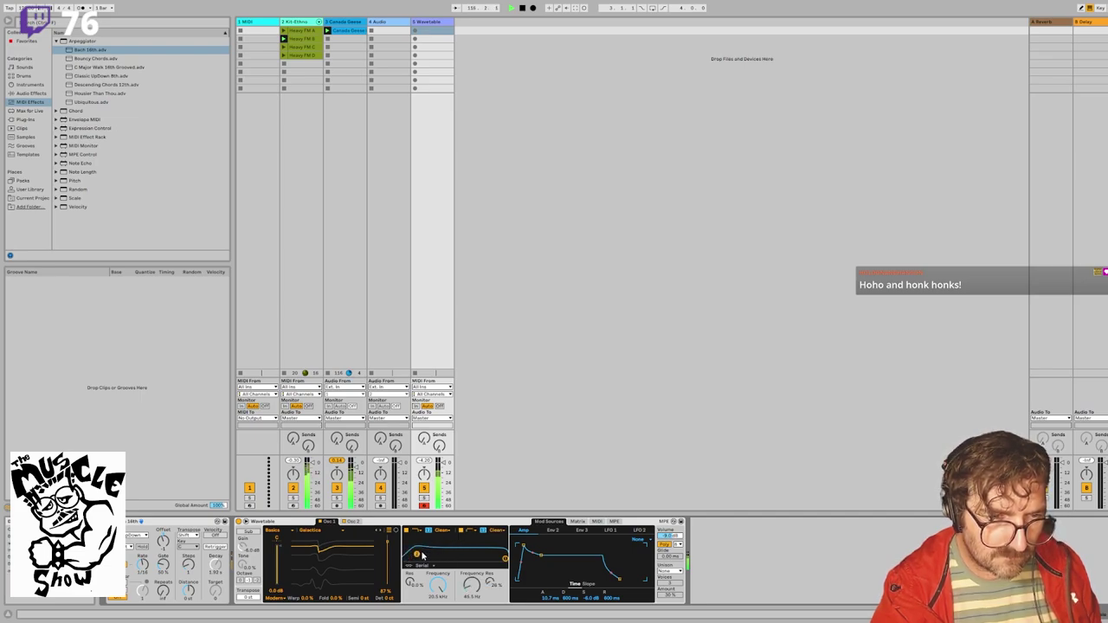
left_click(354, 523)
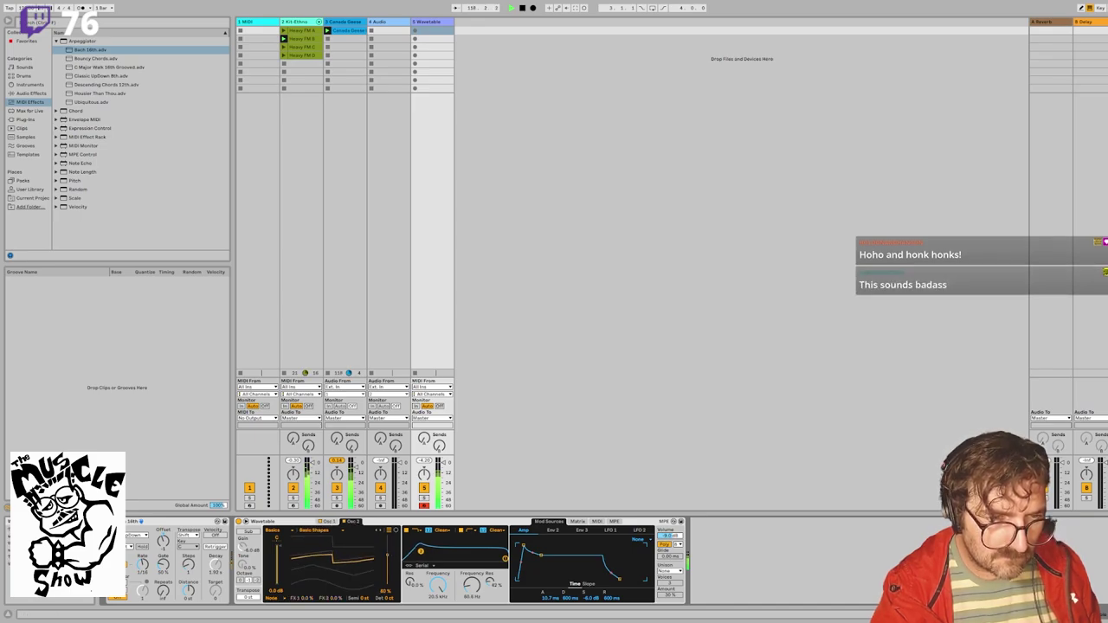
left_click_drag(388, 561, 389, 565)
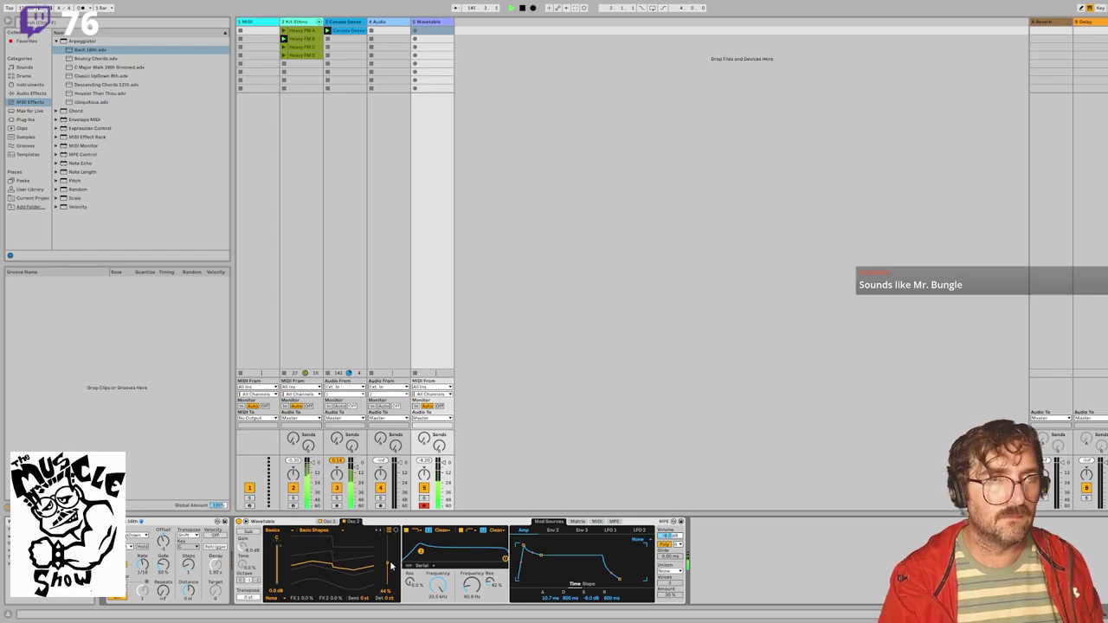
Step: Start recording a MIDI clip in the first slot of the Wavetable track
left_click(415, 30)
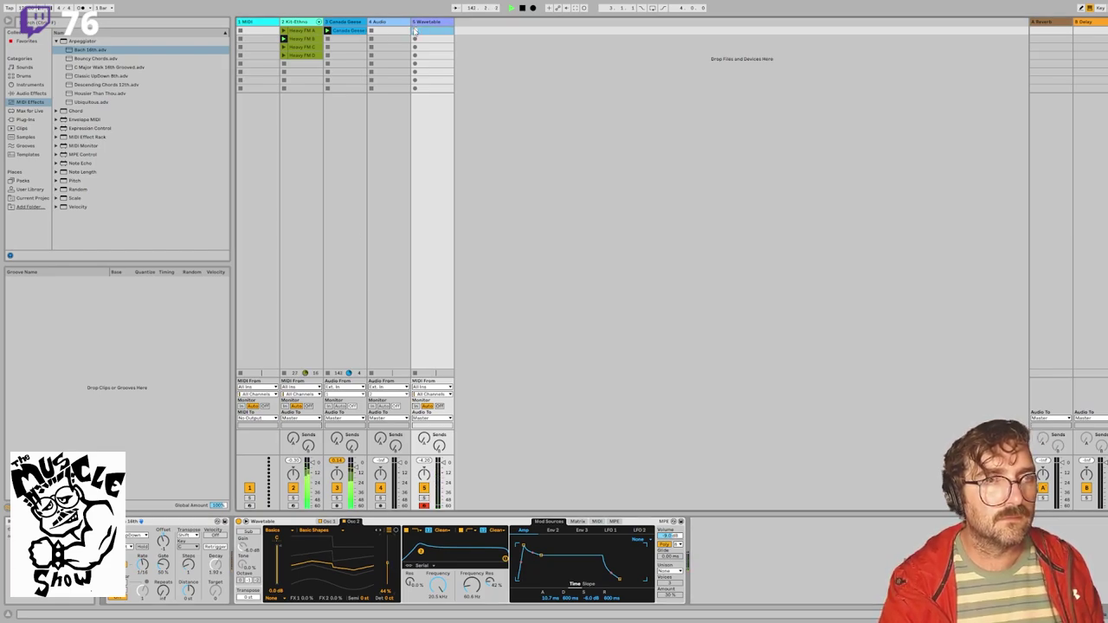
left_click(415, 31)
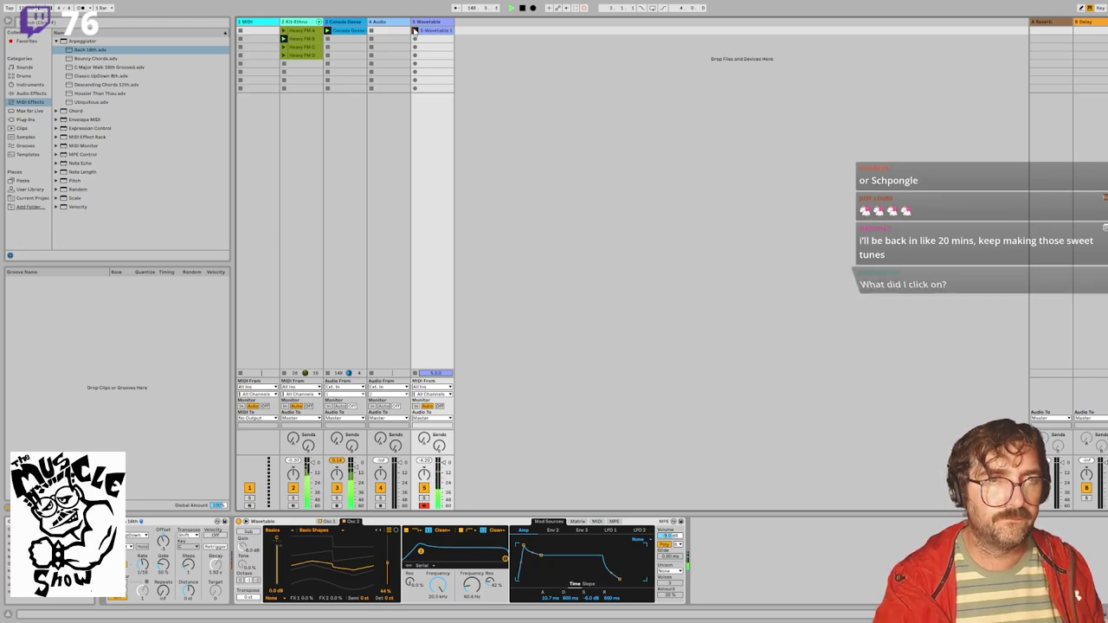
Step: Open the recorded Wavetable clip's notes, end the recording and restart playback from the beginning
left_click(421, 32)
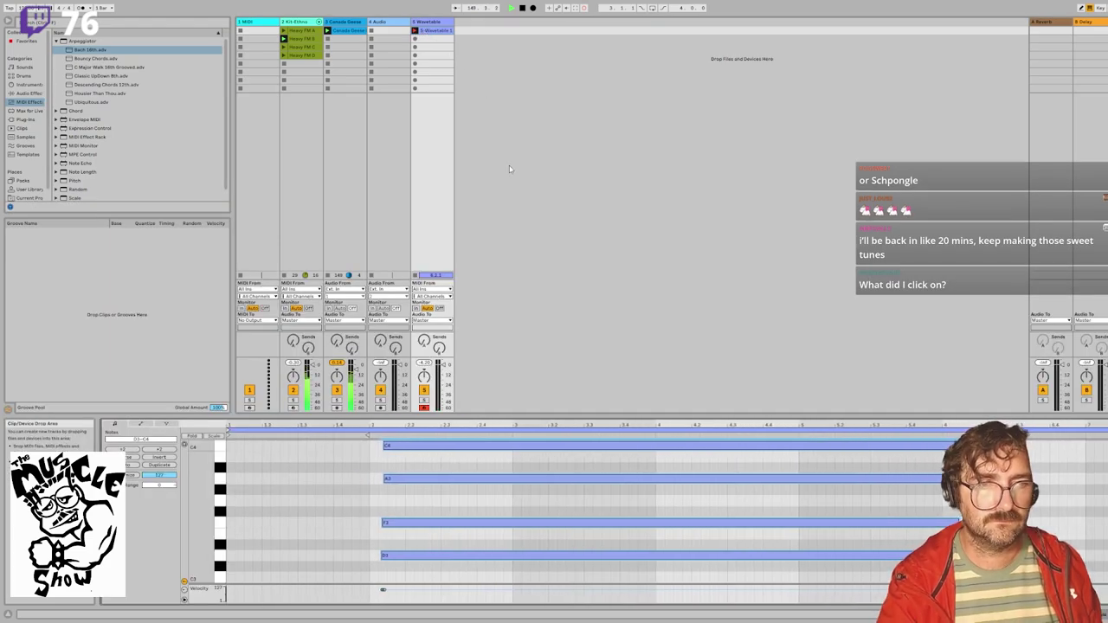
key("space")
key("space")
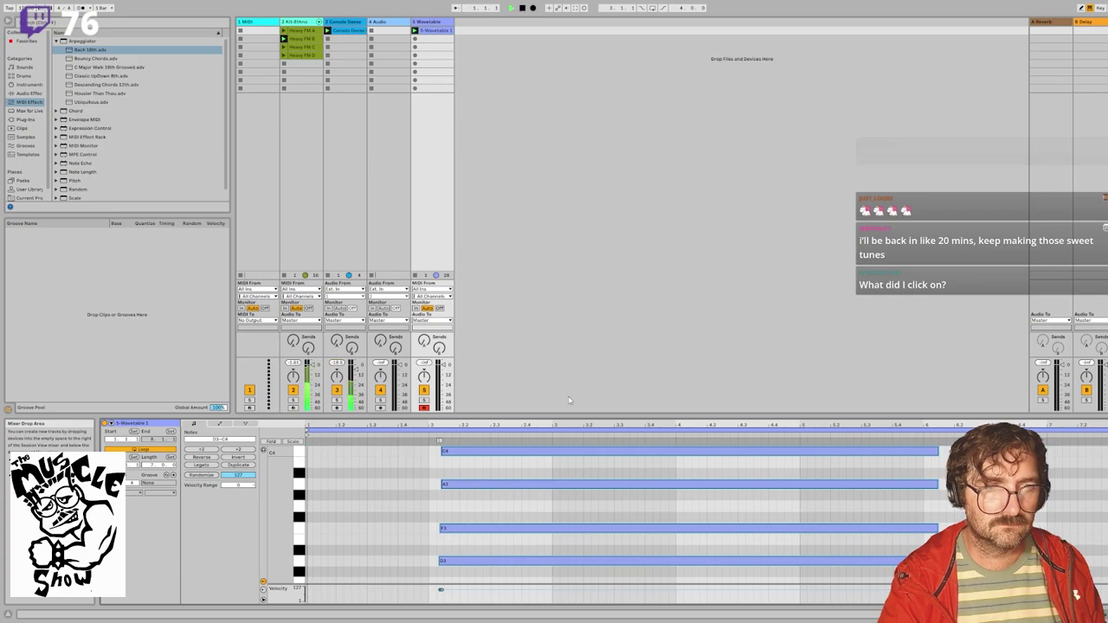
Step: Move the clip's four chord notes to start at bar 1 and trim their ends to bar 5
left_click_drag(586, 451, 414, 456)
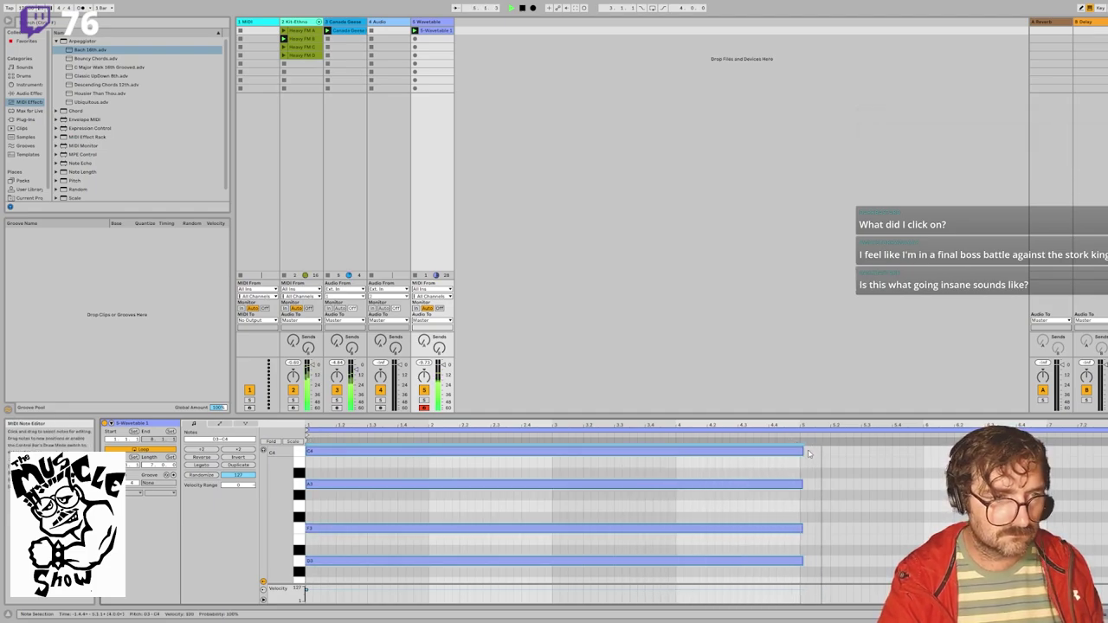
left_click_drag(803, 452, 799, 452)
left_click(800, 476)
left_click(799, 483)
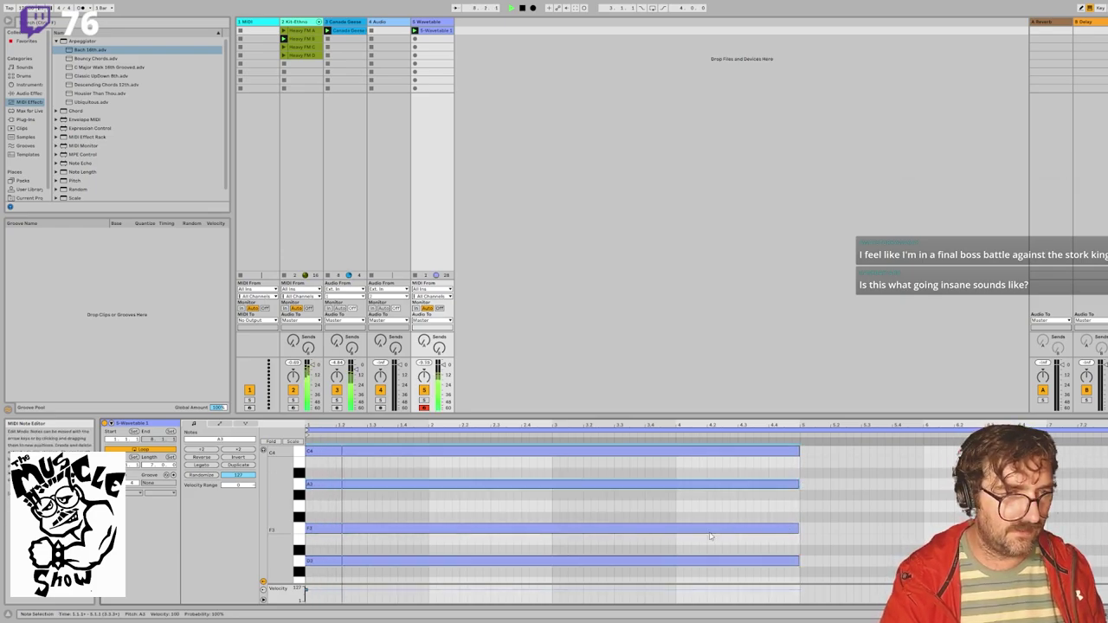
Step: Replace the chord's D3 note with a C3 note spanning bar 1 to bar 5
double_click(769, 561)
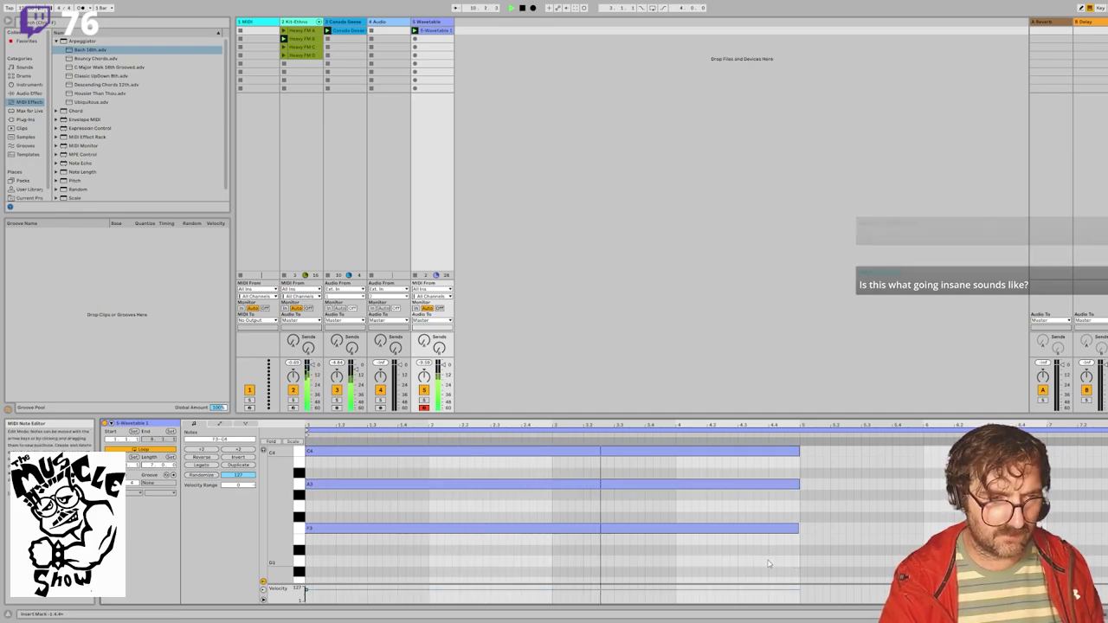
scroll(764, 557, "down", 2)
scroll(764, 557, "up", 3)
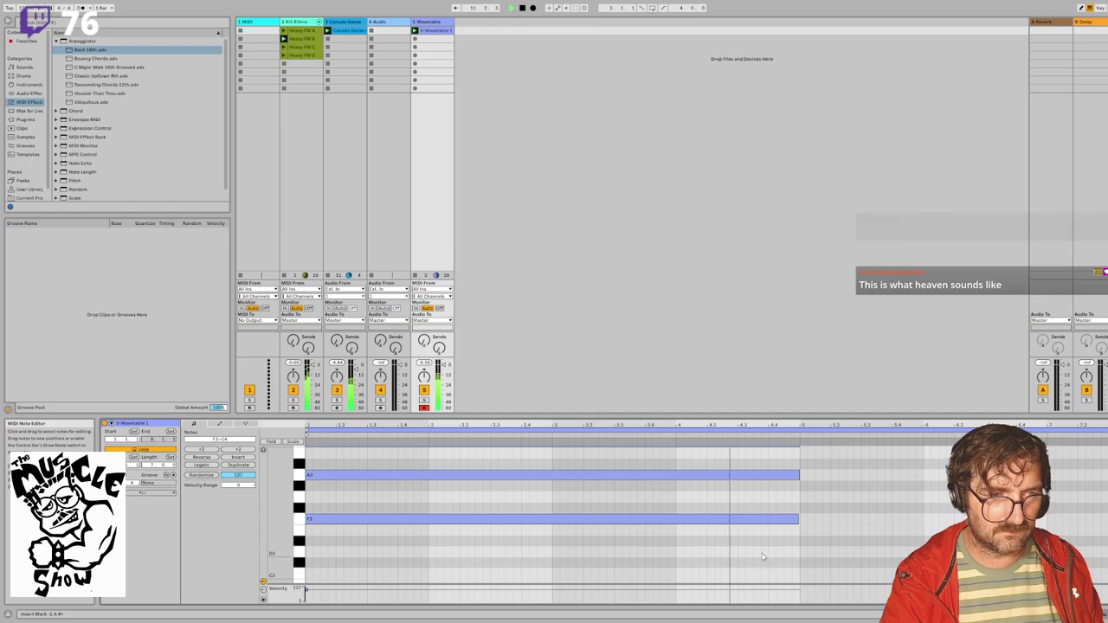
scroll(744, 556, "down", 2)
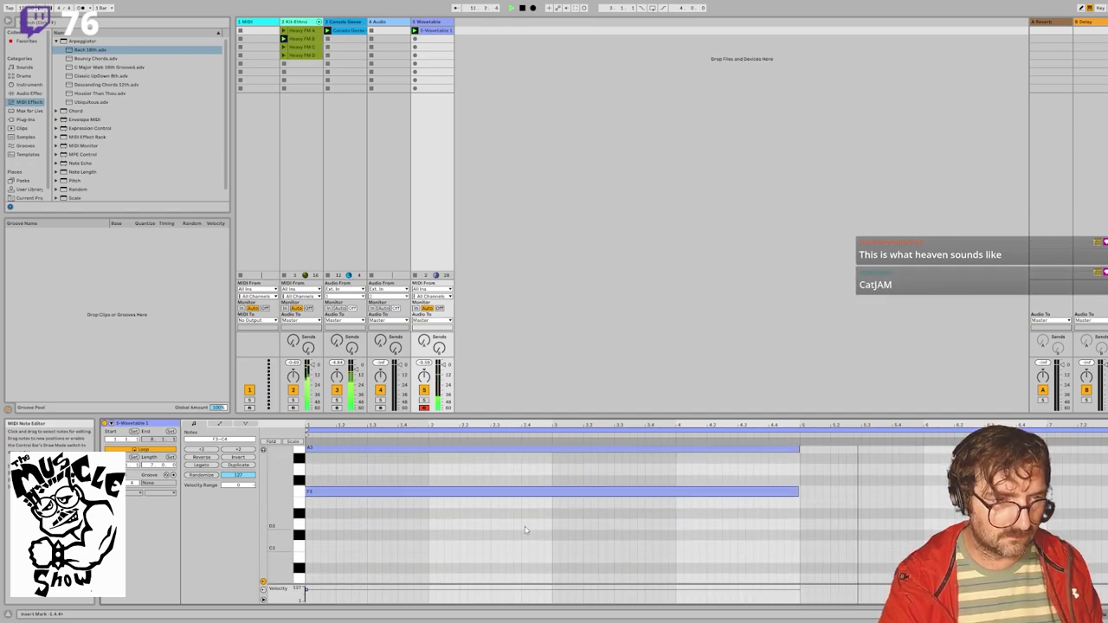
scroll(316, 537, "up", 2)
scroll(315, 544, "down", 2)
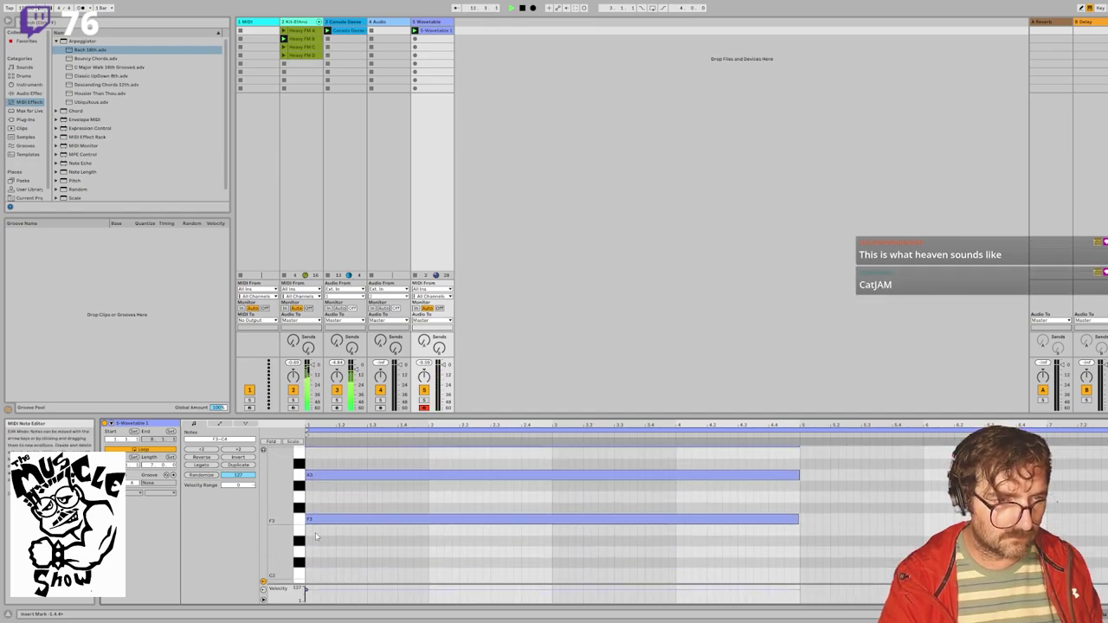
double_click(310, 555)
left_click_drag(310, 555, 791, 555)
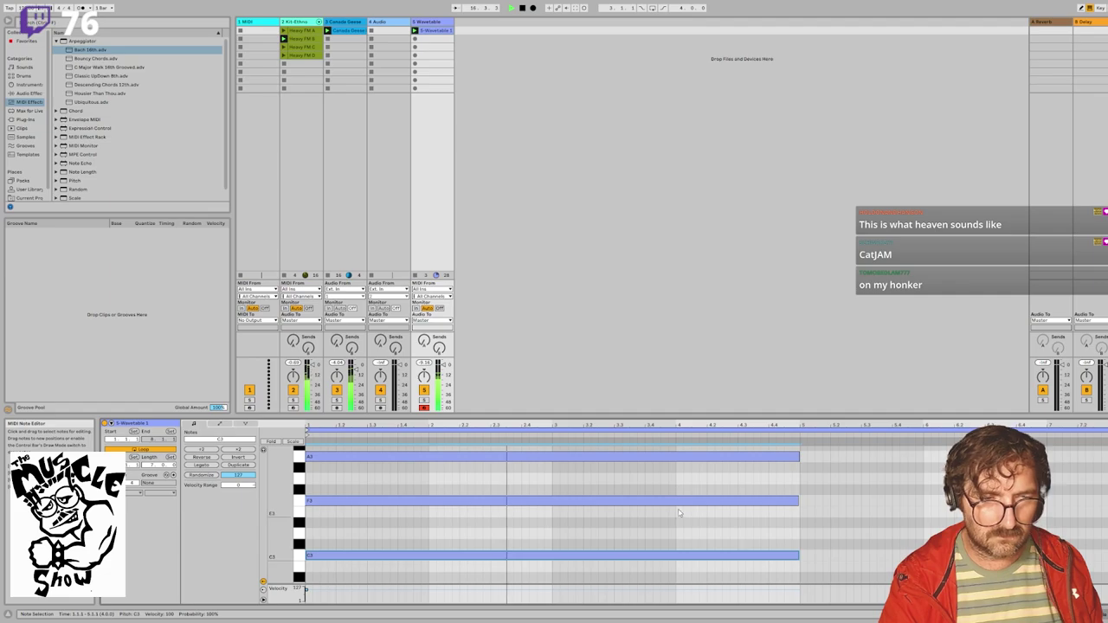
Step: Shorten the Wavetable clip's loop to four bars, ending at bar 5, and play it from the start
scroll(624, 465, "up", 5)
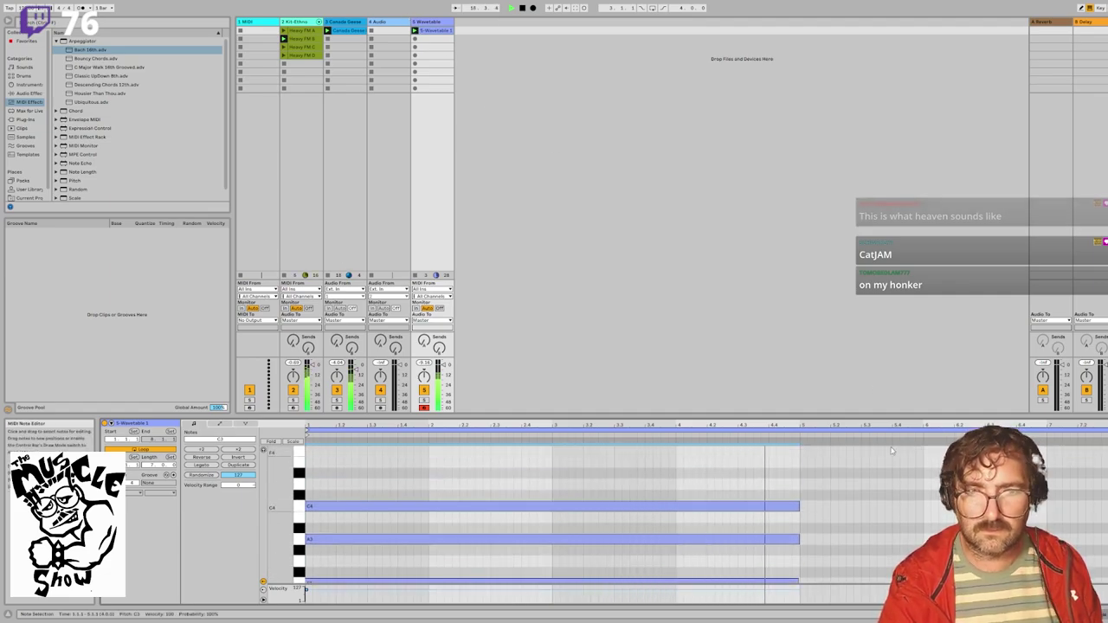
left_click(1106, 430)
left_click_drag(1105, 430, 798, 429)
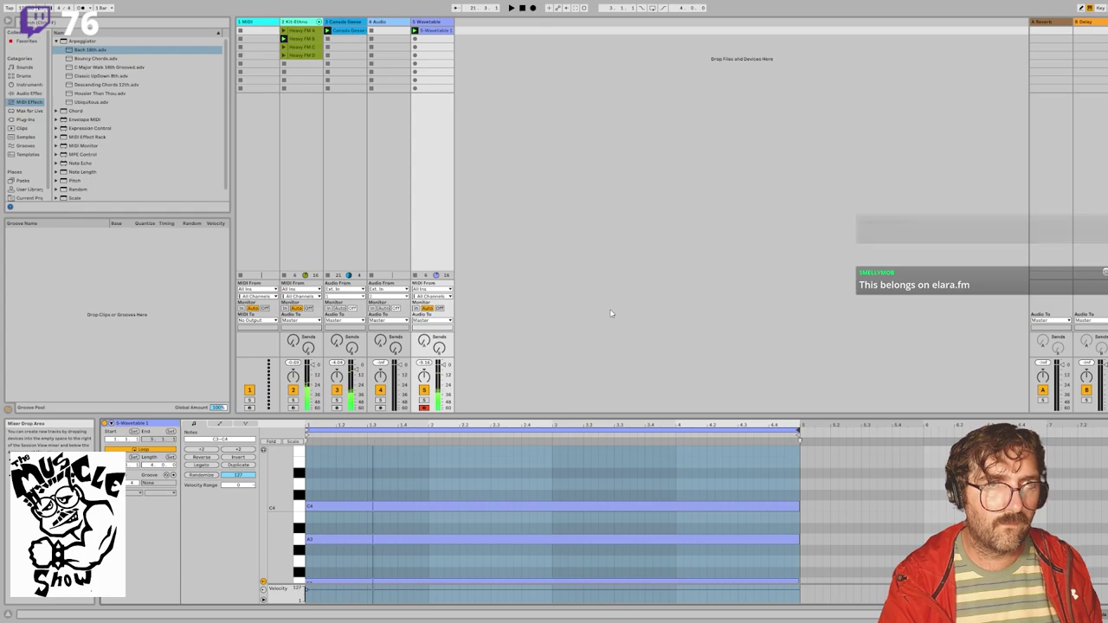
key("space")
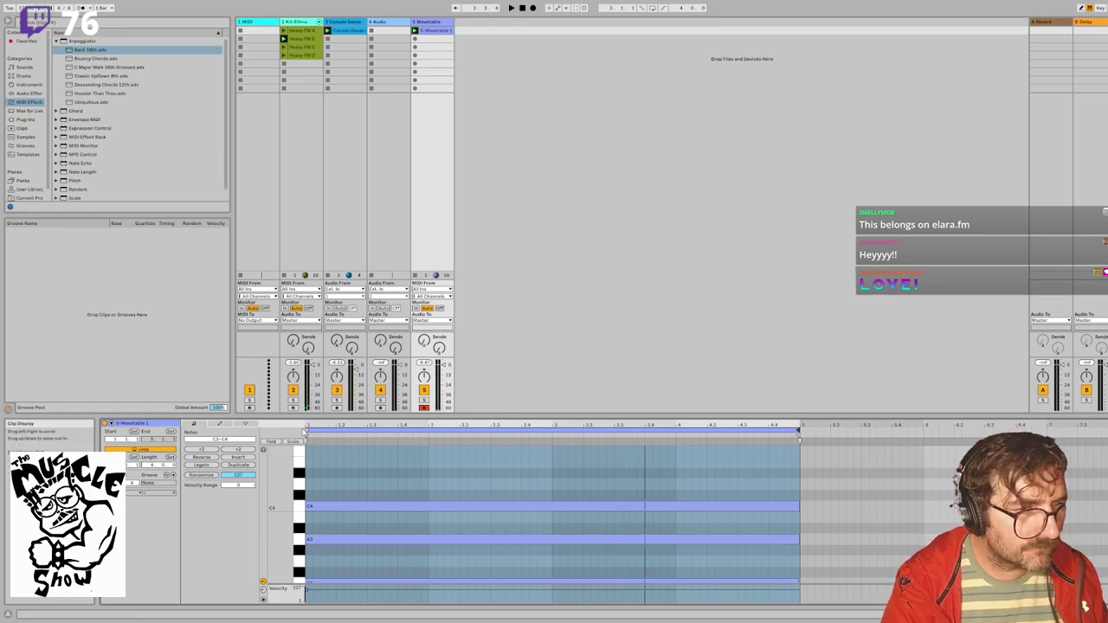
key("space")
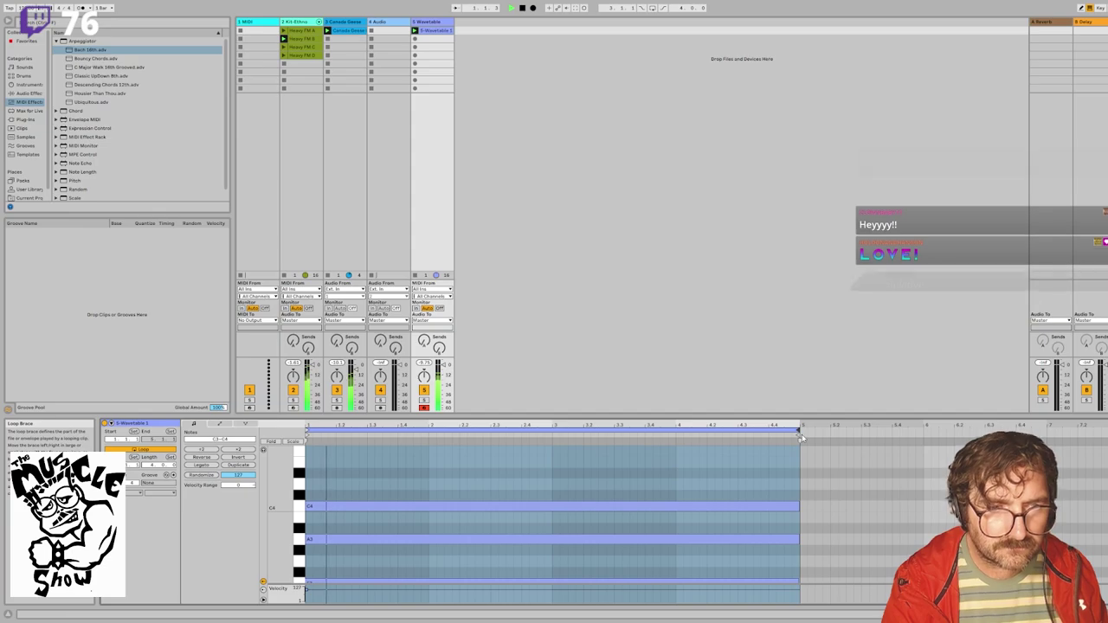
Step: Lower the chord's F3 note by one semitone and listen to the changed chord
left_click(636, 506)
scroll(636, 506, "down", 2)
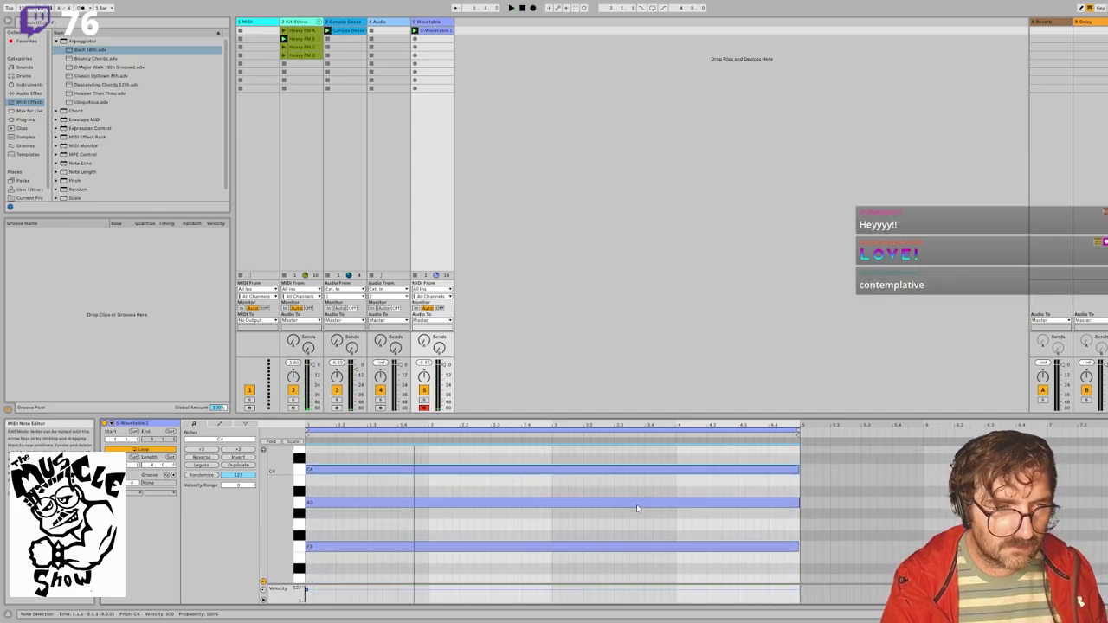
scroll(637, 506, "up", 1)
scroll(616, 541, "up", 2)
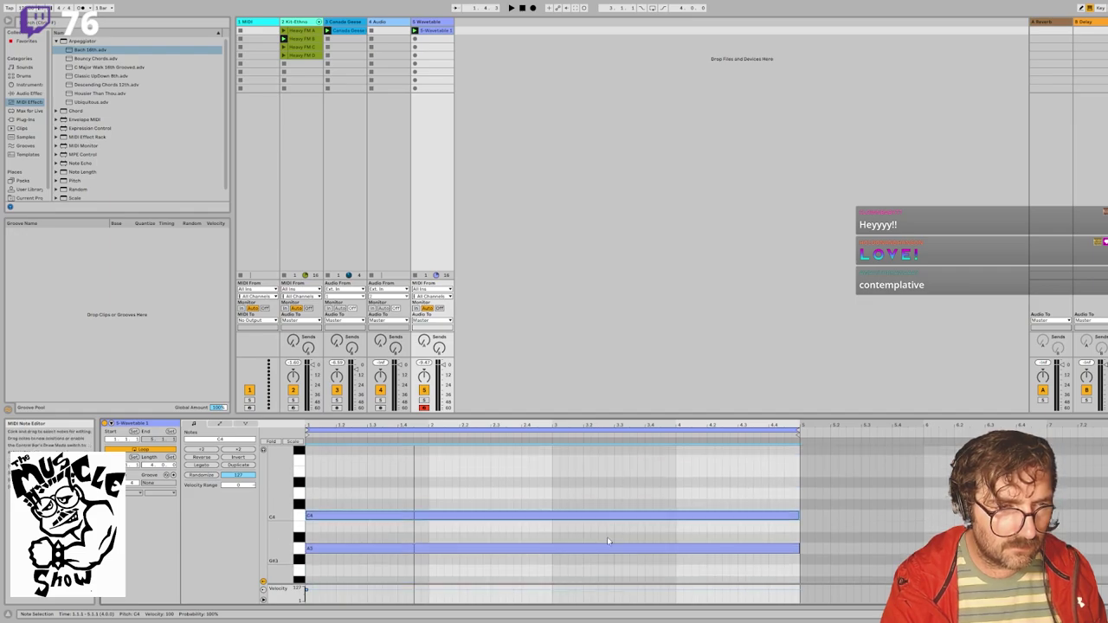
scroll(452, 495, "down", 3)
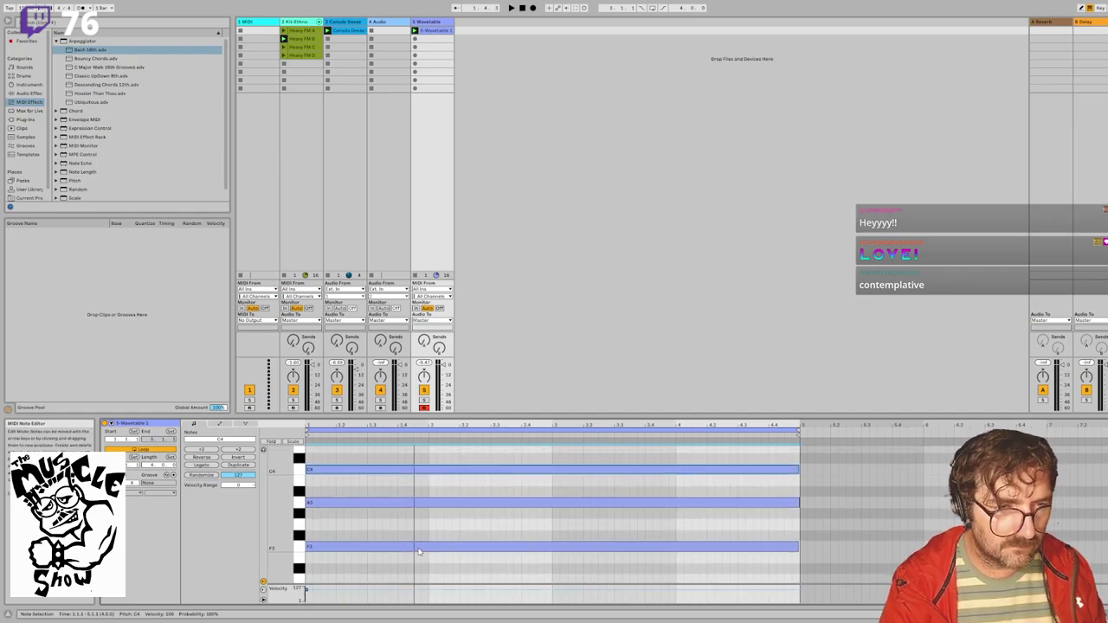
left_click_drag(318, 551, 318, 560)
key("space")
scroll(346, 542, "up", 2)
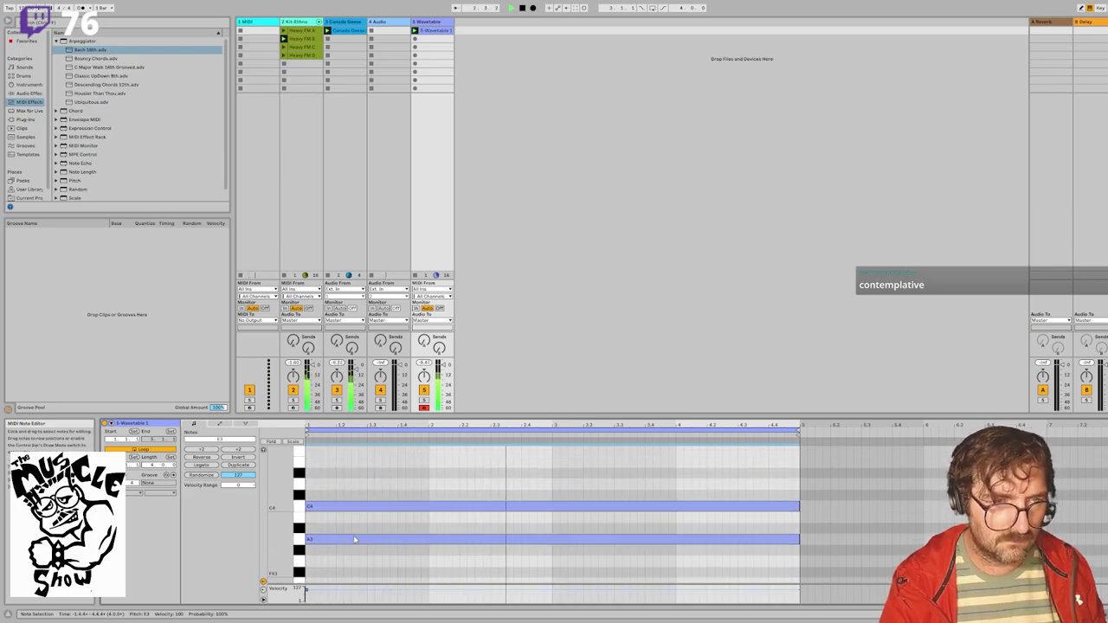
key("space")
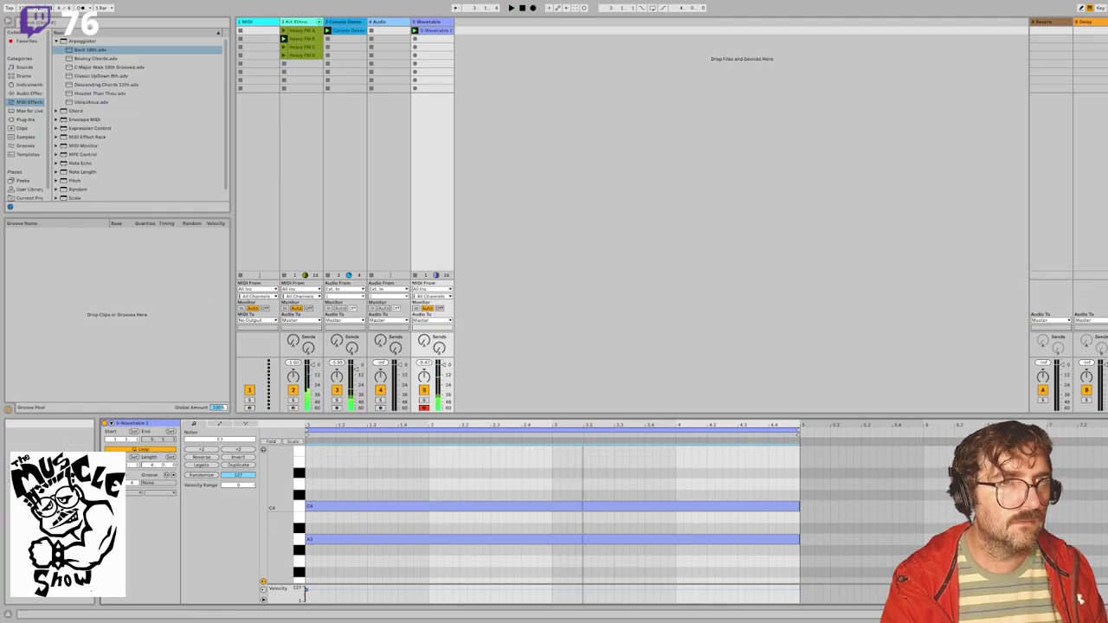
Step: Swap the Wavetable track's arpeggiator preset for Bouncy Chords
double_click(431, 24)
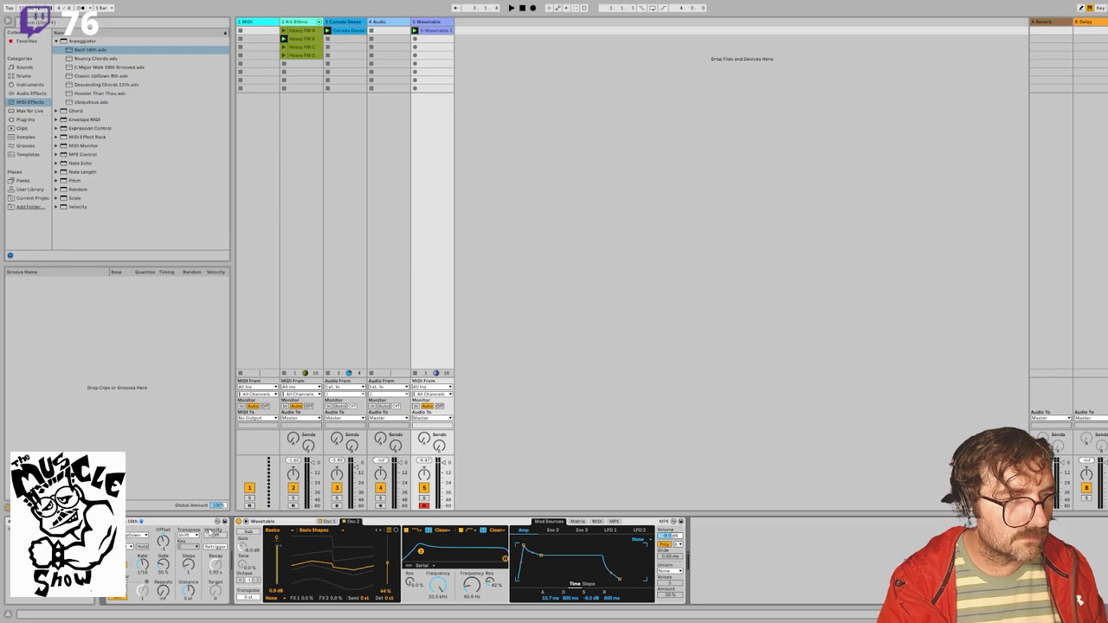
left_click(217, 523)
key("Down")
key("Return")
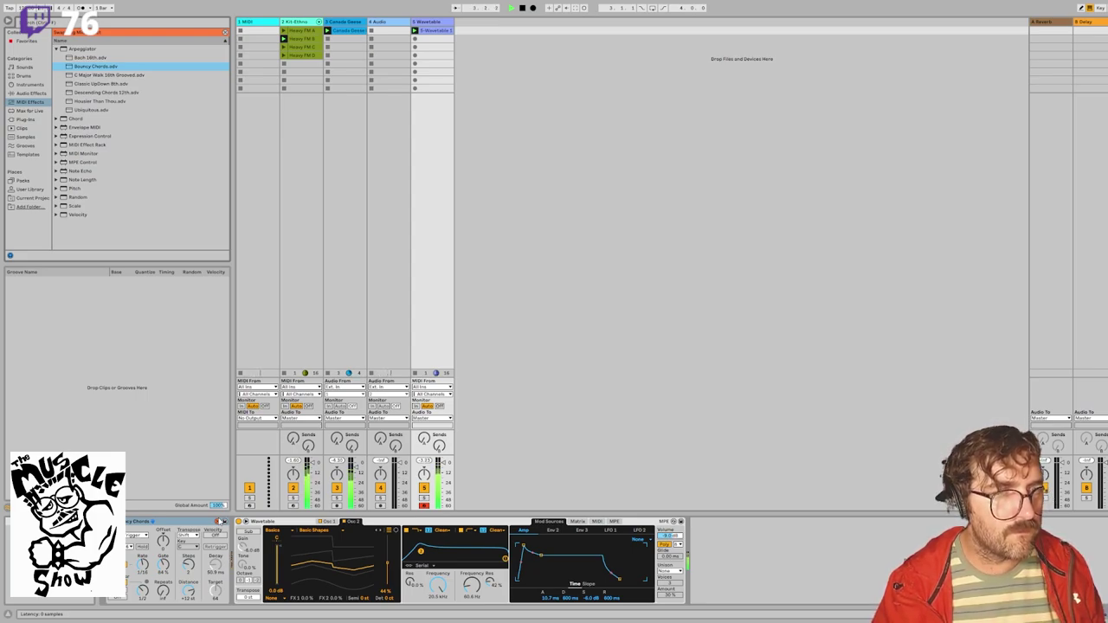
Step: Set Wavetable's oscillator 2 gain to -3.1 dB and its wave position to 60%, and try the Saw Dual 1 wavetable
left_click_drag(332, 568, 280, 553)
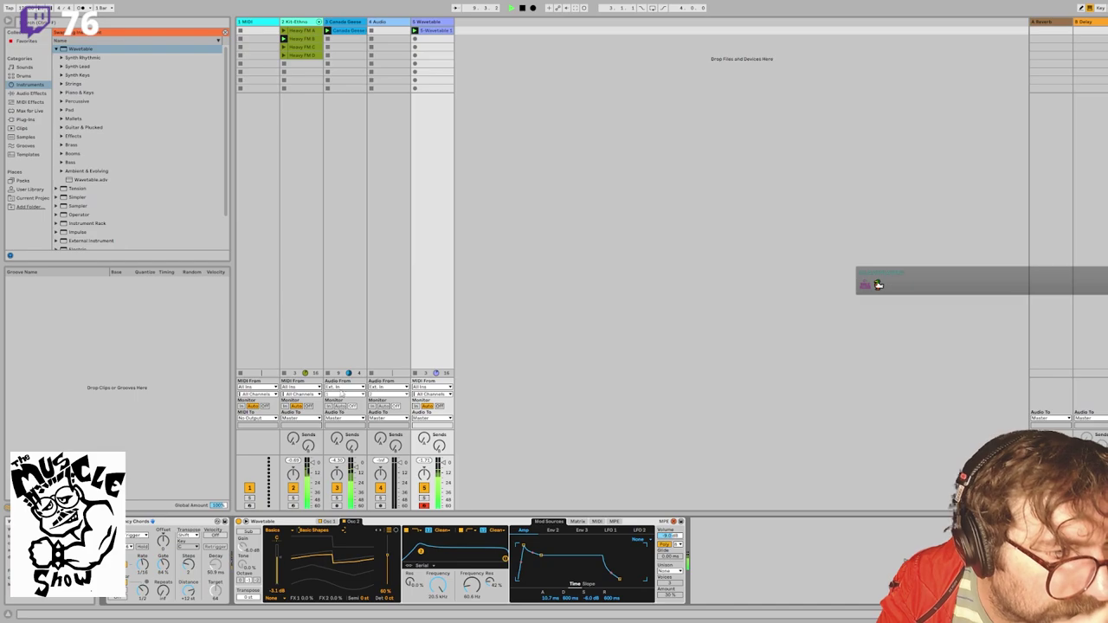
left_click(331, 365)
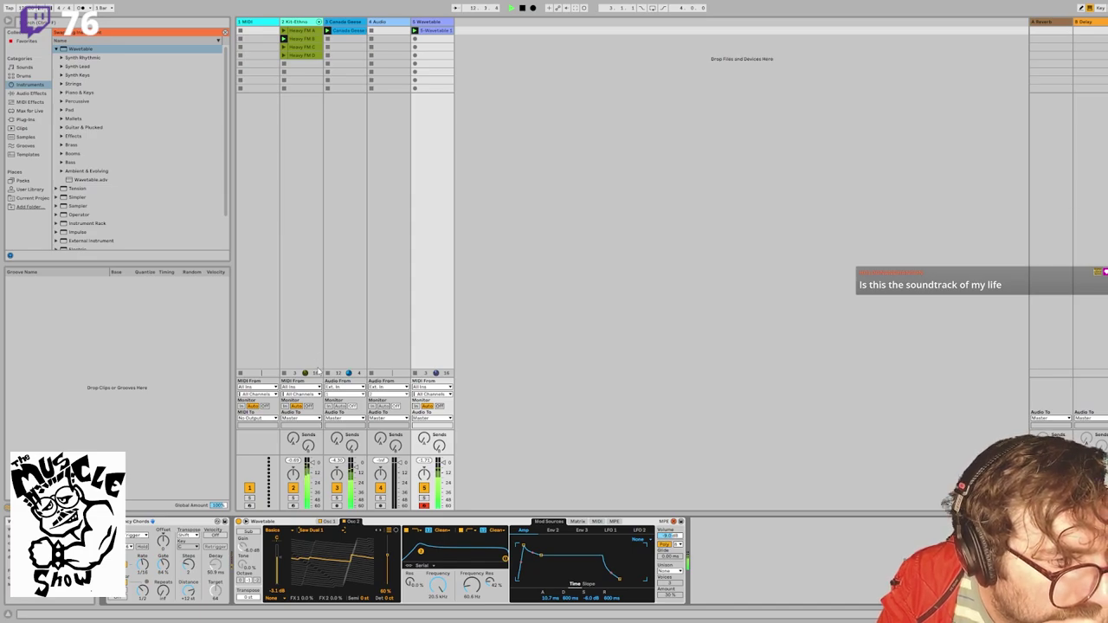
Step: Set oscillator 1 to Galactica with 27% wave position and -4.4 dB gain, and oscillator 2 to Saw Harmonics
left_click(328, 522)
left_click_drag(388, 543, 388, 572)
left_click_drag(282, 550, 281, 554)
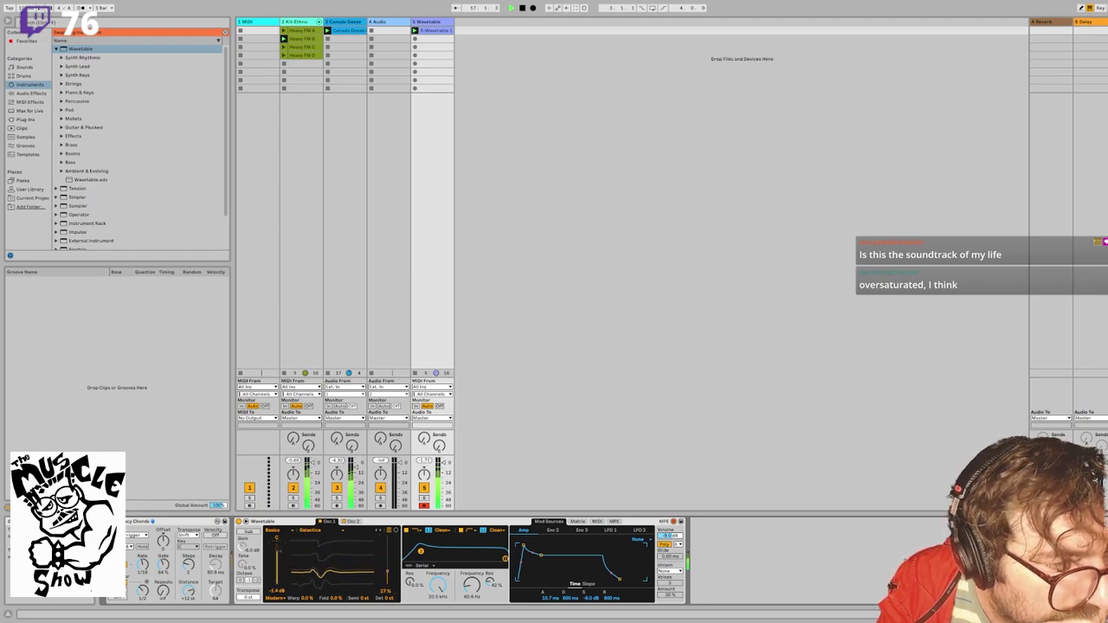
left_click(348, 522)
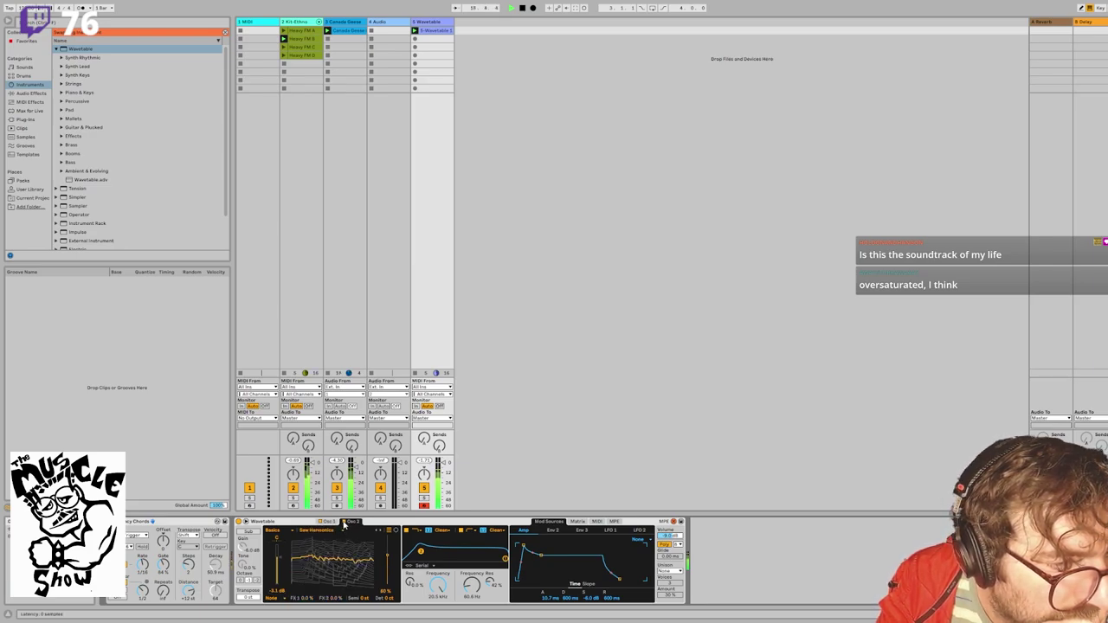
Step: Switch oscillator 1 to Basic Shapes at 31% wave position, and set the amp attack to 76.1 ms and sustain to -3.1 dB
left_click(330, 522)
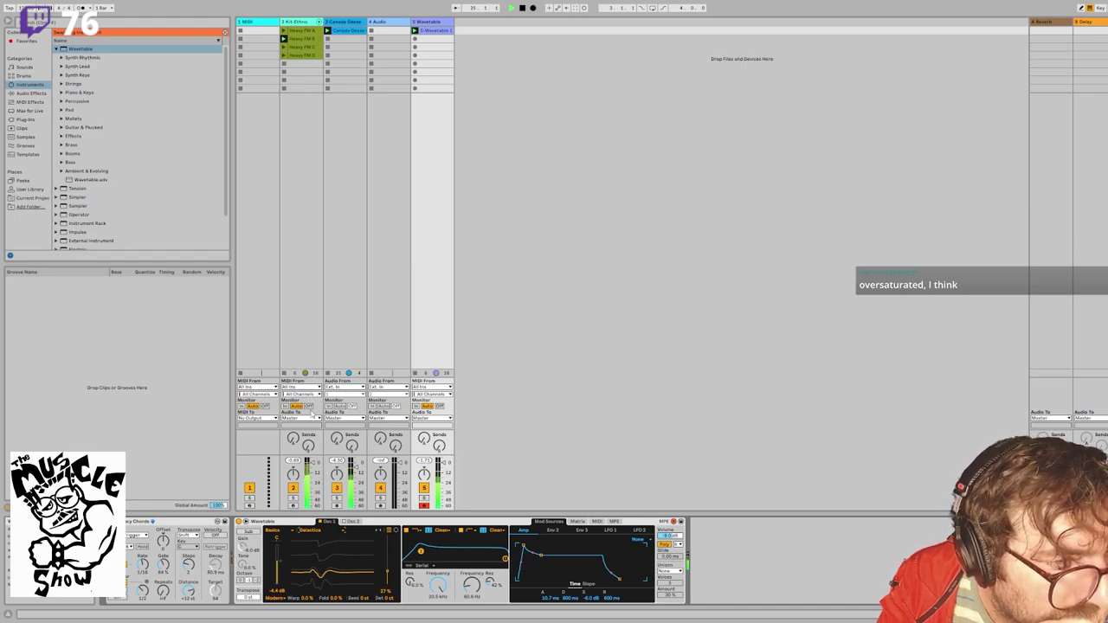
left_click(312, 410)
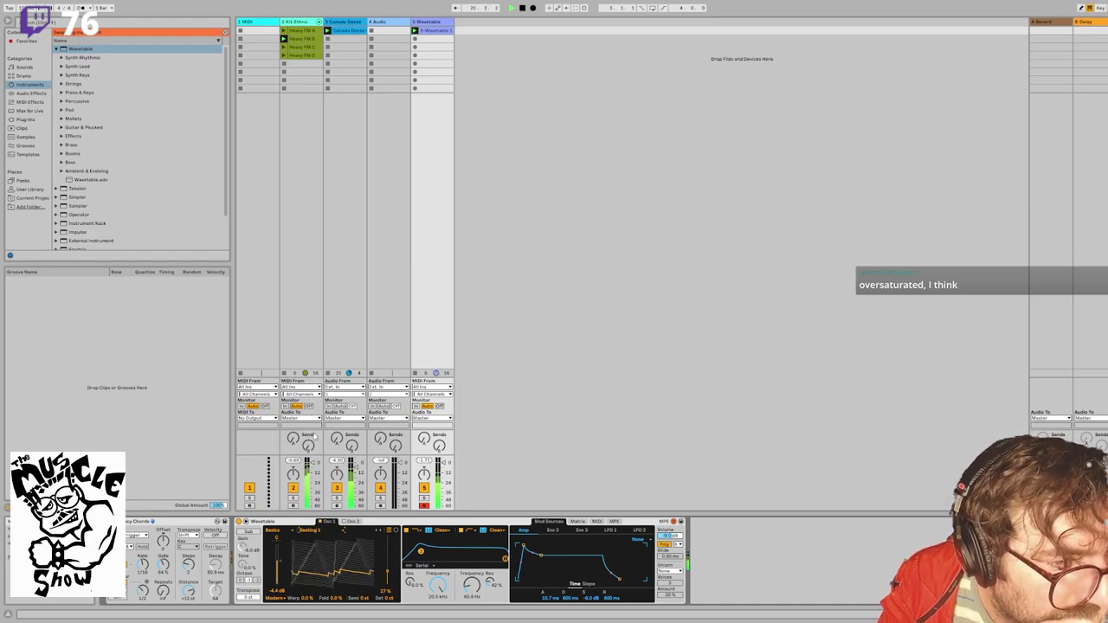
left_click(345, 532)
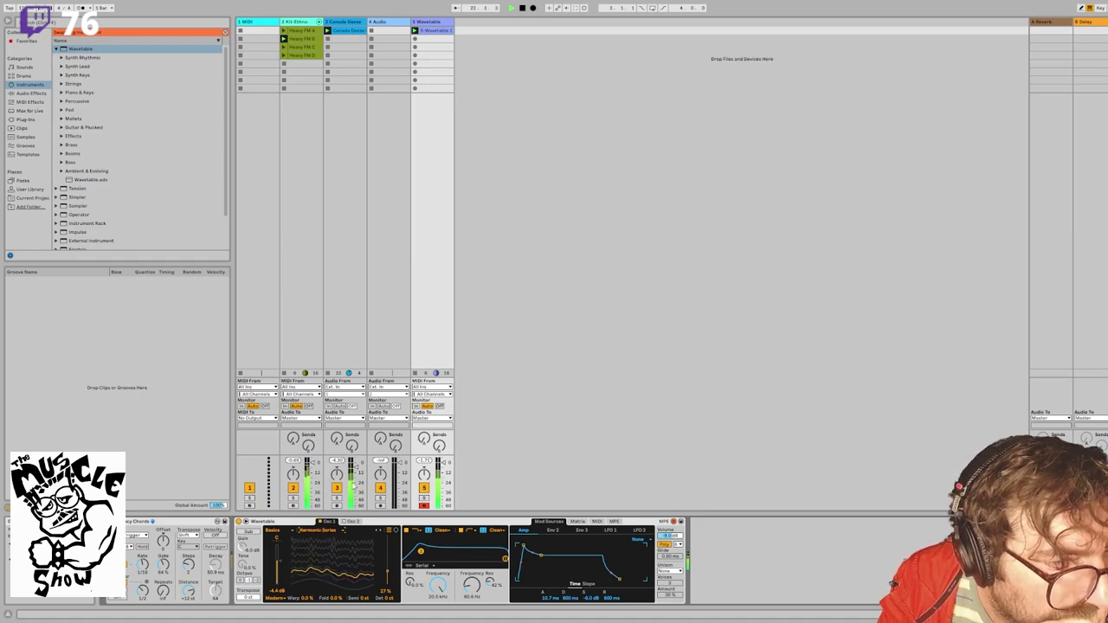
left_click(316, 333)
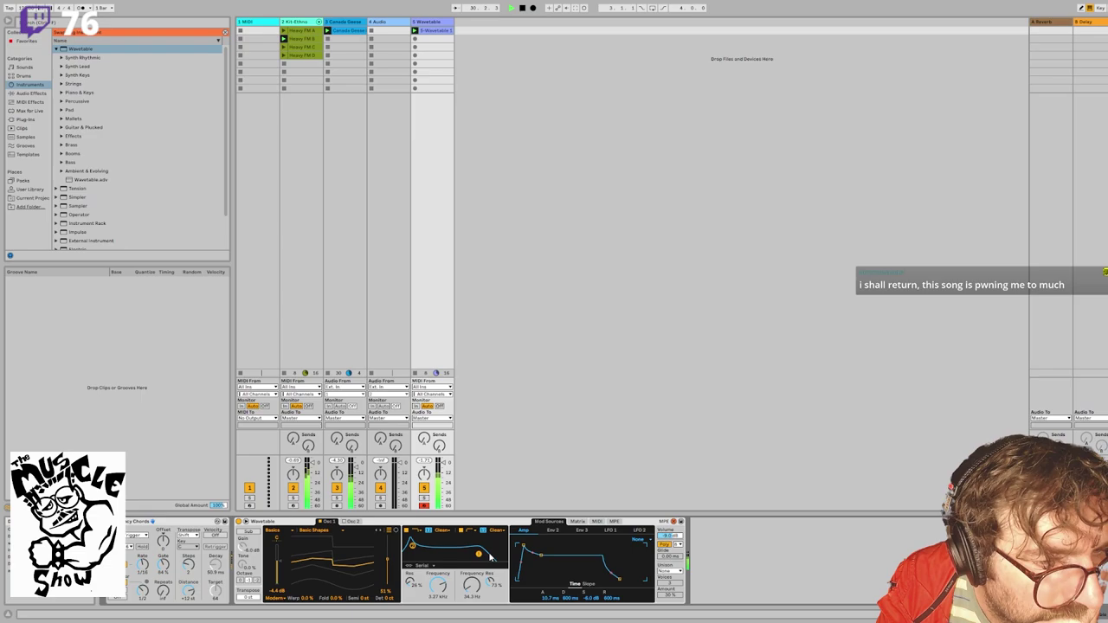
mouse_move(524, 546)
left_mouse_down()
mouse_move(537, 553)
mouse_move(519, 543)
left_mouse_up()
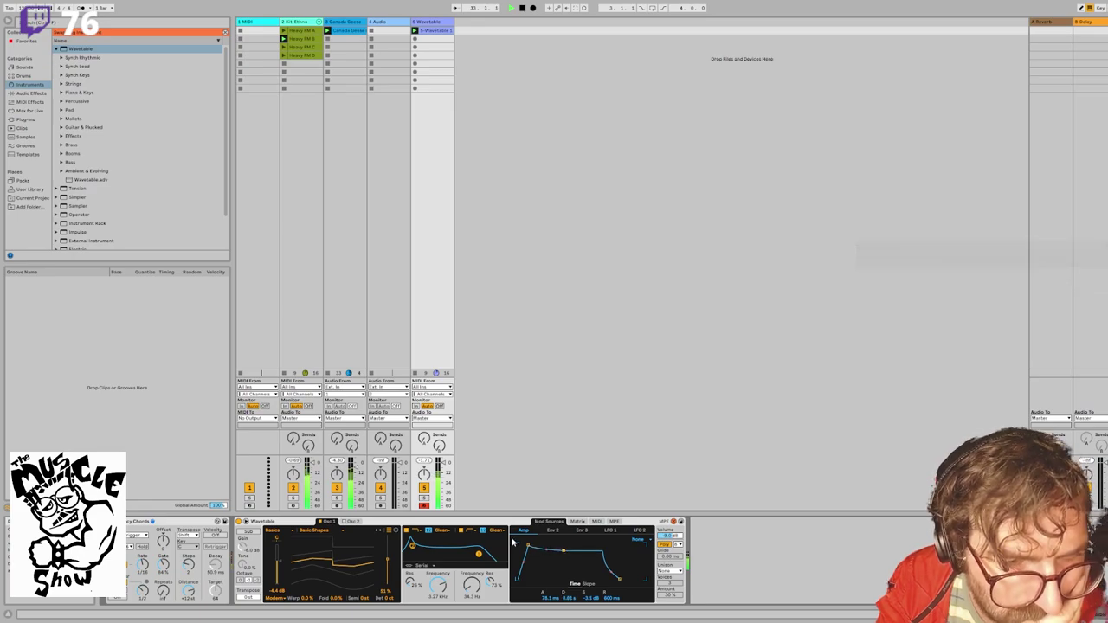
Step: Audition other wavetables on oscillator 2, including White Noise, and settle on FM Fold with a lower wave position of 23%
left_click(350, 522)
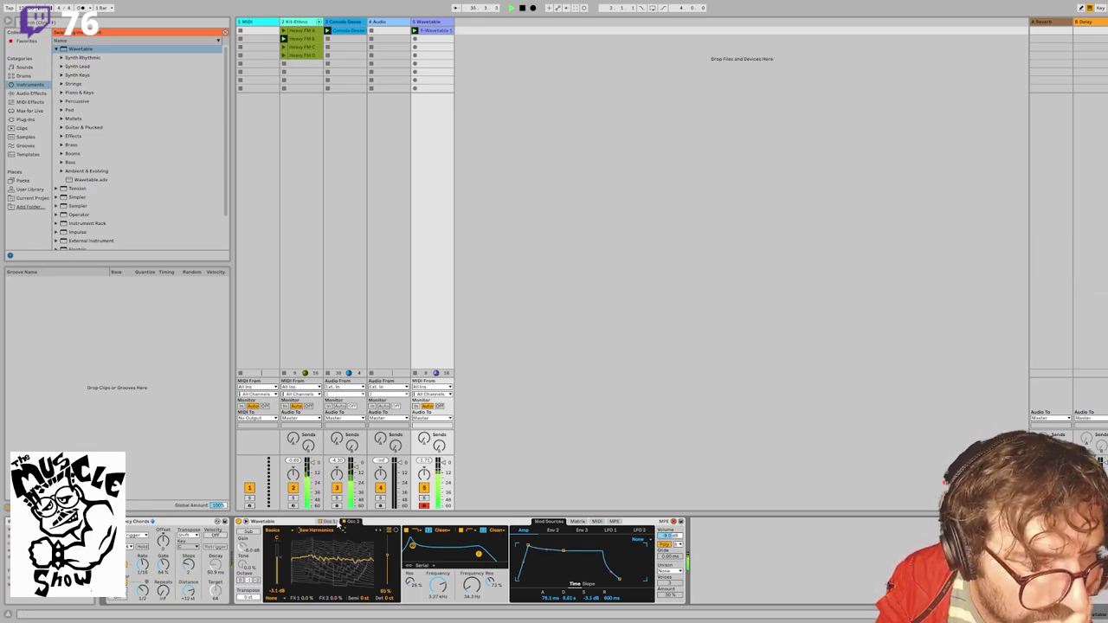
left_click(340, 516)
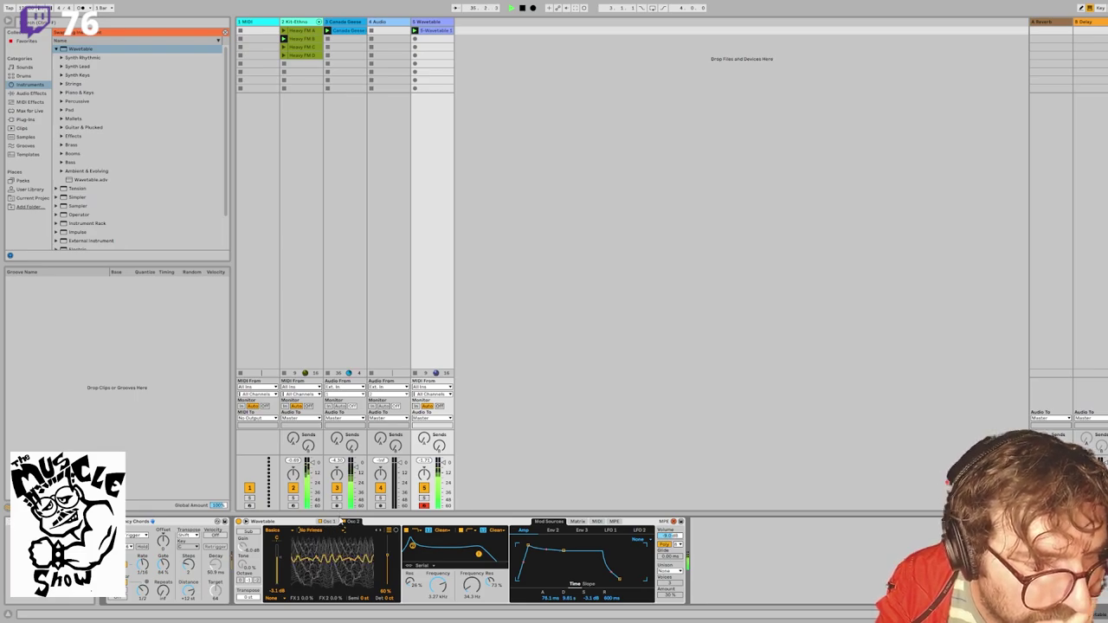
left_click(342, 529)
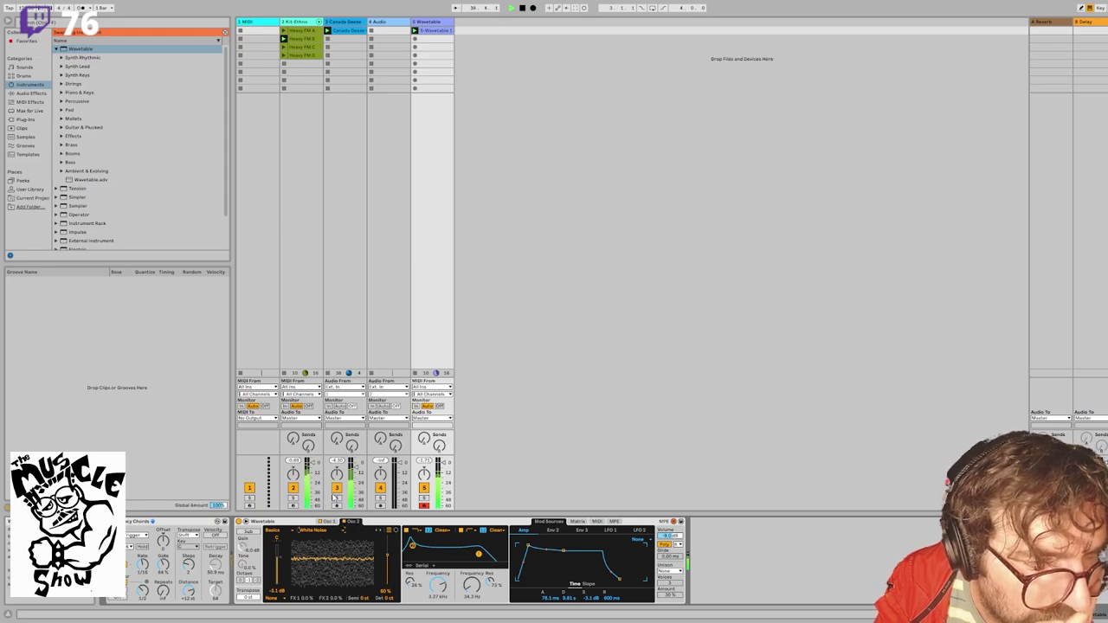
left_click(343, 531)
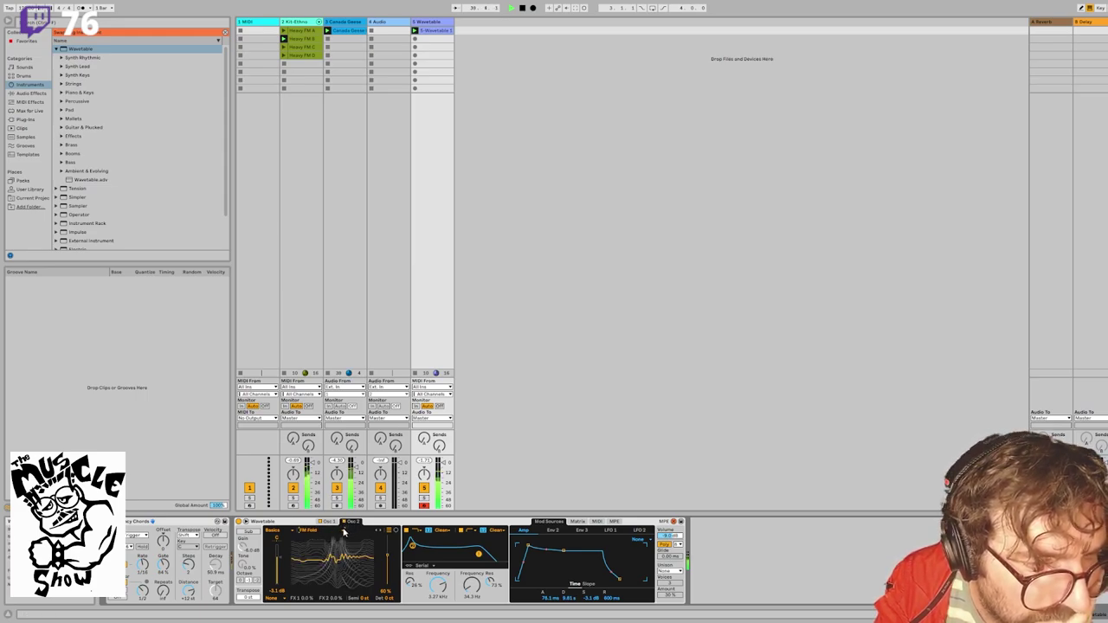
mouse_move(387, 557)
left_mouse_down()
mouse_move(387, 543)
mouse_move(387, 575)
left_mouse_up()
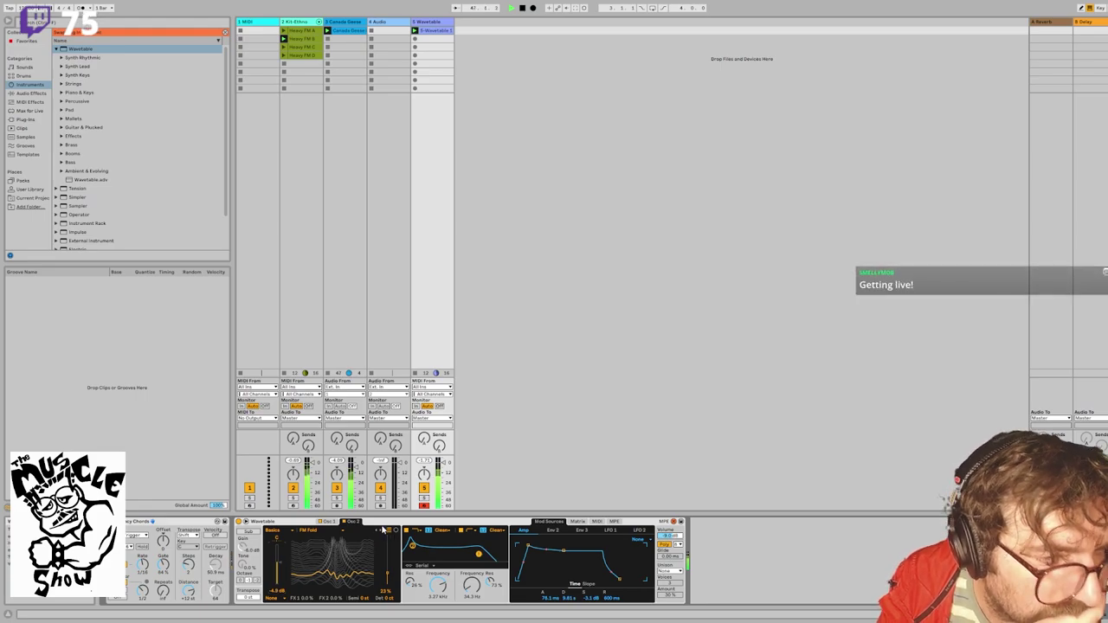
Step: Examine the chord notes in the Wavetable track's clip, including the lower register, and return to the track's devices
left_click(440, 31)
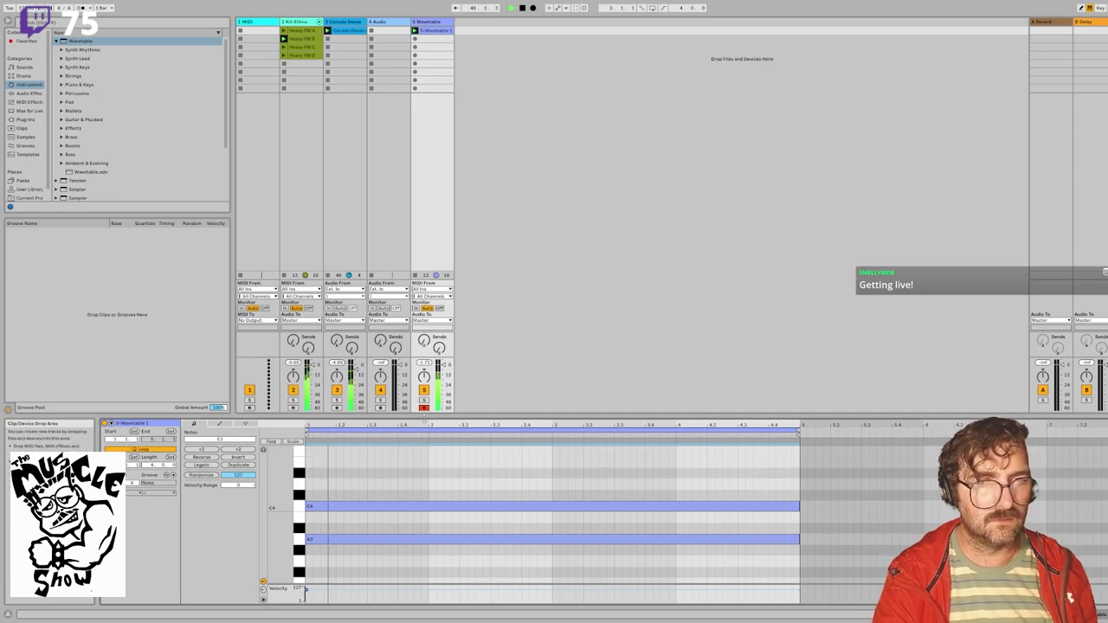
scroll(379, 495, "down", 3)
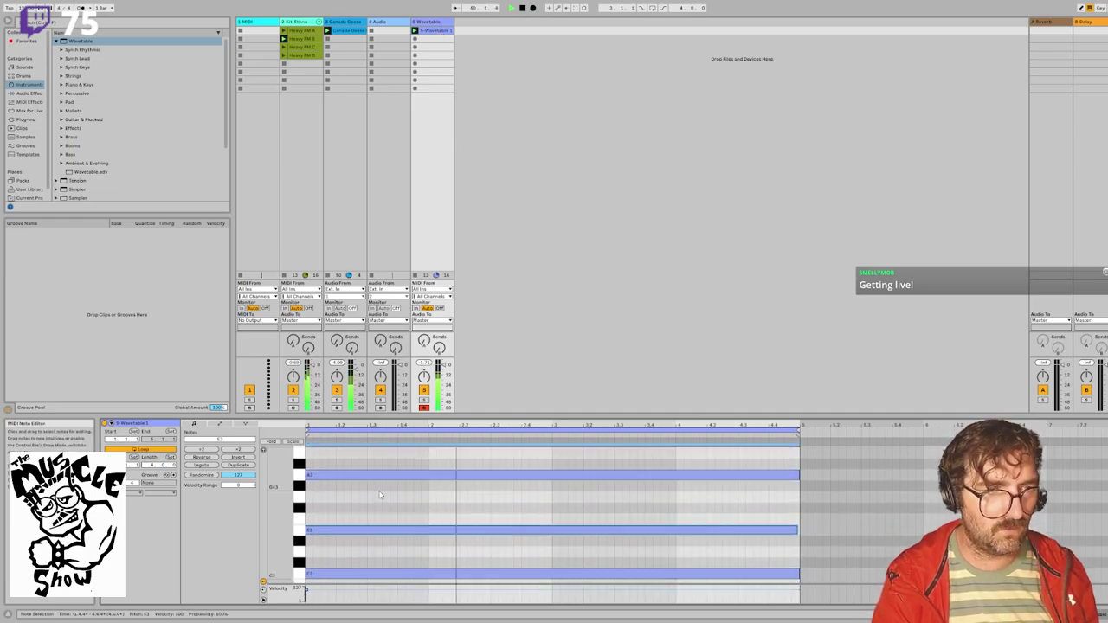
scroll(380, 495, "down", 2)
scroll(379, 495, "down", 1)
scroll(379, 495, "up", 2)
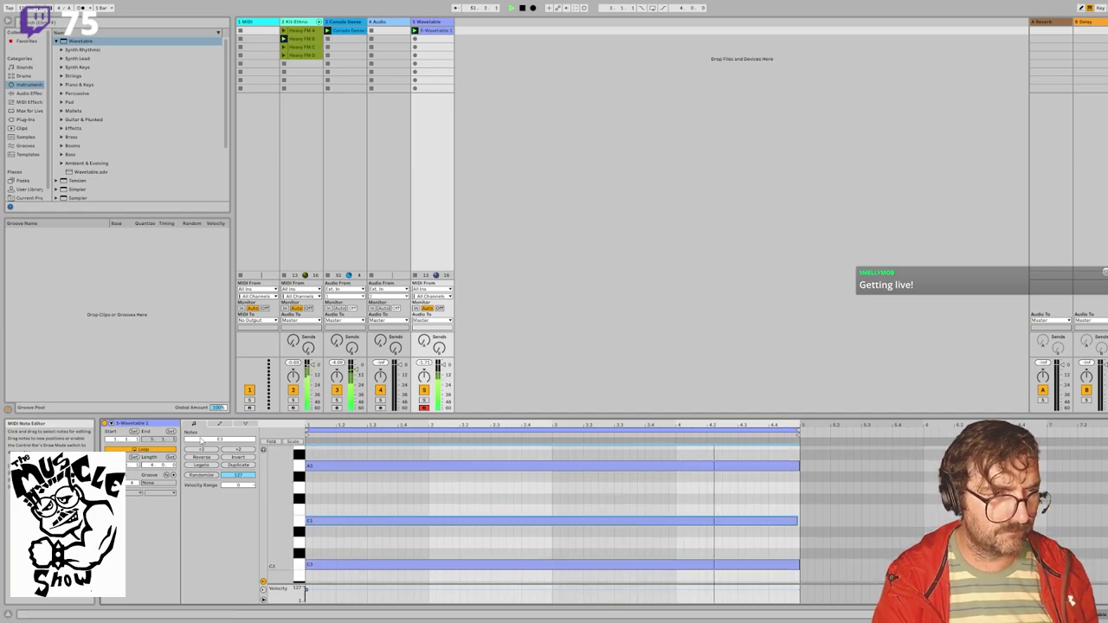
double_click(438, 21)
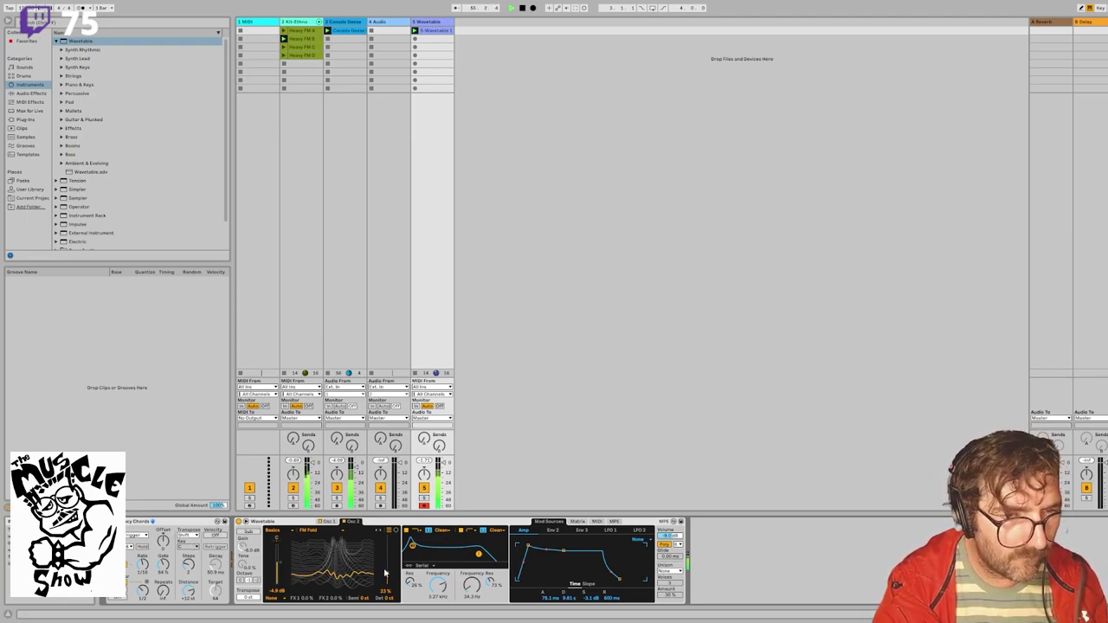
Step: Audition other arpeggiator presets on the Wavetable track, settling on Descending Chords 12th, and lower the track's volume slightly
left_click(217, 522)
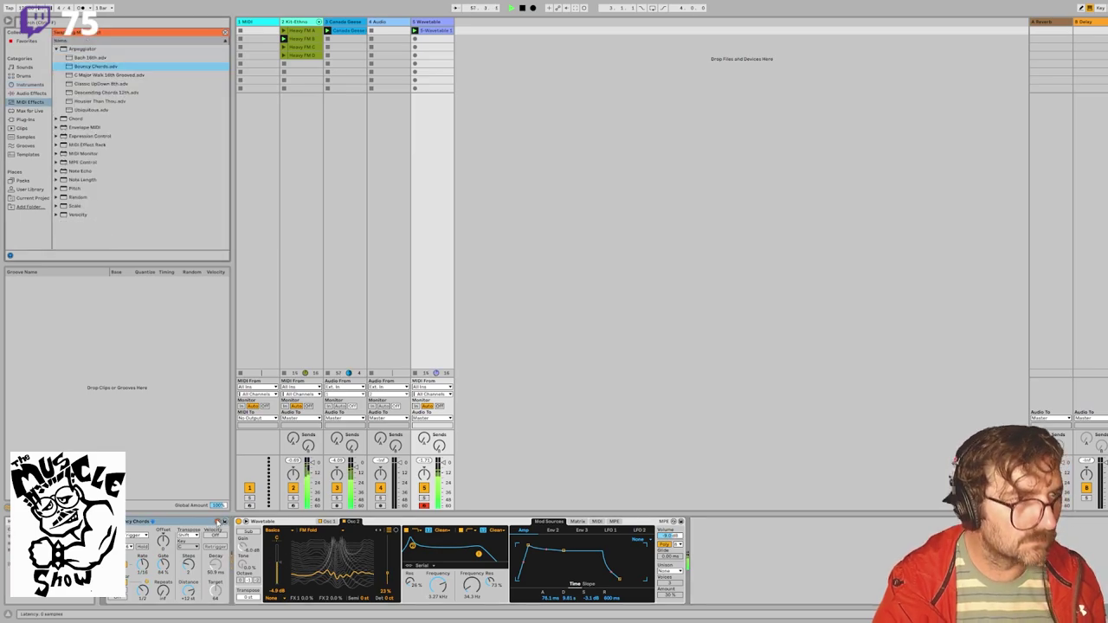
key("Down")
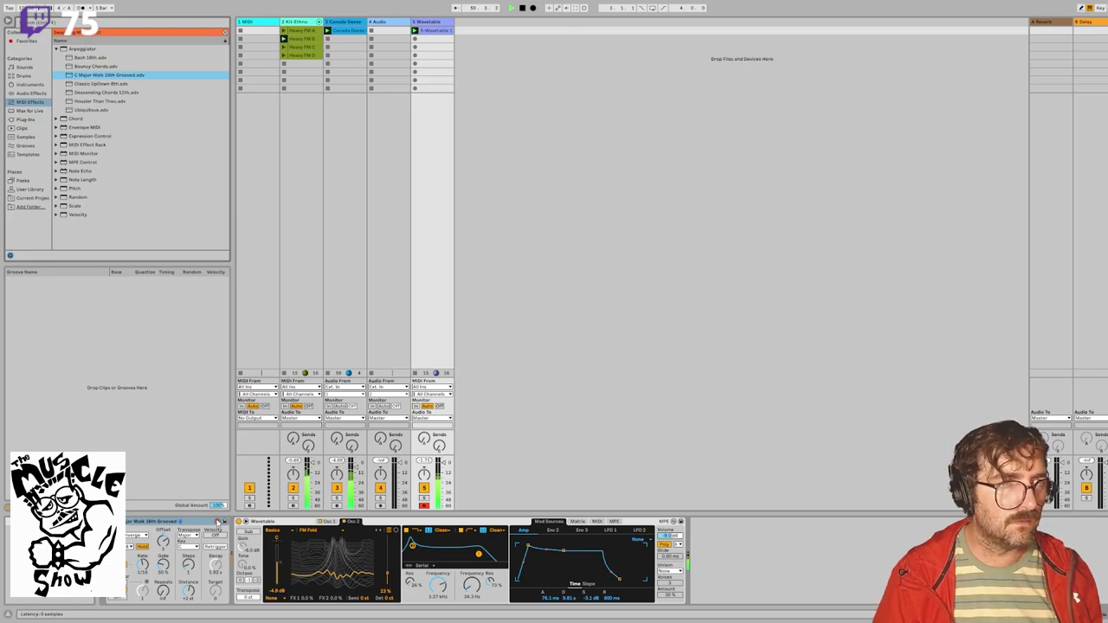
key("Down")
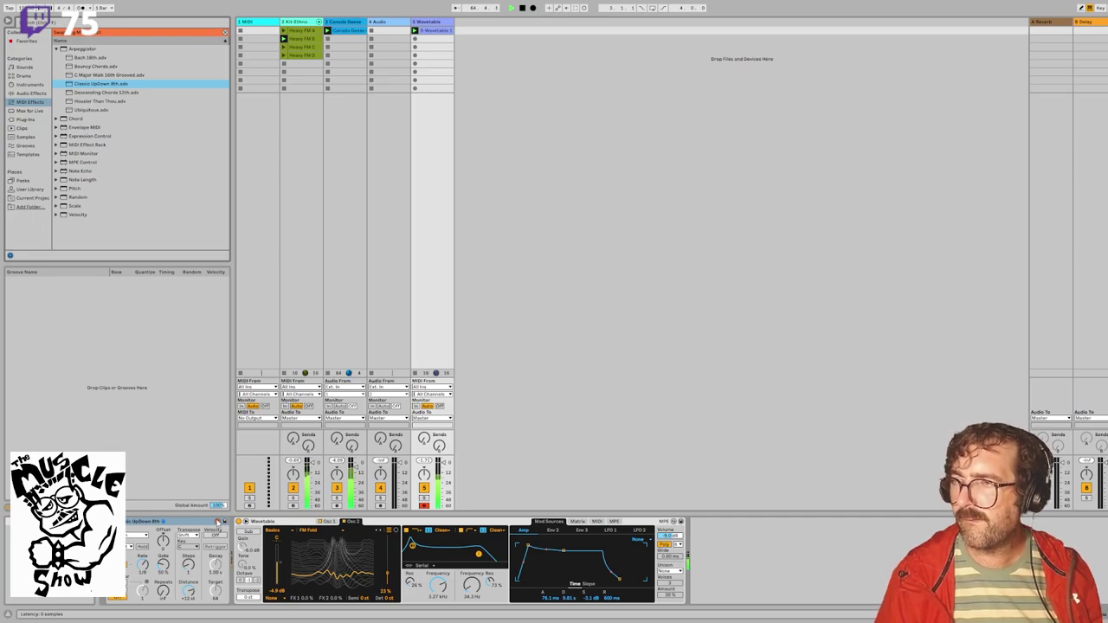
key("Down")
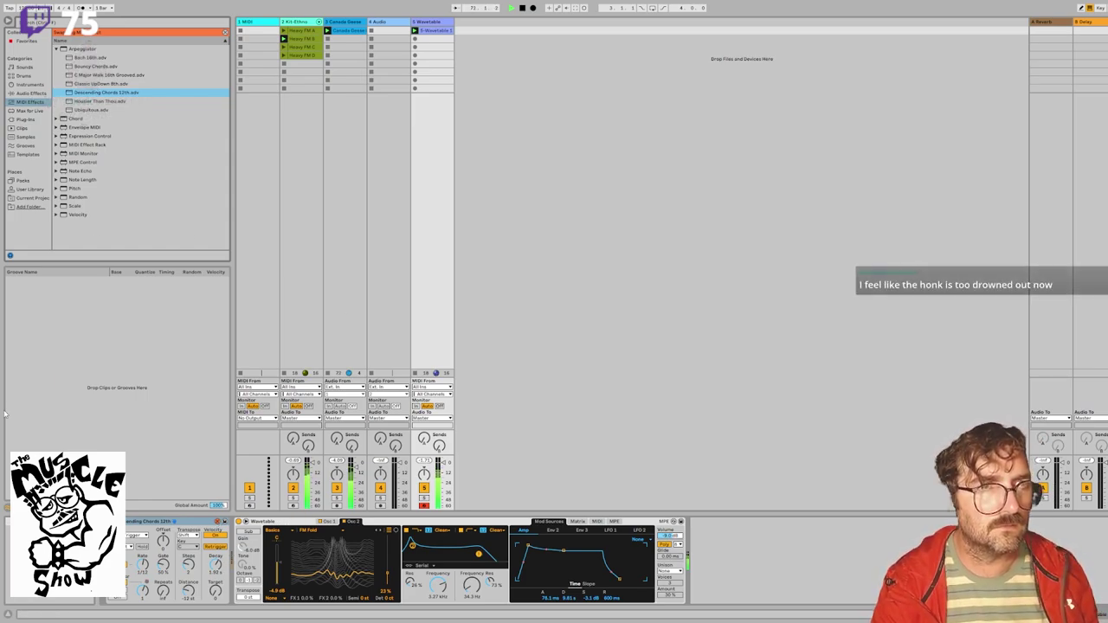
left_click_drag(445, 463, 445, 466)
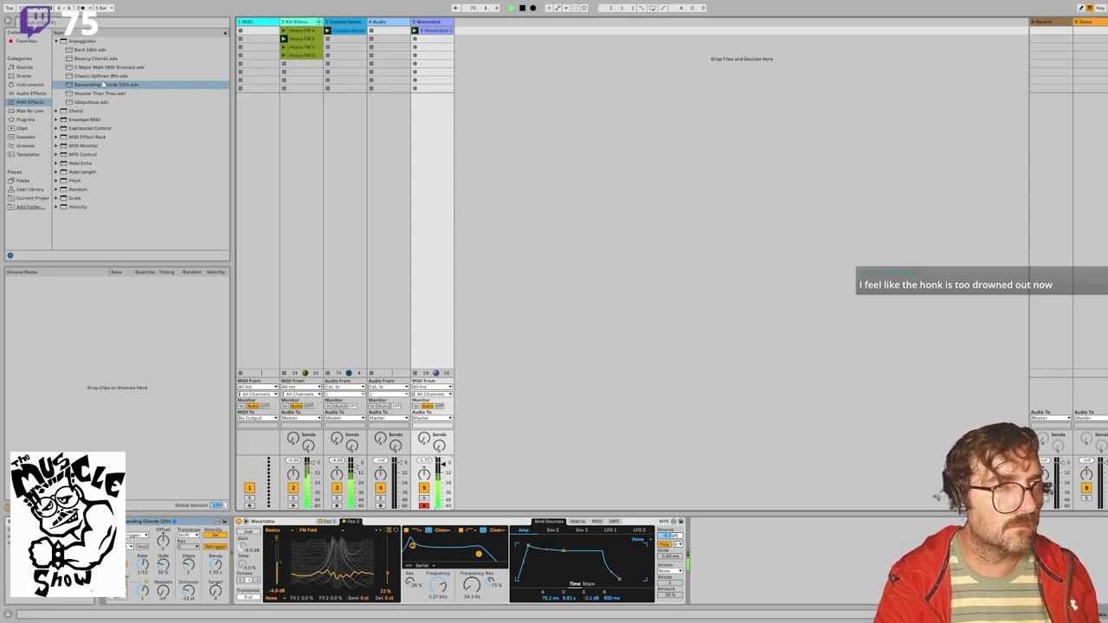
Step: Load the Wood Bass preset from Tension's Bass instruments onto a new track and try it out in a lower octave
left_click(56, 42)
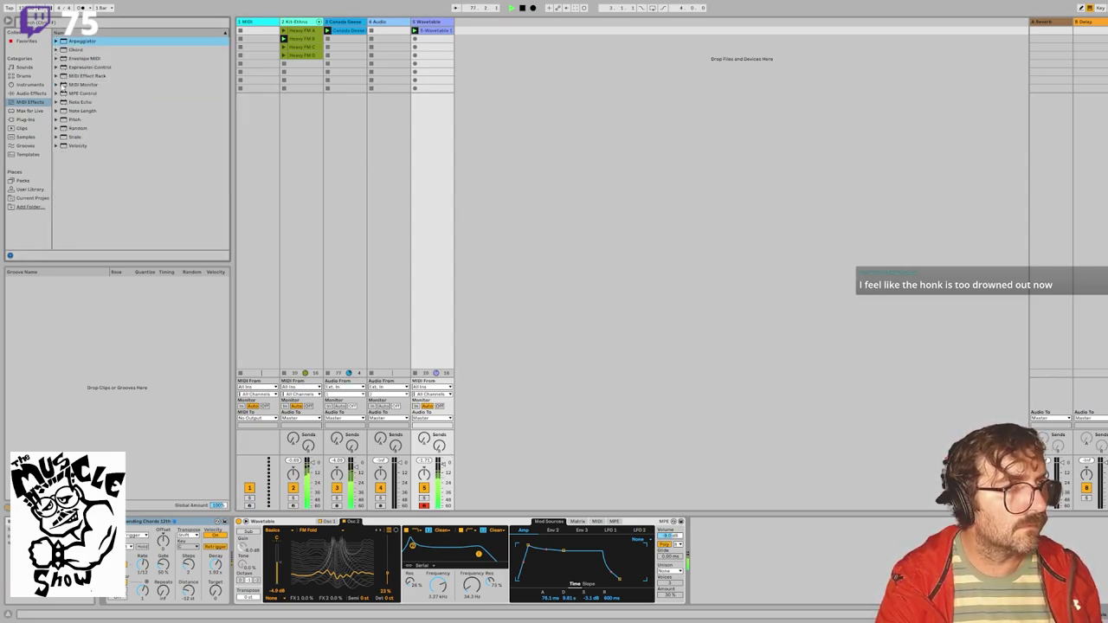
left_click(28, 85)
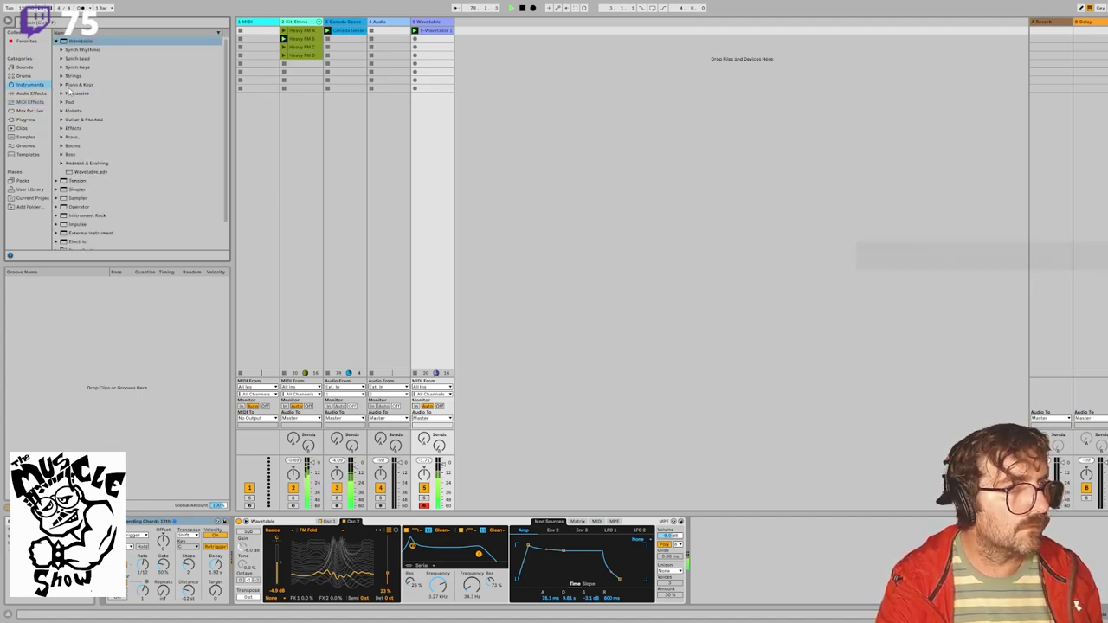
left_click(56, 42)
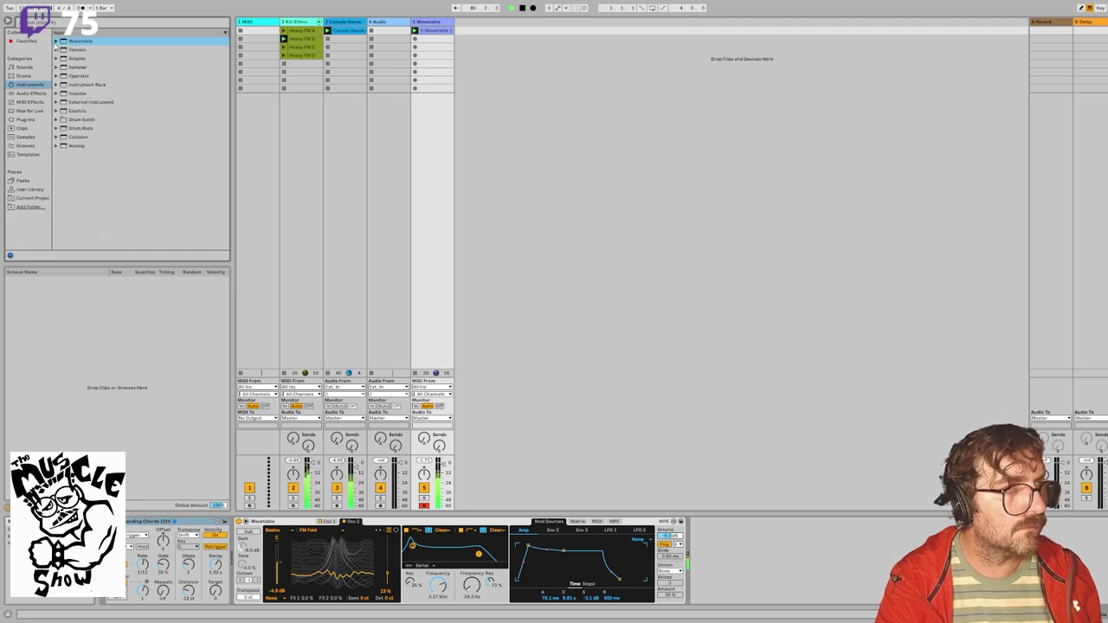
left_click(69, 85)
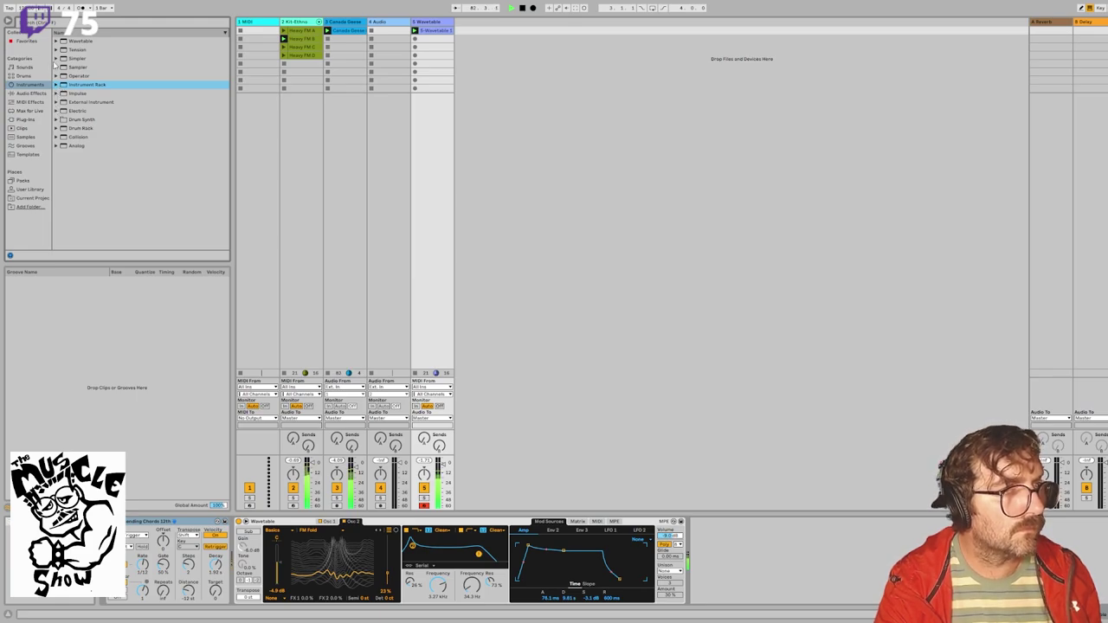
left_click(56, 50)
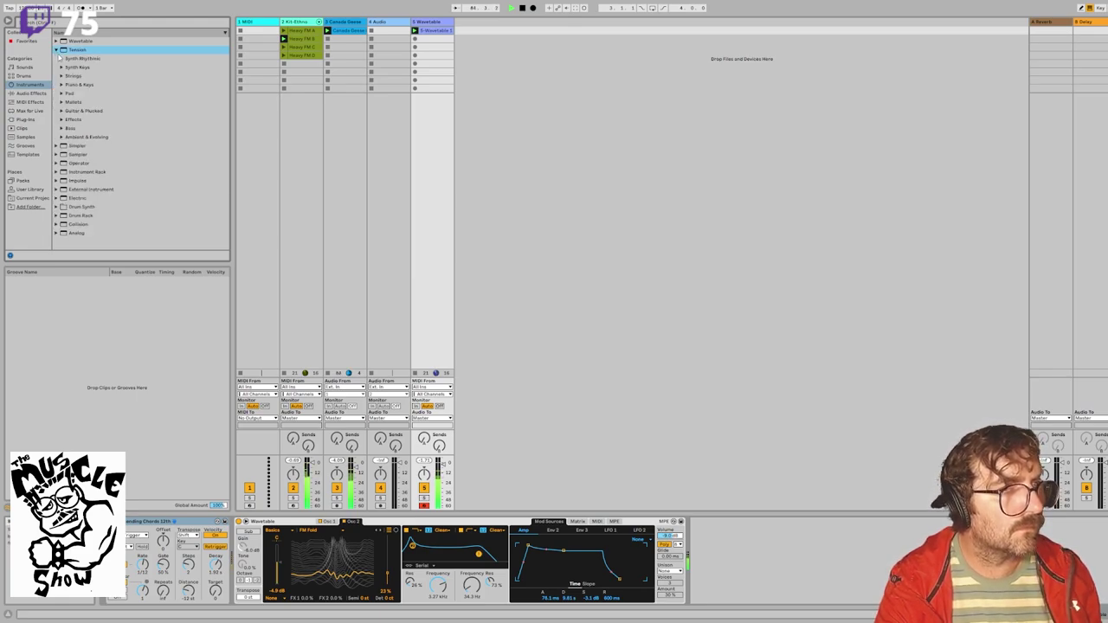
left_click(62, 67)
left_click(61, 67)
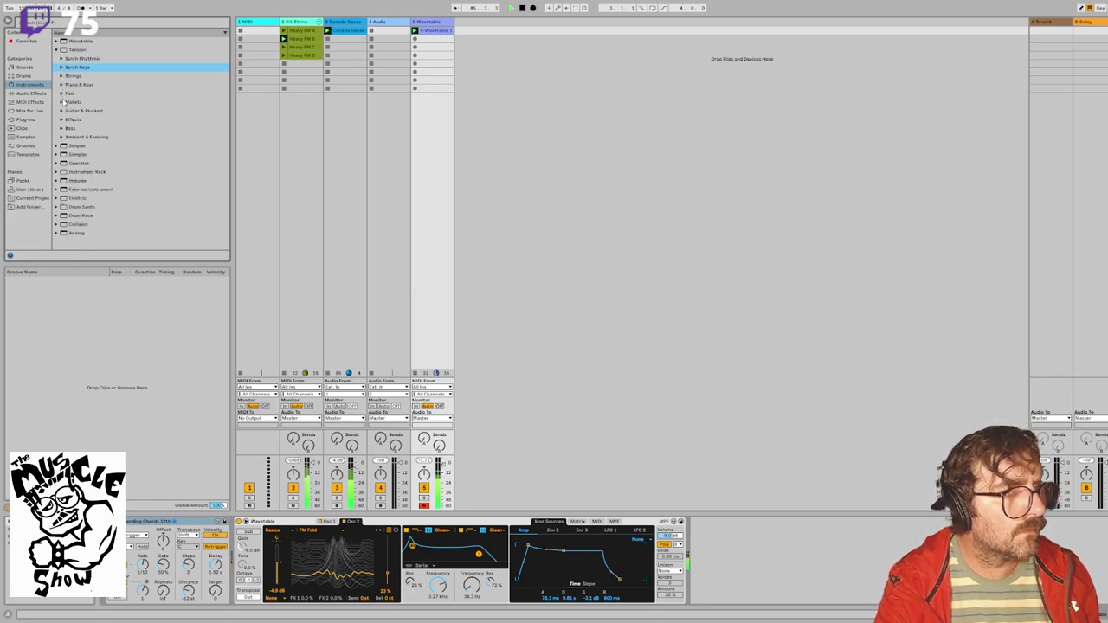
left_click(63, 129)
left_click(87, 139)
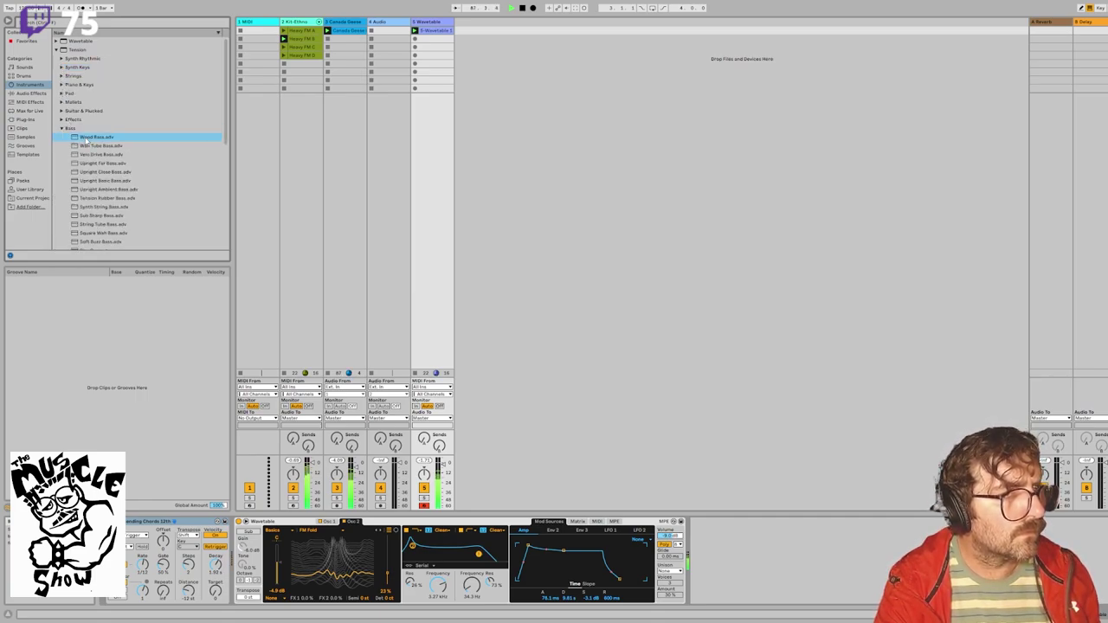
left_click_drag(91, 140, 476, 33)
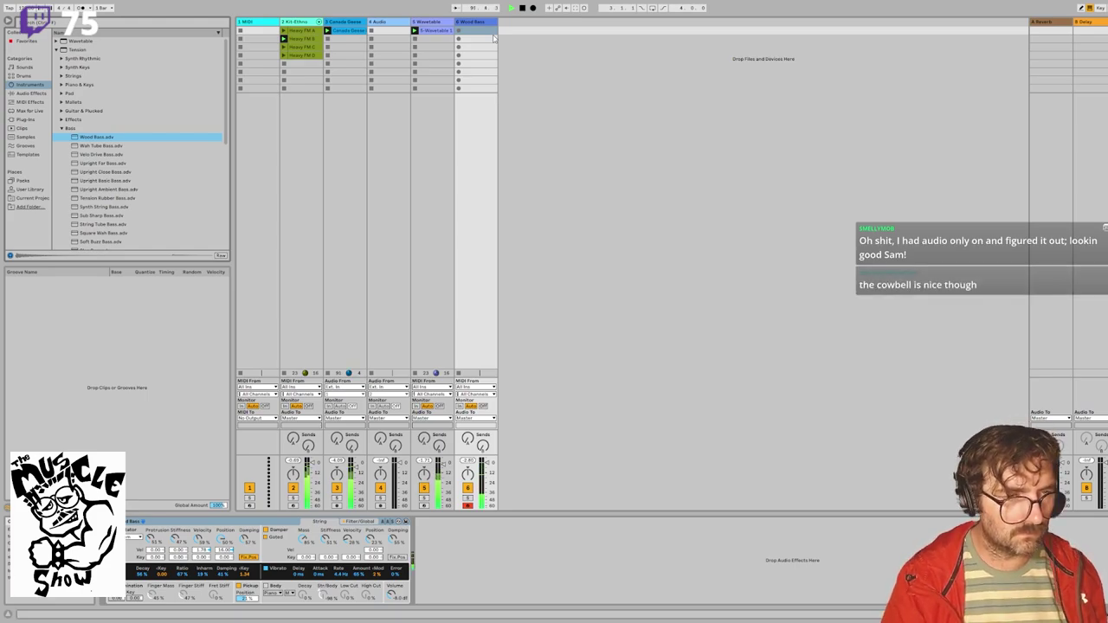
key("z")
key("a")
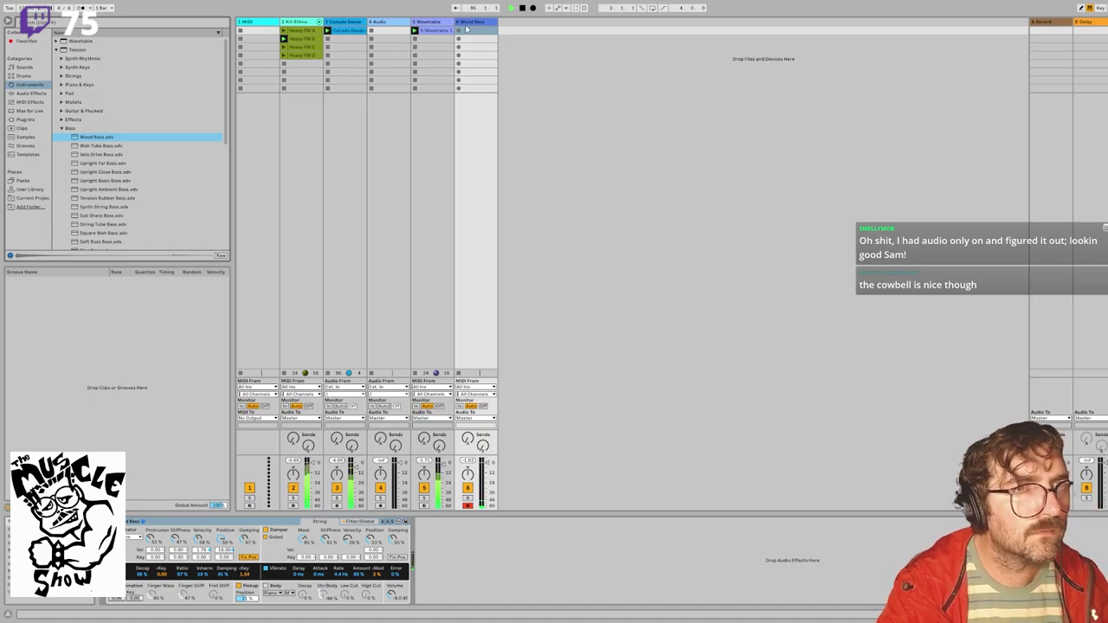
Step: Audition the other Tension bass presets on the new track, from Wah Tube Bass through to Electric Driven Bass
scroll(128, 185, "down", 4)
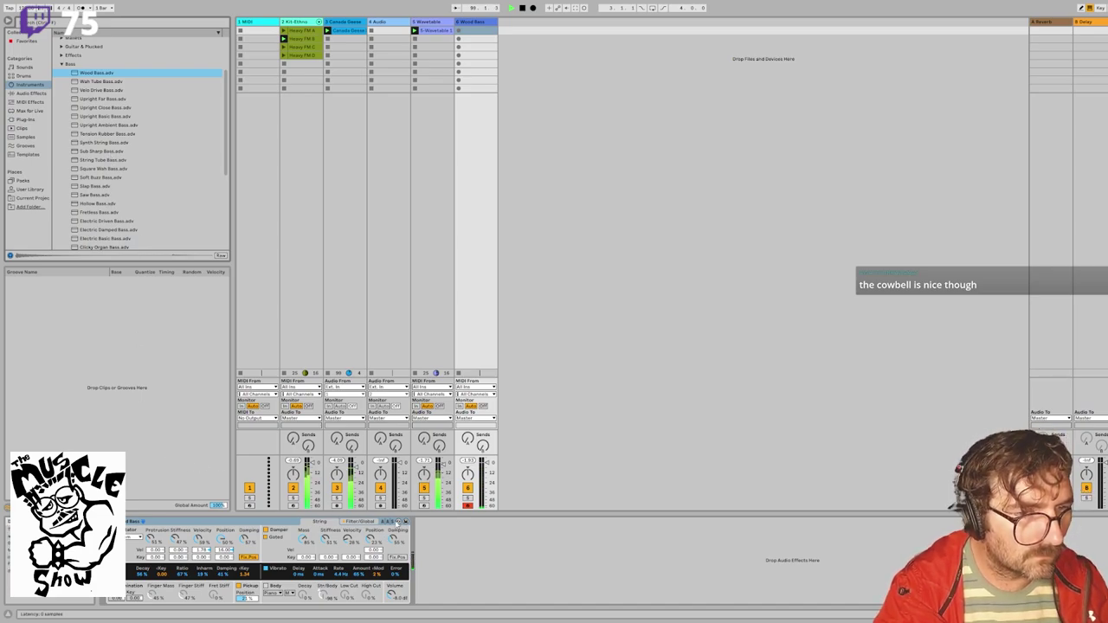
left_click(399, 523)
key("Down")
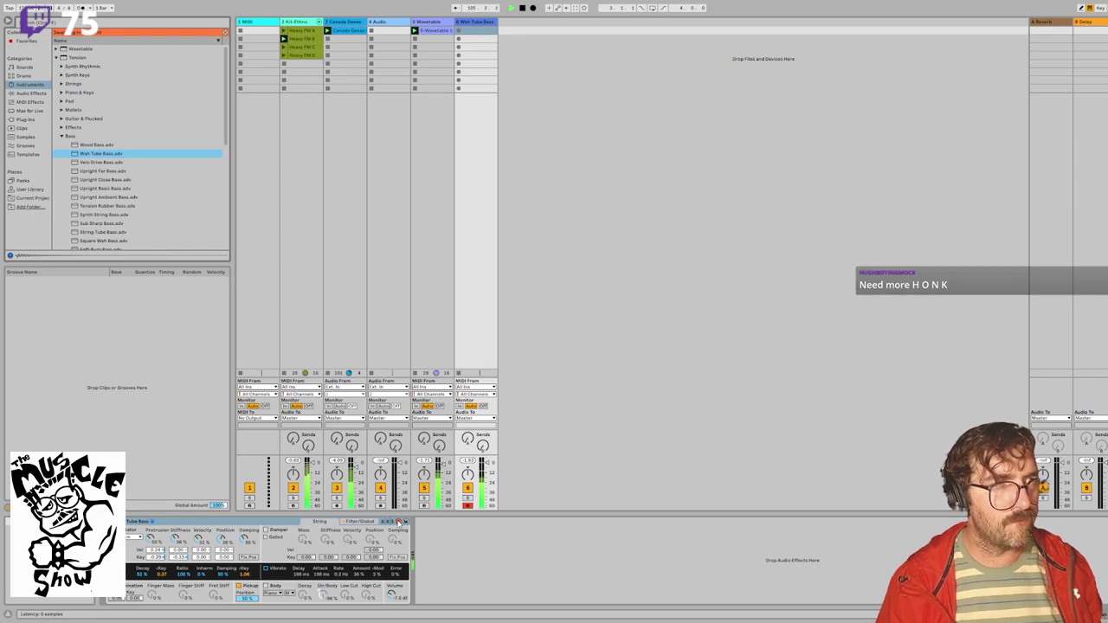
key("Down")
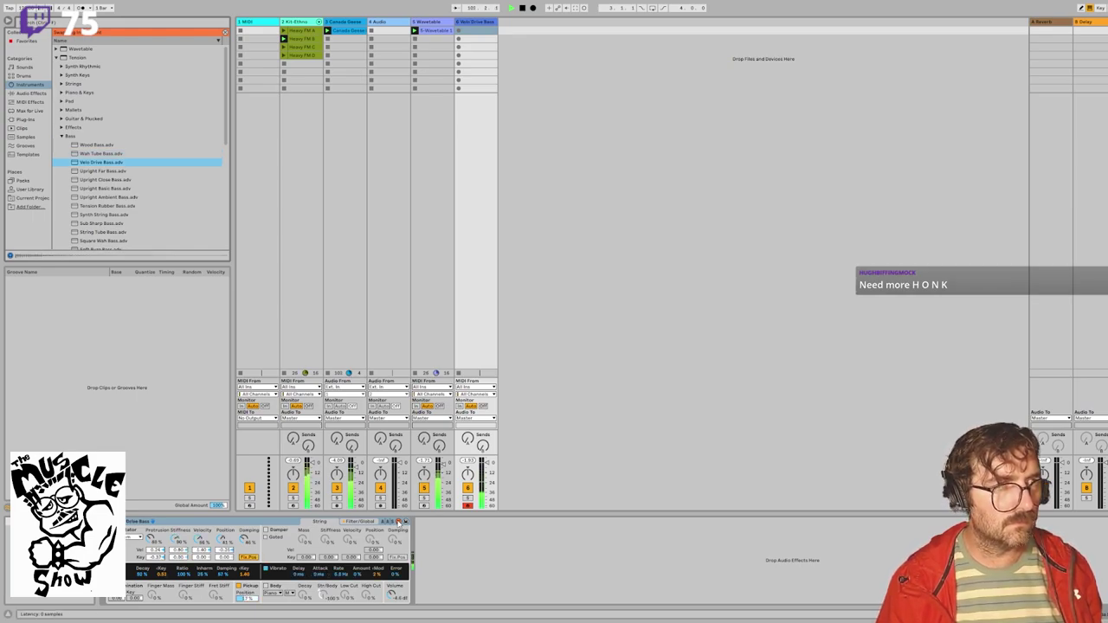
key("Down")
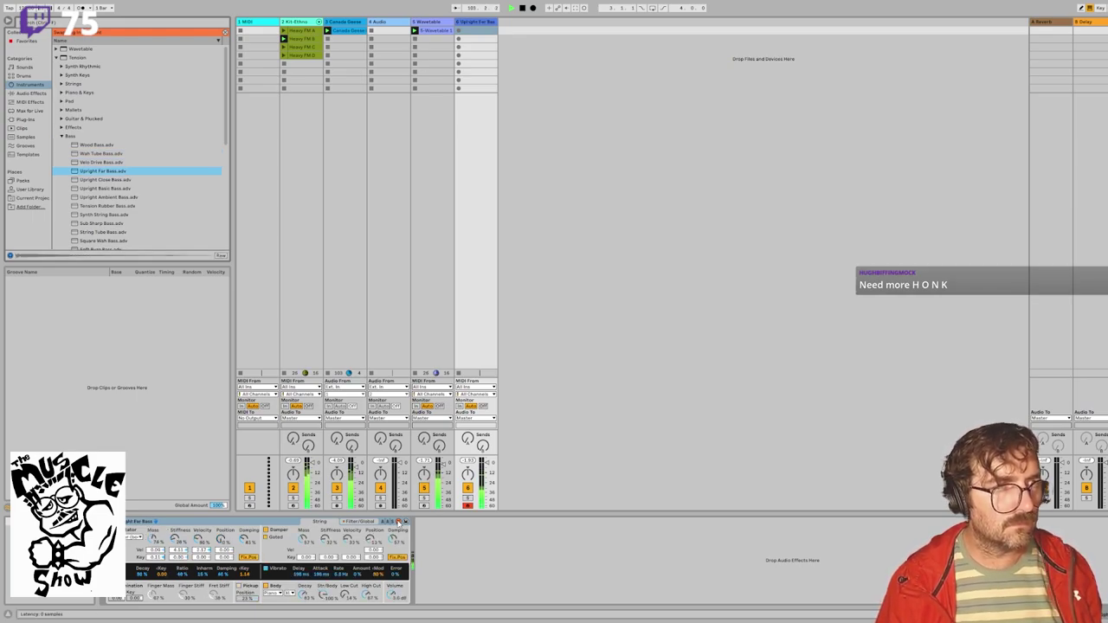
key("Down")
key("Down")
key("Down")
key("Down")
key("Down")
key("Down")
key("Down")
key("Down")
key("Down")
key("Down")
key("Down")
key("Down")
key("Down")
key("Down")
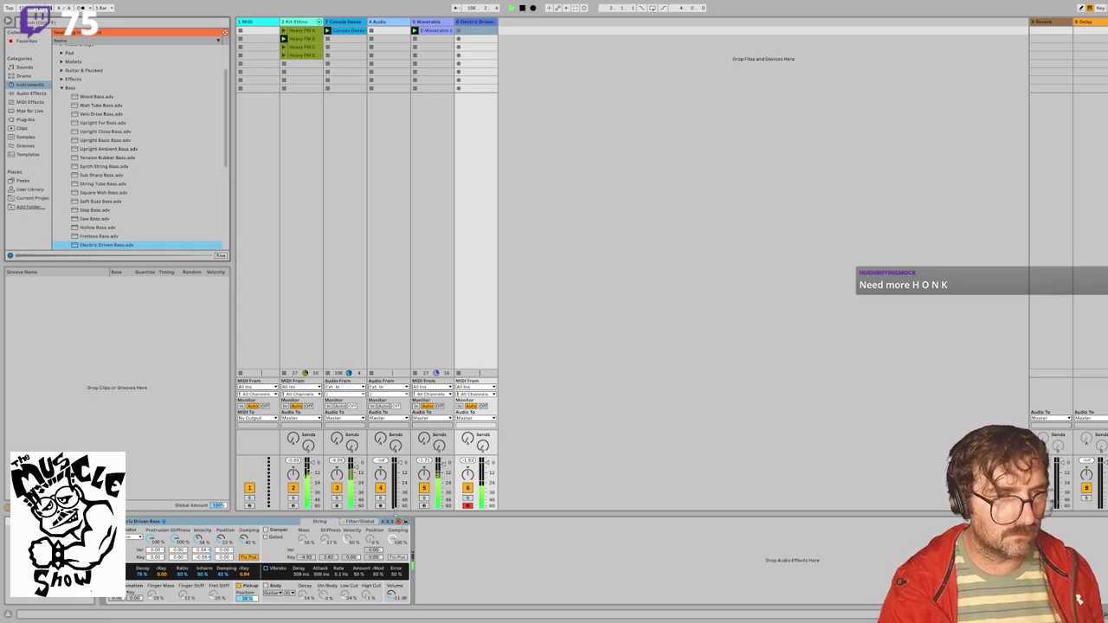
left_click(398, 522)
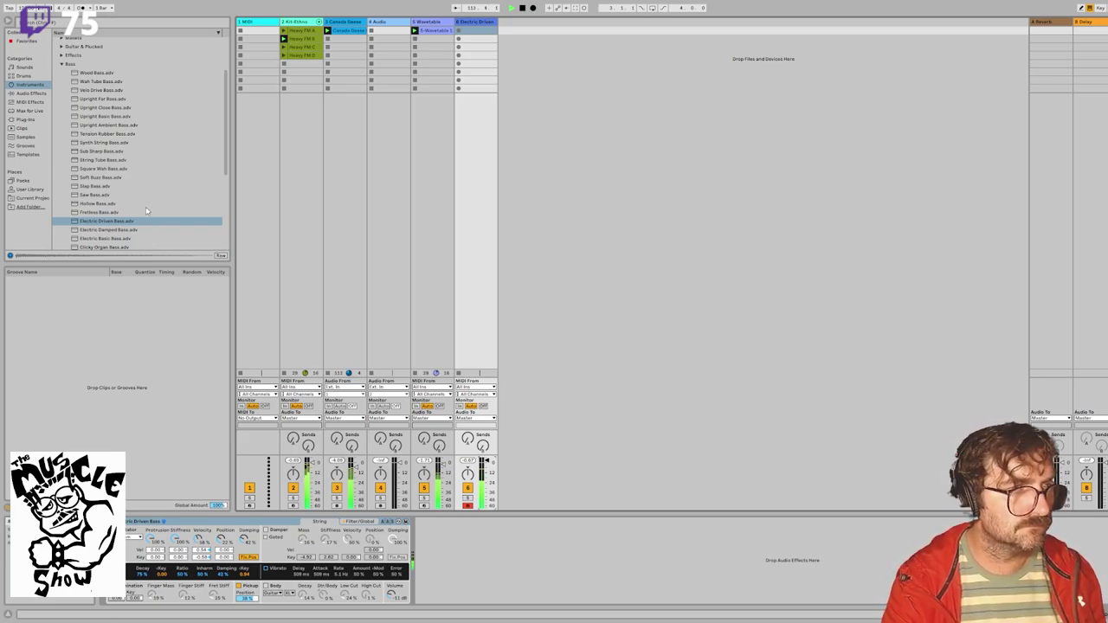
Step: Preview Bright Wah Bass, then replace the bass track's Tension preset with the default Electric instrument and list Electric's preset categories
scroll(147, 207, "down", 3)
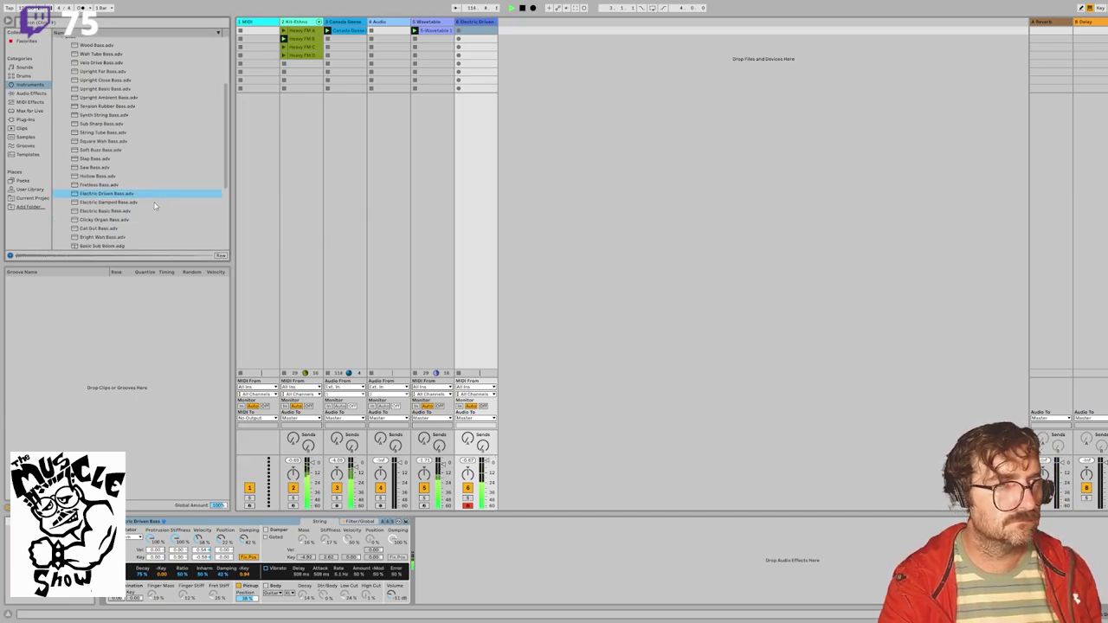
left_click(136, 210)
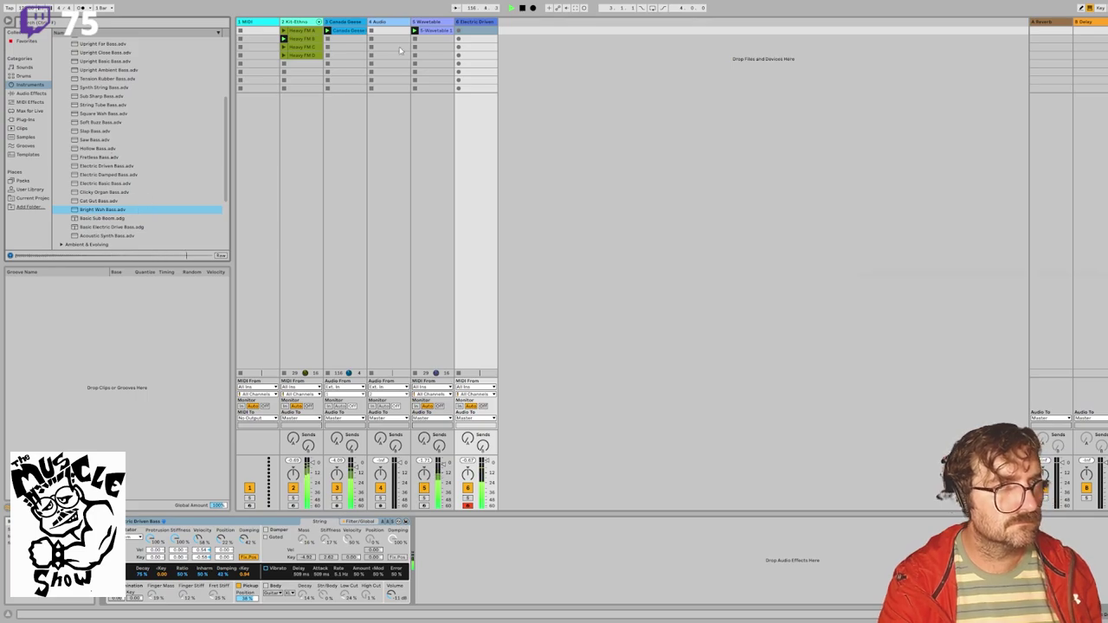
left_click(32, 85)
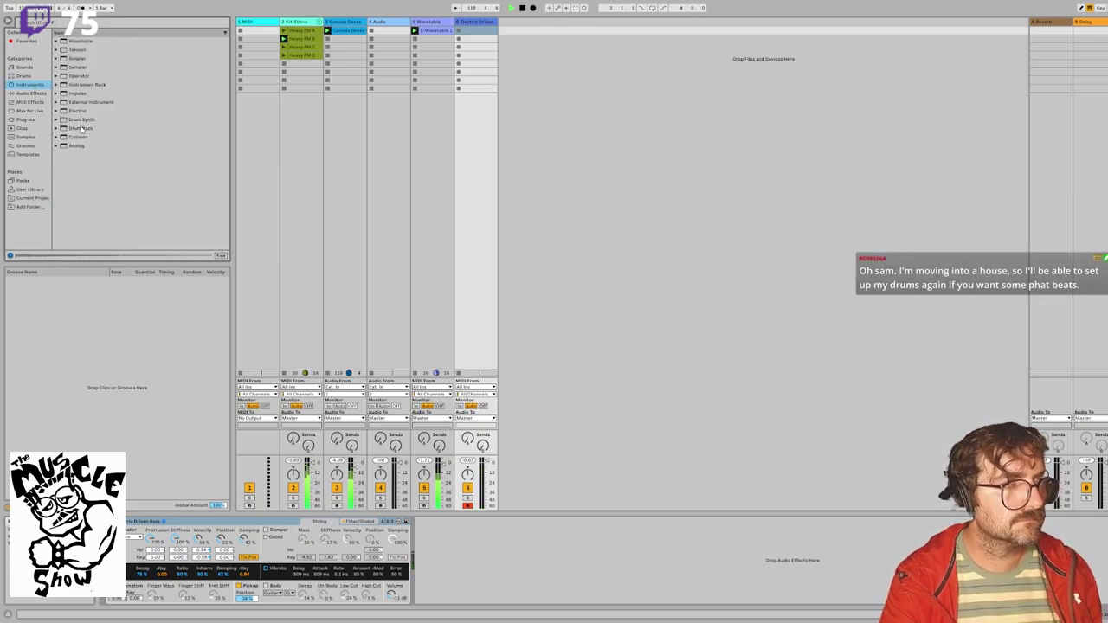
left_click(77, 111)
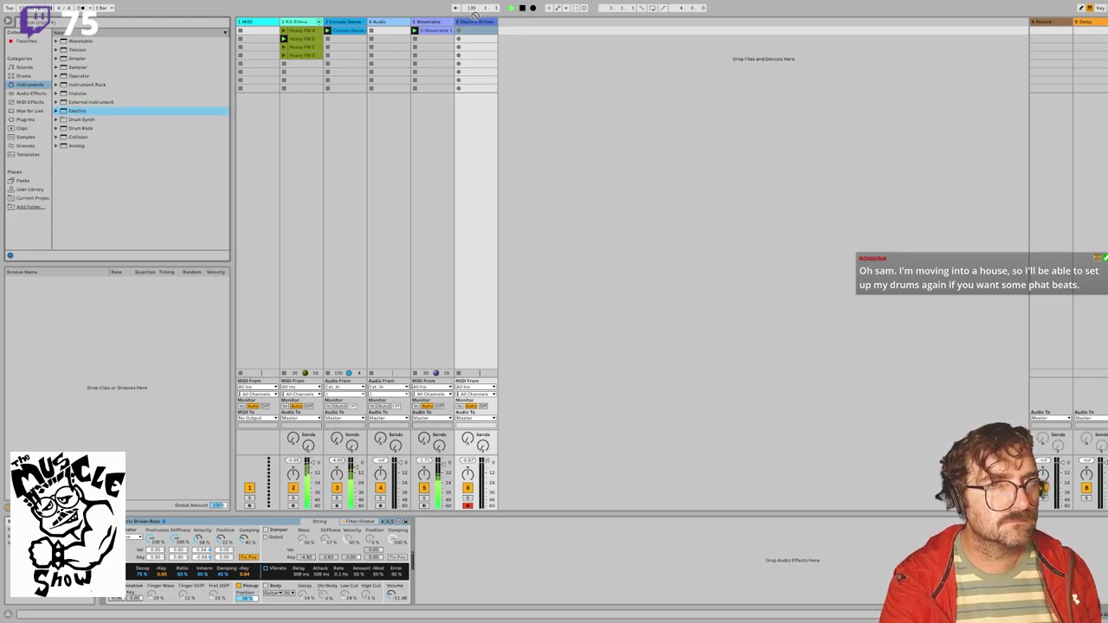
left_click_drag(475, 19, 476, 23)
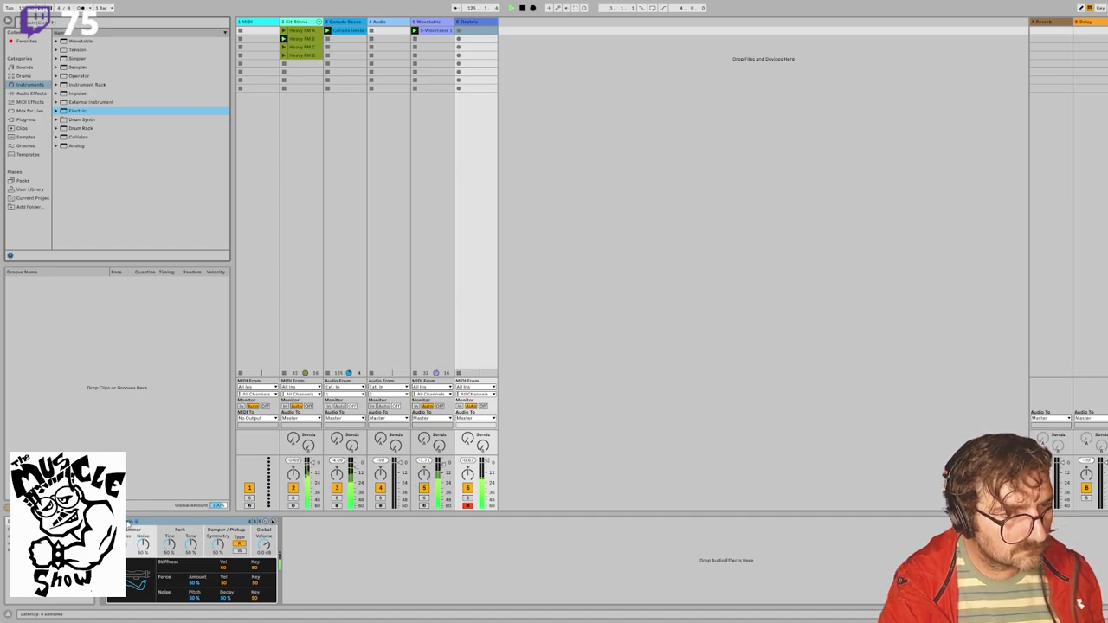
left_click(56, 111)
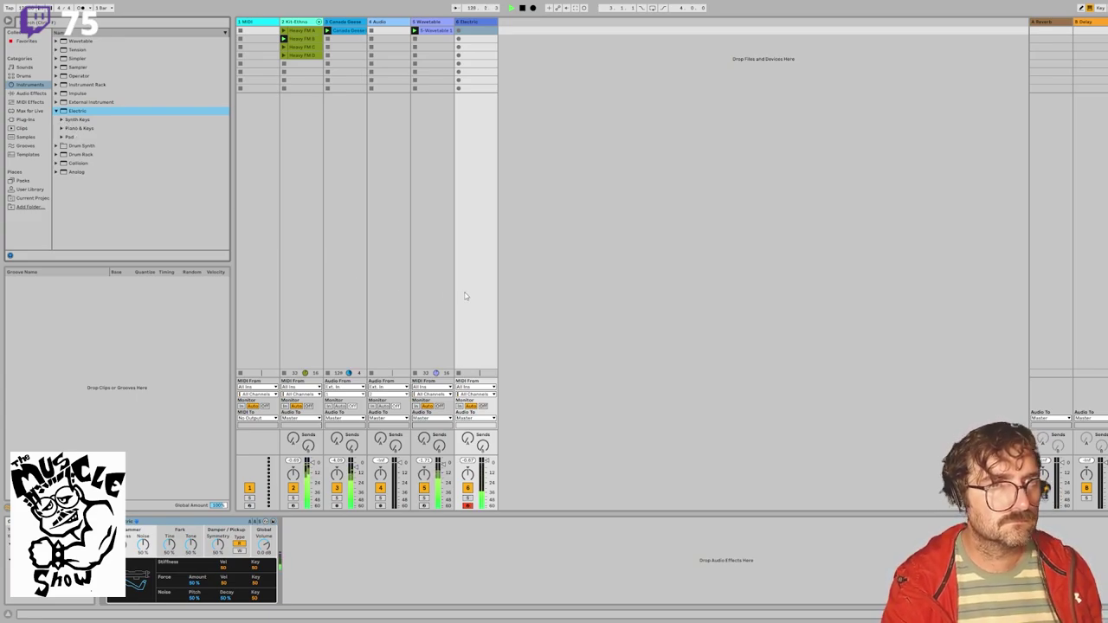
Step: Stop the Wavetable track's clip and launch the Heavy FM C percussion clip
left_click(415, 374)
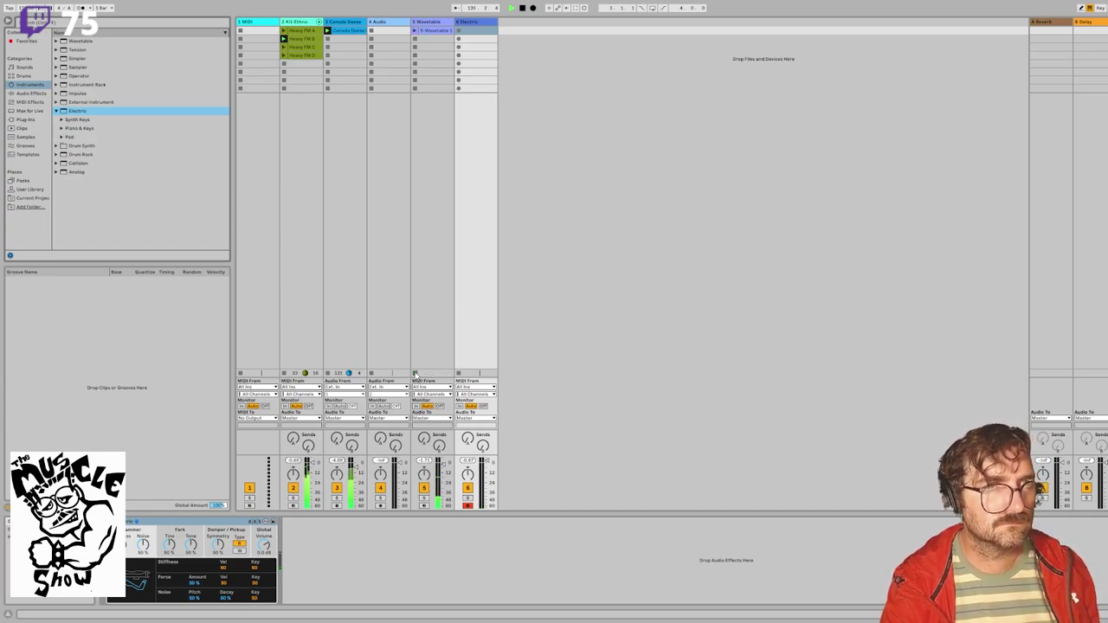
left_click(285, 47)
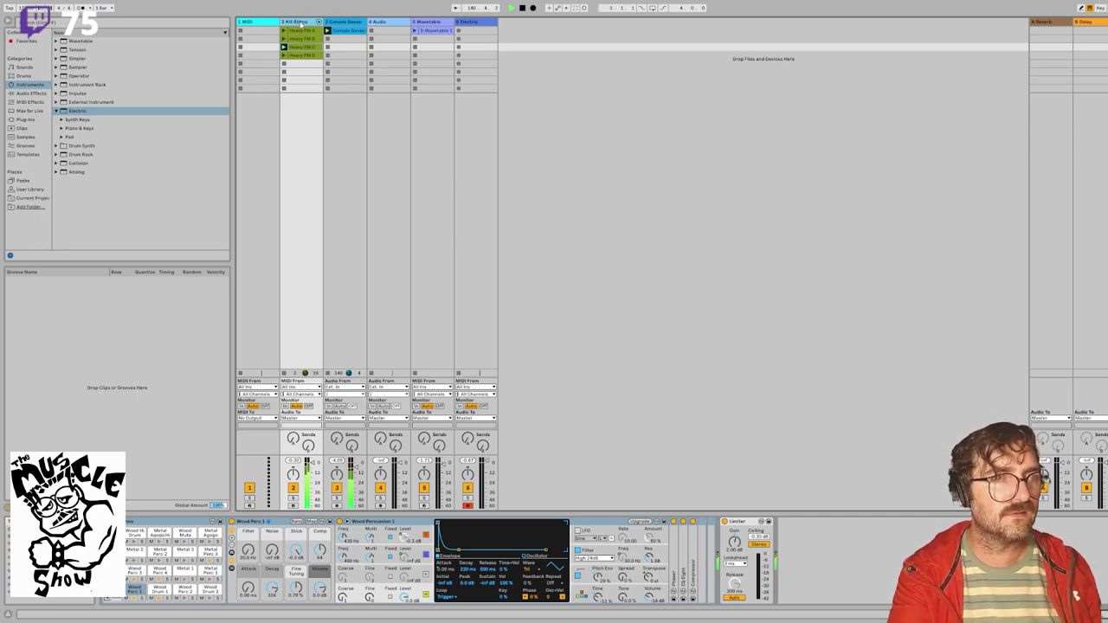
Step: Duplicate the goose honk audio track and launch the copied clip alongside the original
left_click(337, 26)
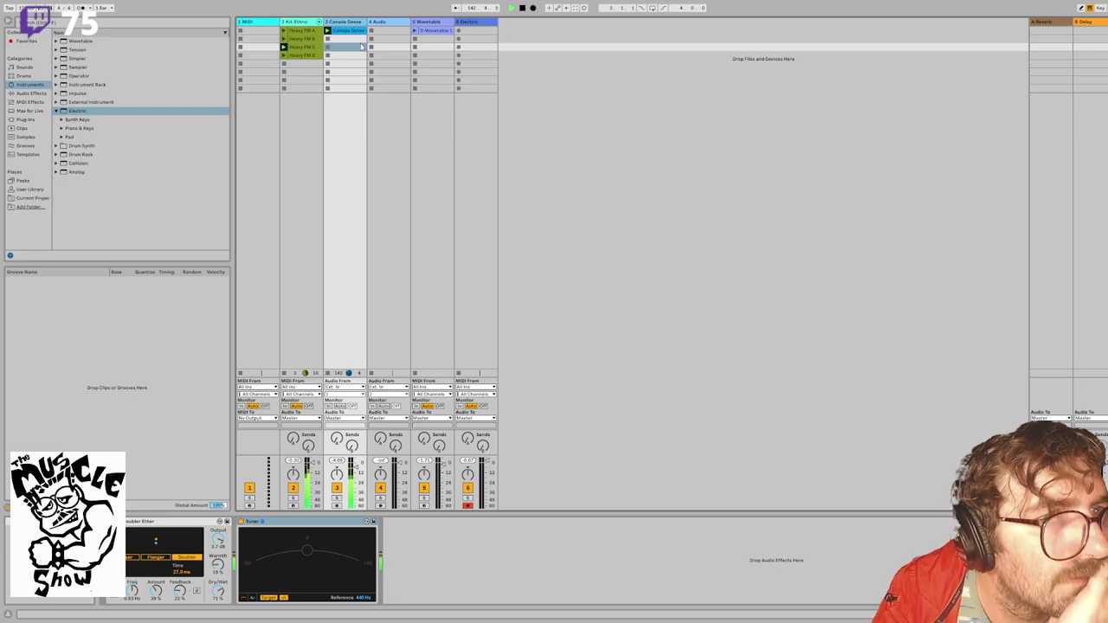
key("ctrl+d")
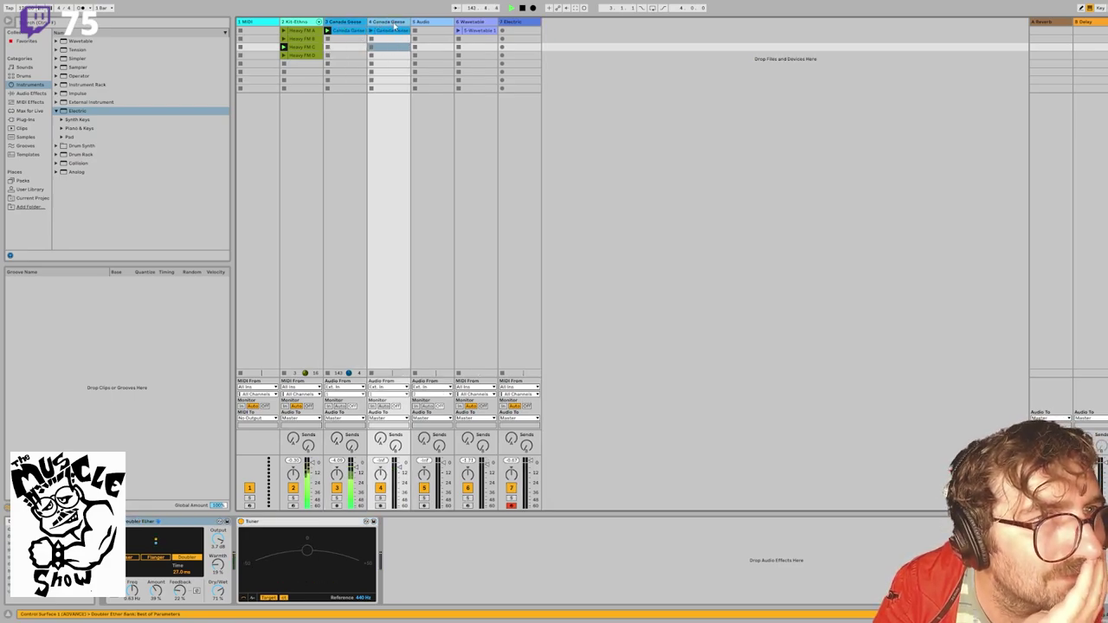
left_click(372, 30)
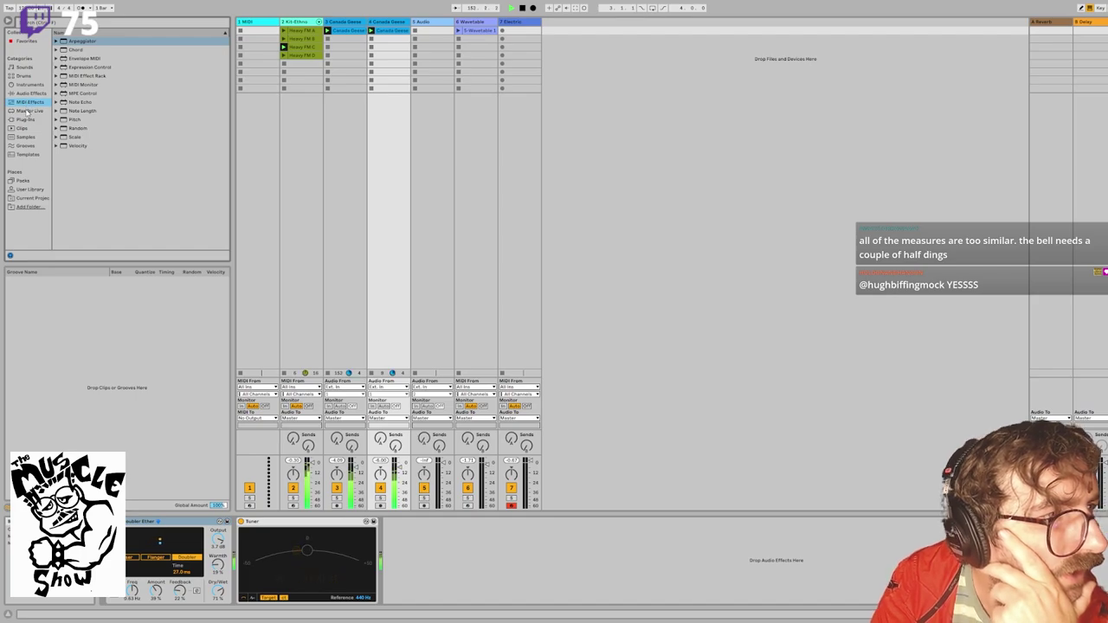
Step: Apply the Cha-Cha-Cha Bongo 16ths 127 bpm groove to the duplicated goose honk clip
left_click(29, 111)
left_click(26, 120)
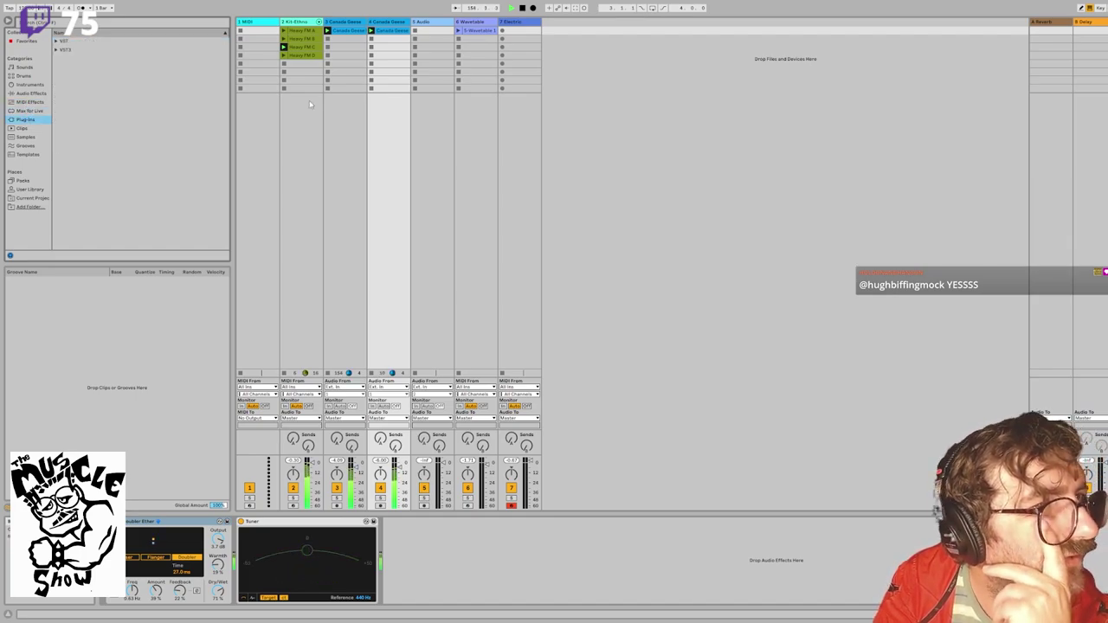
left_click(33, 129)
left_click(25, 146)
left_click(84, 111)
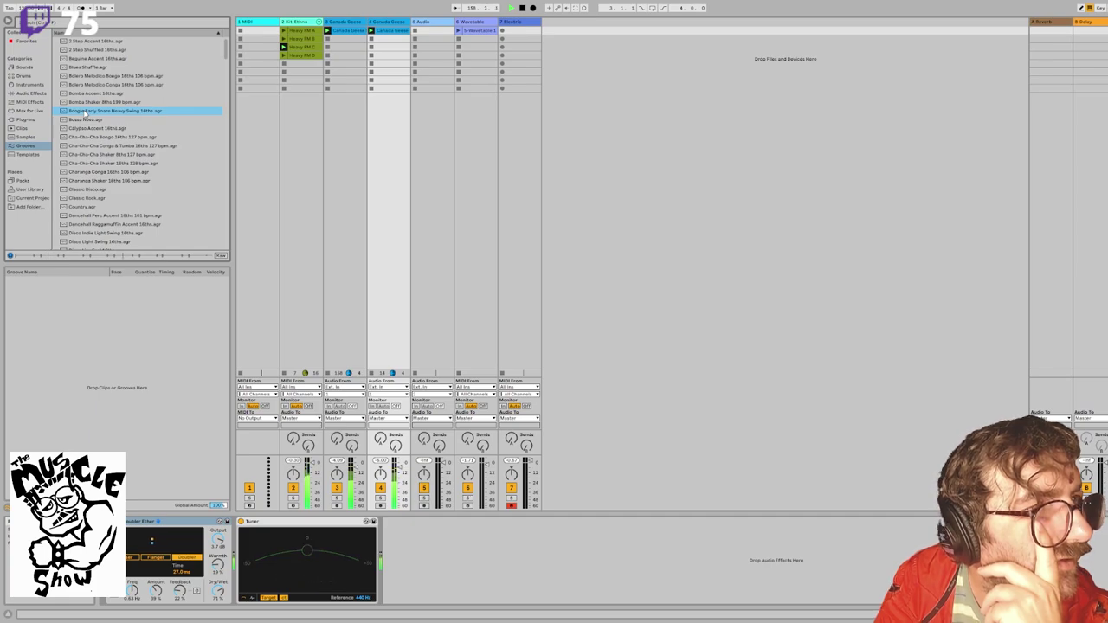
left_click(86, 138)
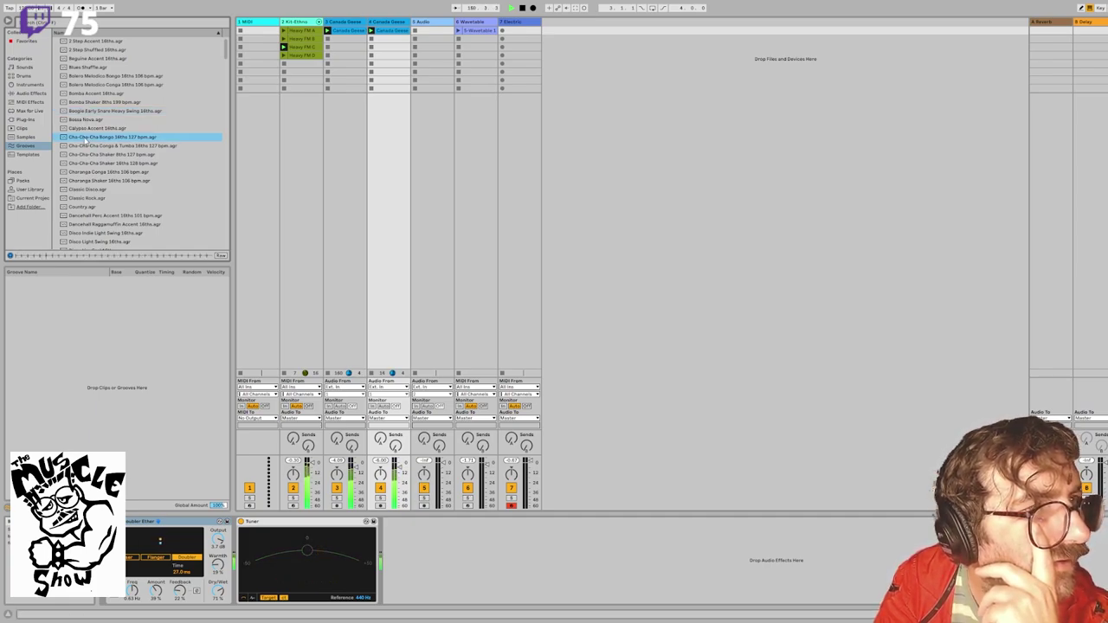
left_click(387, 32)
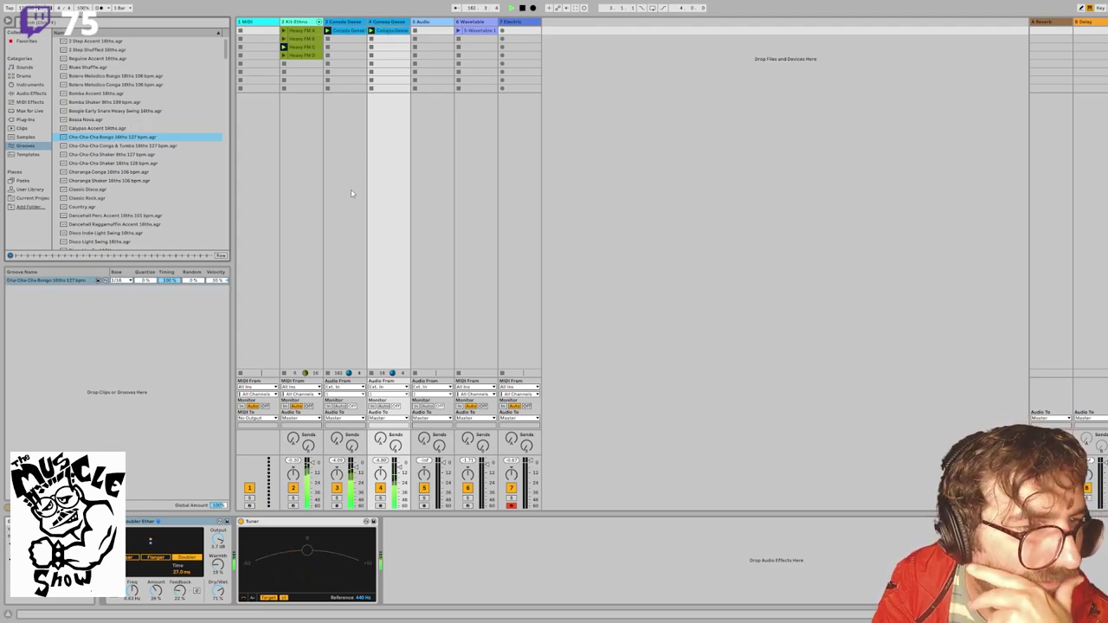
Step: Set the groove's velocity amount to 100 % and open the duplicated goose honk clip's settings
left_click(194, 282)
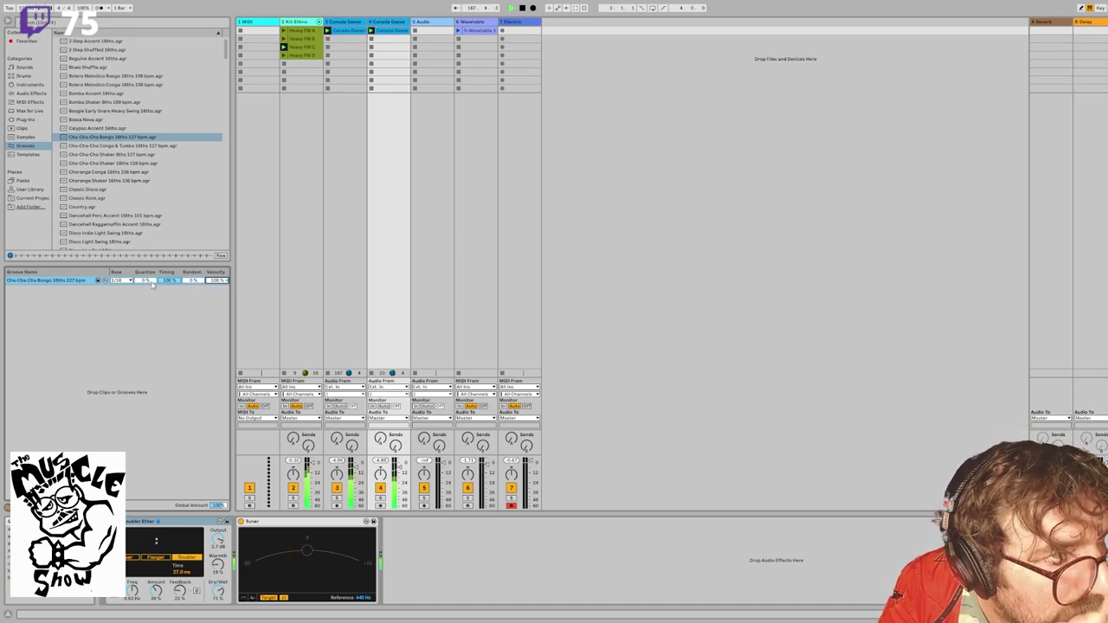
left_click(402, 32)
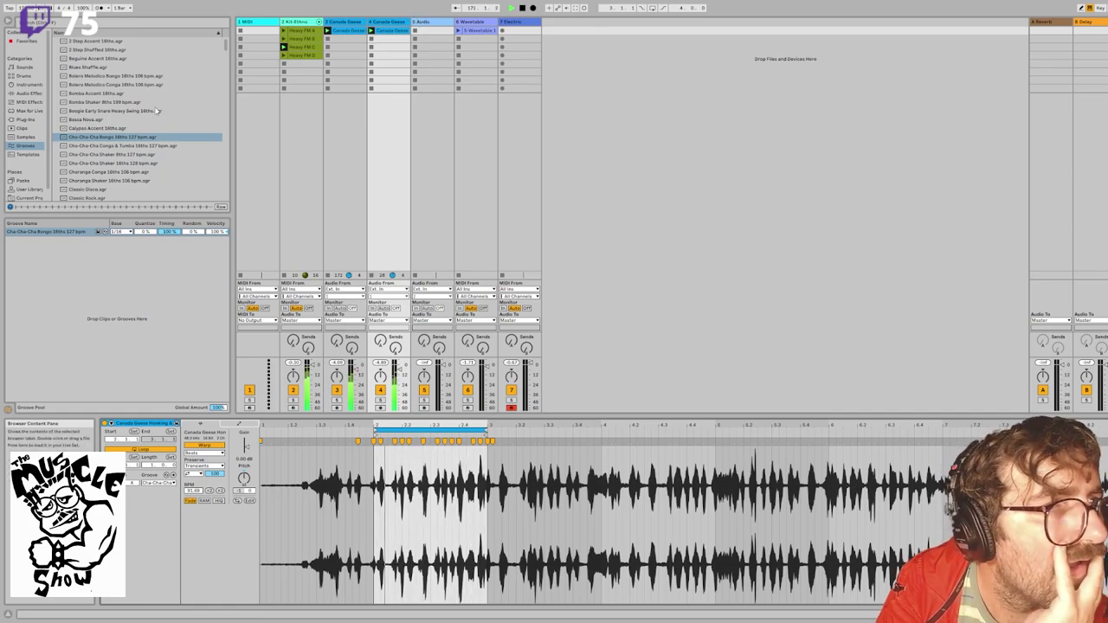
left_click(423, 22)
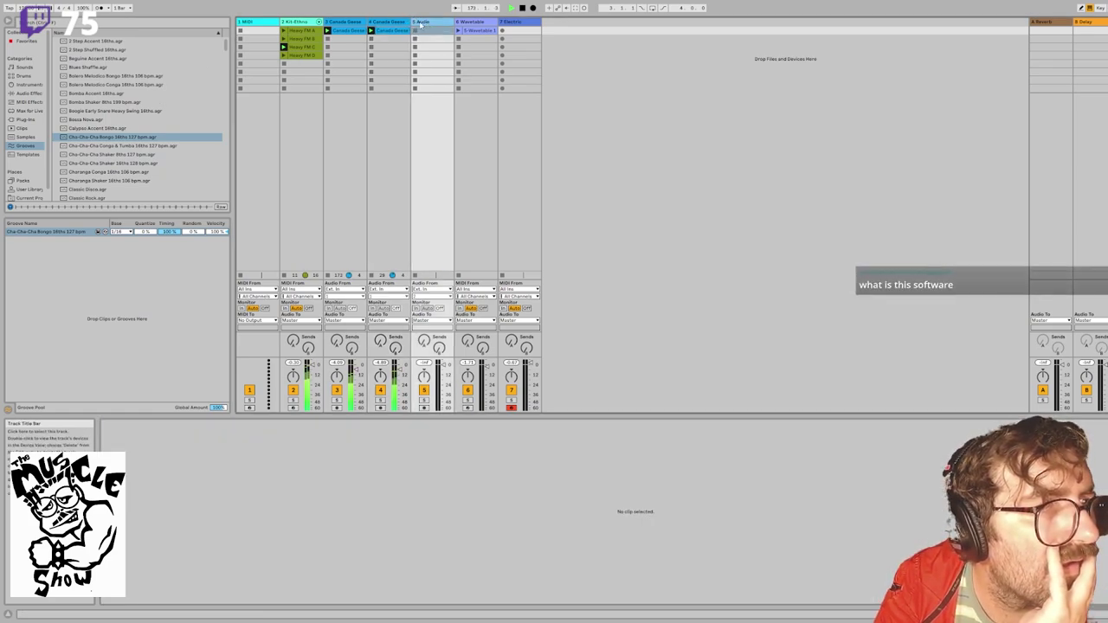
left_click(395, 29)
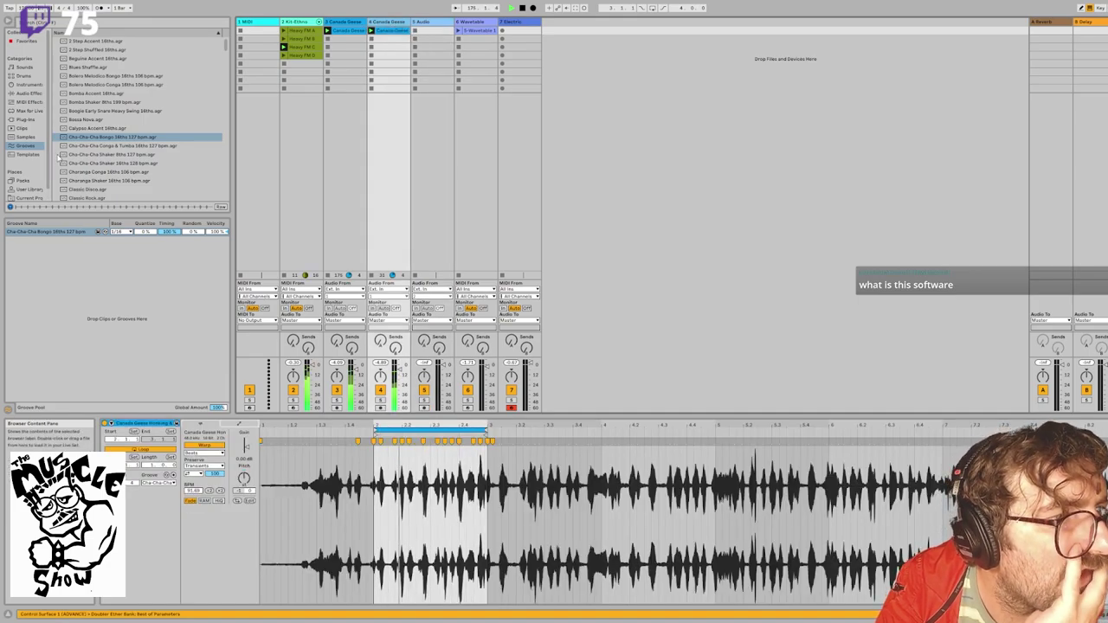
Step: Search the audio effects for gate devices and presets
scroll(59, 155, "down", 6)
scroll(41, 156, "down", 1)
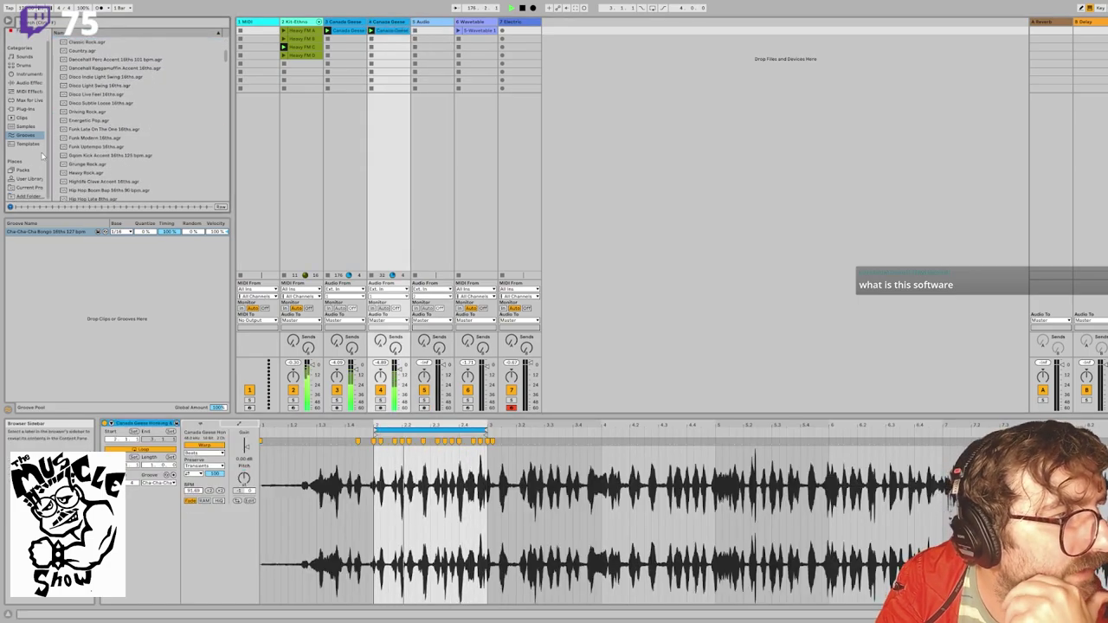
left_click(27, 83)
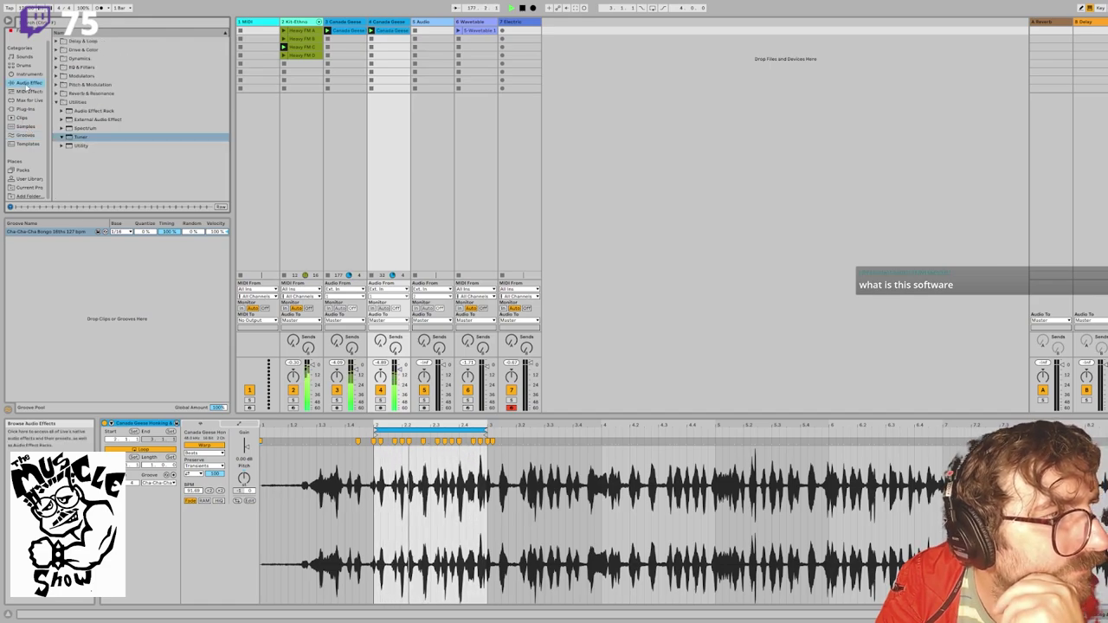
left_click(57, 102)
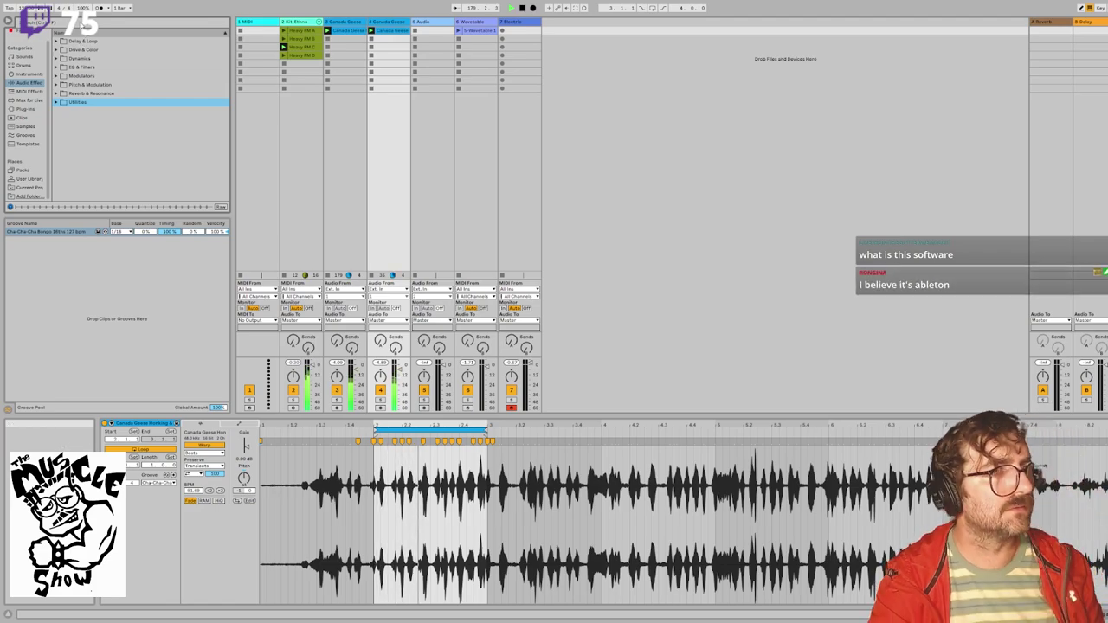
left_click(82, 23)
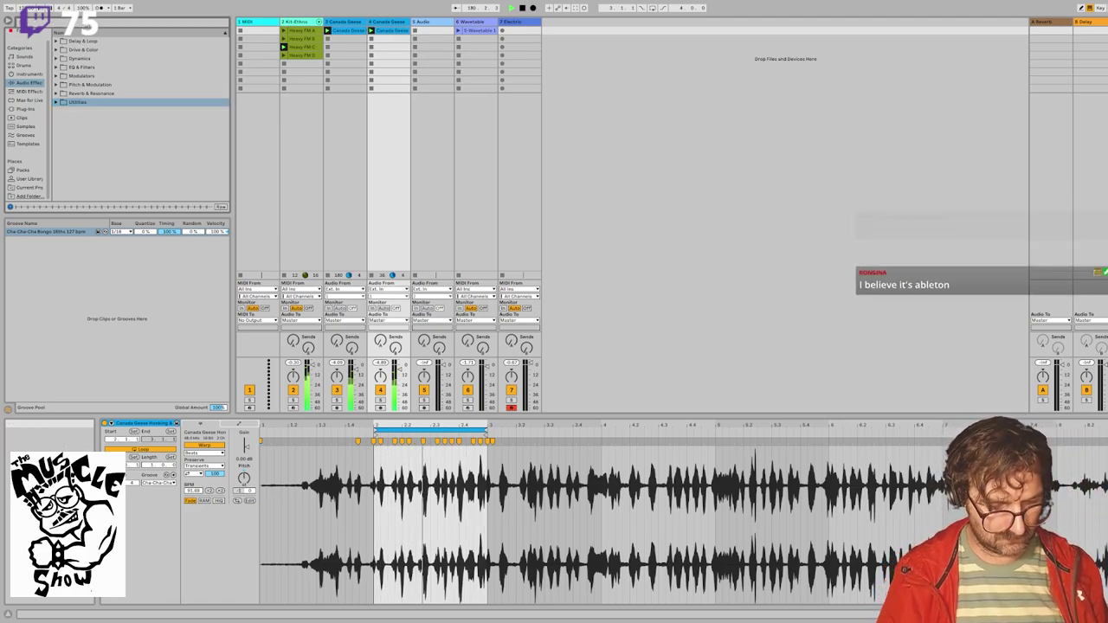
type("spec")
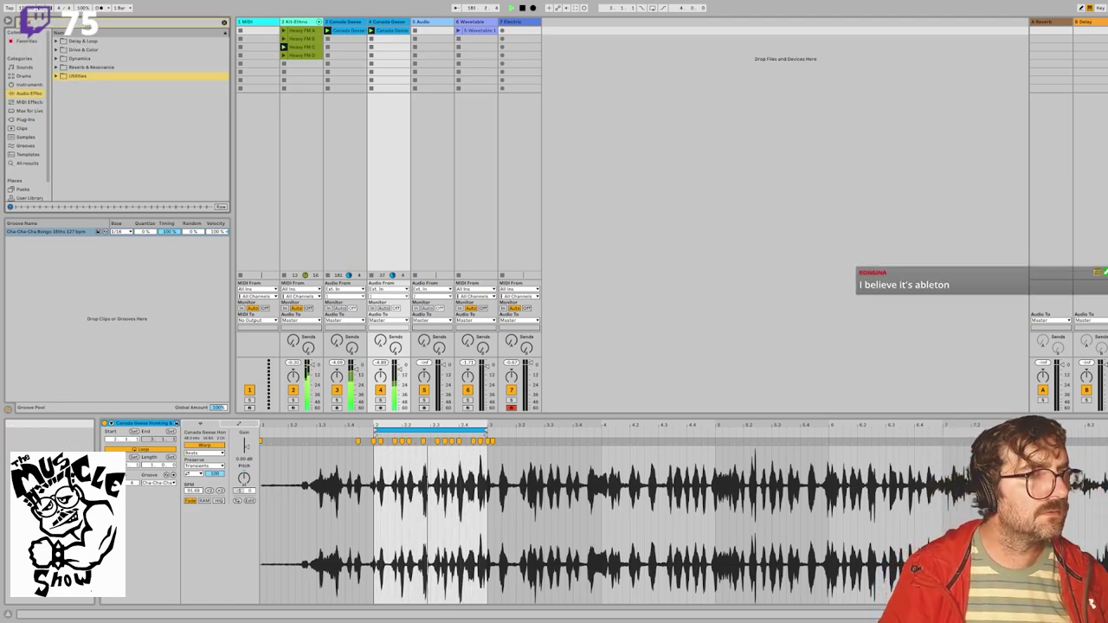
Step: Try the Gate device's Gated Drums preset on the Heavy FM percussion track and remove it
left_click(56, 42)
left_click(56, 41)
left_click(56, 50)
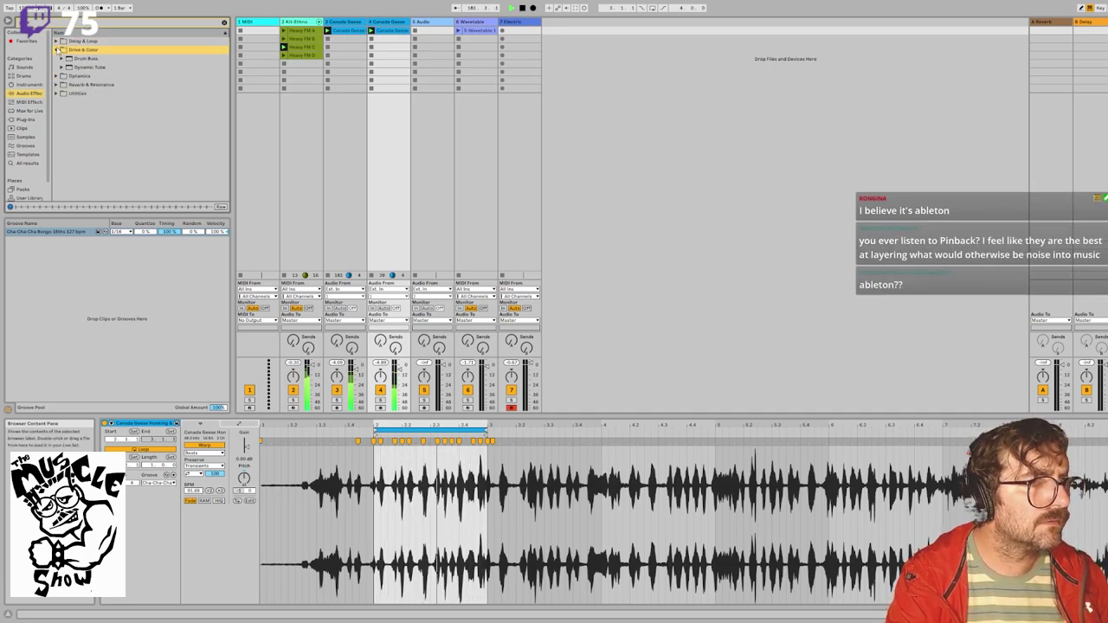
left_click(57, 49)
left_click(57, 58)
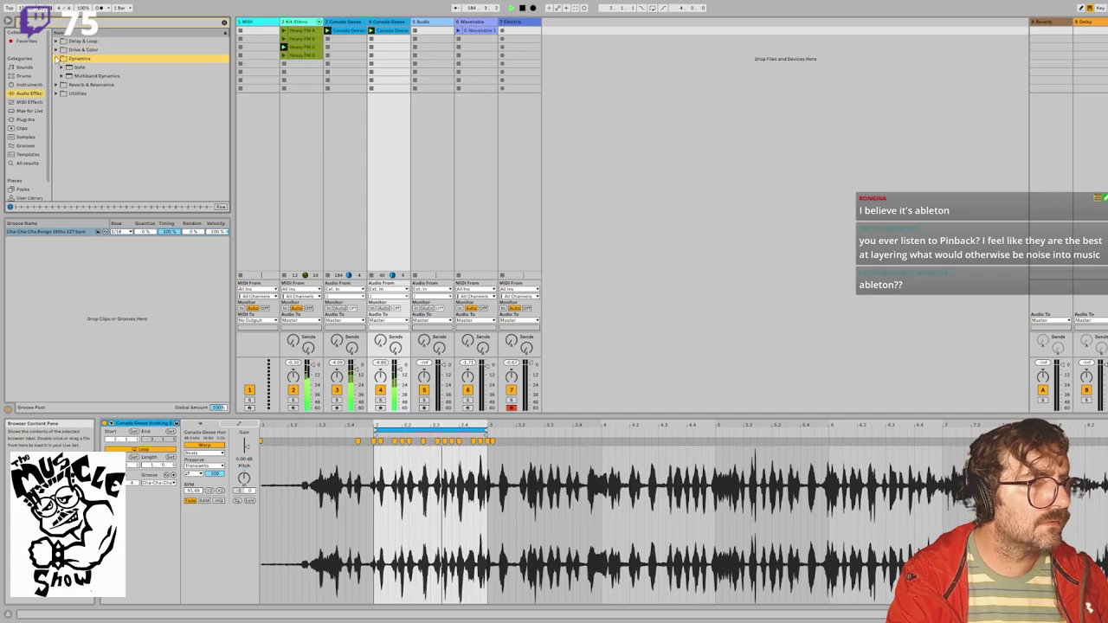
left_click(62, 67)
left_click(87, 85)
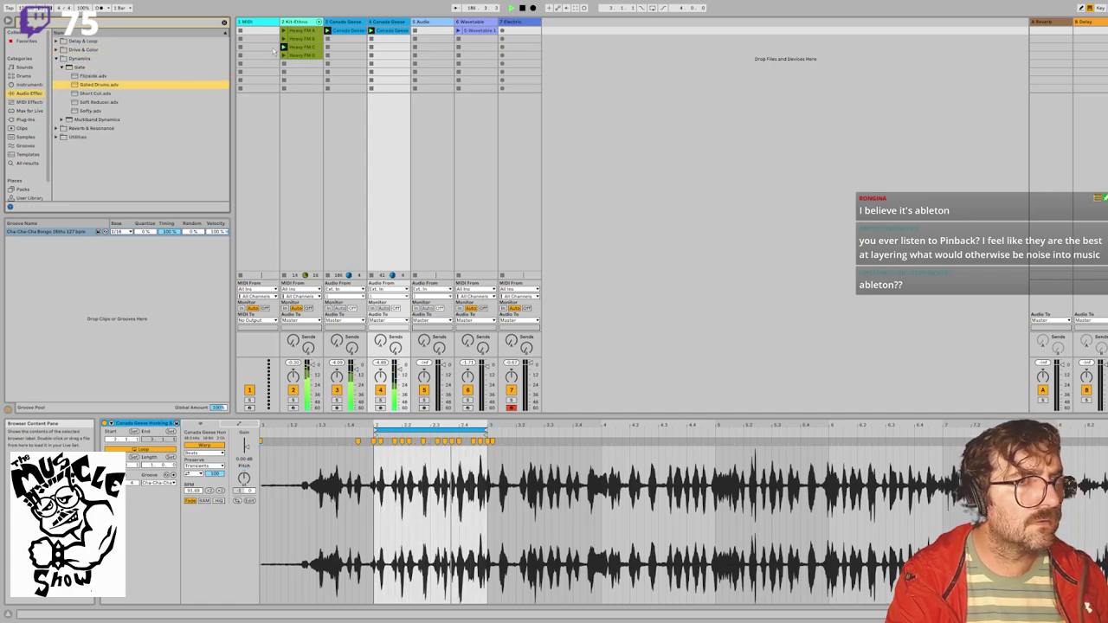
left_click_drag(89, 85, 299, 23)
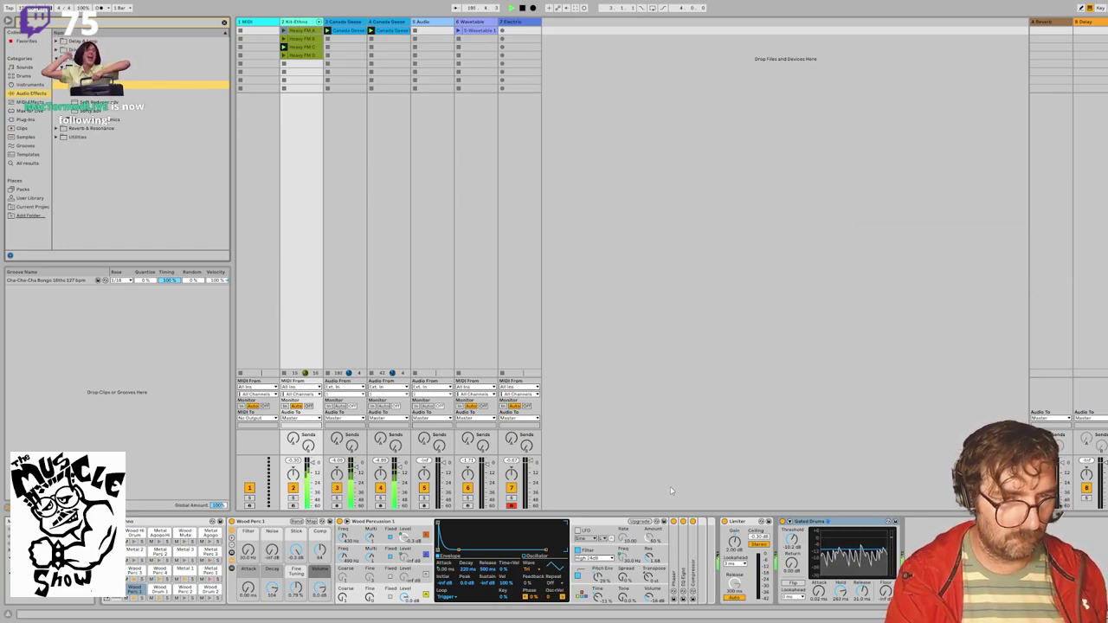
left_click(860, 523)
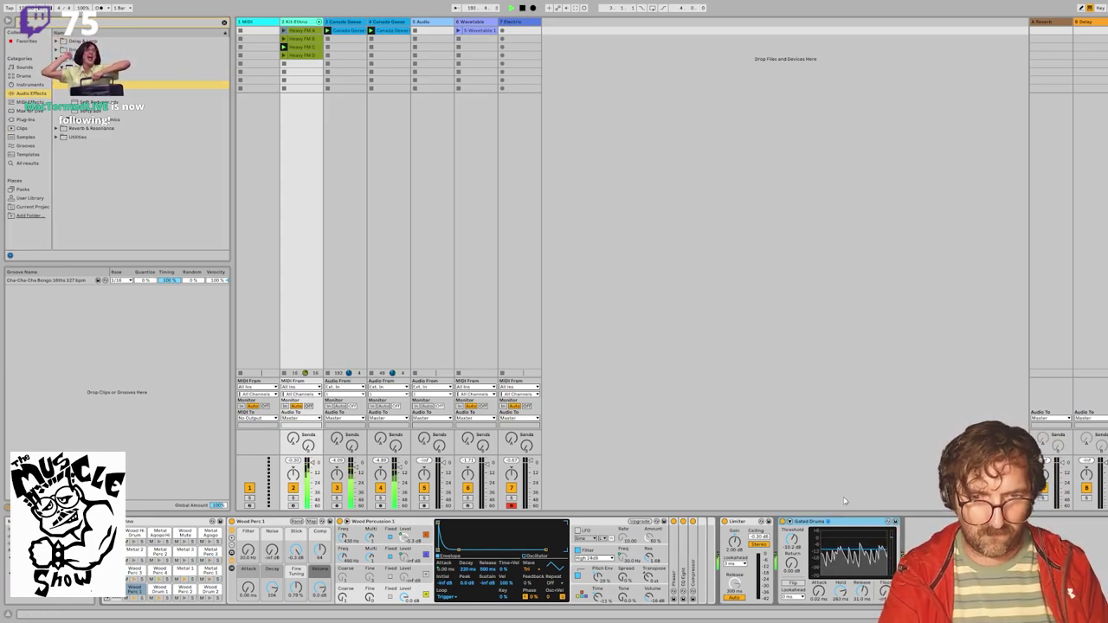
key("Delete")
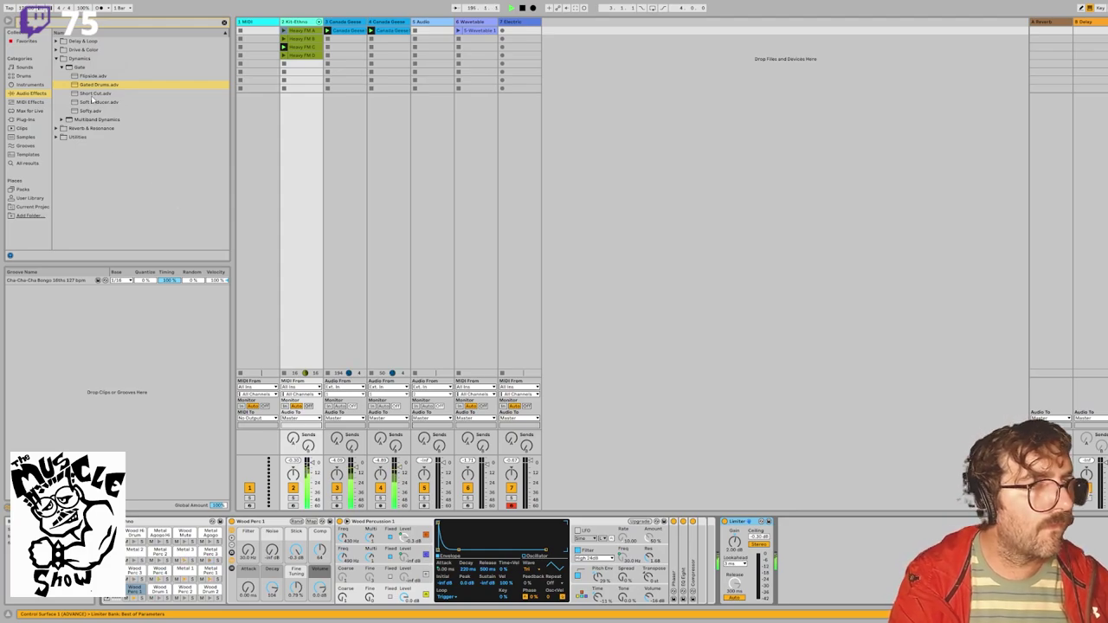
Step: Look through the gate results under Reverb & Resonance, Utilities, Dynamics and Drive & Color, including the Hybrid Reverb presets
left_click(62, 68)
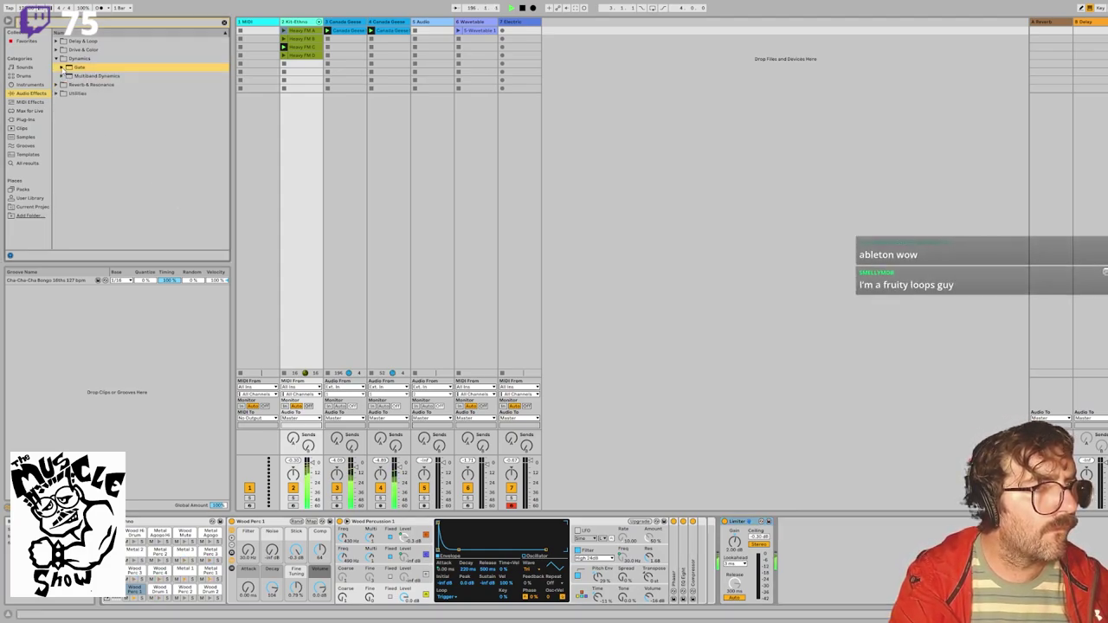
left_click(57, 84)
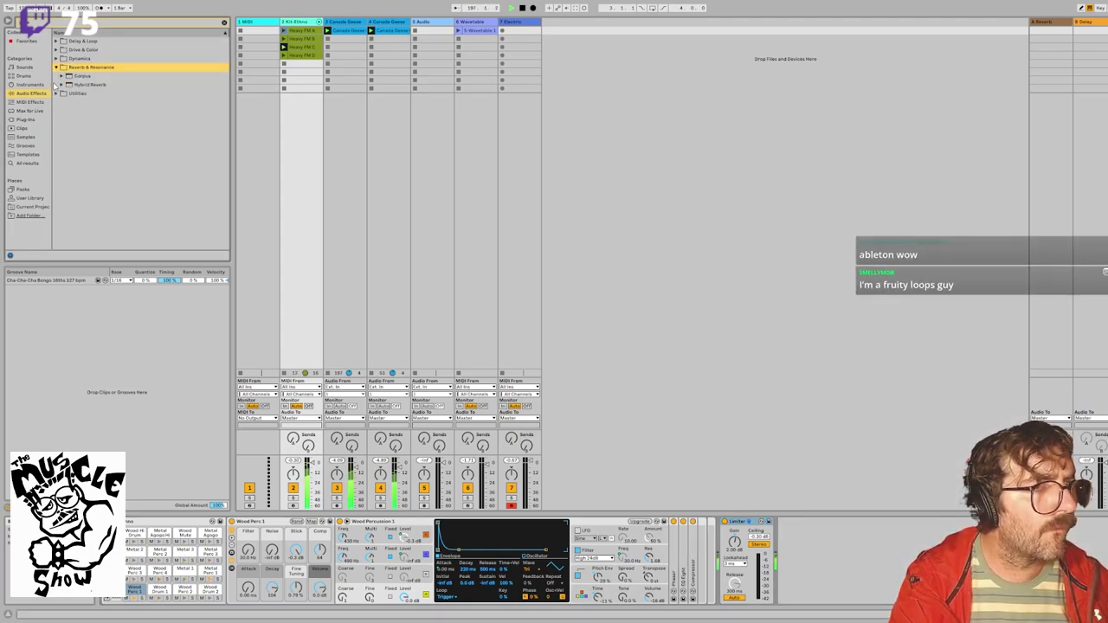
left_click(58, 93)
left_click(61, 84)
left_click(64, 93)
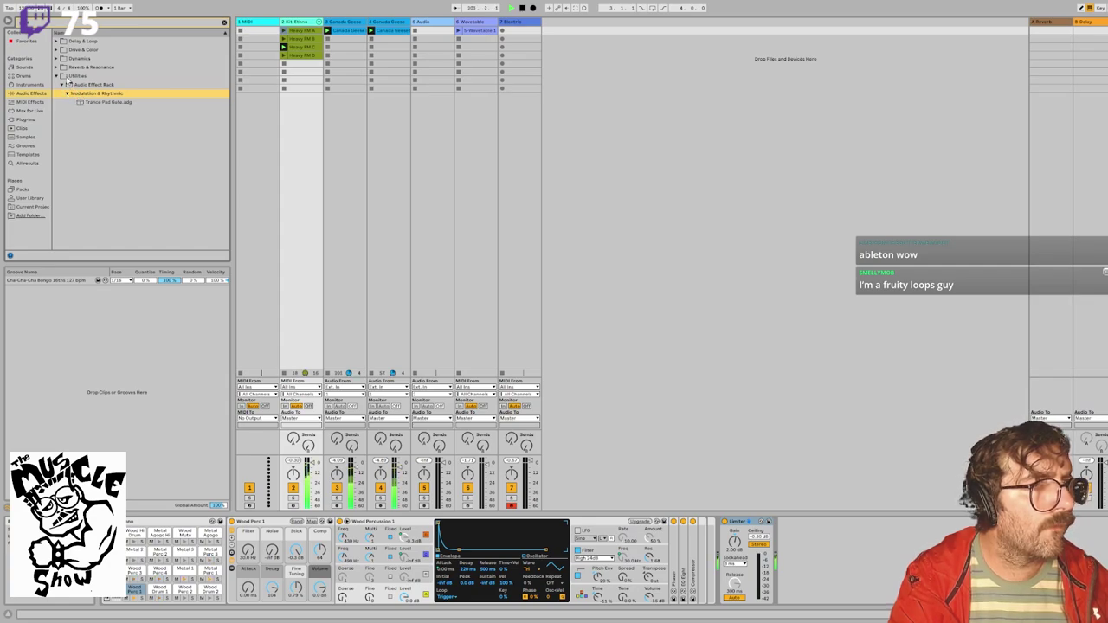
left_click(57, 67)
left_click(67, 76)
left_click(69, 85)
left_click(63, 85)
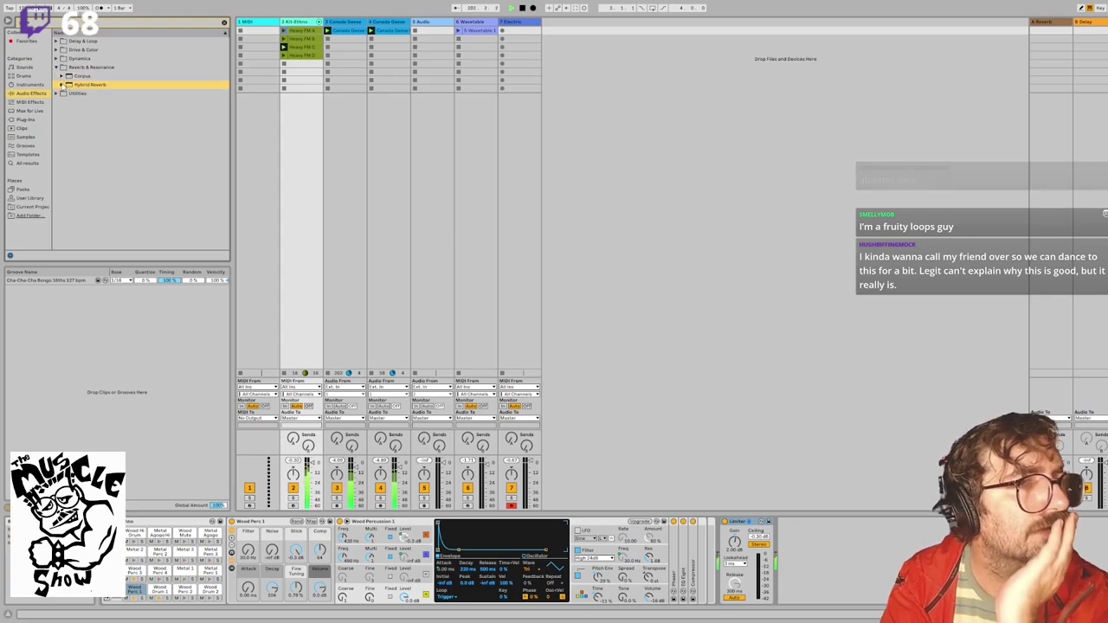
left_click(71, 93)
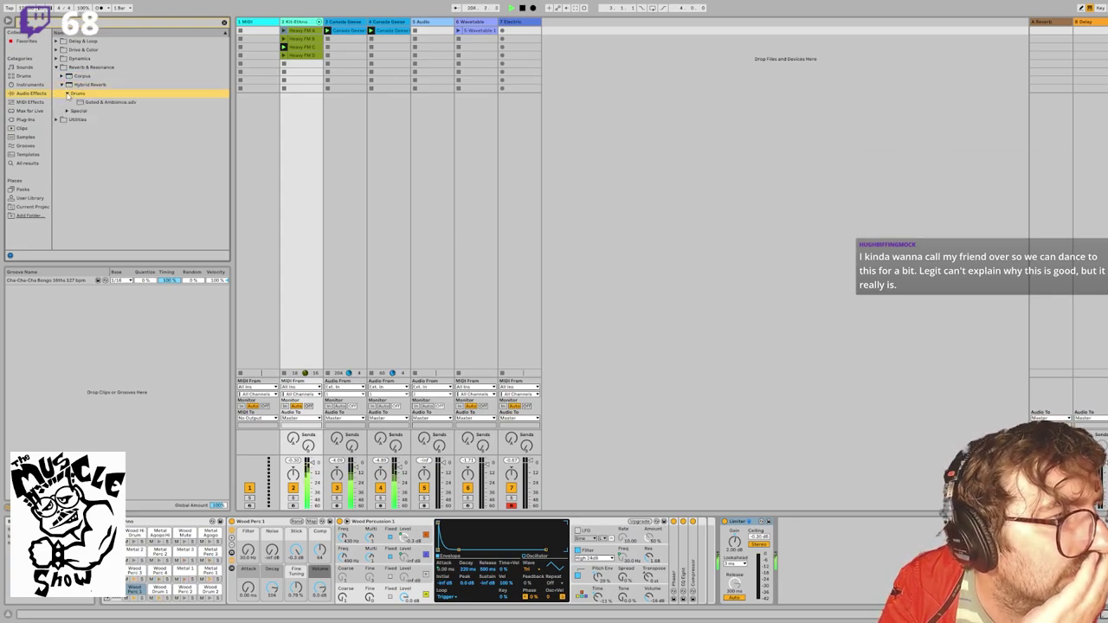
left_click(67, 102)
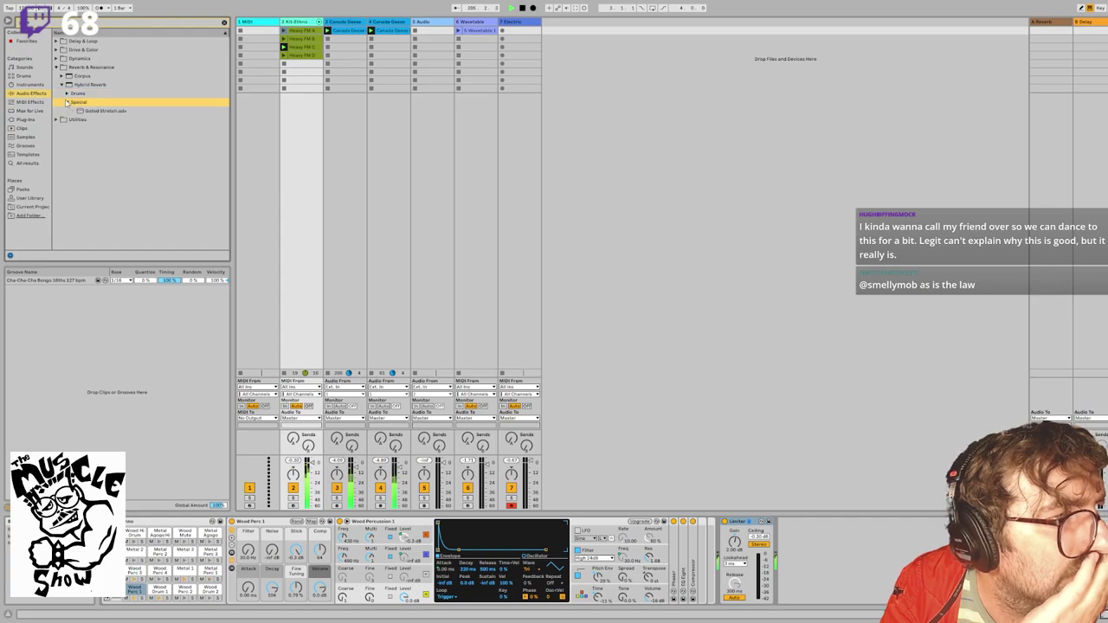
left_click(66, 102)
left_click(57, 68)
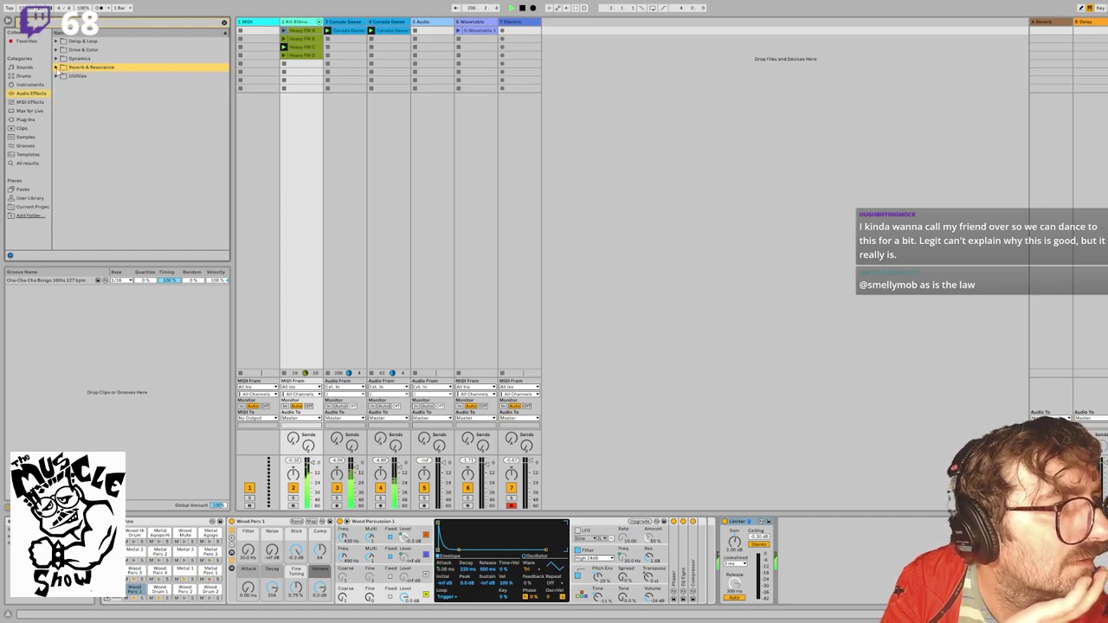
left_click(57, 59)
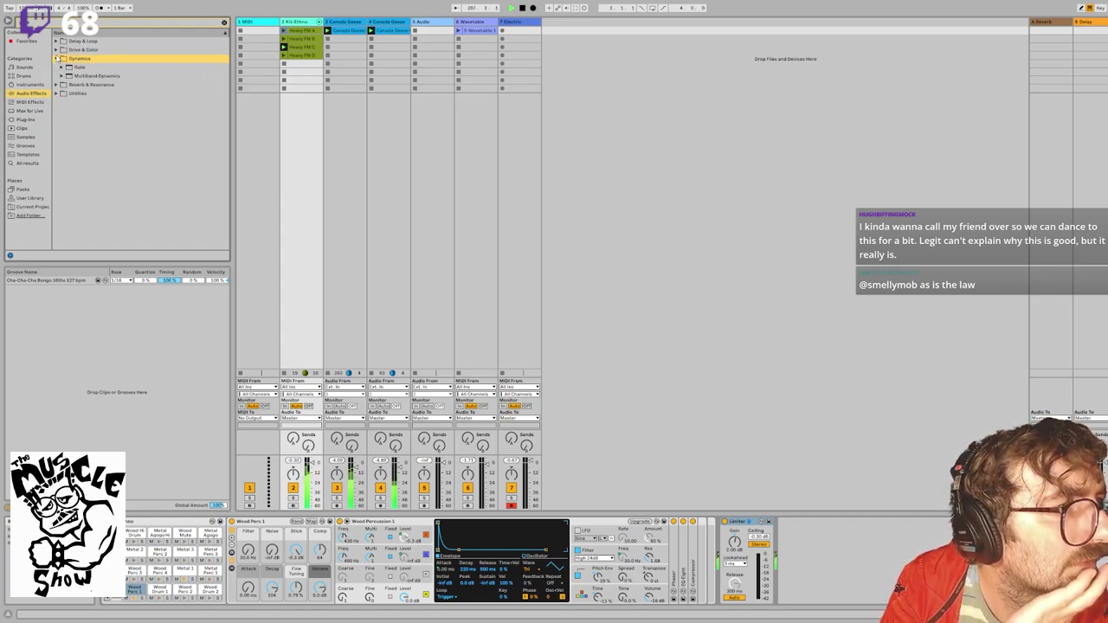
left_click(57, 50)
left_click(59, 58)
left_click(61, 67)
left_click(62, 67)
left_click(56, 50)
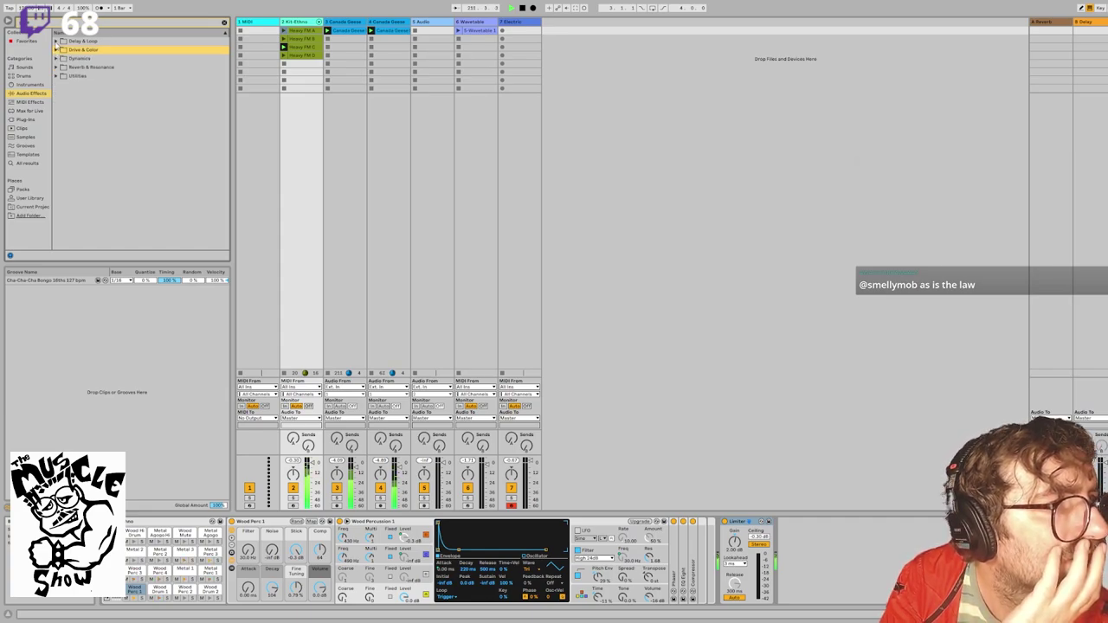
Step: Add Echo's Gated Splash preset to the duplicated goose honk track and launch the Heavy FM A percussion clip
left_click(57, 41)
left_click(61, 50)
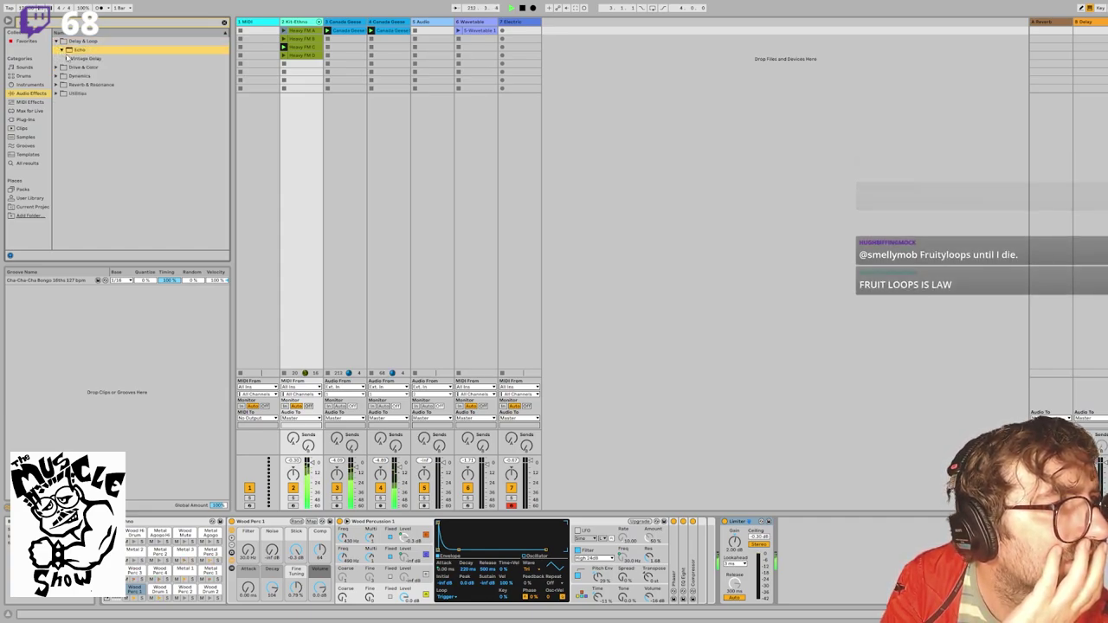
left_click(67, 58)
left_click(89, 68)
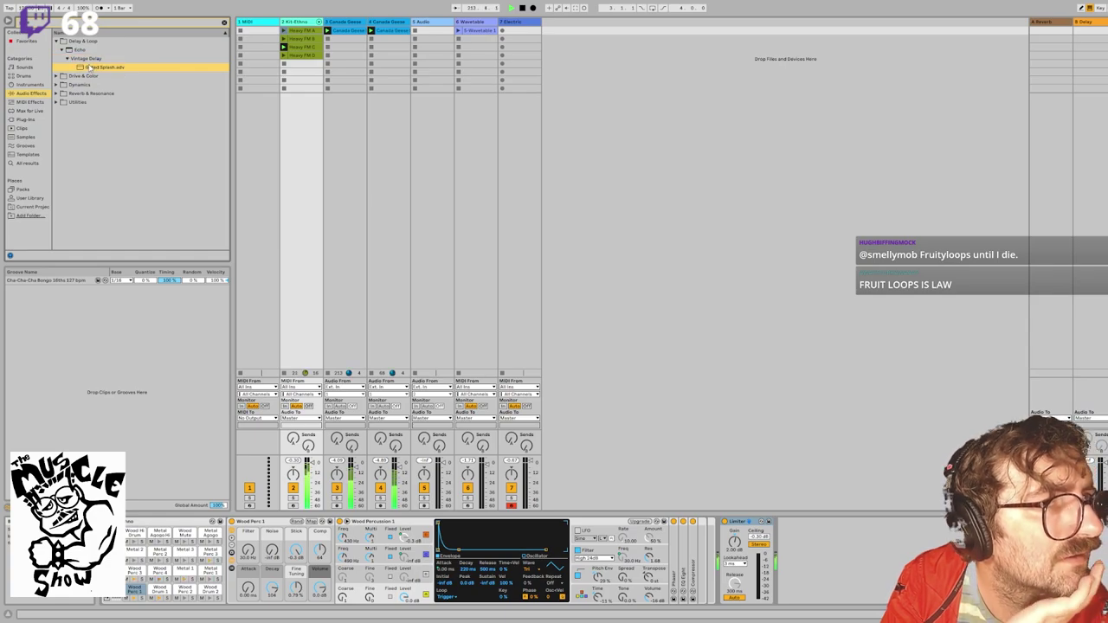
left_click_drag(263, 44, 386, 24)
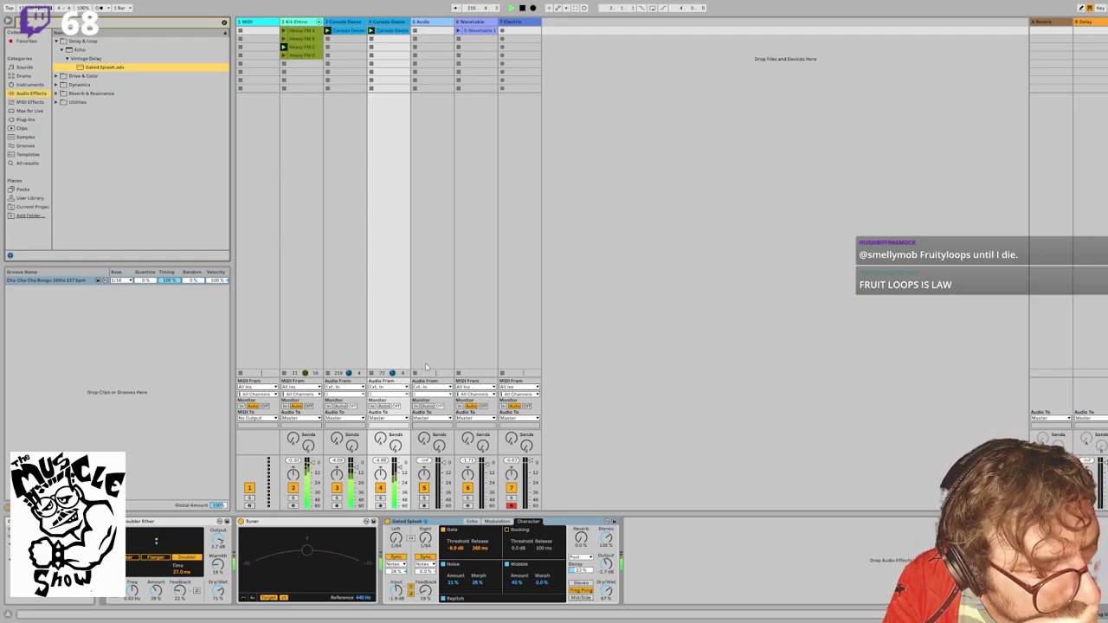
left_click(285, 32)
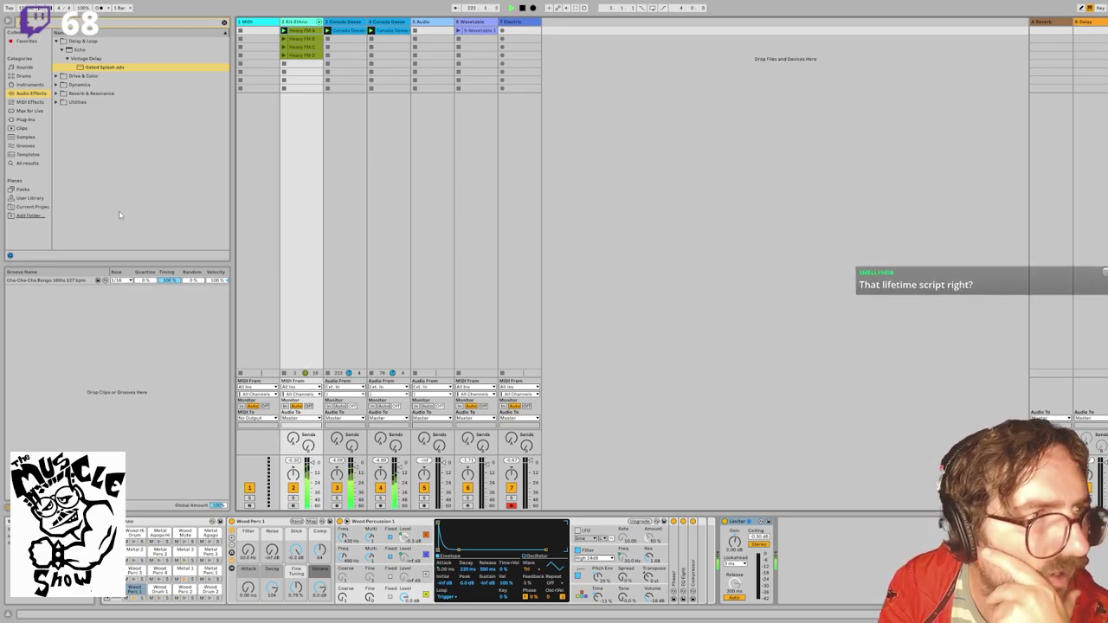
Step: Check the gate search results in the Samples, Grooves, Templates, MIDI Effects and Audio Effects categories
left_click(29, 137)
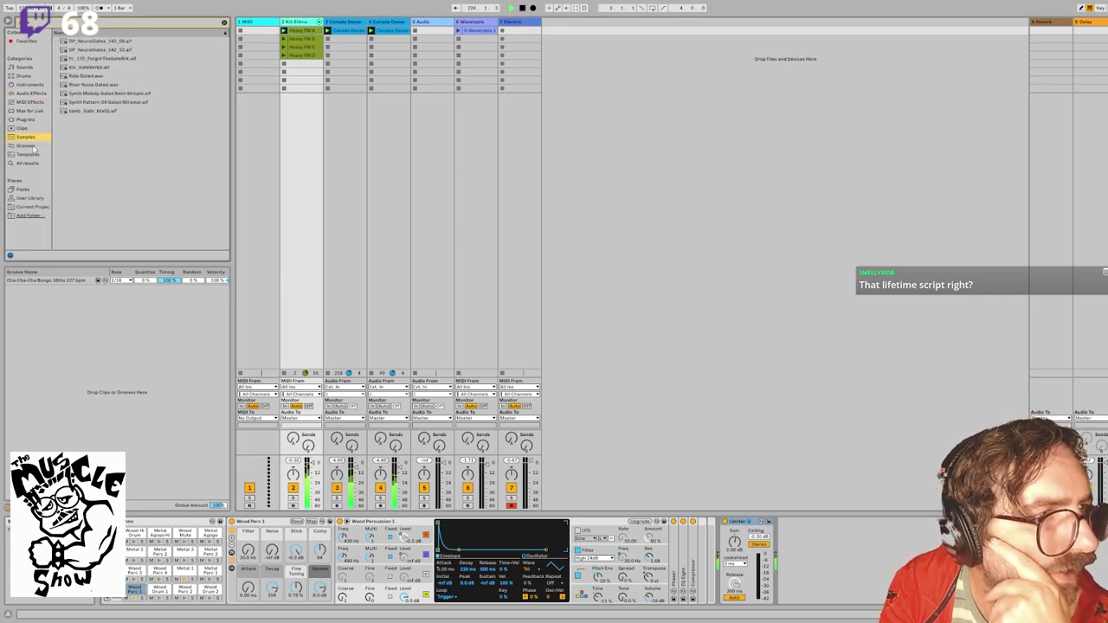
left_click(33, 145)
left_click(33, 154)
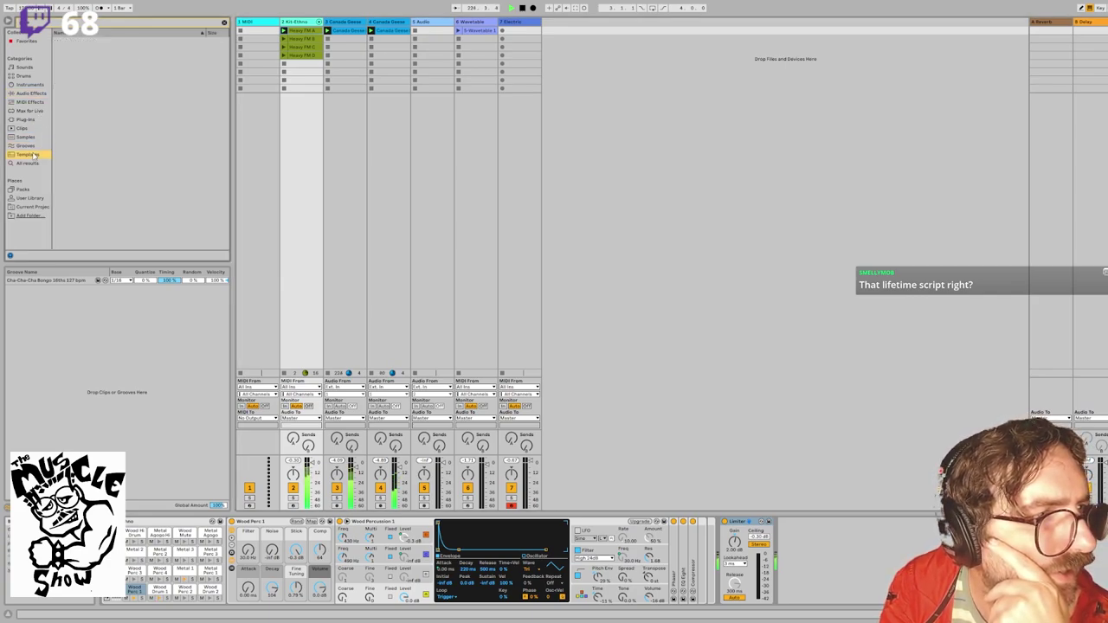
left_click(20, 95)
left_click(24, 102)
left_click(26, 94)
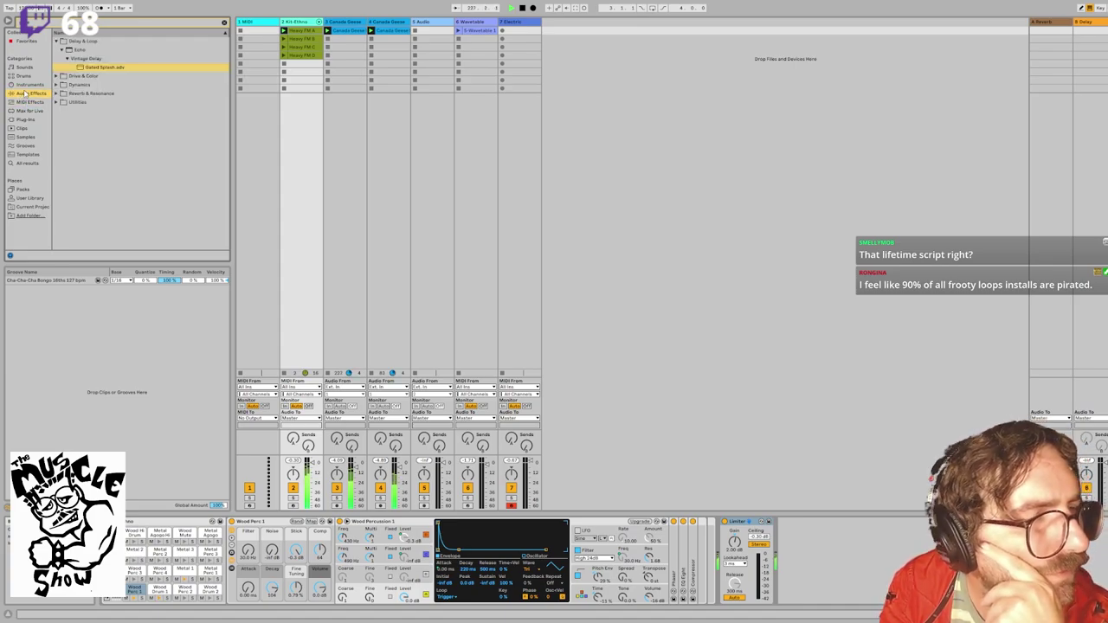
Step: Check the gate search results in the Drums, Plug-ins, Max for Live and Audio Effects categories
left_click(24, 77)
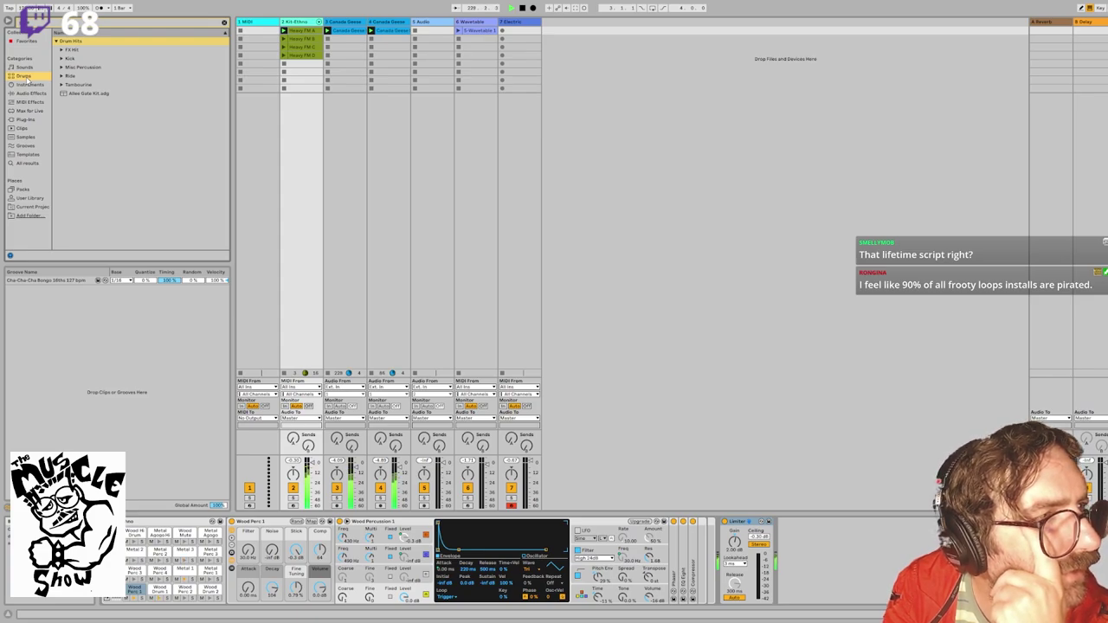
left_click(31, 120)
left_click(29, 112)
left_click(30, 93)
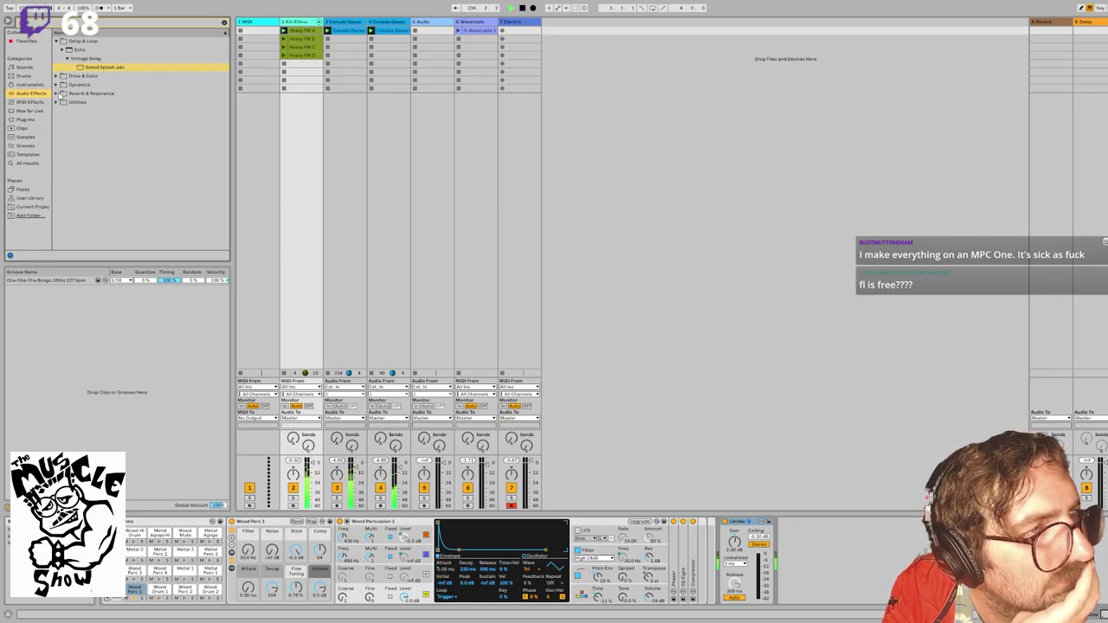
Step: Clear the browser search and look through the Utilities audio effects, including Audio Effect Rack, External Audio Effect and Spectrum
left_click(225, 25)
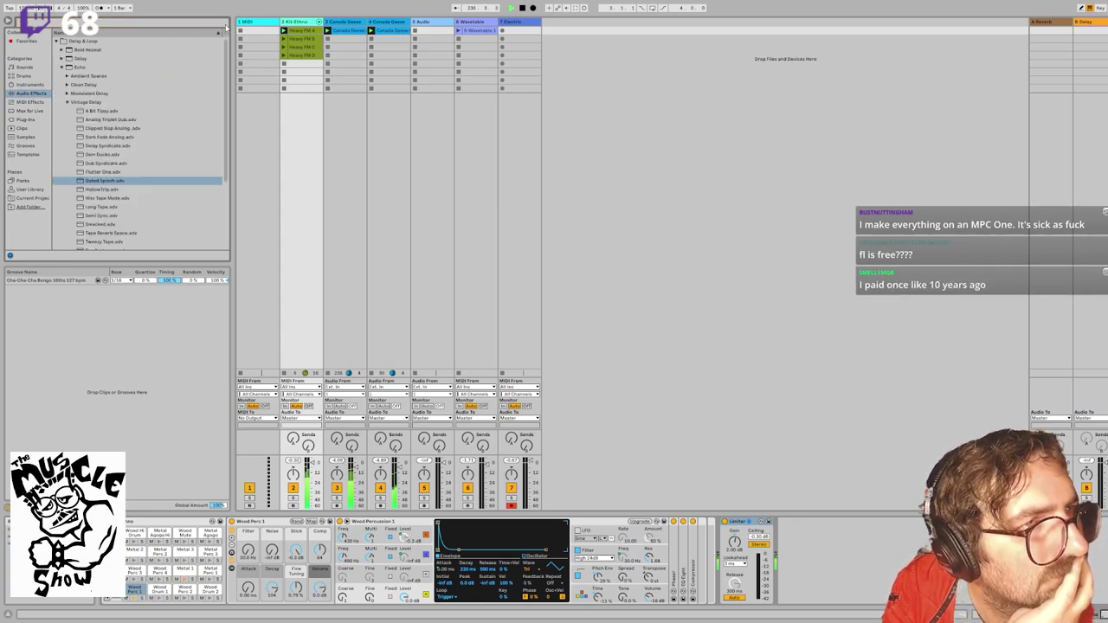
left_click(68, 103)
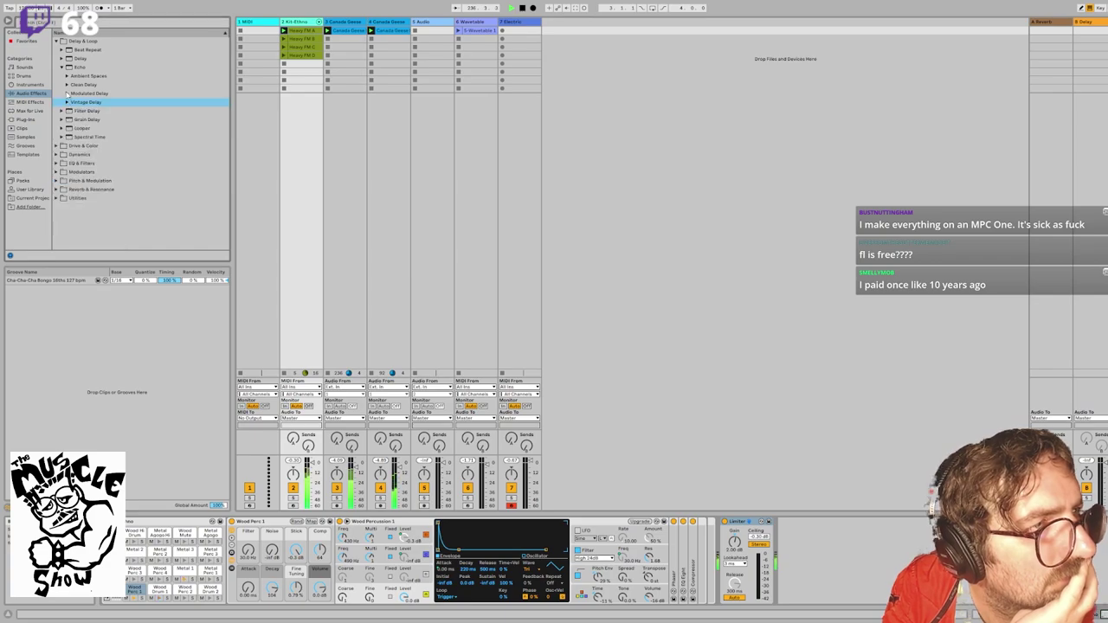
left_click(62, 67)
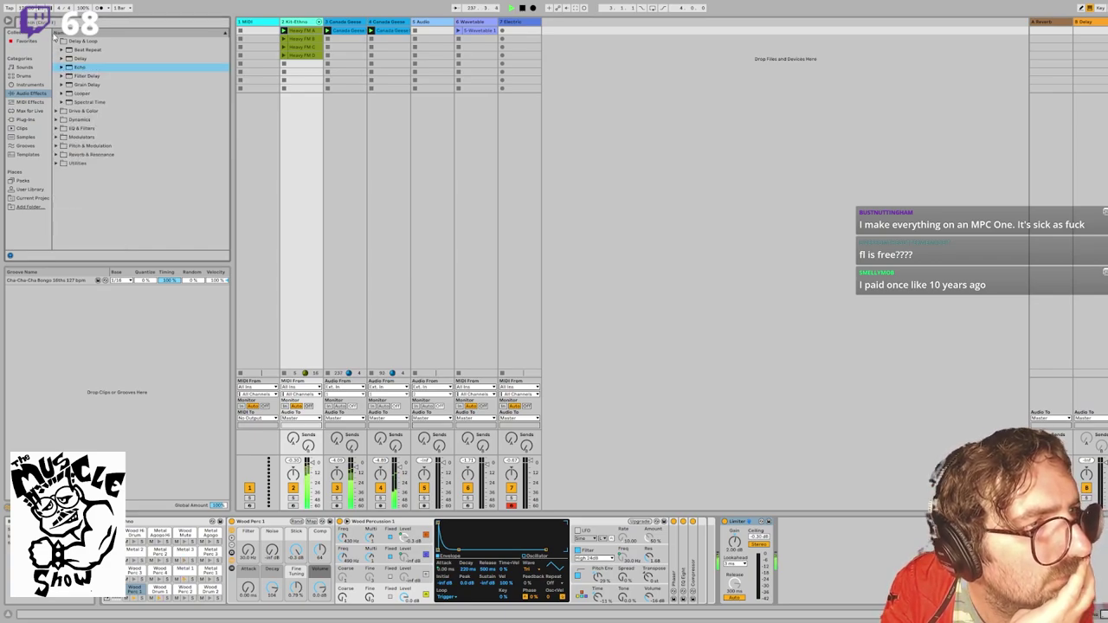
left_click(57, 161)
left_click(67, 147)
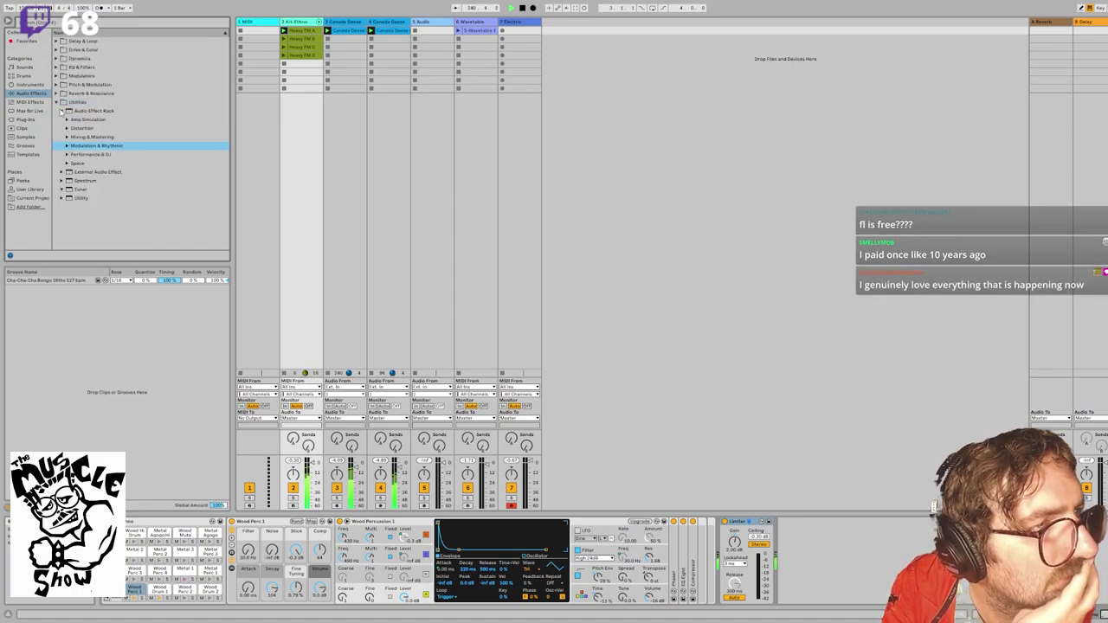
left_click(61, 111)
left_click(63, 120)
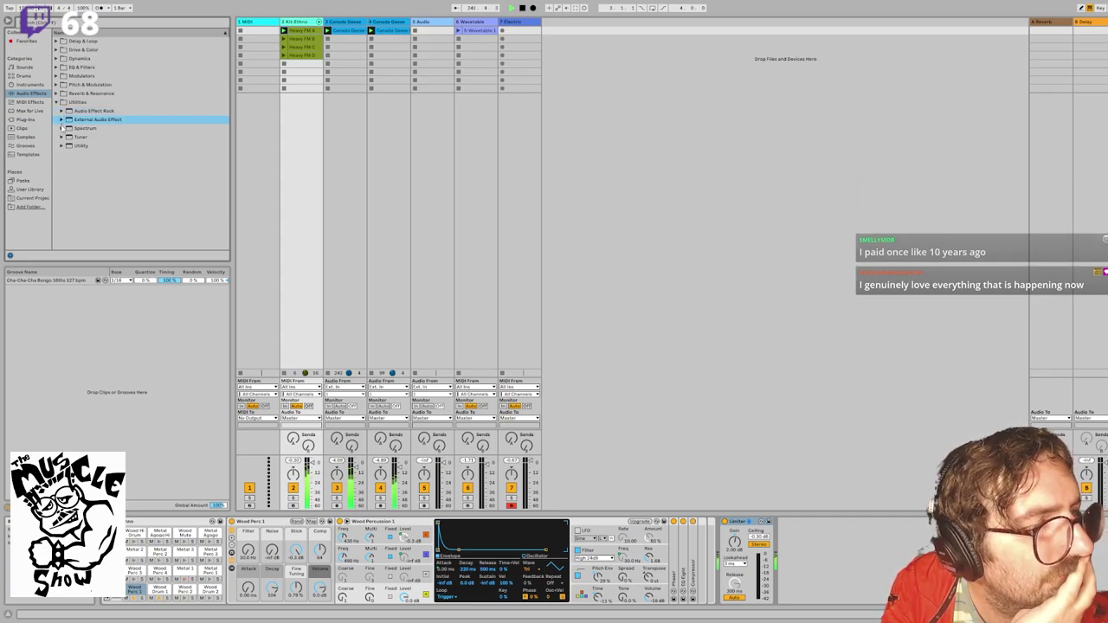
left_click(63, 128)
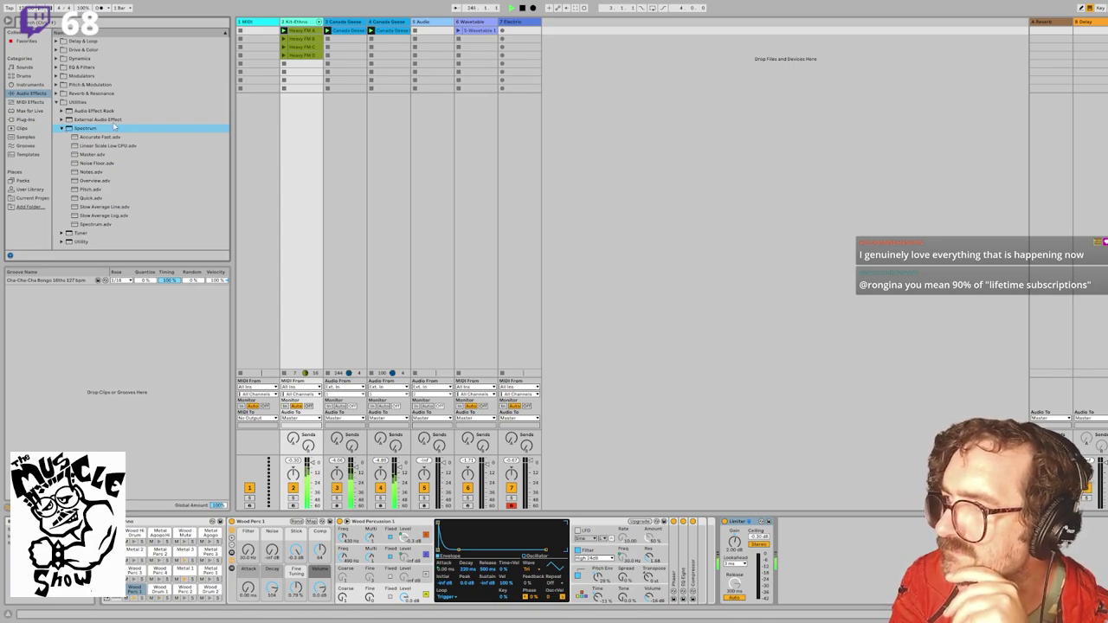
Step: Launch the Wavetable track's clip, open its notes and extend the clip loop to about 12 bars, checking it in playback
left_click(460, 32)
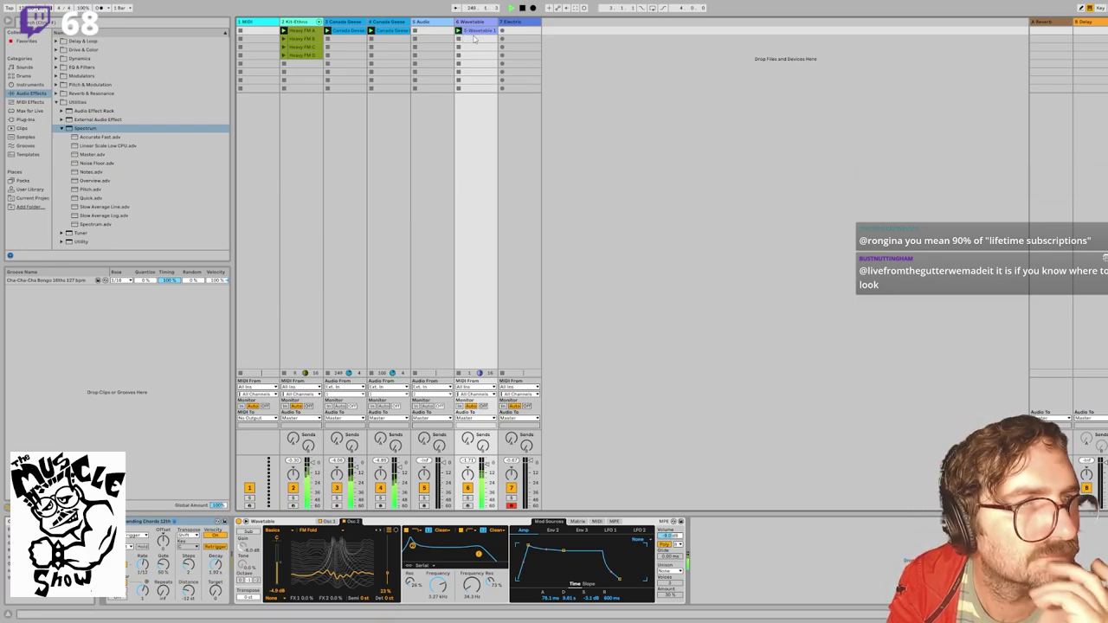
left_click(476, 35)
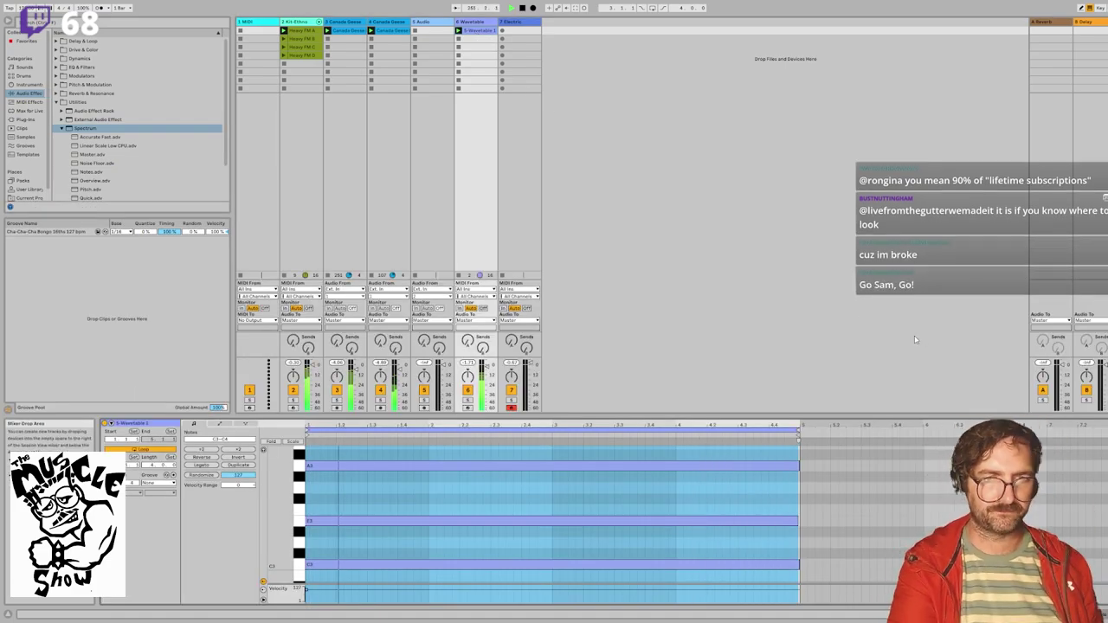
left_click_drag(800, 432, 1078, 442)
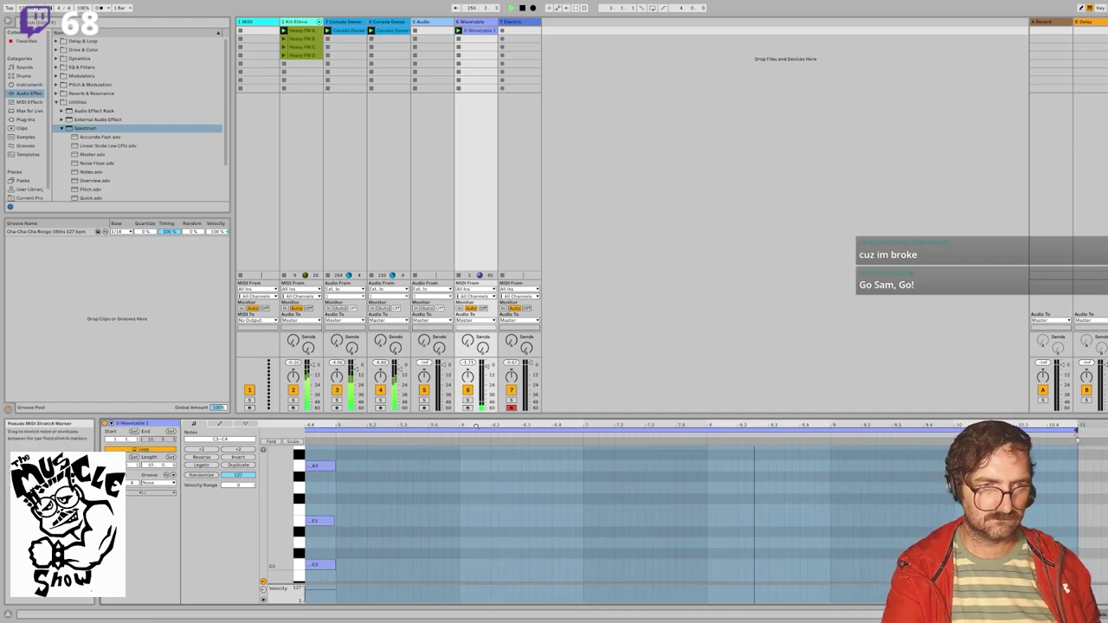
left_click_drag(480, 425, 736, 403)
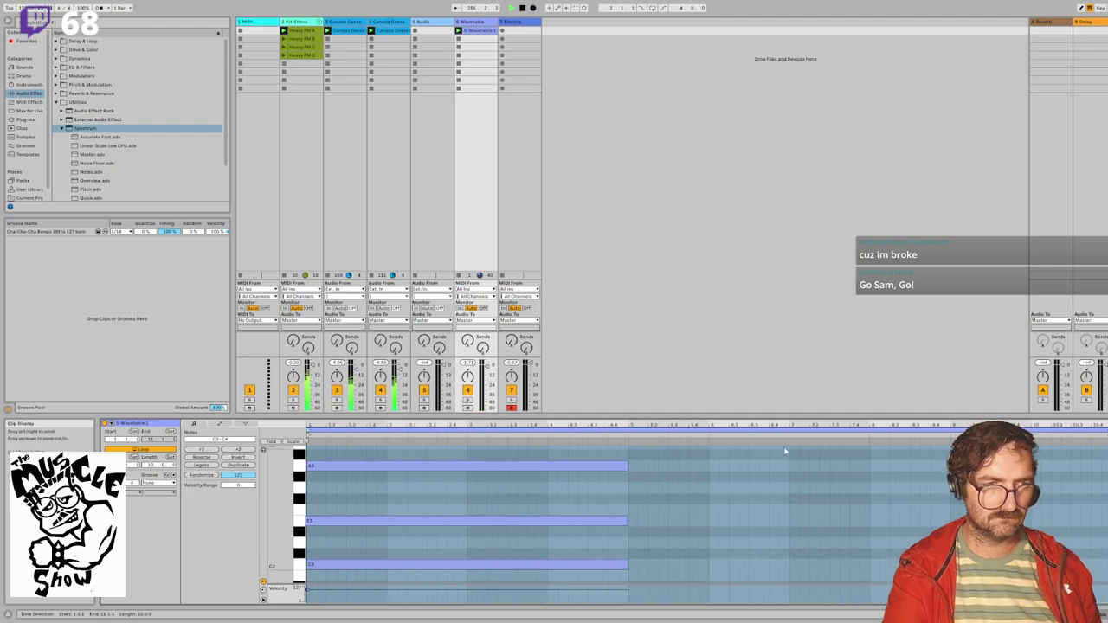
left_click_drag(1101, 430, 1106, 430)
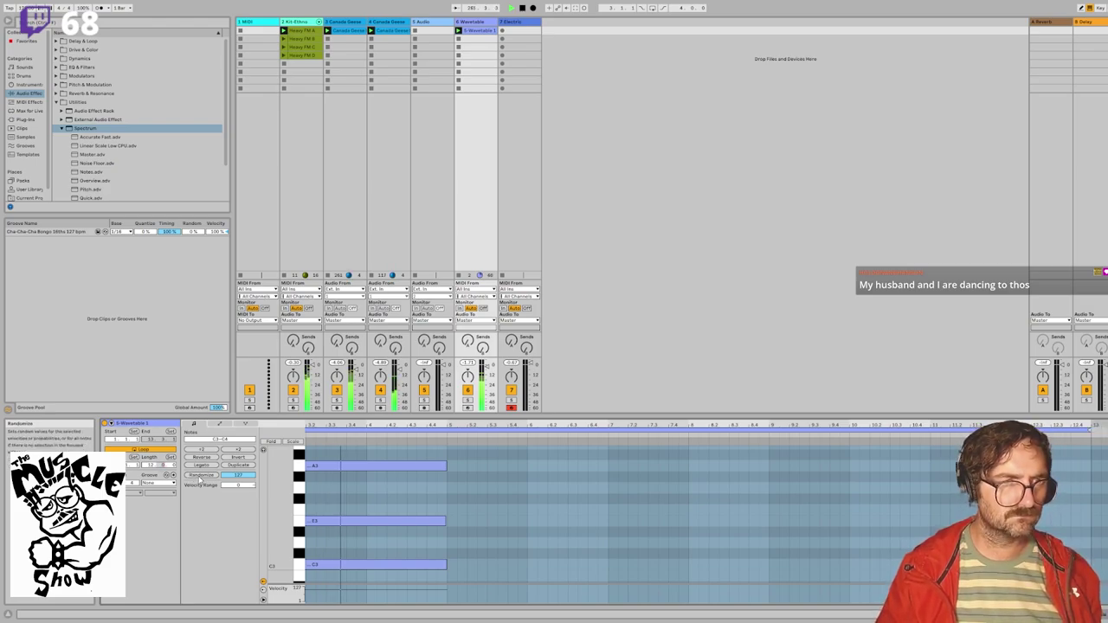
left_click(427, 442)
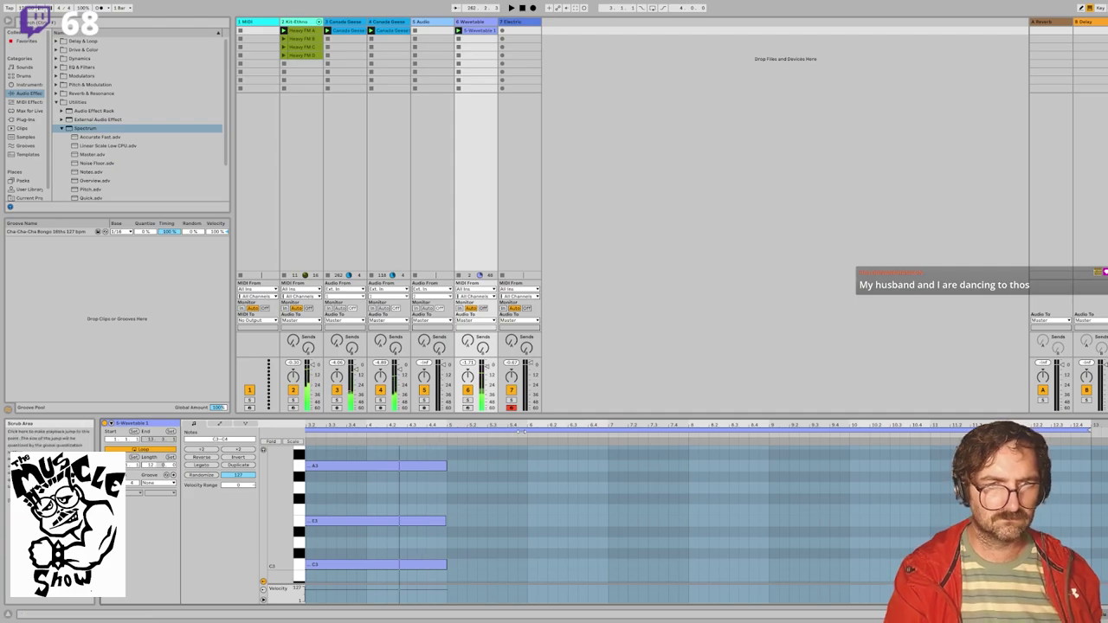
key("space")
left_click_drag(785, 426, 852, 426)
key("space")
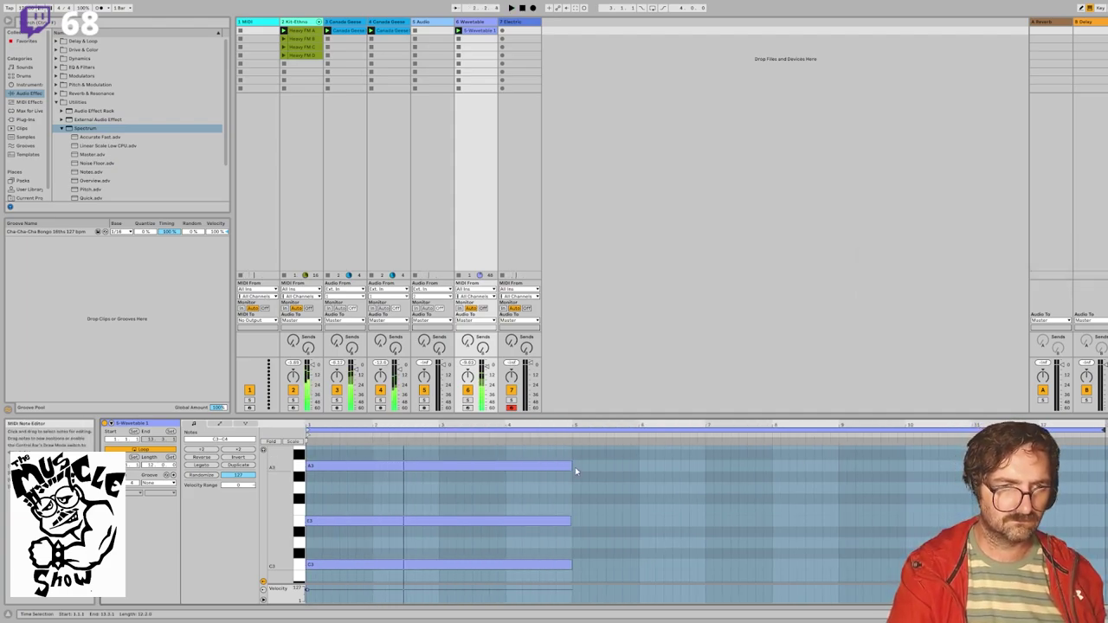
Step: Shorten all four held chord notes in the Wavetable clip so they end at the start of bar 3, and audition them
left_click_drag(572, 465, 438, 465)
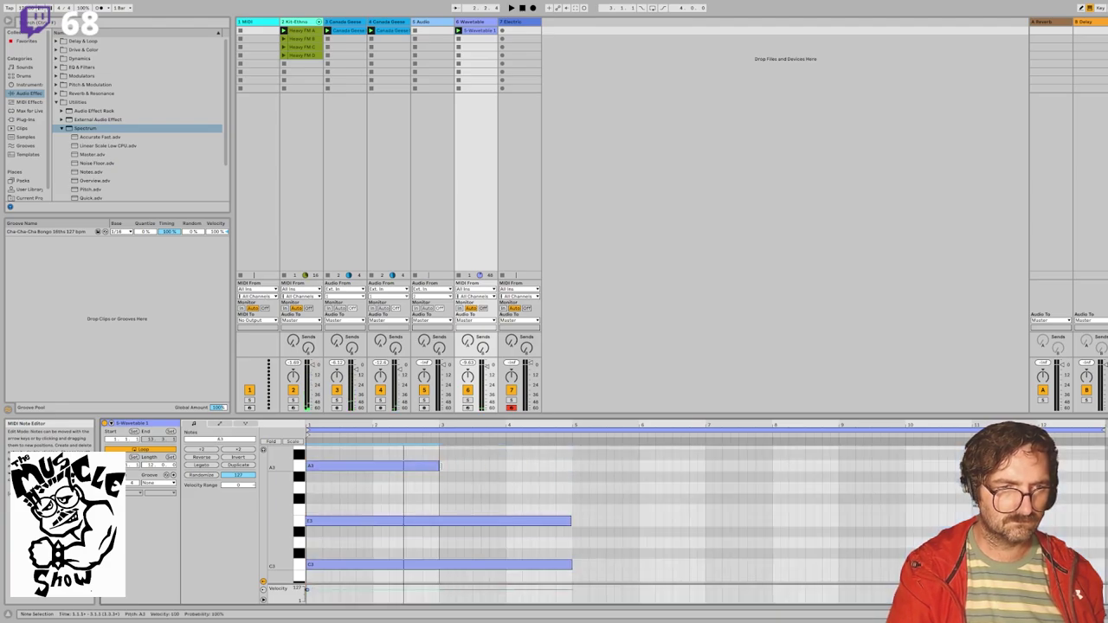
mouse_move(284, 461)
left_mouse_down()
mouse_move(301, 461)
mouse_move(278, 465)
left_mouse_up()
left_click_drag(574, 459, 439, 459)
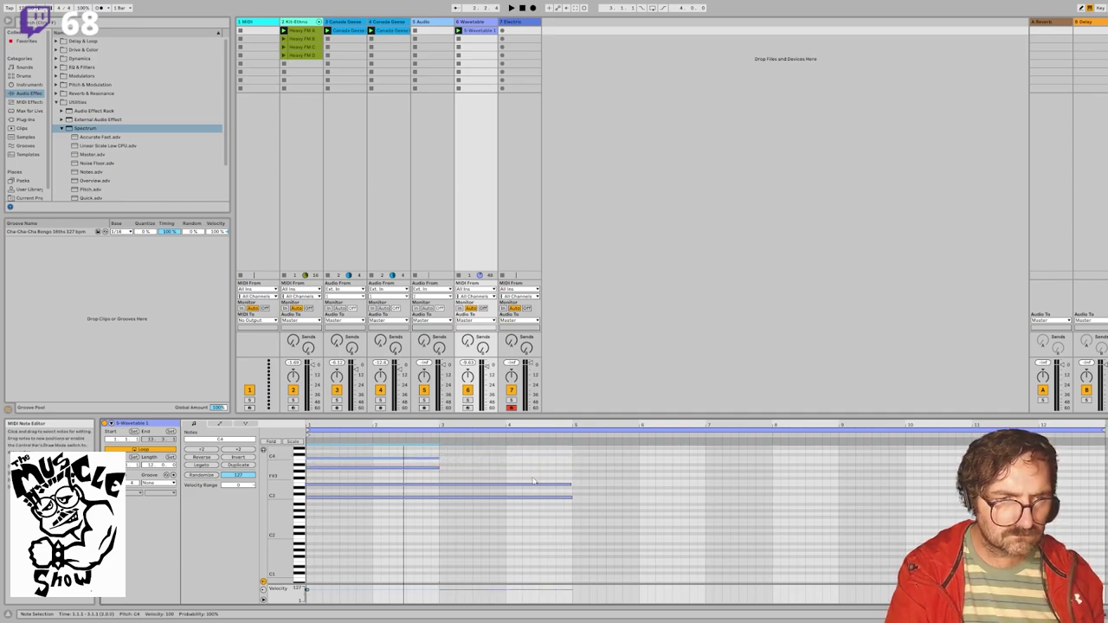
left_click_drag(571, 487, 440, 485)
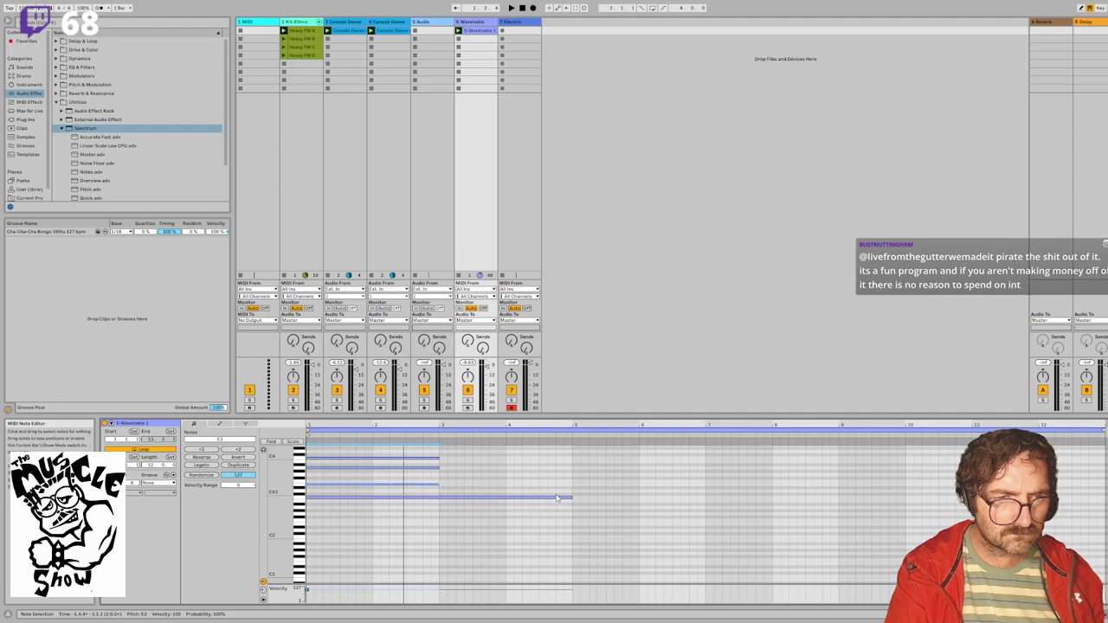
left_click_drag(571, 498, 437, 500)
key("space")
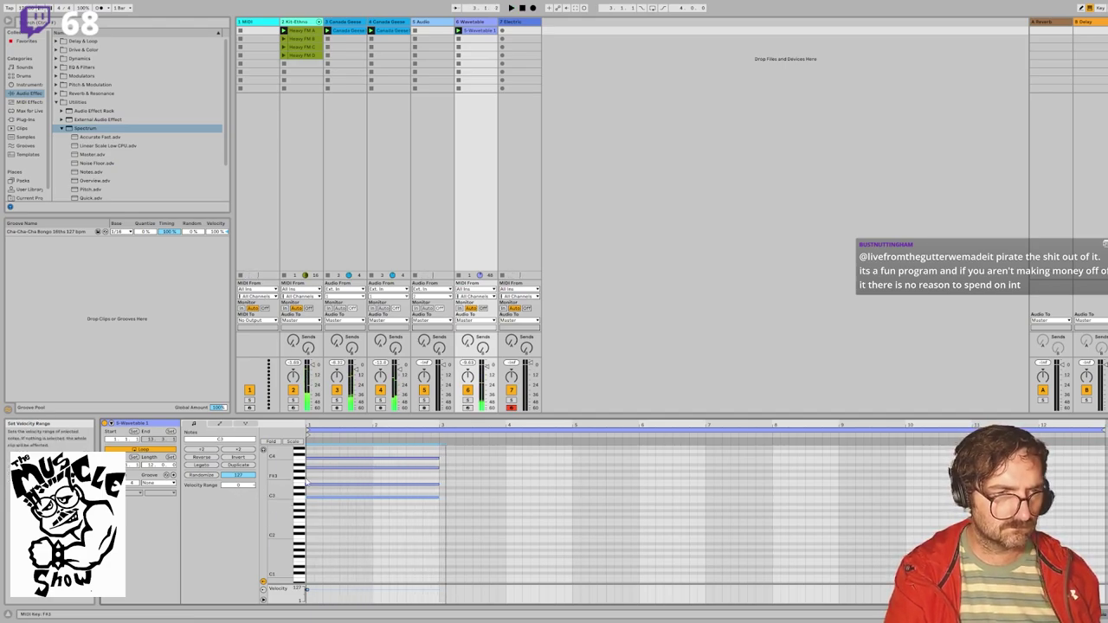
Step: Select the four notes of the two-bar C3–C4 chord and duplicate them into bars 3 and 4
left_click_drag(367, 458, 367, 509)
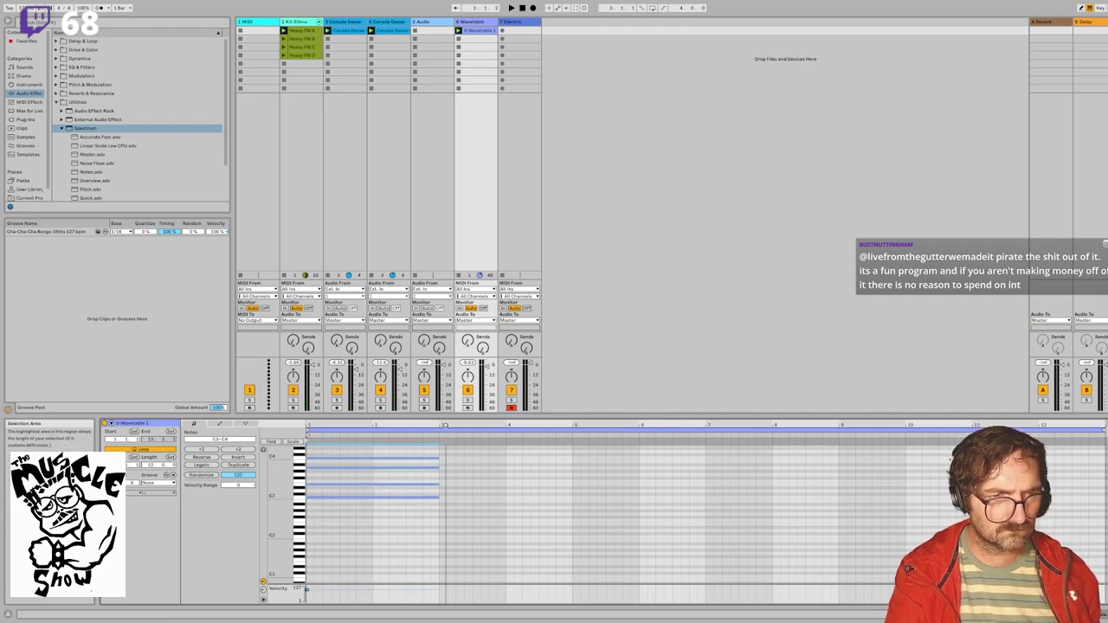
left_click_drag(447, 426, 451, 431)
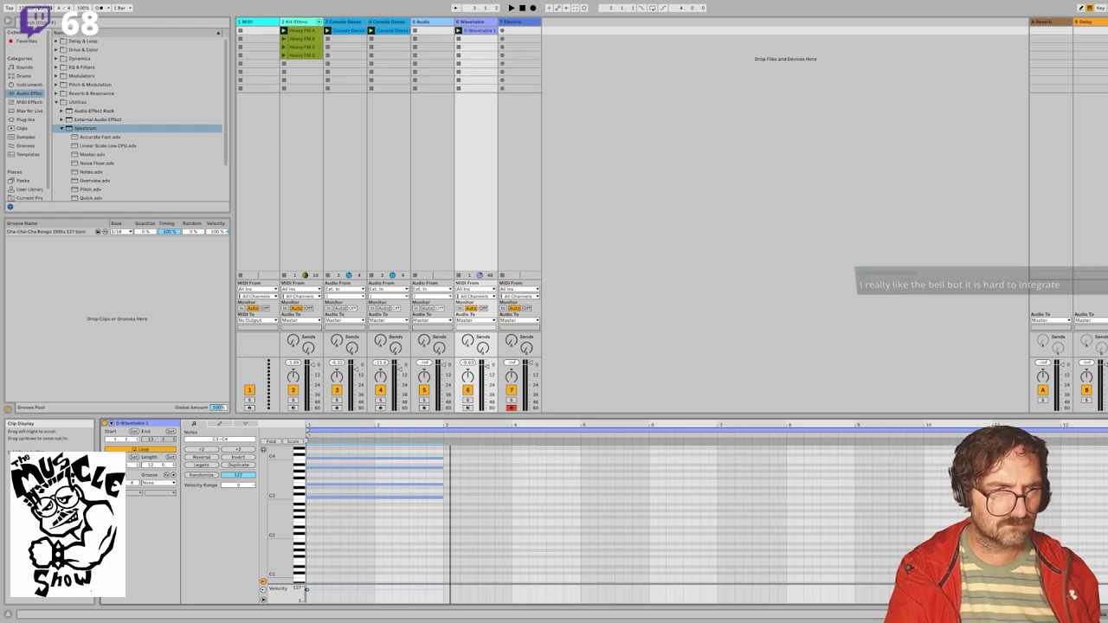
left_click(448, 433)
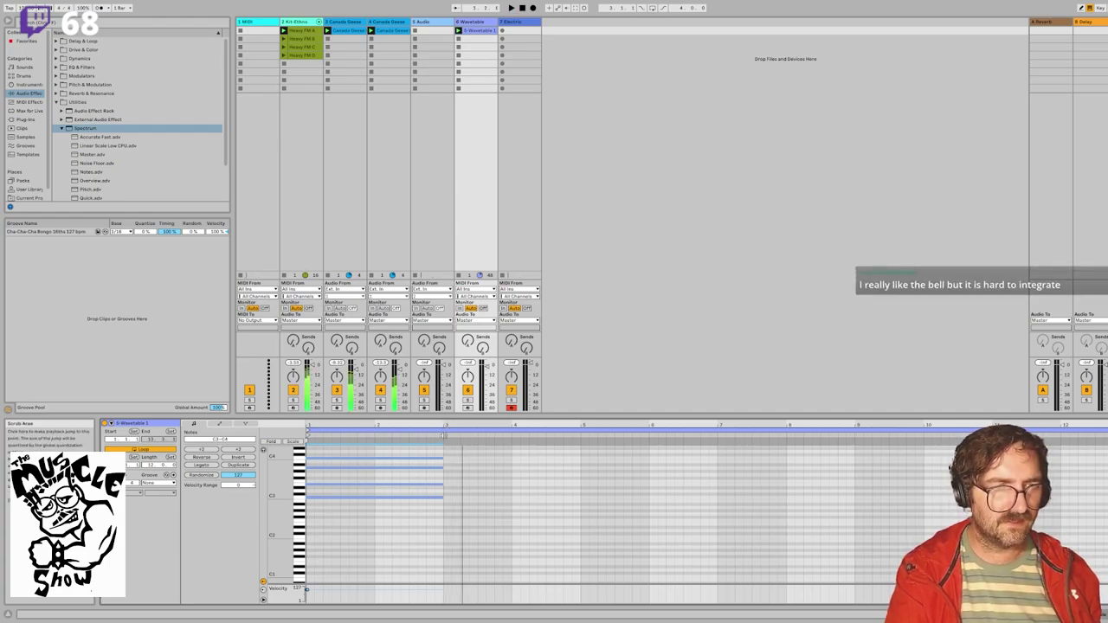
left_click(442, 445)
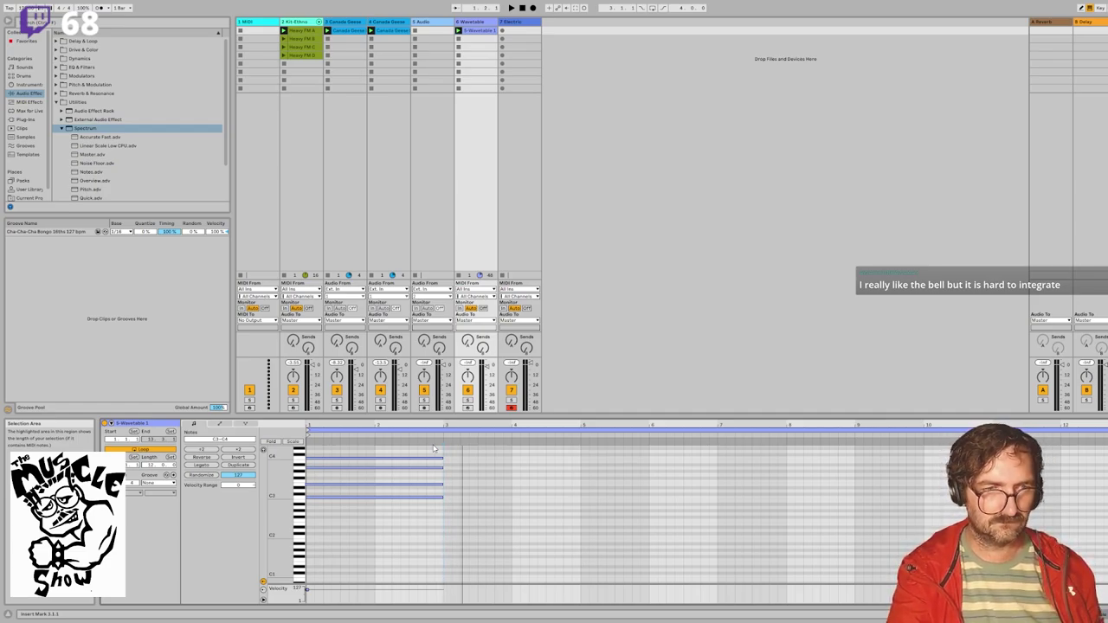
left_click_drag(373, 455, 327, 514)
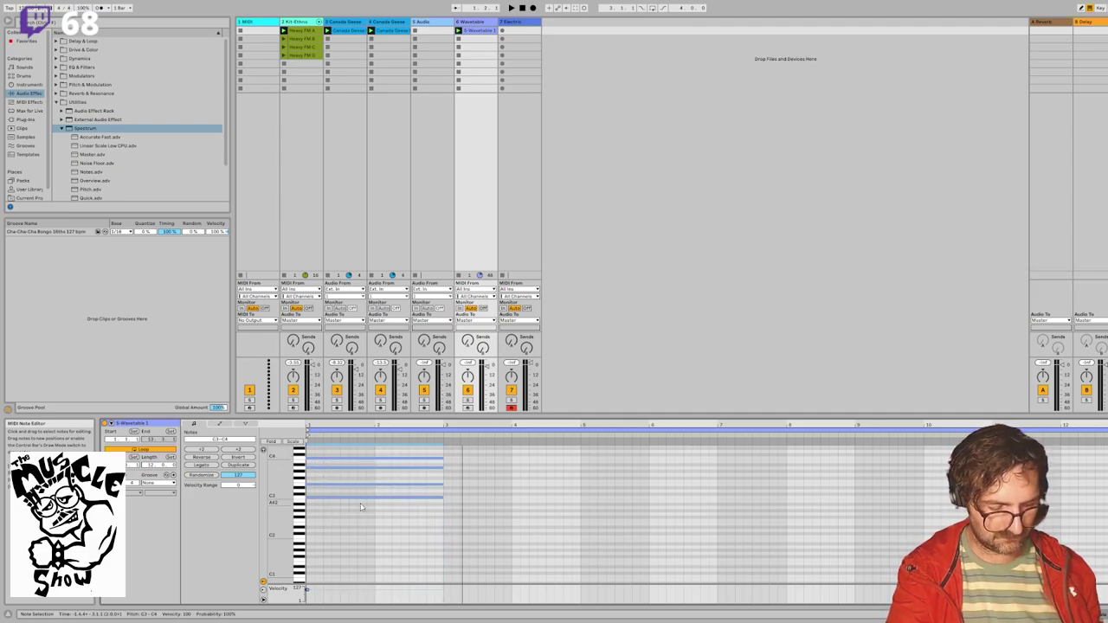
left_click(445, 497)
key("ctrl+a")
key("ctrl+d")
left_click(582, 483)
left_click(581, 481)
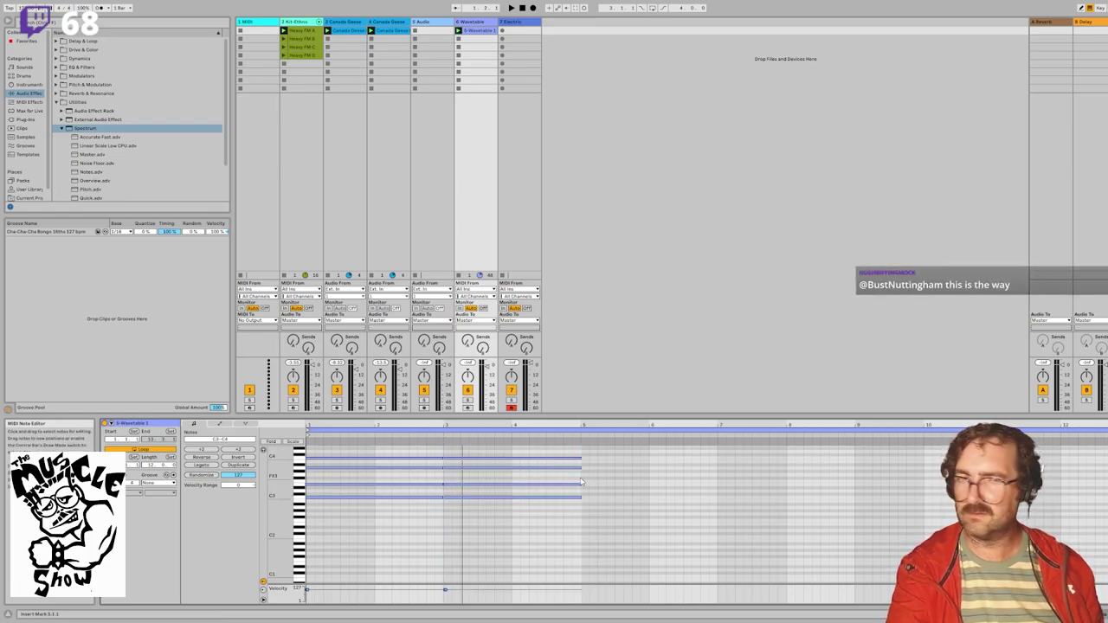
Step: Repeat the two-bar chord from bar 5 through the end of bar 12
key("ctrl+d")
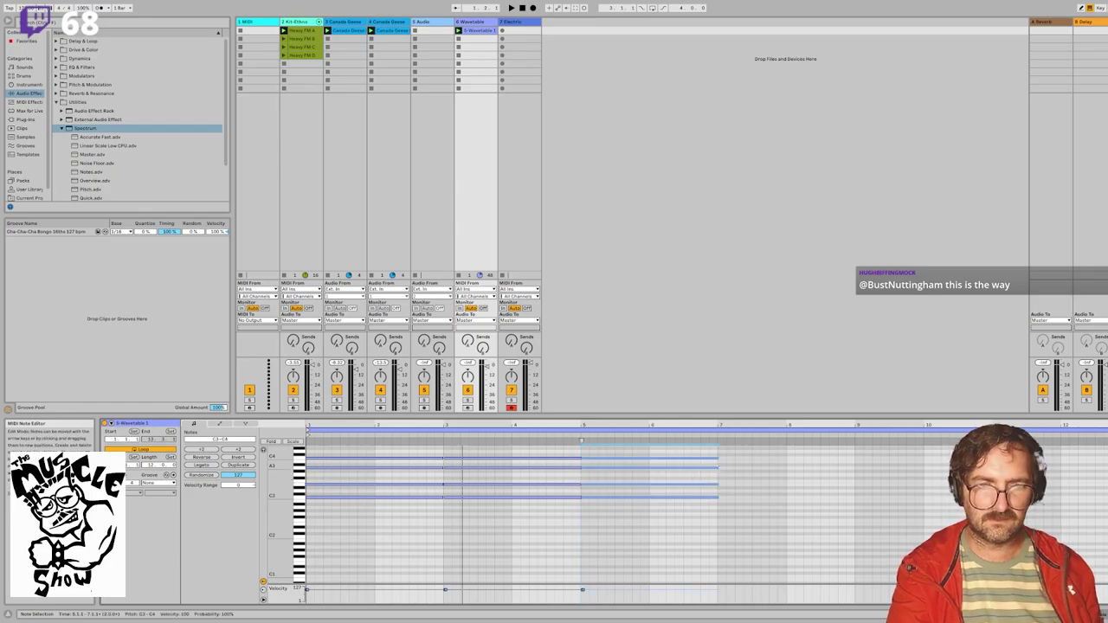
key("ctrl+d")
key("ctrl+d")
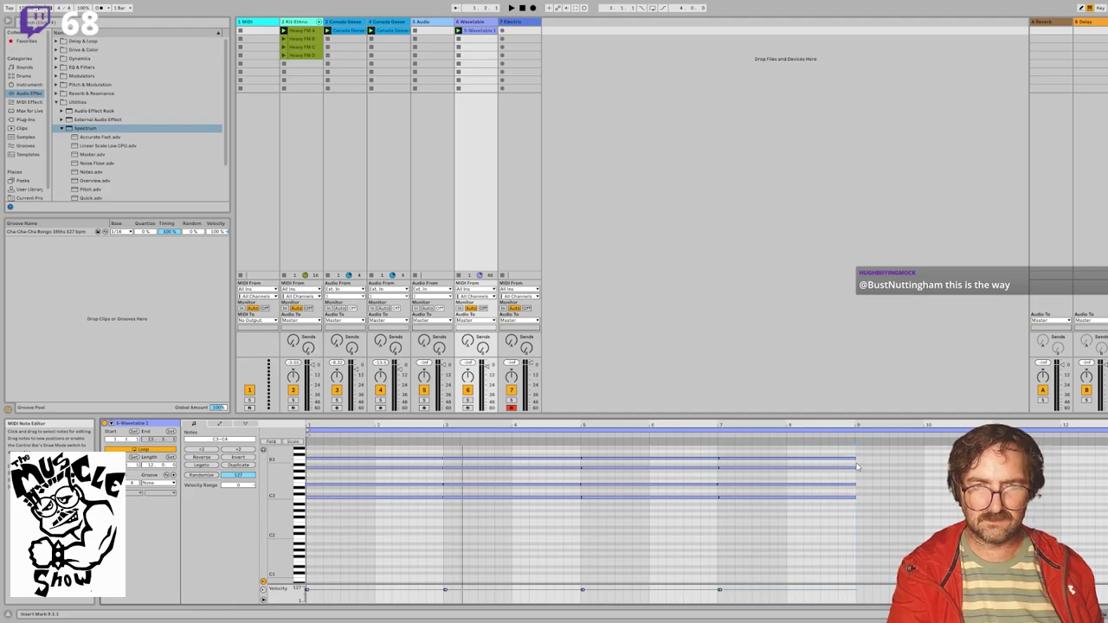
key("ctrl+d")
key("ctrl+d")
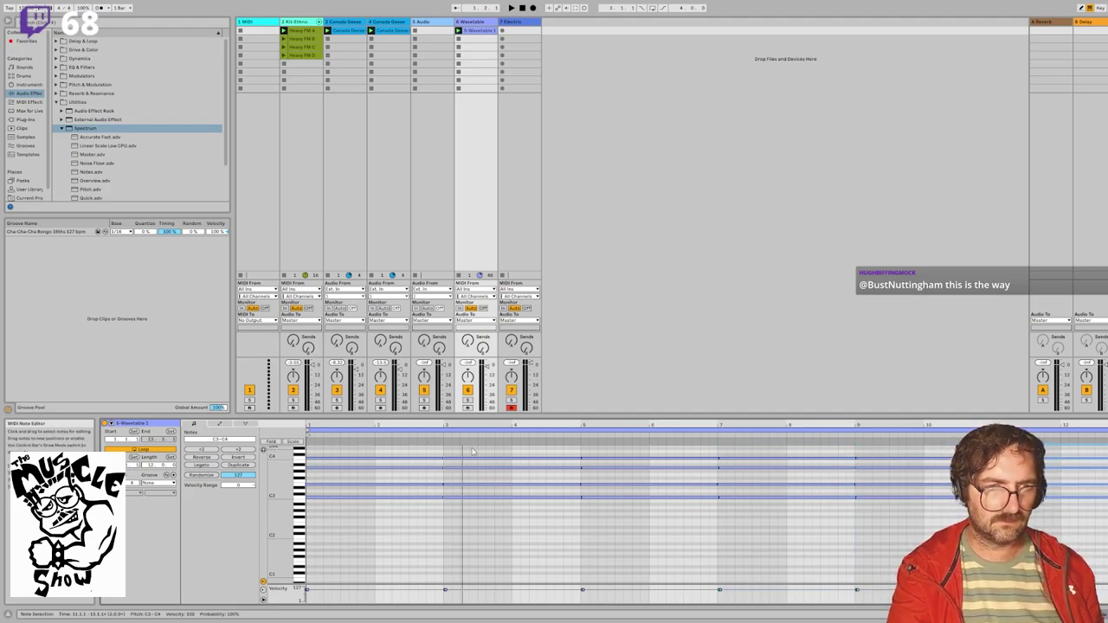
Step: Transpose the chord in bars 3 and 4 up three semitones to D#3–D#4, auditioning the change
left_click_drag(458, 453, 546, 516)
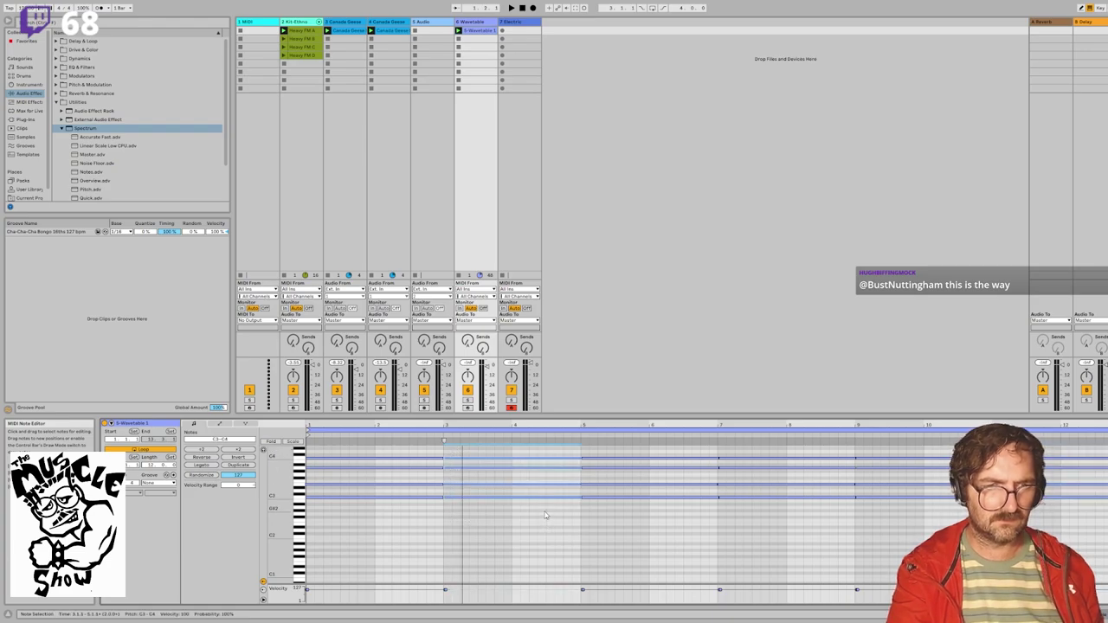
key("Up")
key("Up")
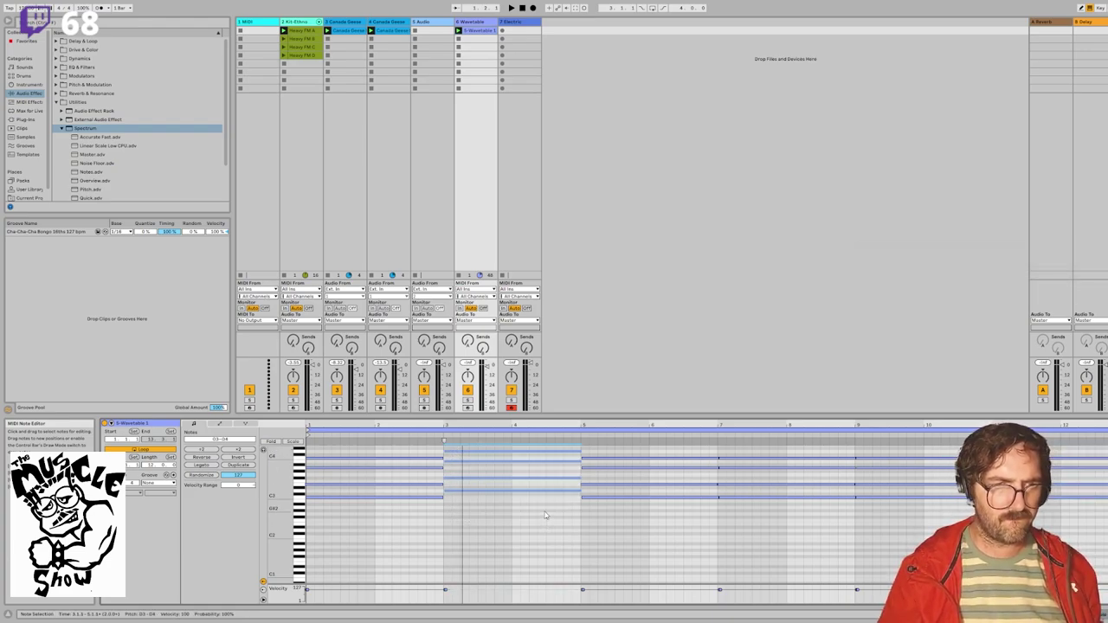
key("space")
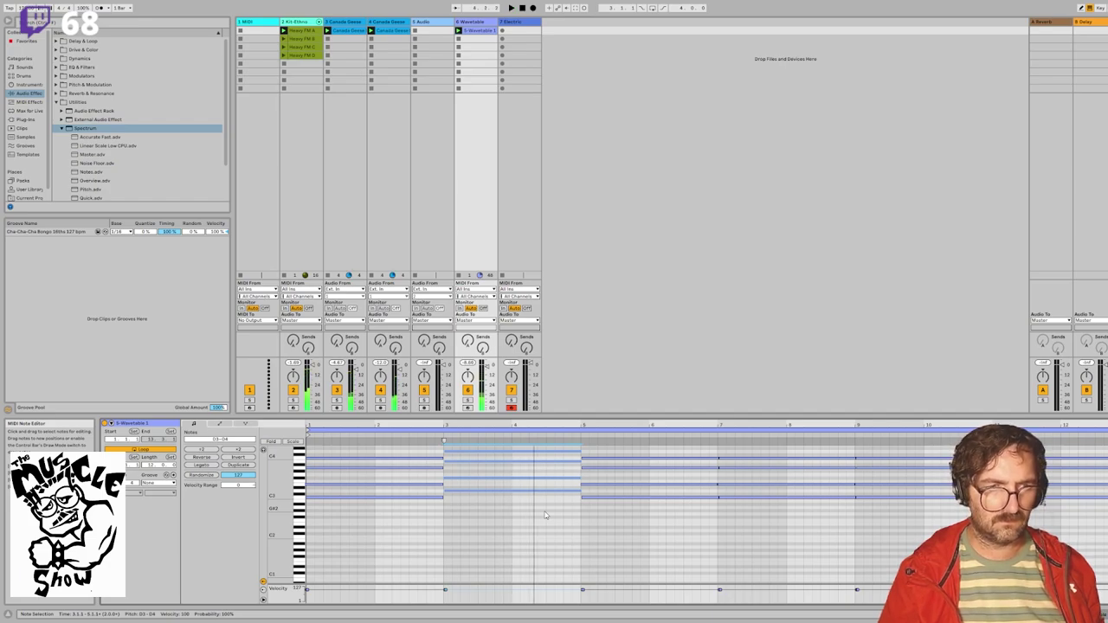
key("Up")
key("space")
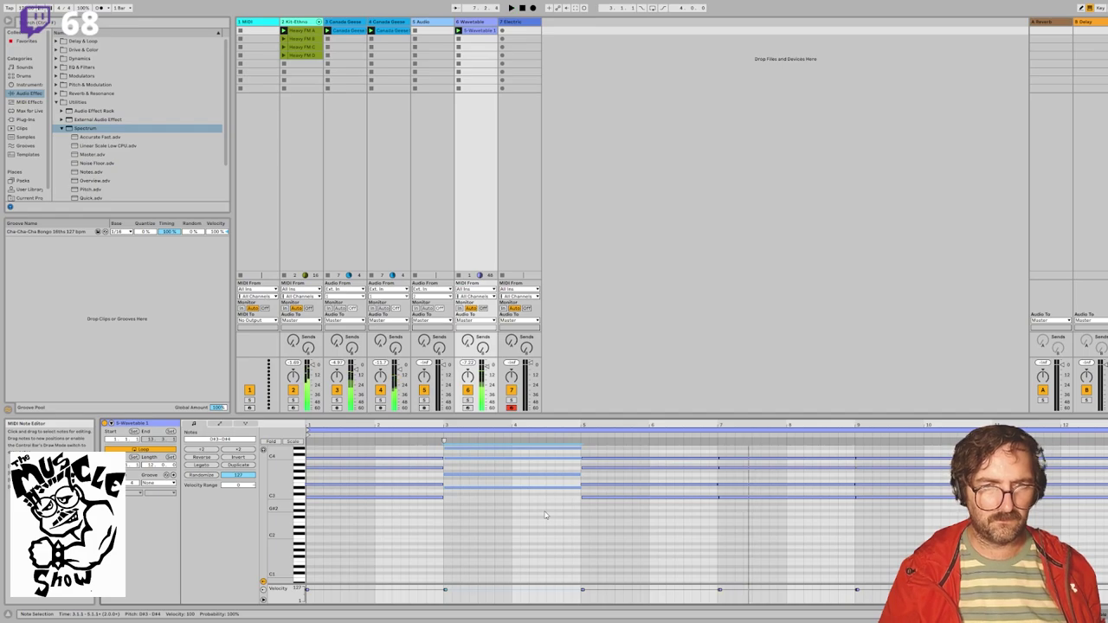
Step: Transpose the chord in bars 7 and 8 up three semitones to D#3–D#4 and play the clip
left_click_drag(724, 452, 771, 526)
key("ctrl+v")
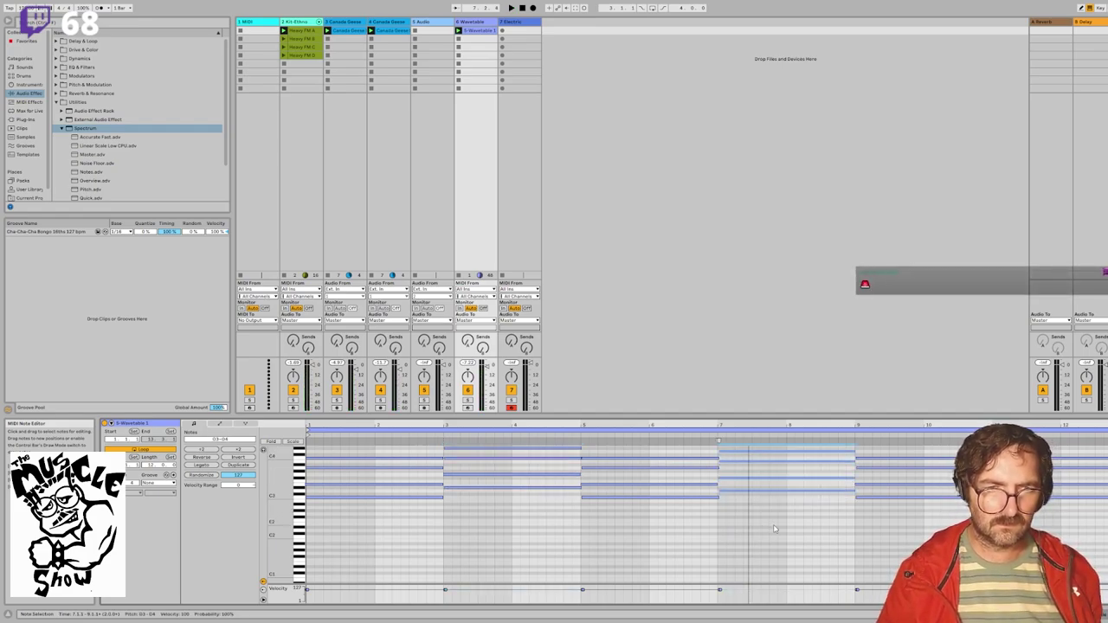
key("space")
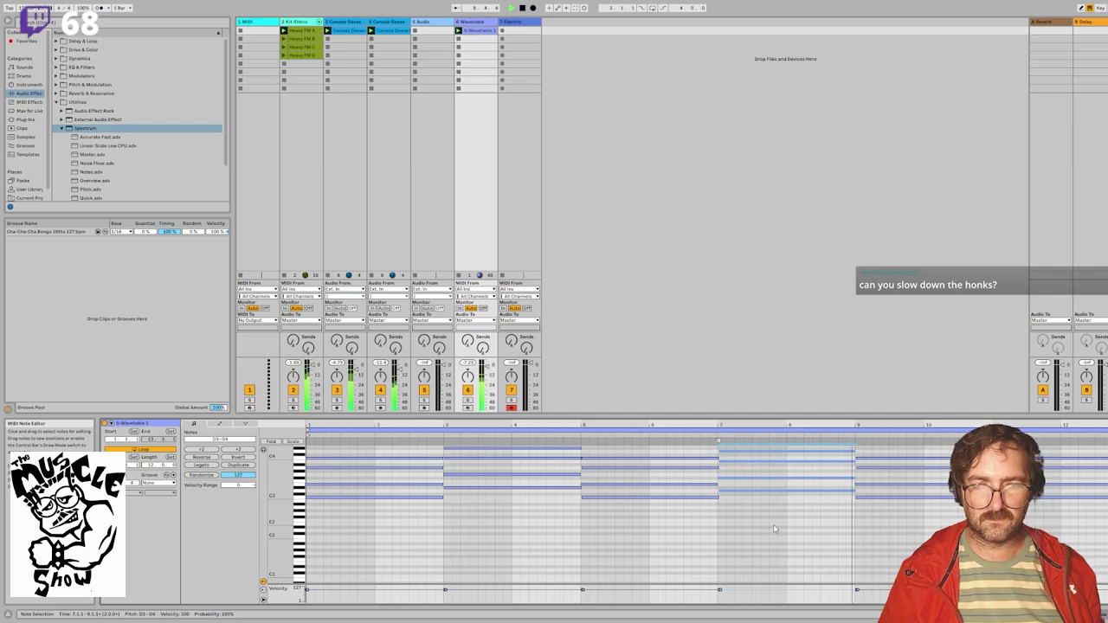
key("Up")
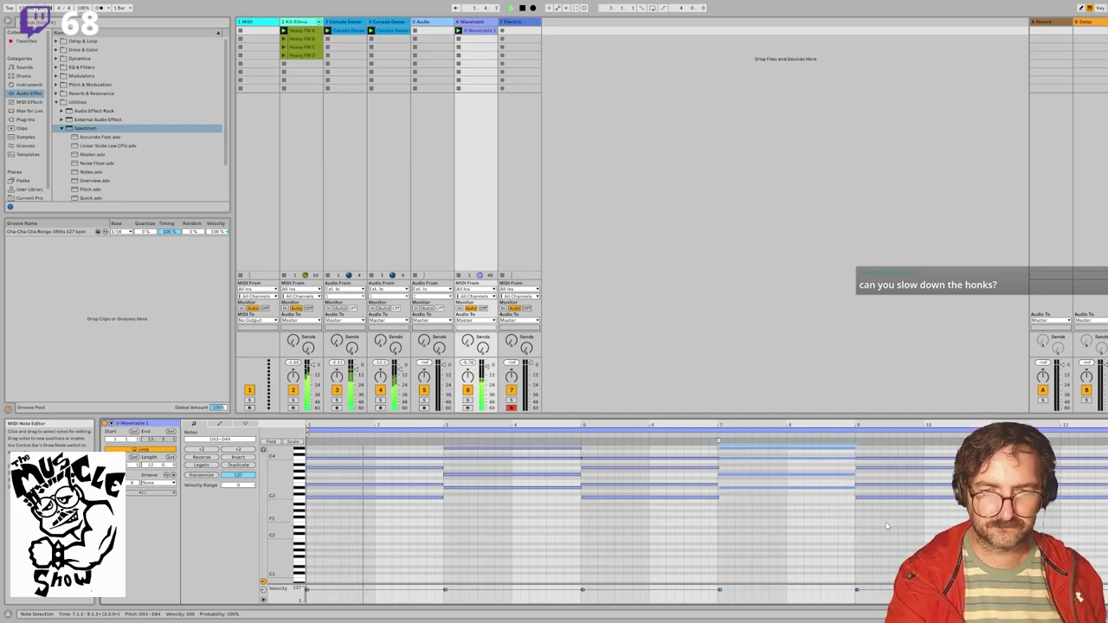
Step: Select the C3–C4 chord in bars 11 and 12, transpose it up to F3–F4 and listen to the clip
scroll(775, 529, "up", 3)
left_click_drag(1022, 481, 1103, 557)
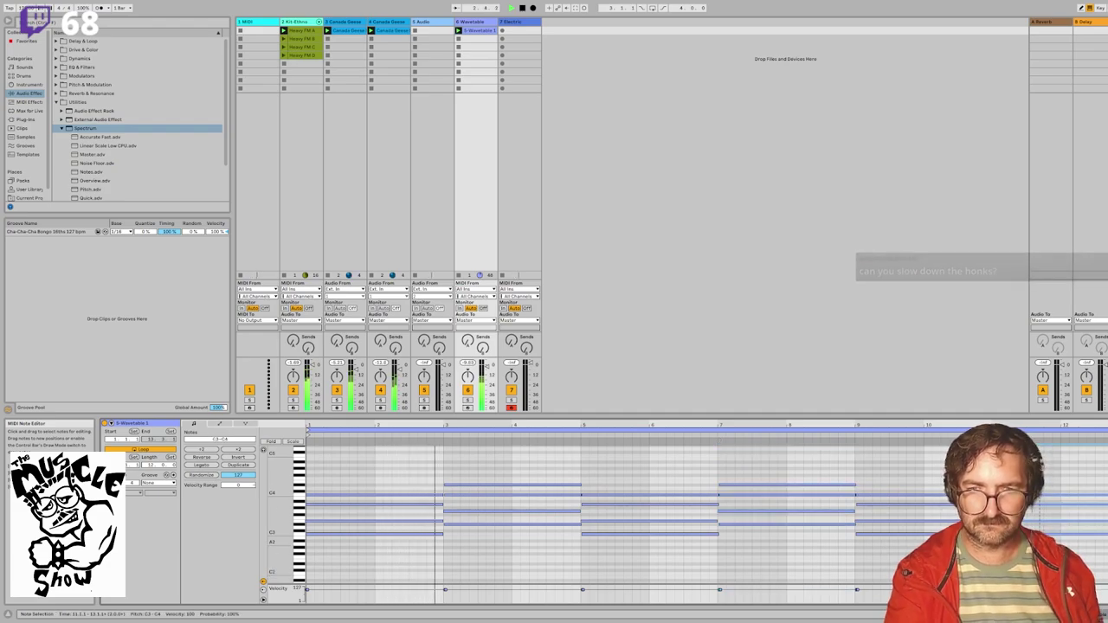
key("Up")
key("Up")
key("Up")
key("Up")
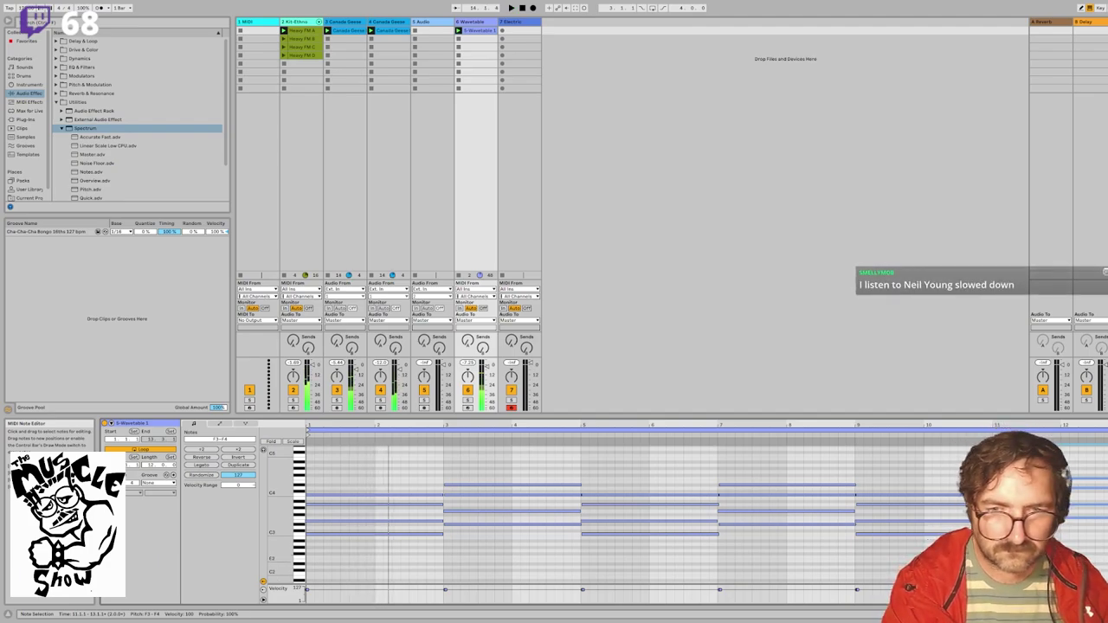
Step: Transpose the chord in bars 3 and 4 up two semitones to F3–F4, auditioning the change
left_click_drag(496, 467, 496, 533)
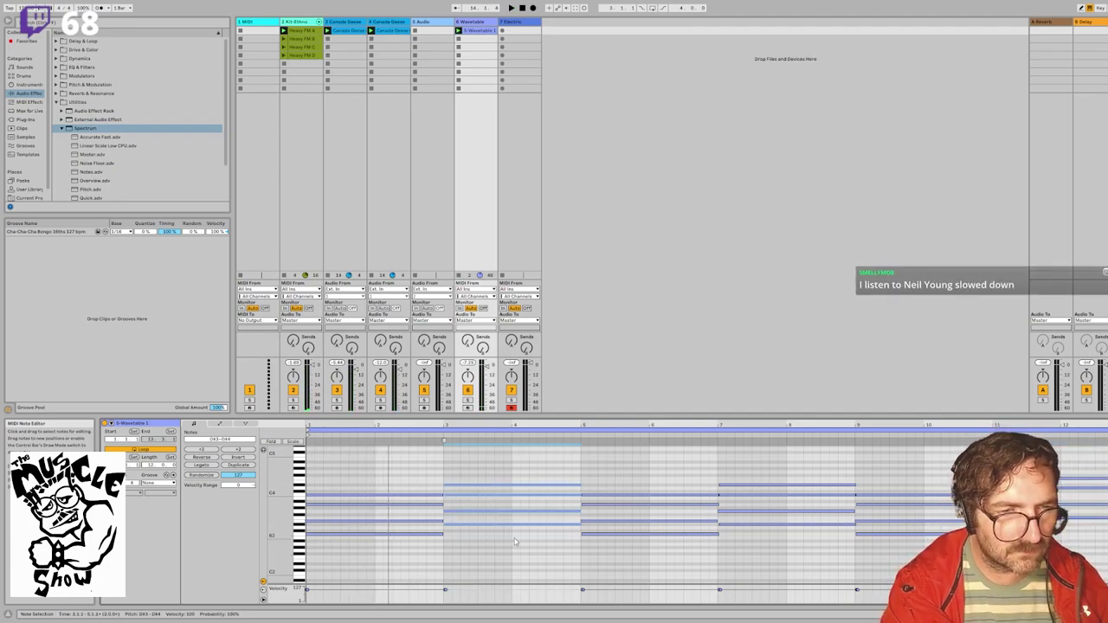
key("Up")
key("Up")
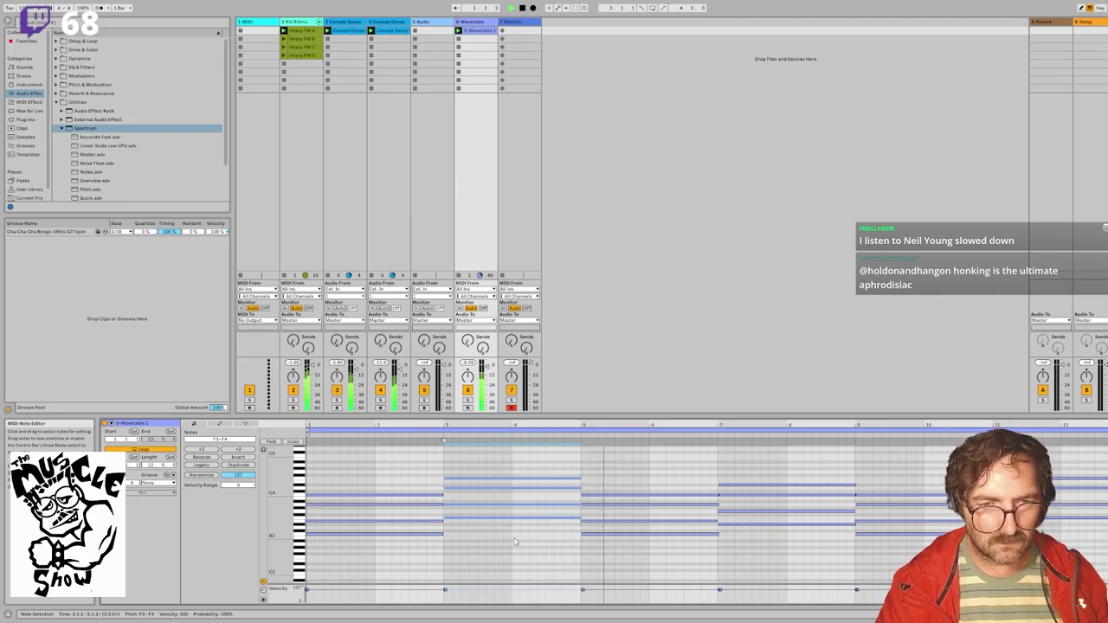
key("space")
Step: Lower the chord in bars 7 and 8 by one semitone to D3–D4 and audition it
left_click(732, 478)
left_click_drag(731, 478, 752, 534)
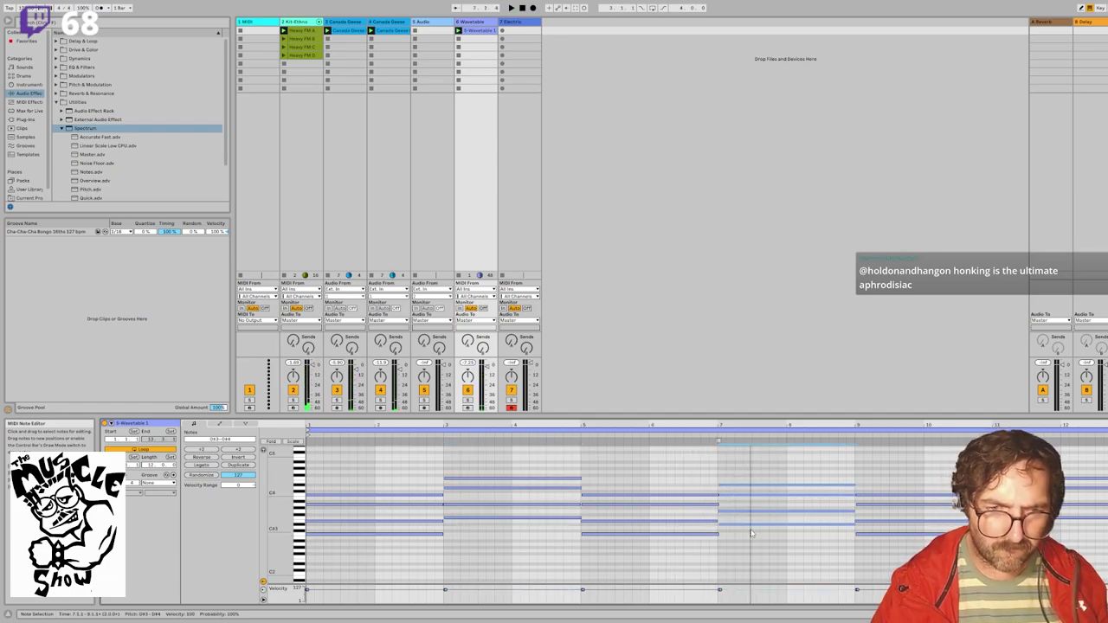
key("Down")
key("space")
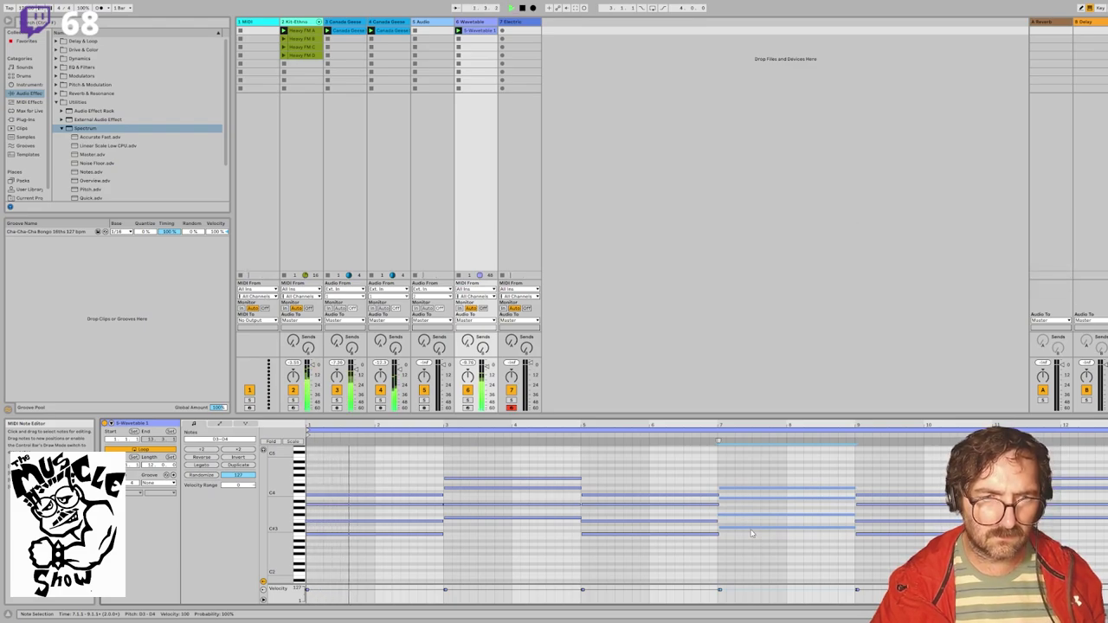
left_click(538, 479)
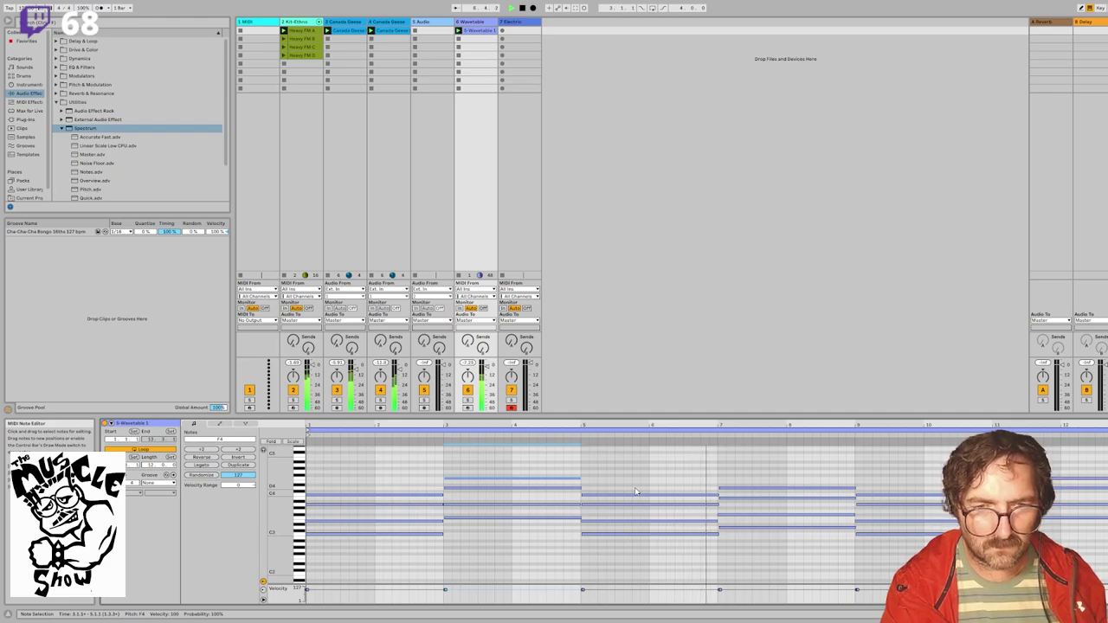
key("space")
Step: Try the chord in bars 7 and 8 lower, at C#3–C#4 and at B2–B3, while the clip plays
left_click_drag(729, 474, 764, 535)
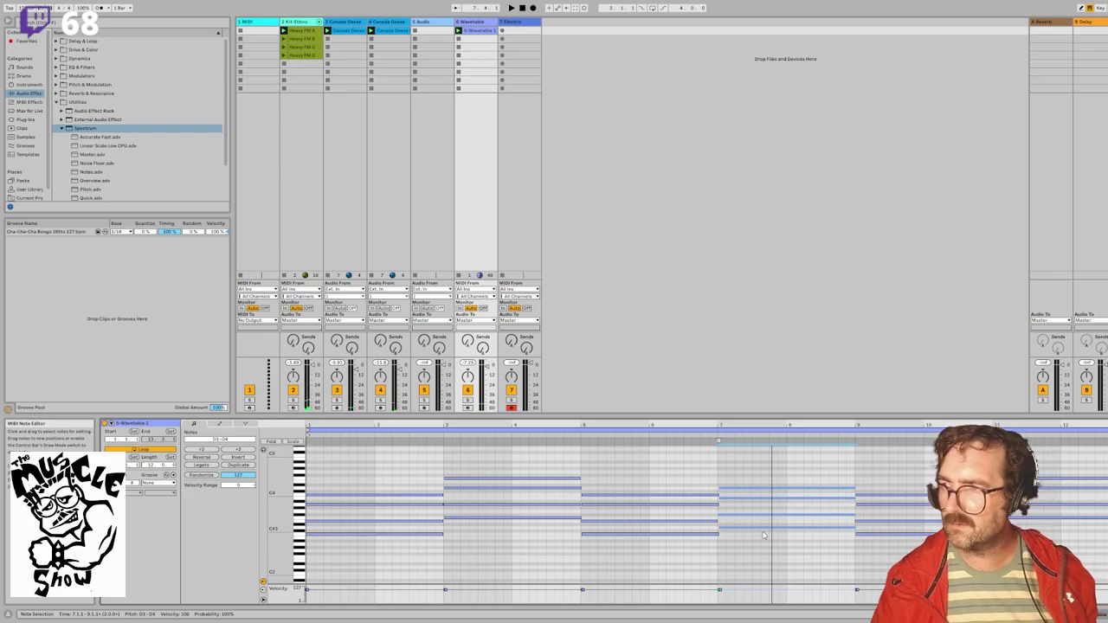
key("Down")
key("space")
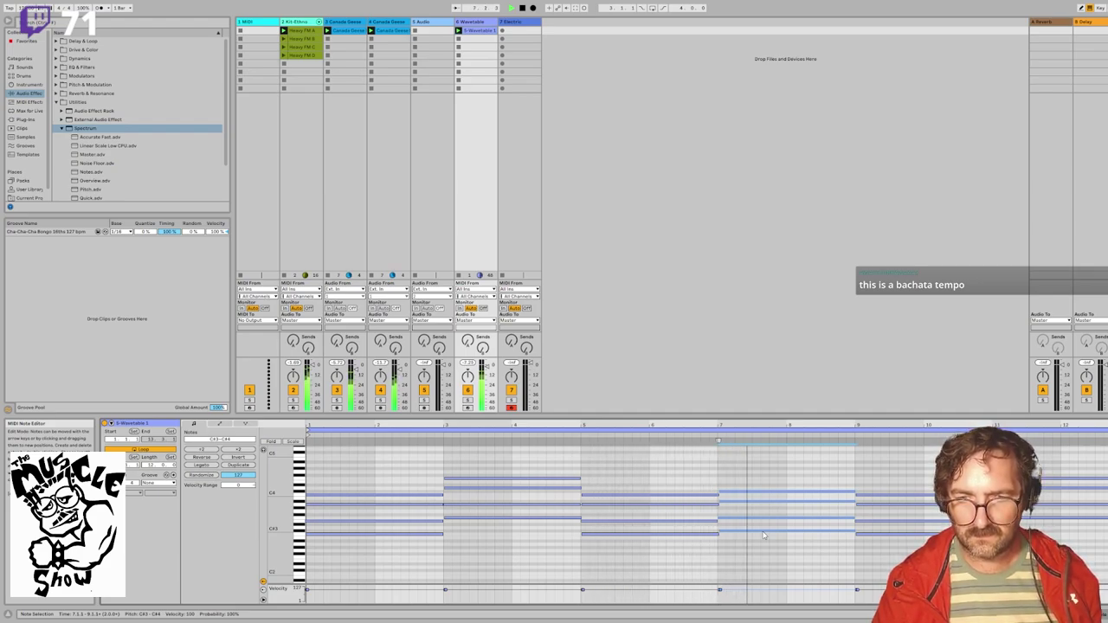
key("Down")
key("Down")
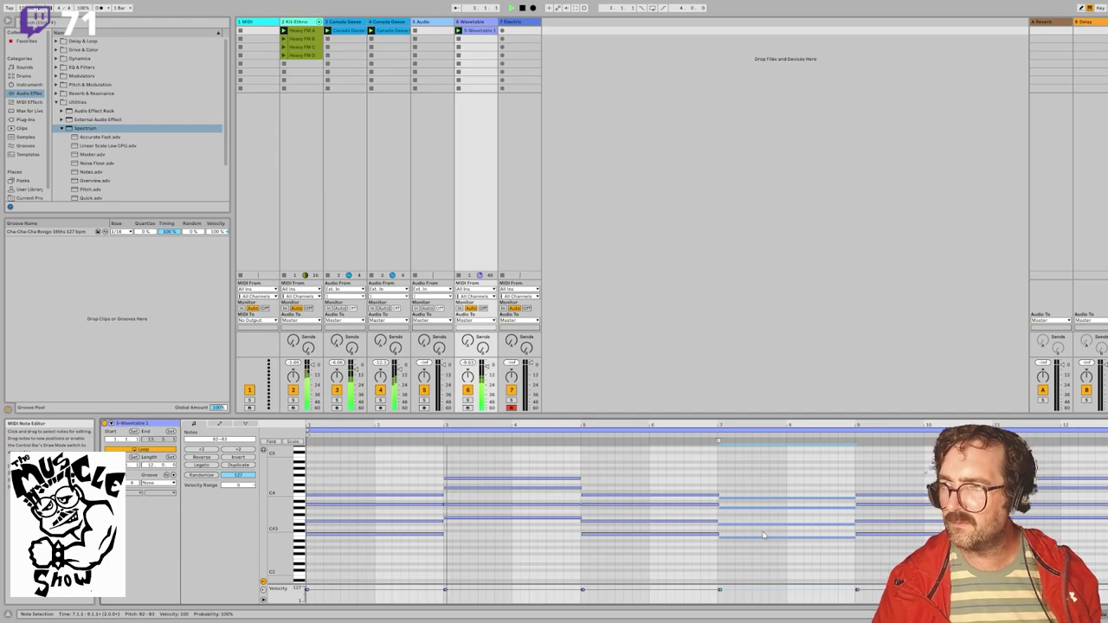
Step: Transpose the chord in bars 7 and 8 up eight semitones to G3–G4 during playback
key("Up")
key("Up")
key("Up")
key("Up")
key("Up")
key("Up")
key("Up")
key("Up")
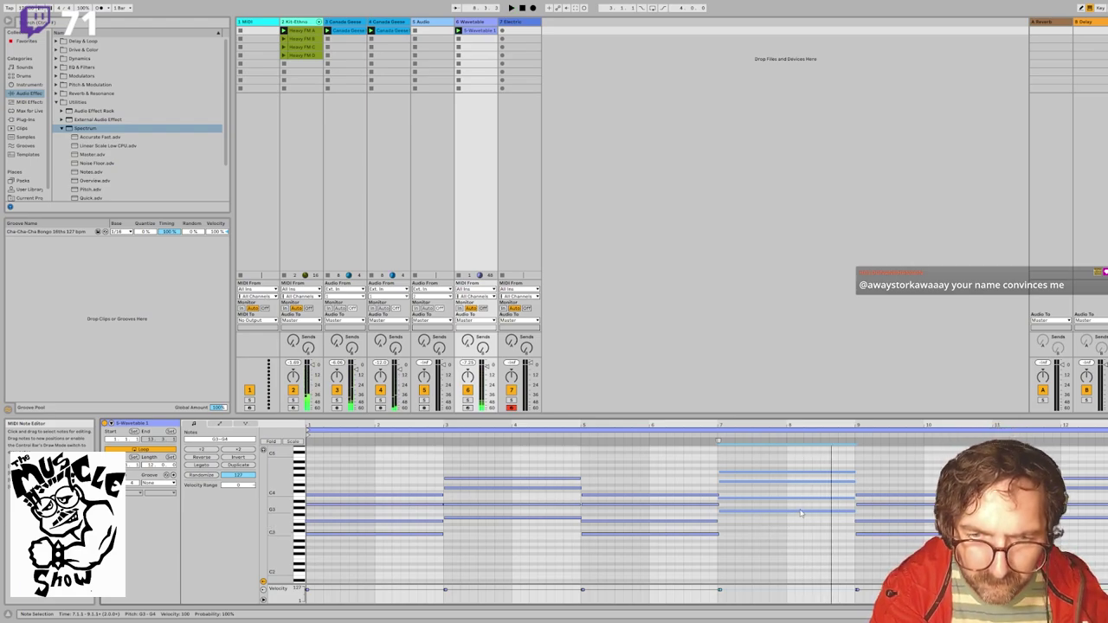
Step: Move the chord from bars 9 and 10 to bar 8 at F3–F4, shorten it to one bar and play the clip
left_click_drag(854, 472, 891, 542)
left_click_drag(883, 498, 815, 481)
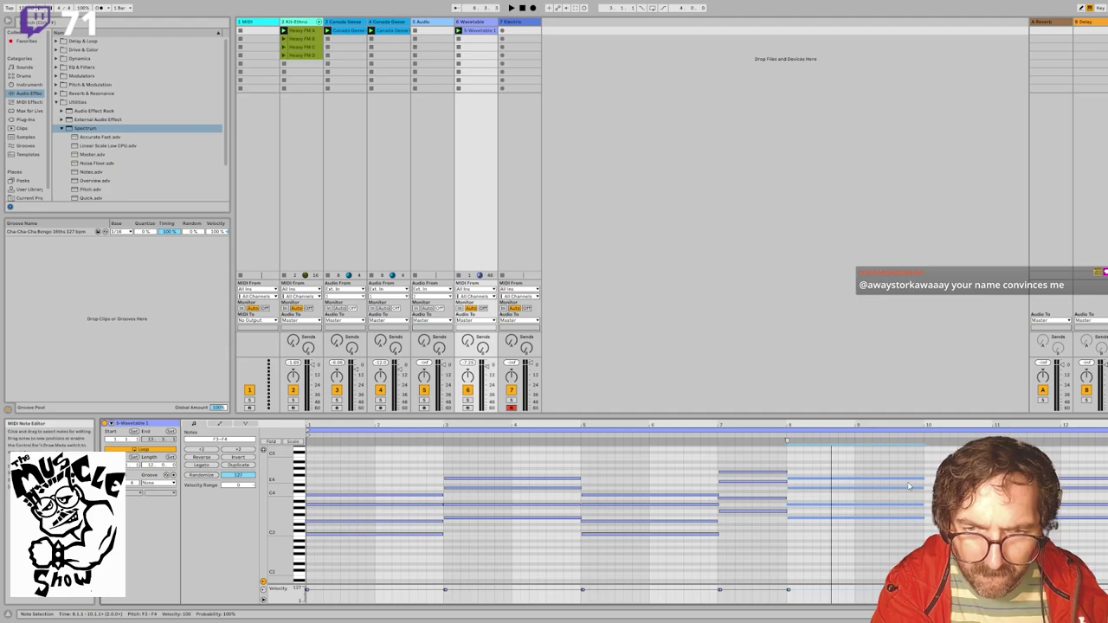
left_click_drag(923, 478, 856, 478)
key("space")
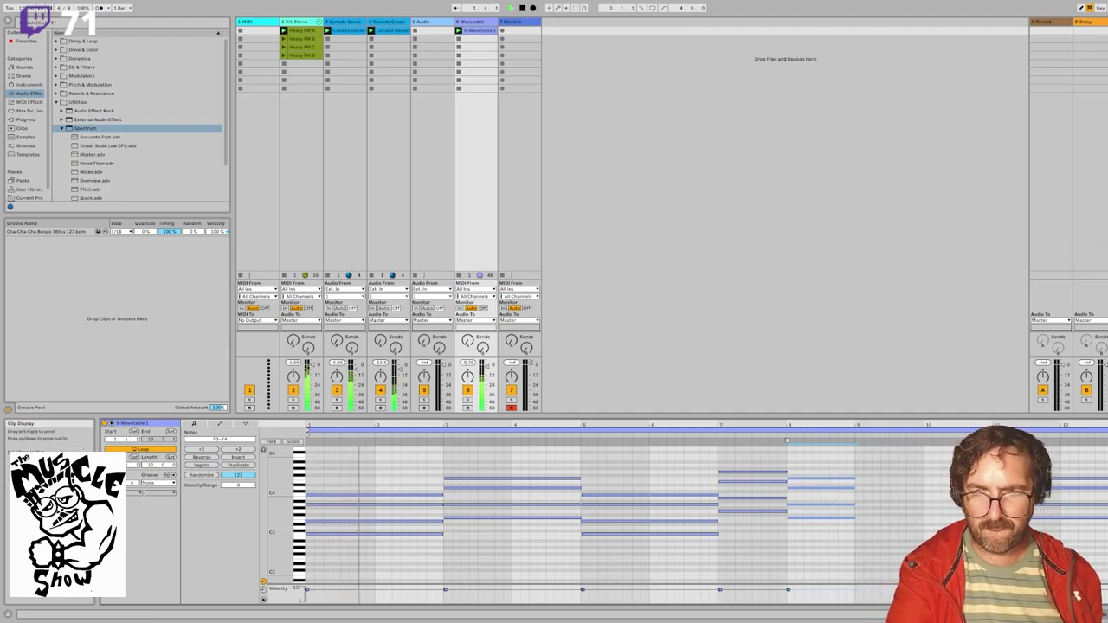
Step: Audition the clip with its loop shortened to eight bars, and restore the loop to twelve bars
left_click(1106, 431)
left_click_drag(1105, 431, 855, 430)
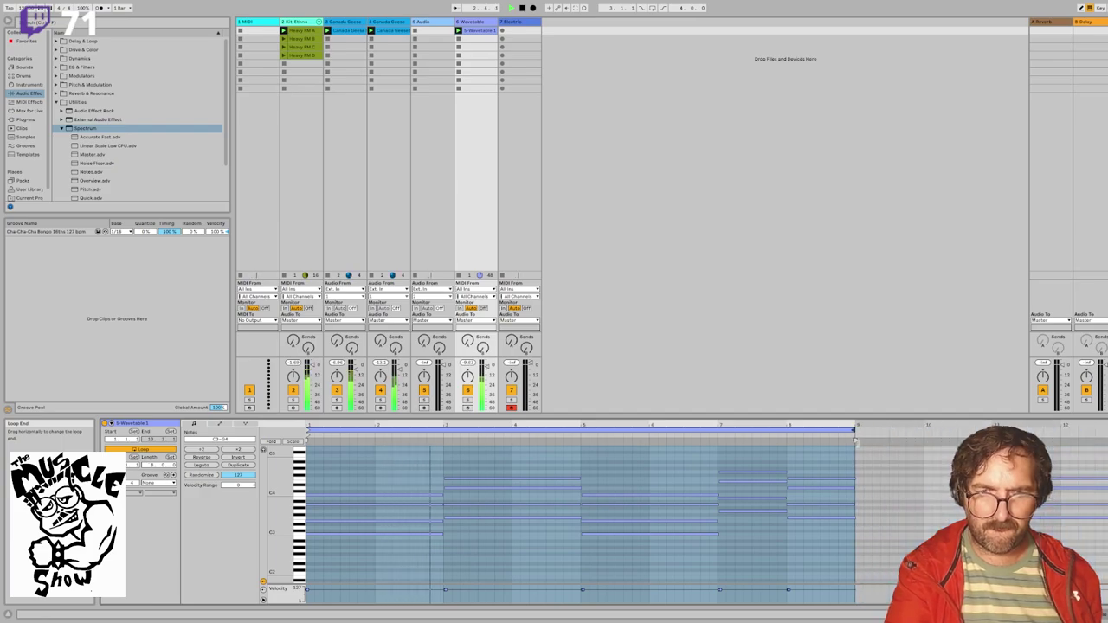
left_click(887, 479)
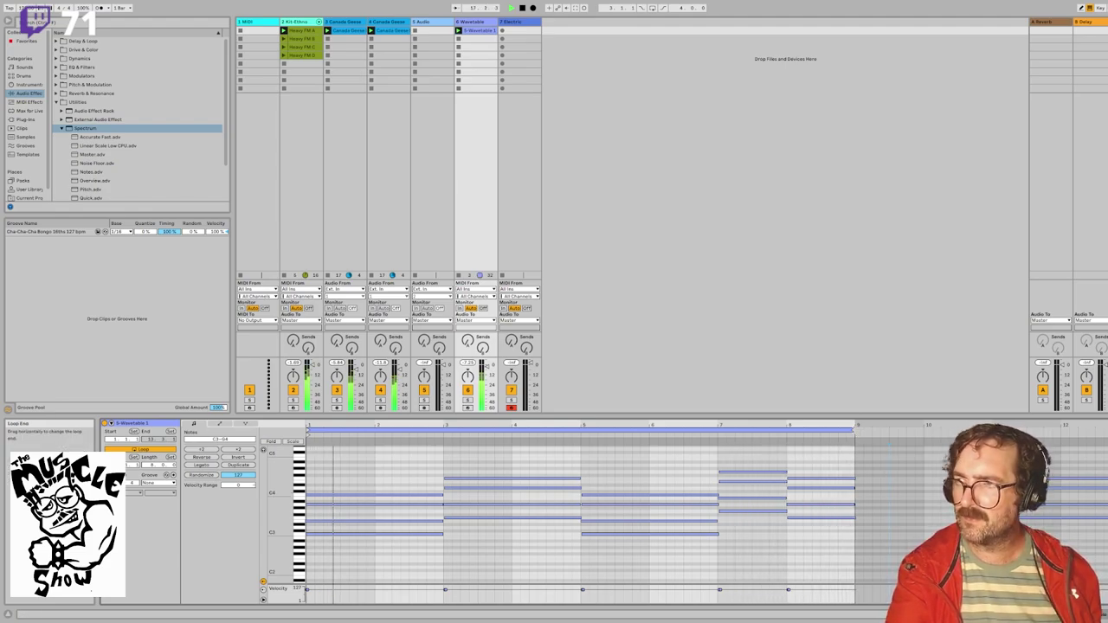
key("space")
left_click_drag(854, 430, 1107, 430)
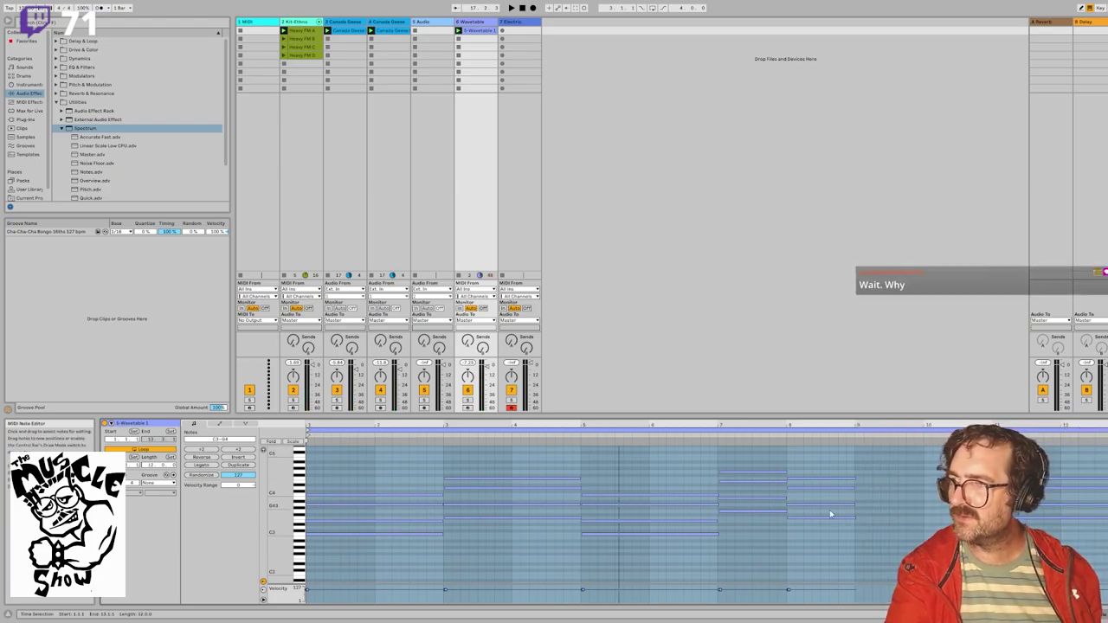
Step: Move the one-bar chords in bars 7 and 8 to bars 9 and 10, raised two semitones to A3–A4 and G3–G4
left_click(799, 525)
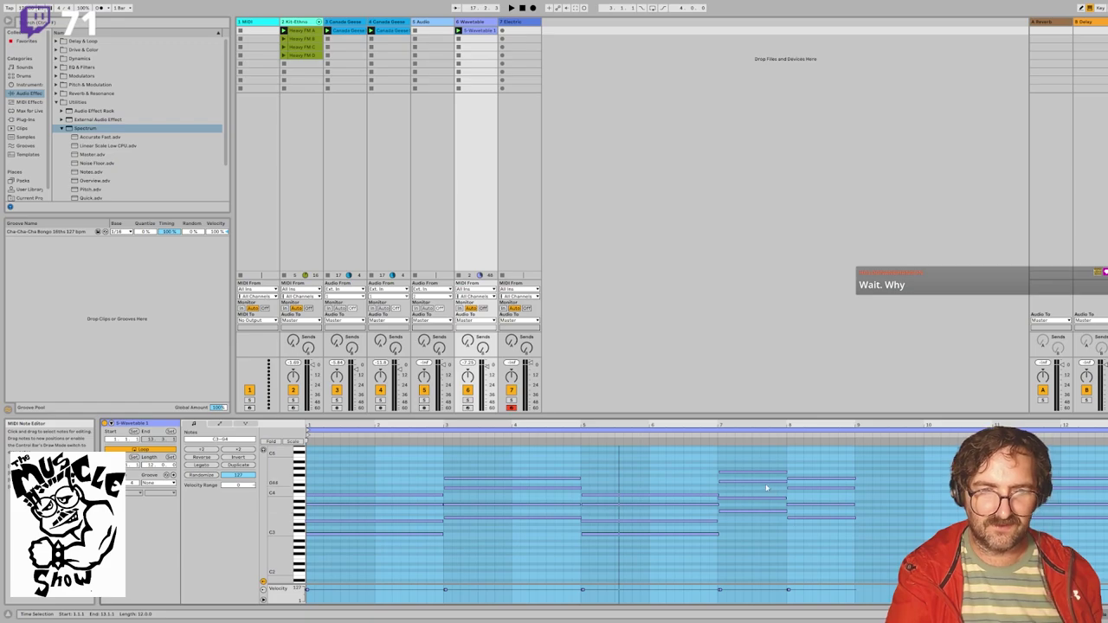
left_click(747, 463)
left_click_drag(737, 469, 956, 474)
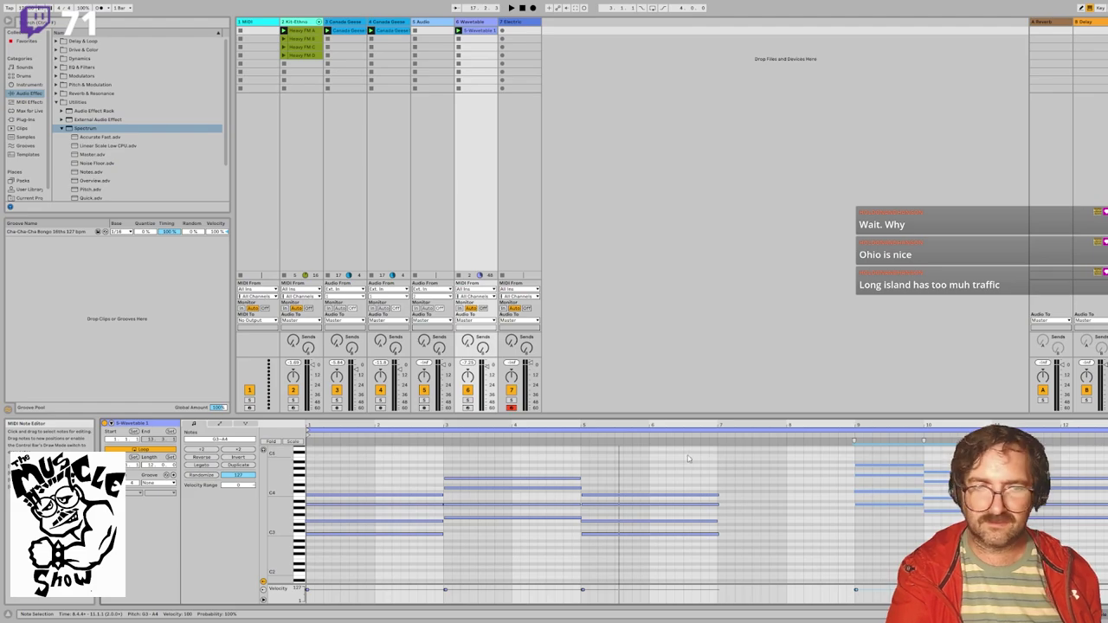
Step: Copy the F3–F4 chord from bars 3 and 4 into bars 7 and 8 and play the clip
left_click_drag(537, 459, 532, 548)
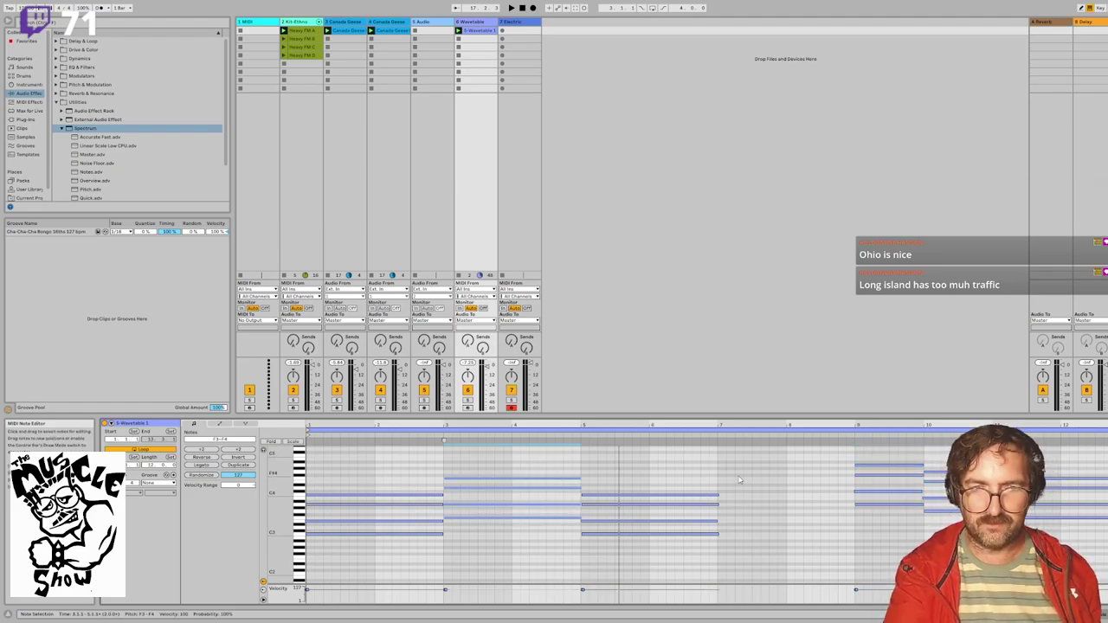
left_click(721, 485)
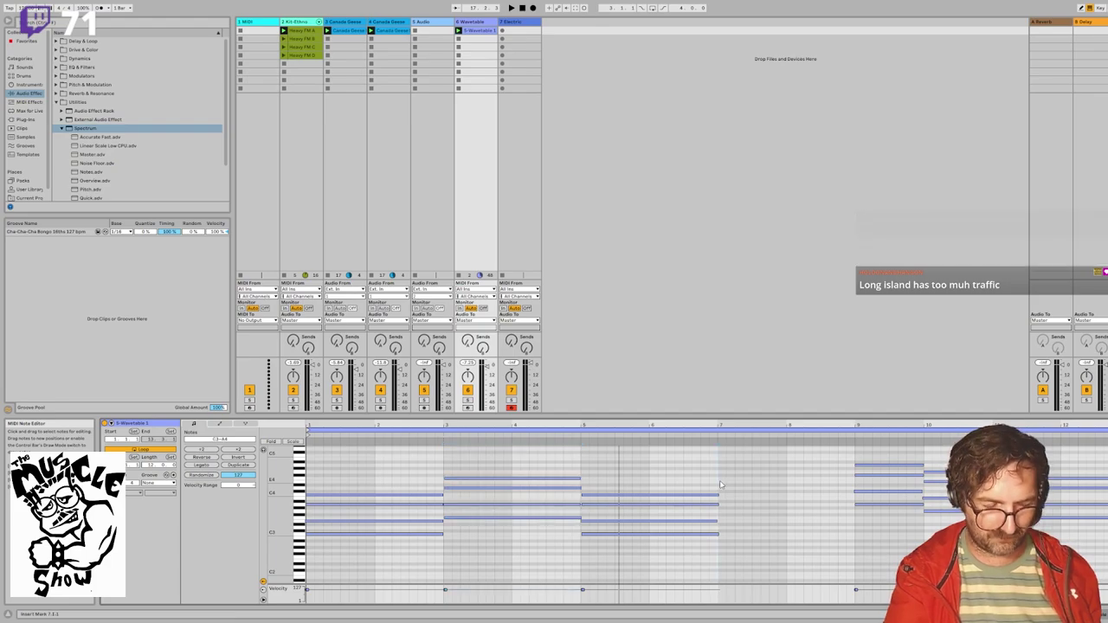
key("ctrl+v")
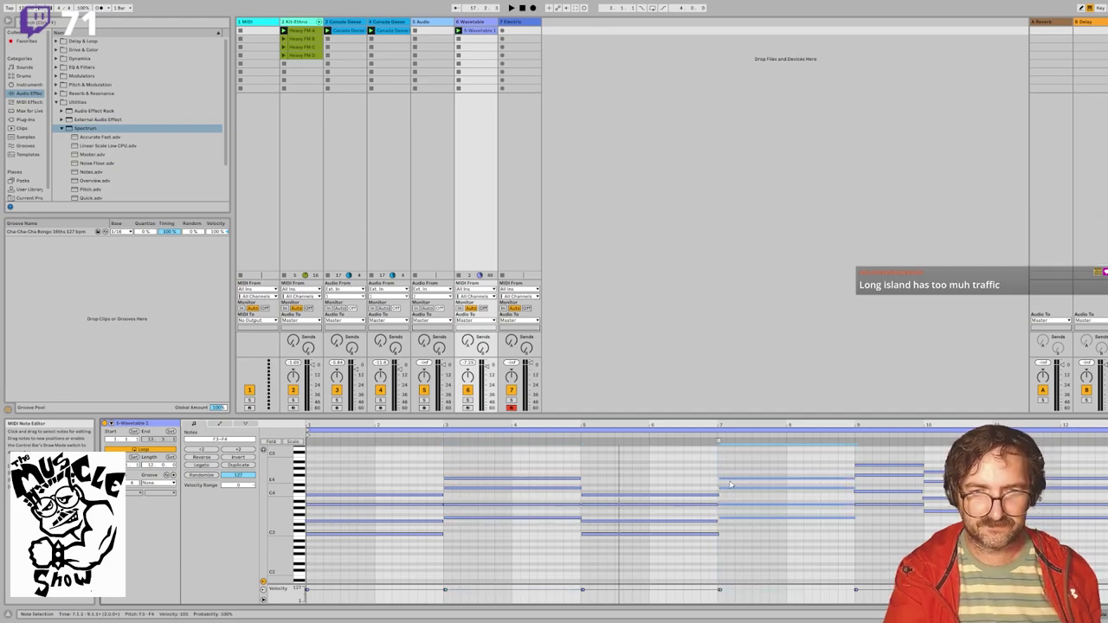
key("space")
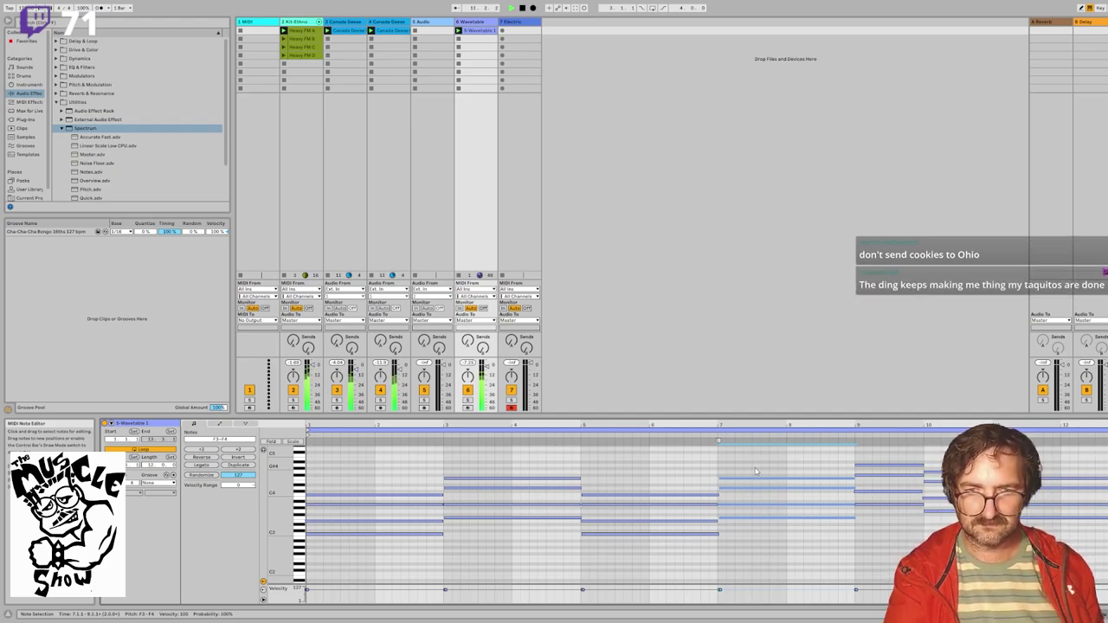
Step: Remove the stray G#4 note in bar 11, lower the chord in bars 11 and 12 to E3–E4 and play the clip
left_click(1018, 467)
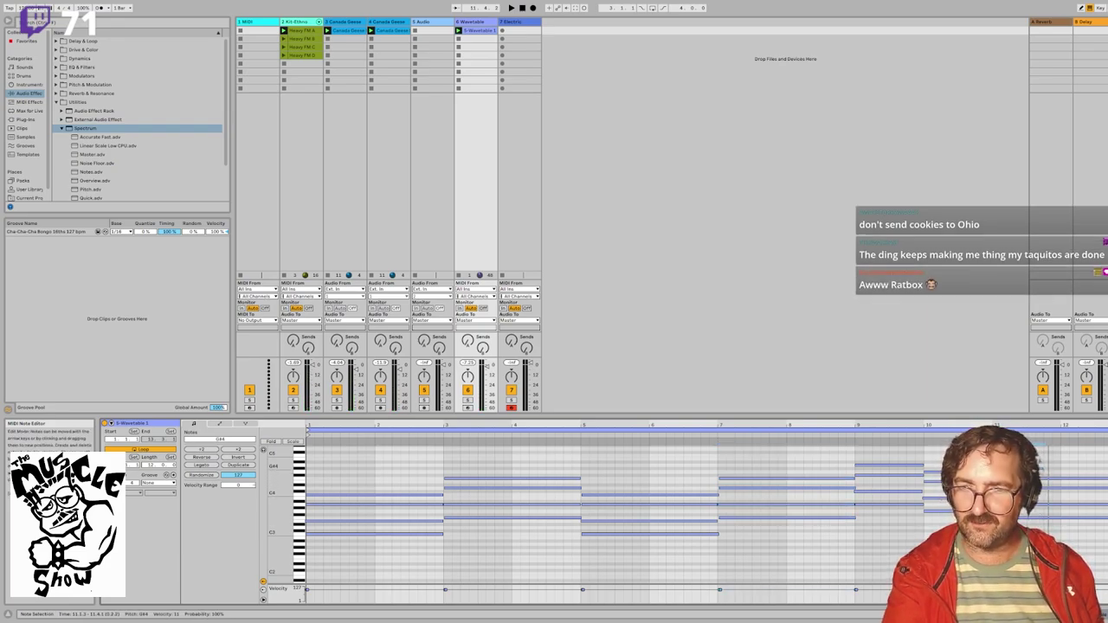
key("Delete")
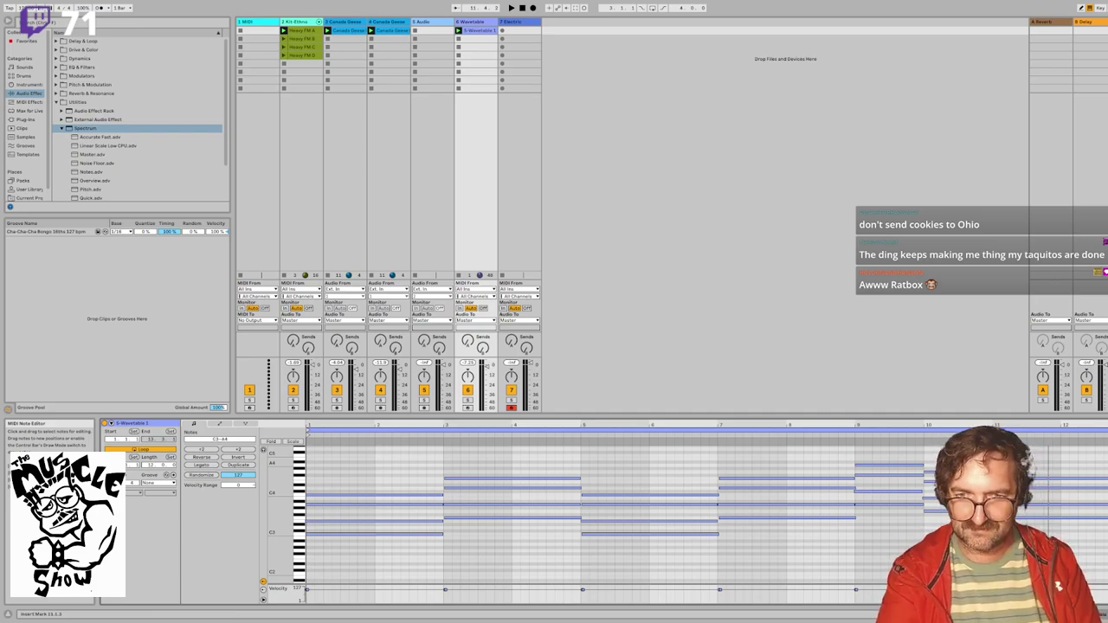
left_click_drag(1034, 472, 1063, 518)
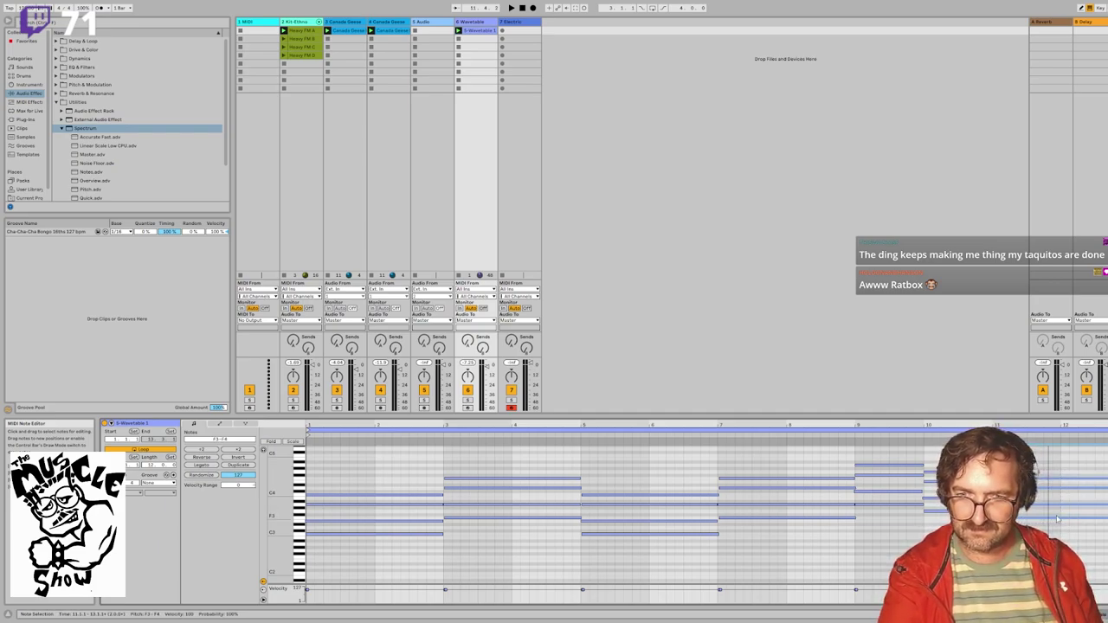
left_click_drag(1070, 477, 1069, 481)
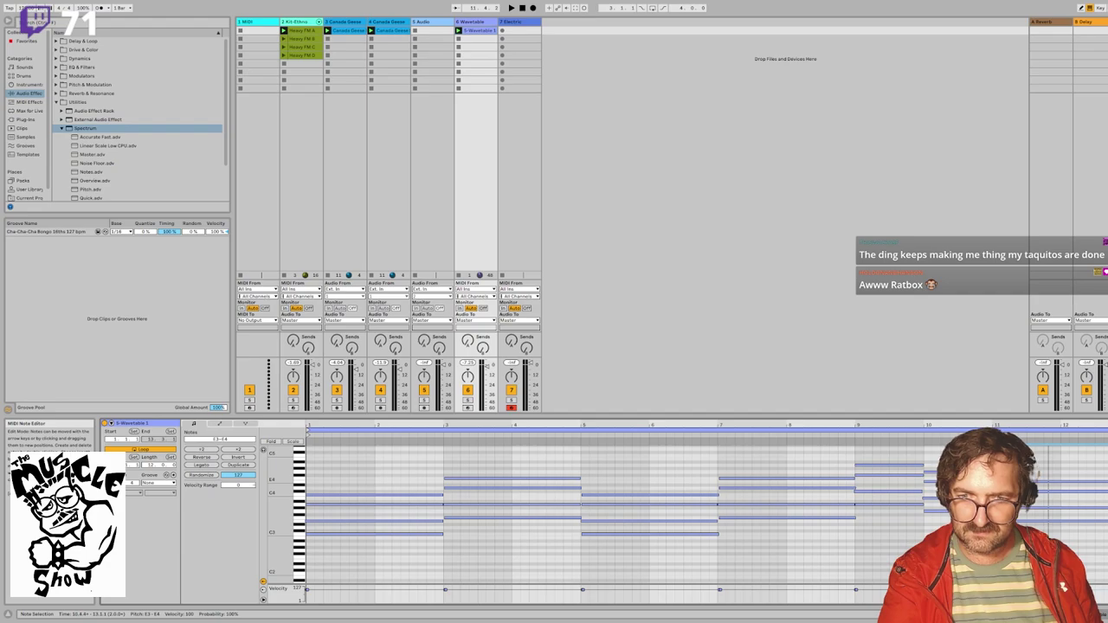
key("space")
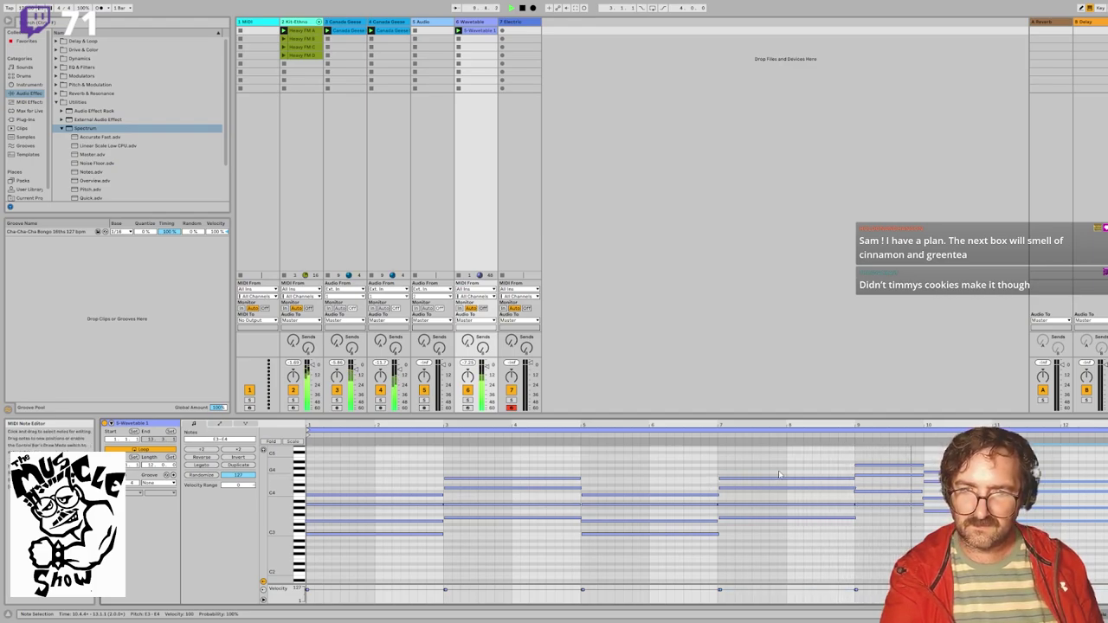
Step: Raise the C#4 note in bar 9 to D4 and the B3 note in bar 10 to C4, auditioning the changes
left_click(882, 492)
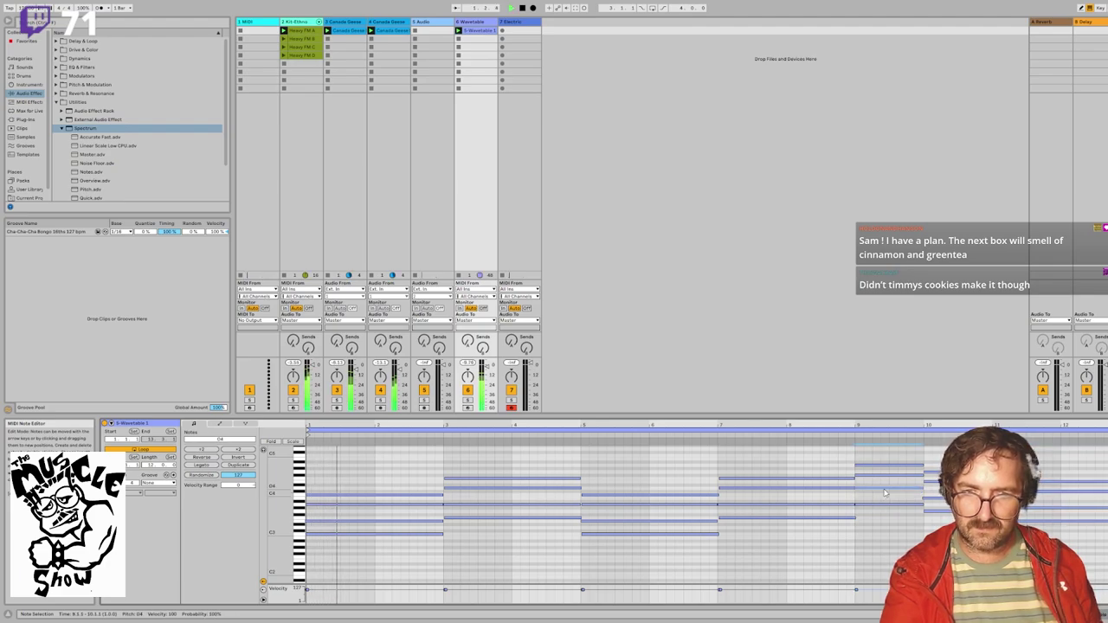
left_click(847, 436)
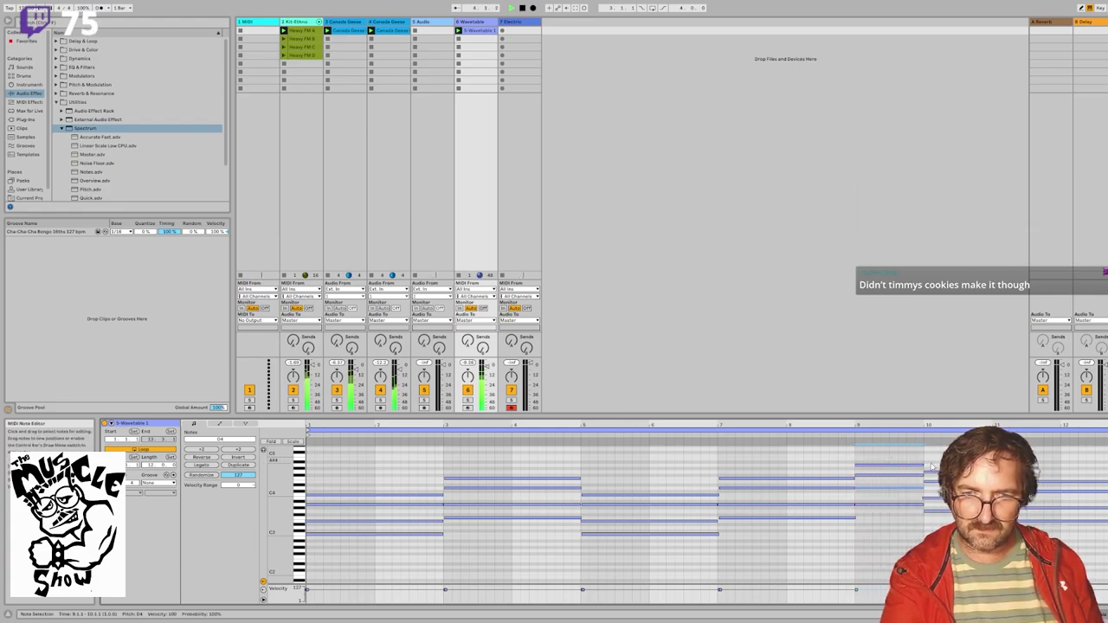
key("space")
left_click(934, 498)
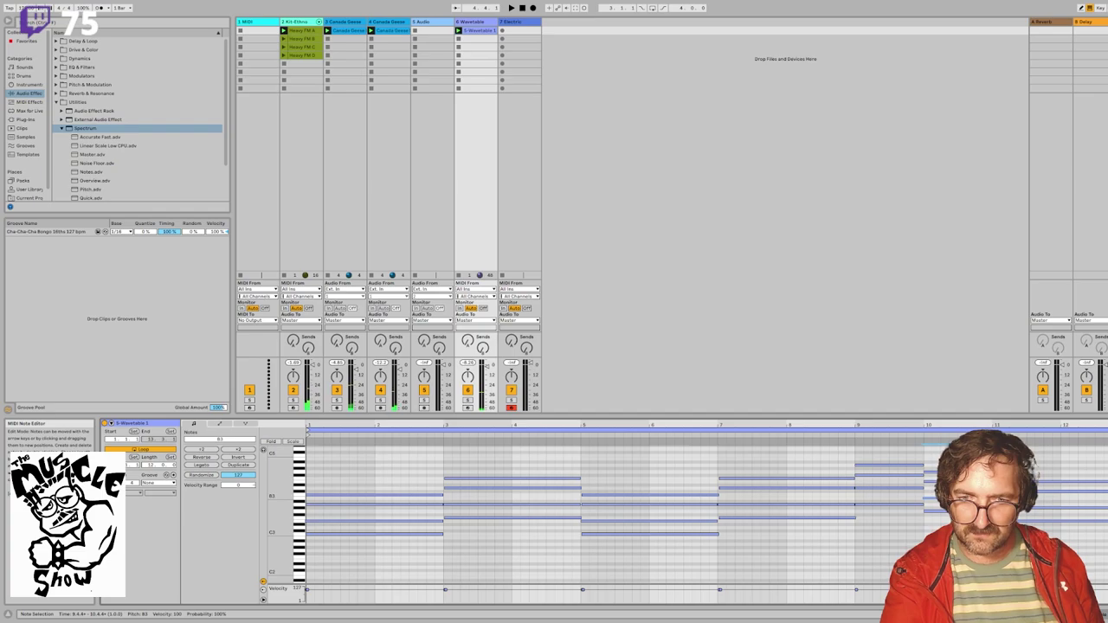
key("space")
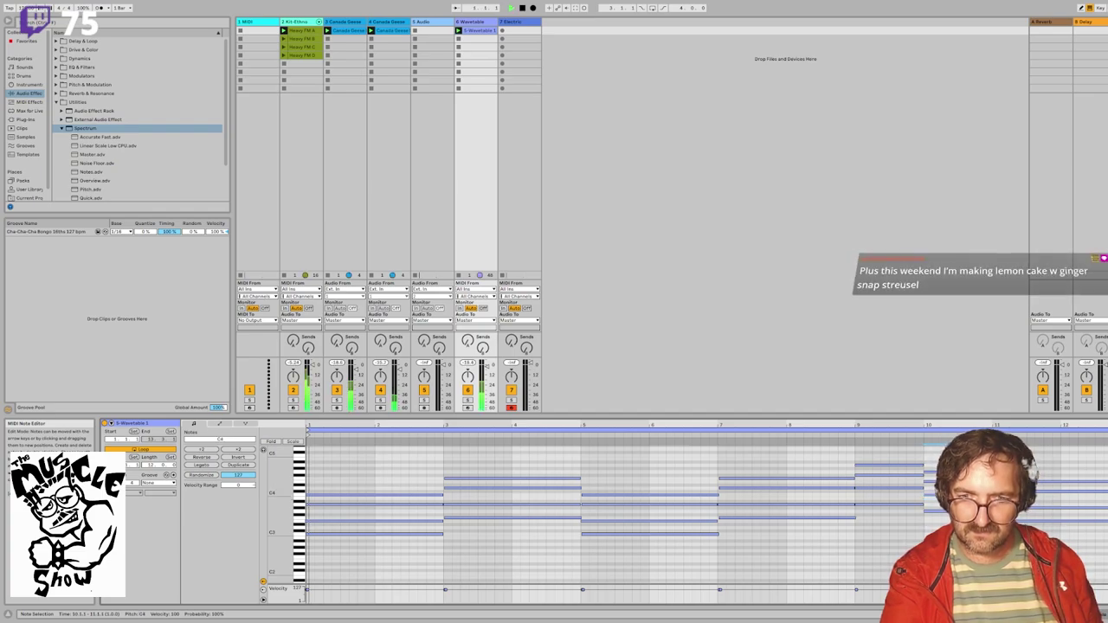
Step: Raise the E3 note to F3 in the chords of bars 1–2 and bars 5–6, and play the clip
key("space")
left_click(410, 525)
left_click(410, 522)
key("space")
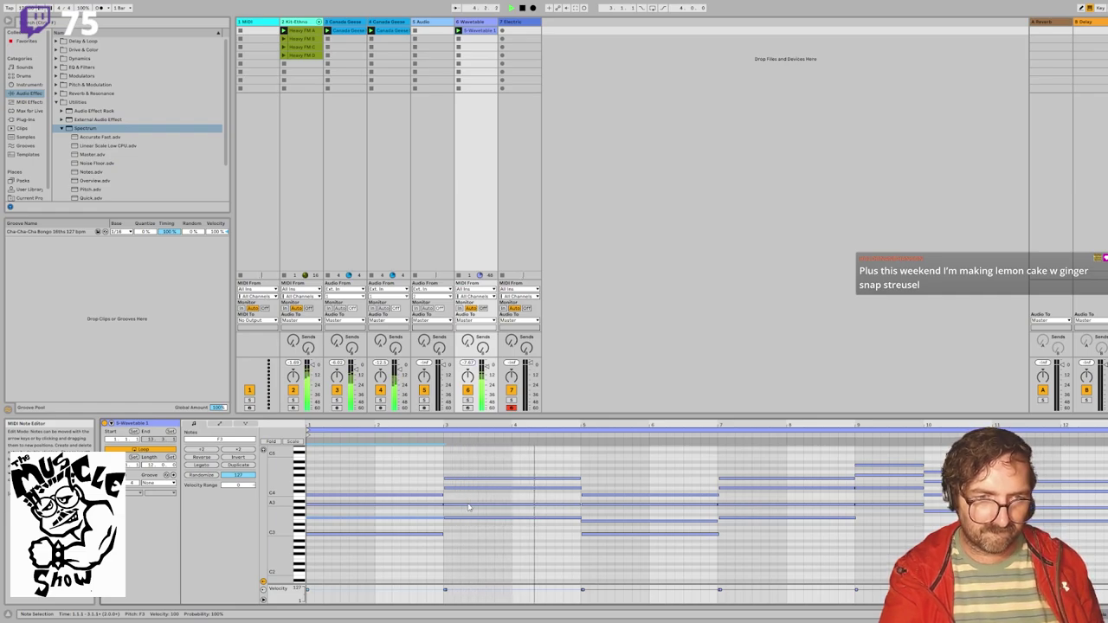
key("space")
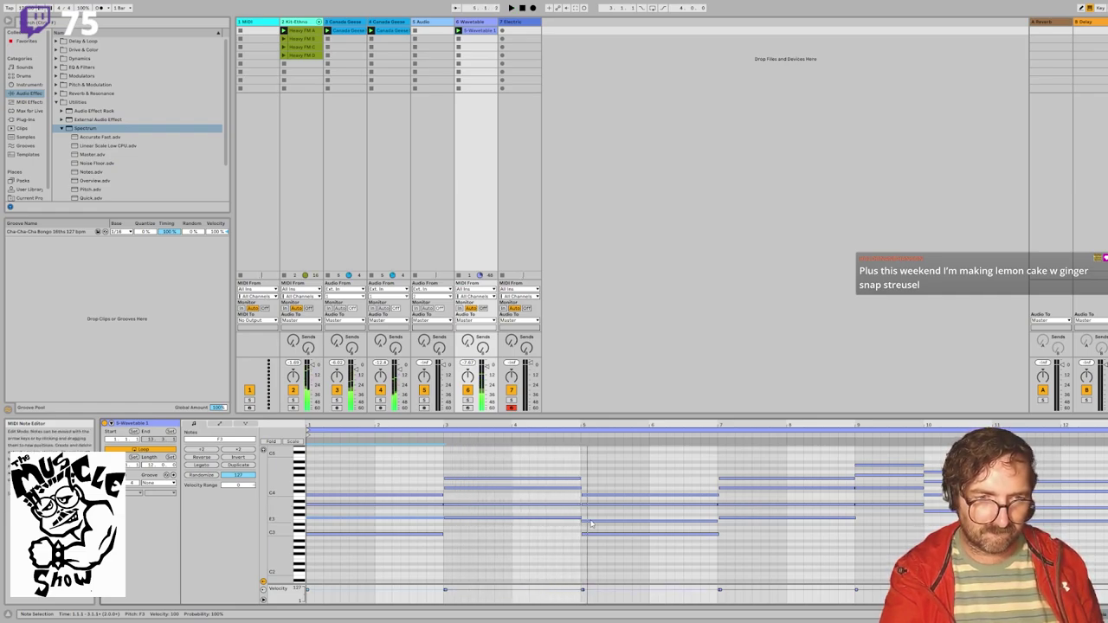
left_click(592, 522)
key("space")
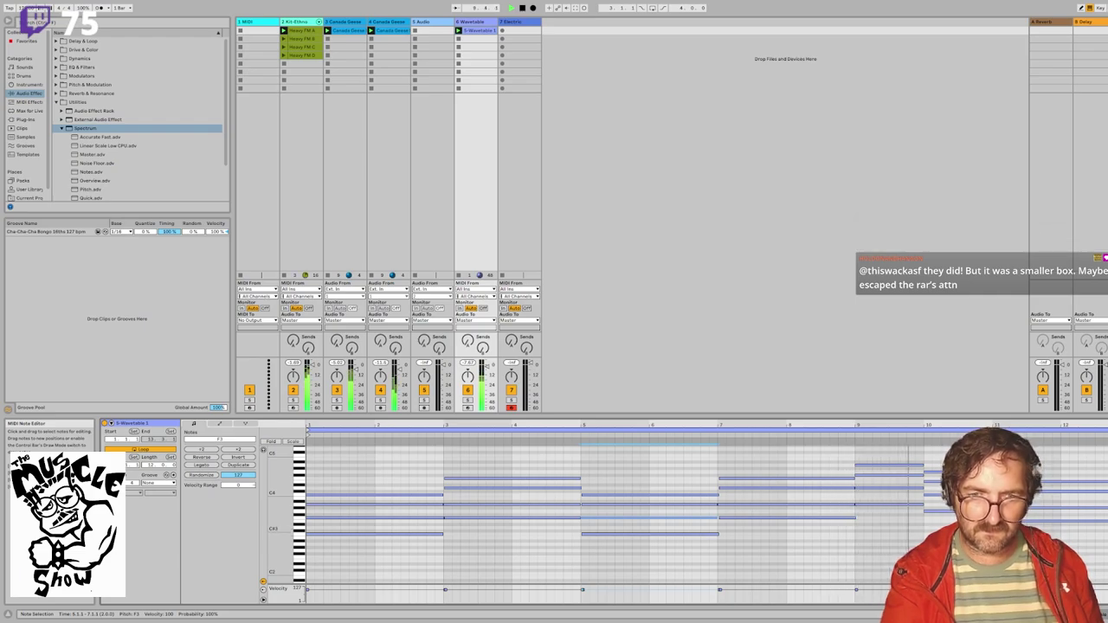
Step: Raise the chord in bar 9 to A#3–A#4 and play the clip
left_click_drag(894, 464, 897, 514)
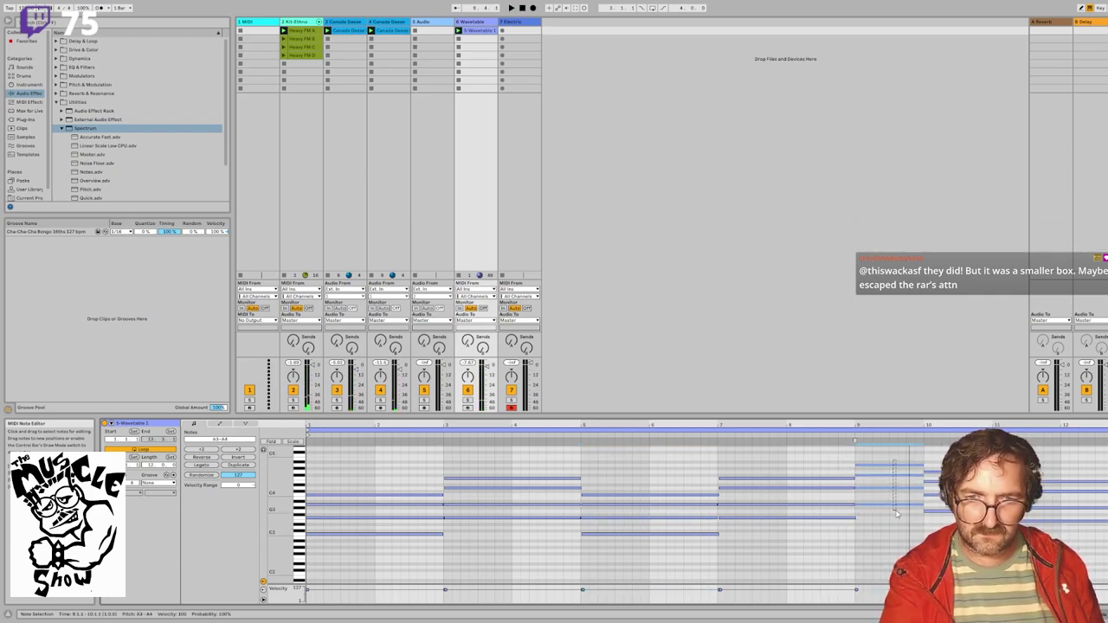
left_click_drag(895, 466, 896, 463)
key("space")
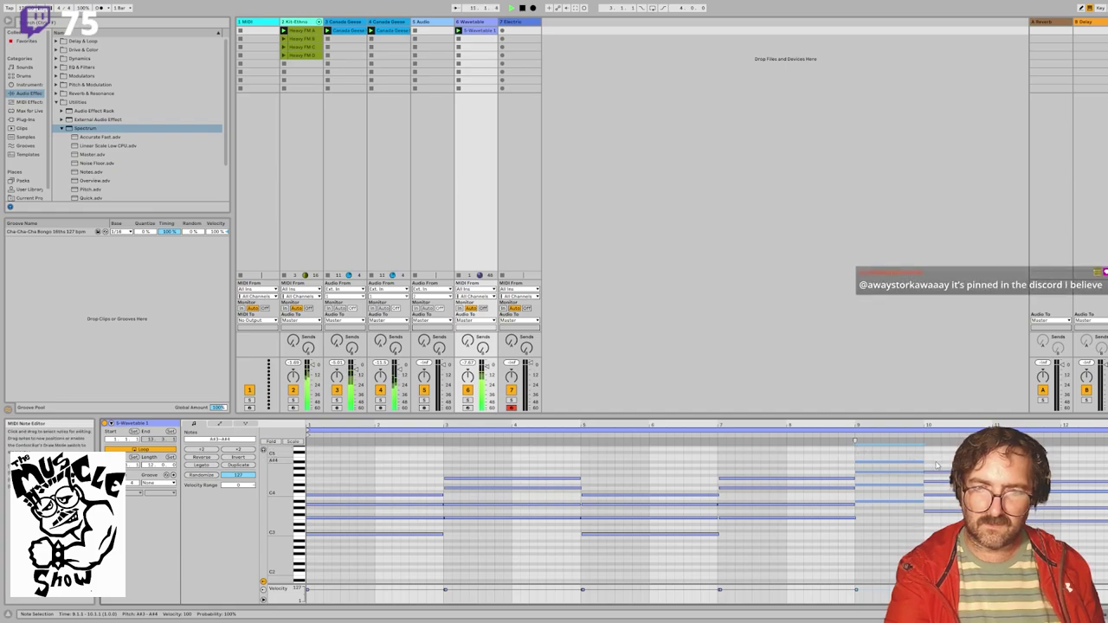
Step: Lower the chord in bars 11 and 12 to D3–D4 and play the clip
left_click_drag(1005, 473, 1030, 531)
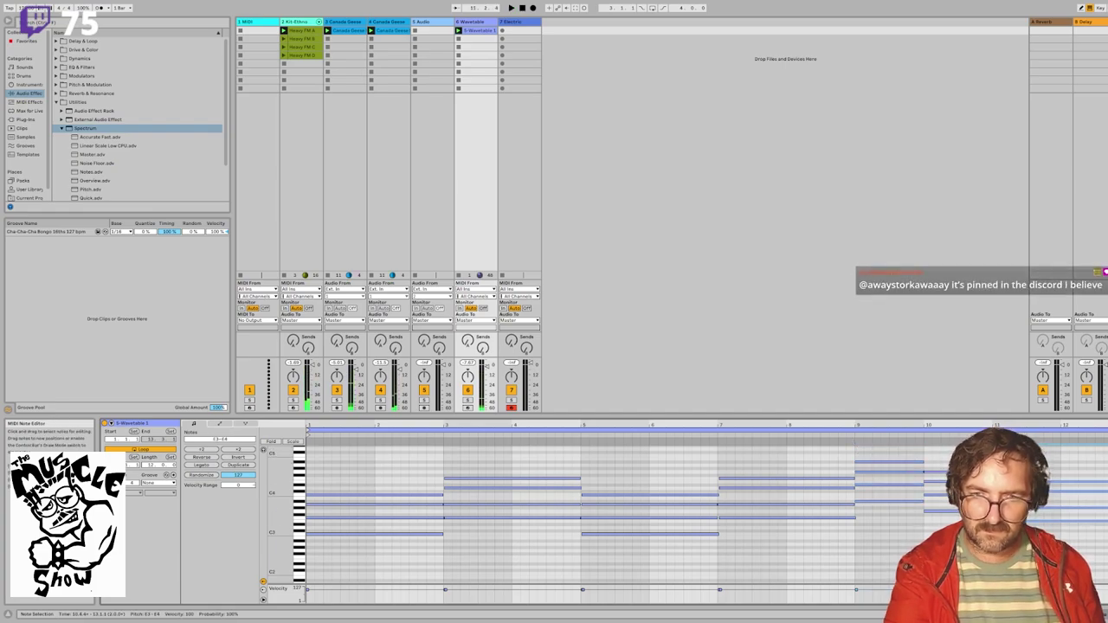
key("Down")
key("Down")
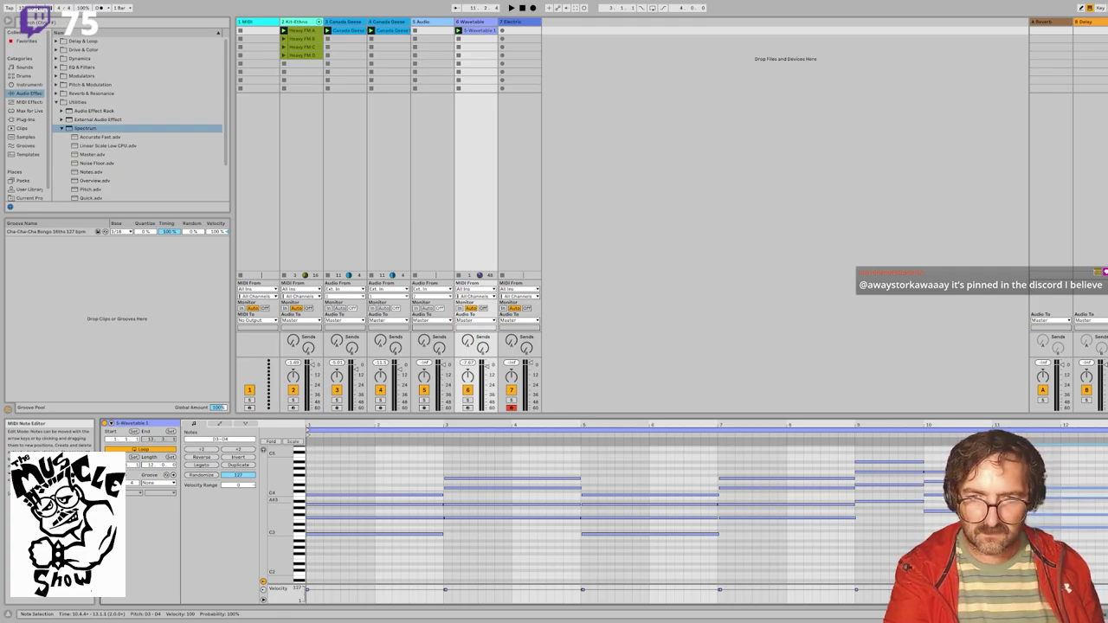
key("space")
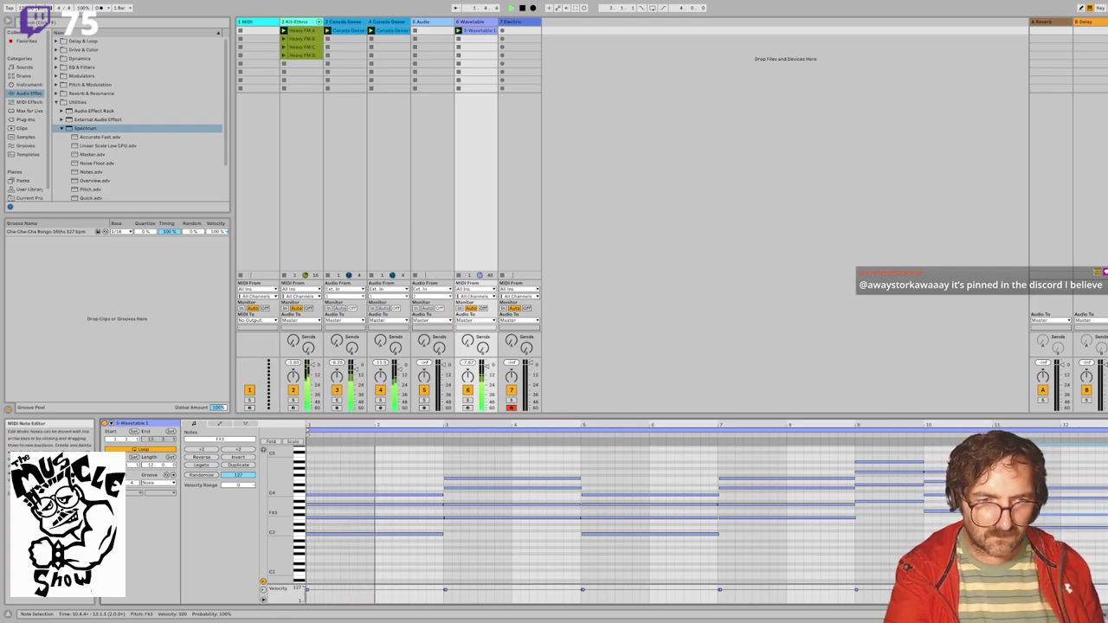
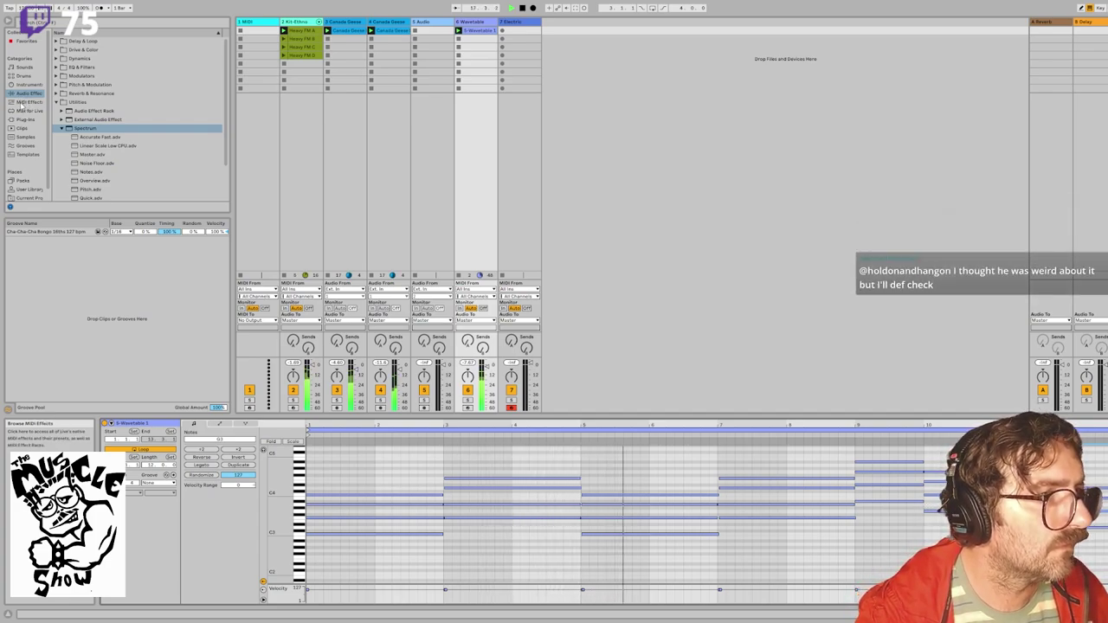
left_click(60, 128)
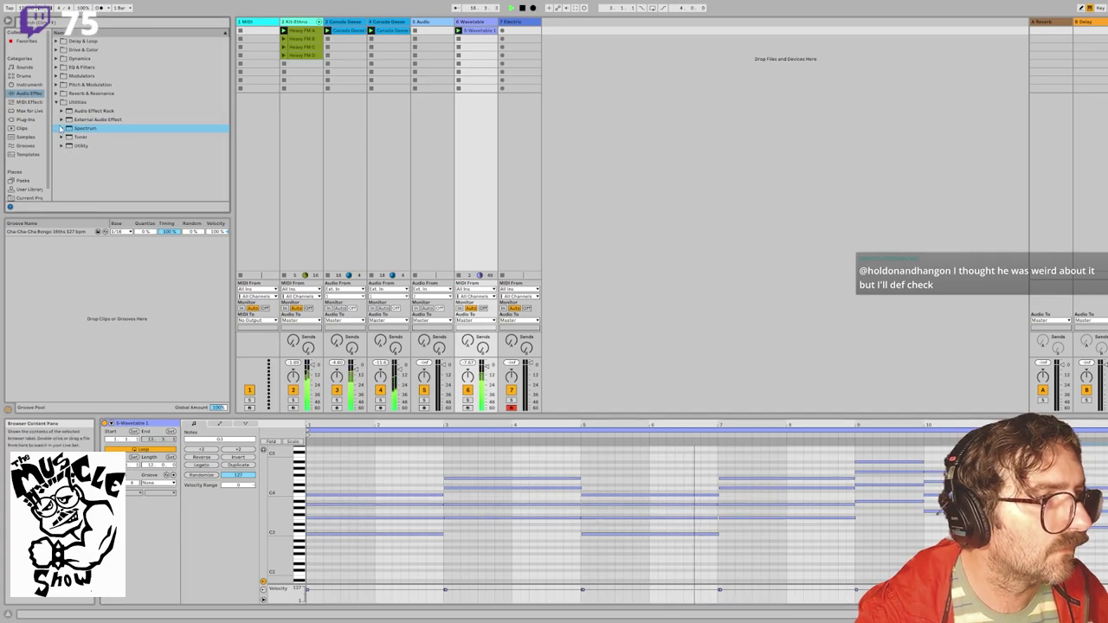
left_click(56, 103)
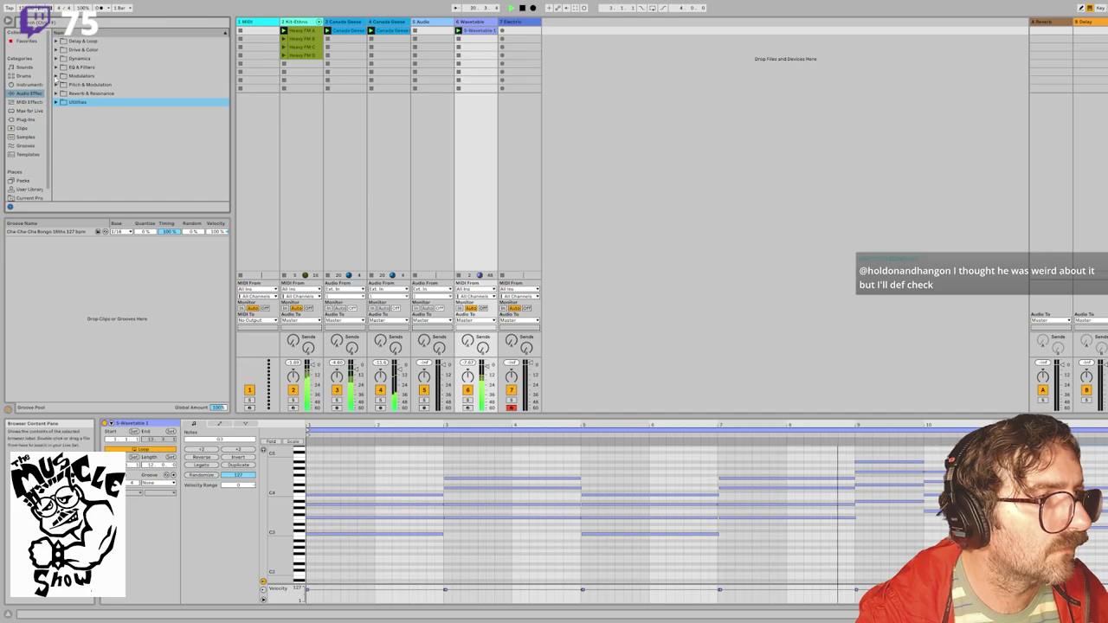
left_click(56, 77)
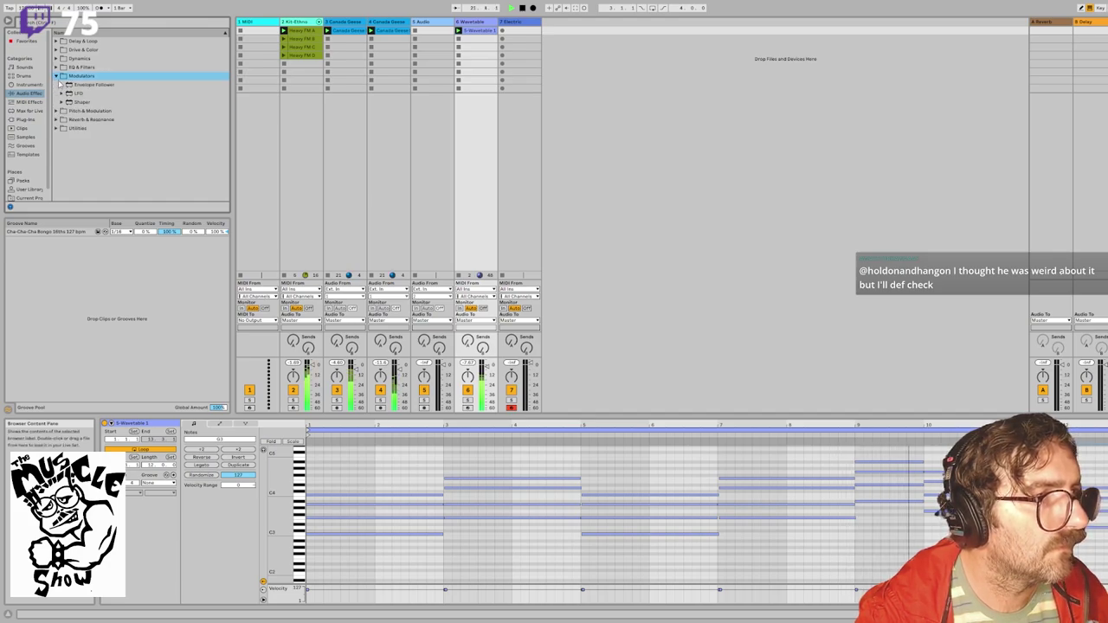
left_click(60, 85)
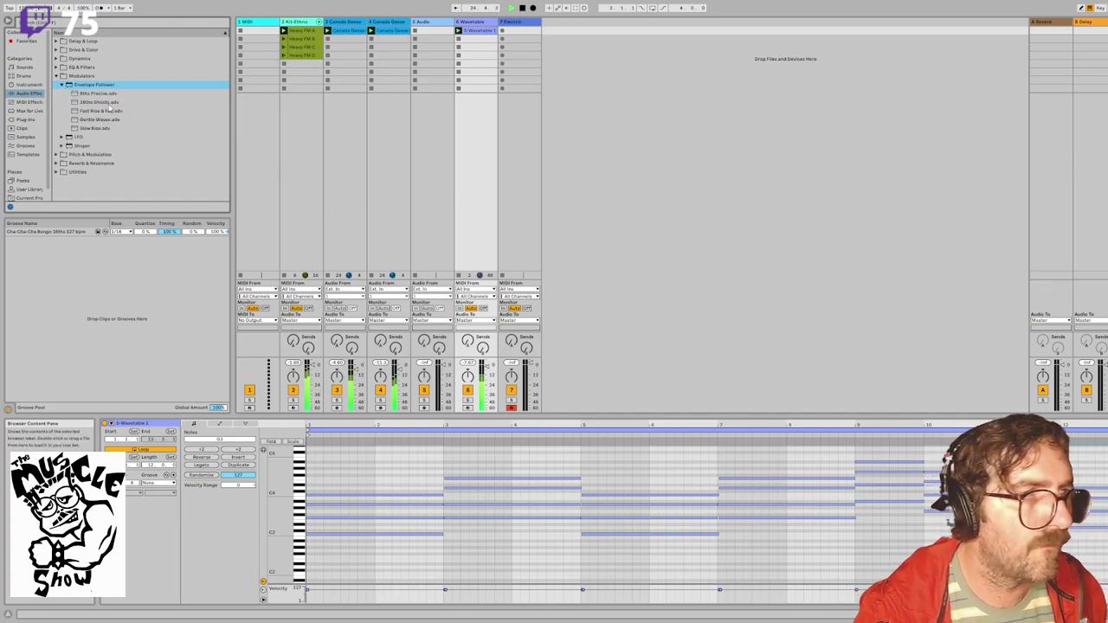
Step: Extend the Wavetable clip to 16 bars, copy the chords of bars 9–12 into bars 13–16 and play it
left_click_drag(983, 482, 1043, 527)
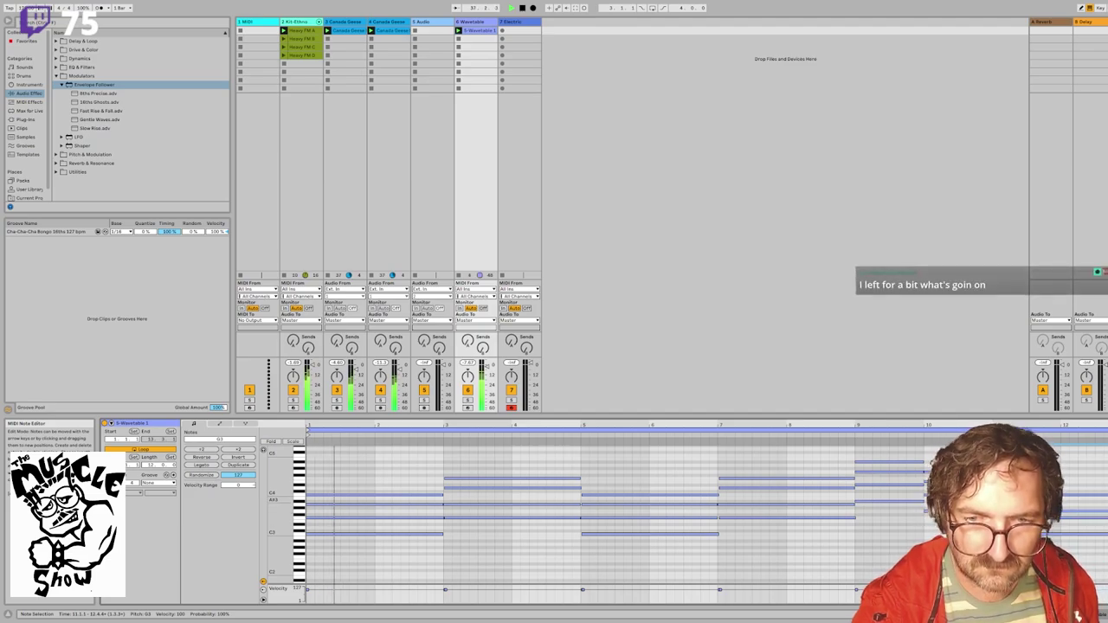
left_click(1107, 430)
left_click_drag(1104, 430, 1107, 430)
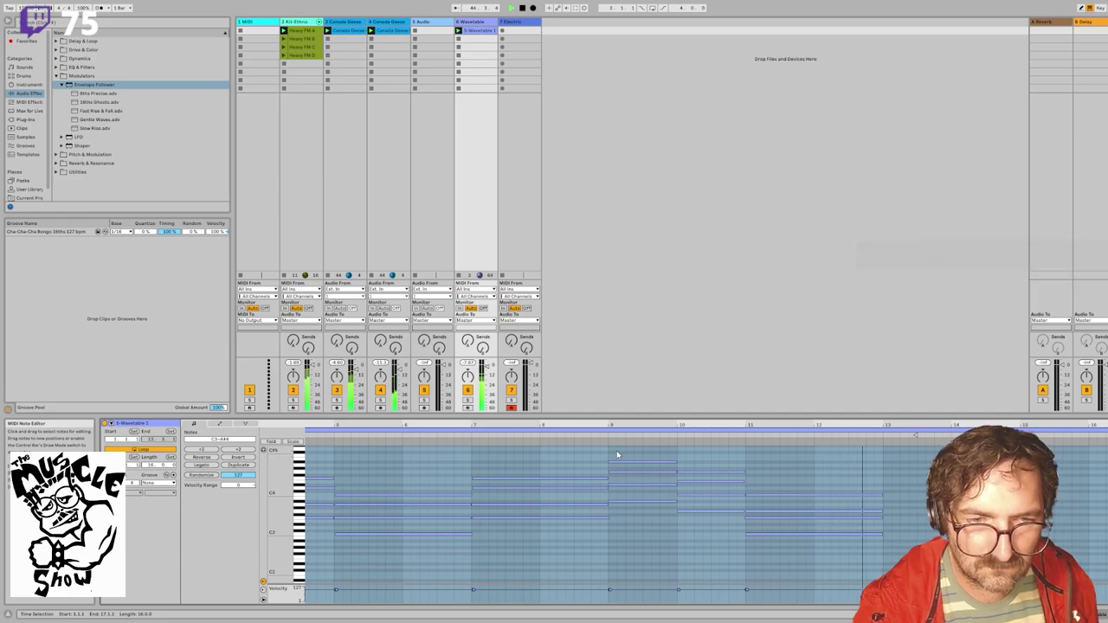
key("space")
left_click_drag(609, 453, 887, 558)
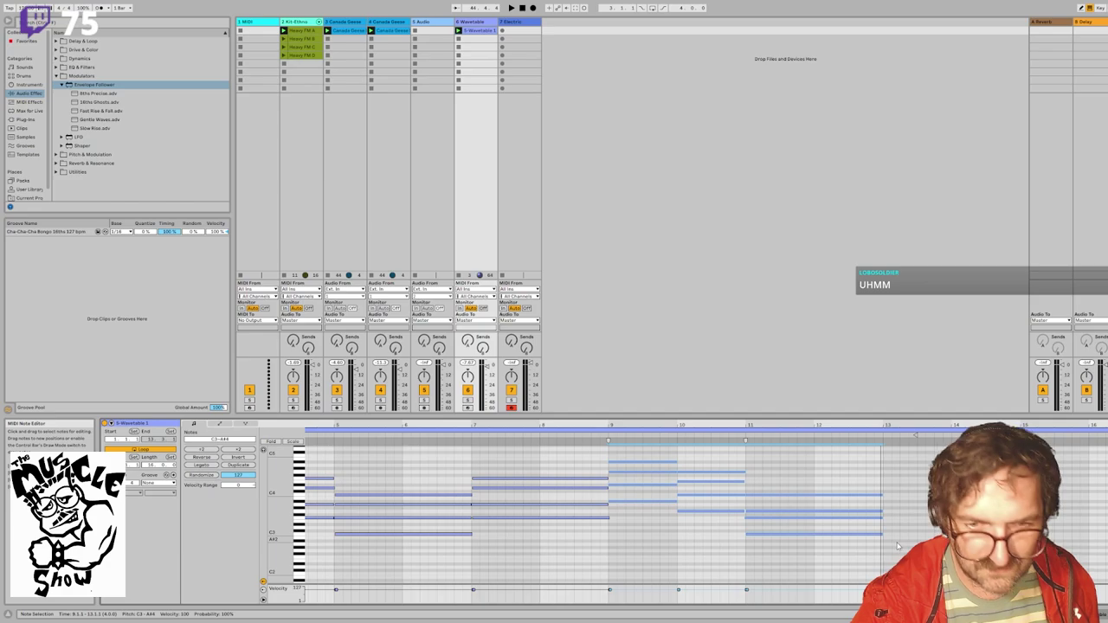
key("ctrl+d")
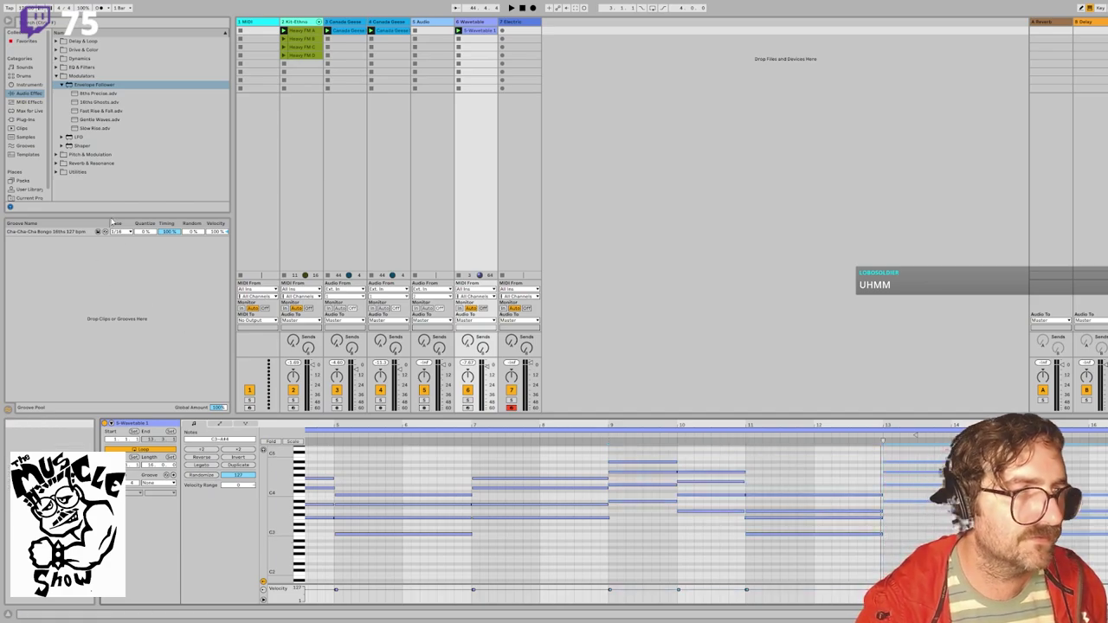
key("space")
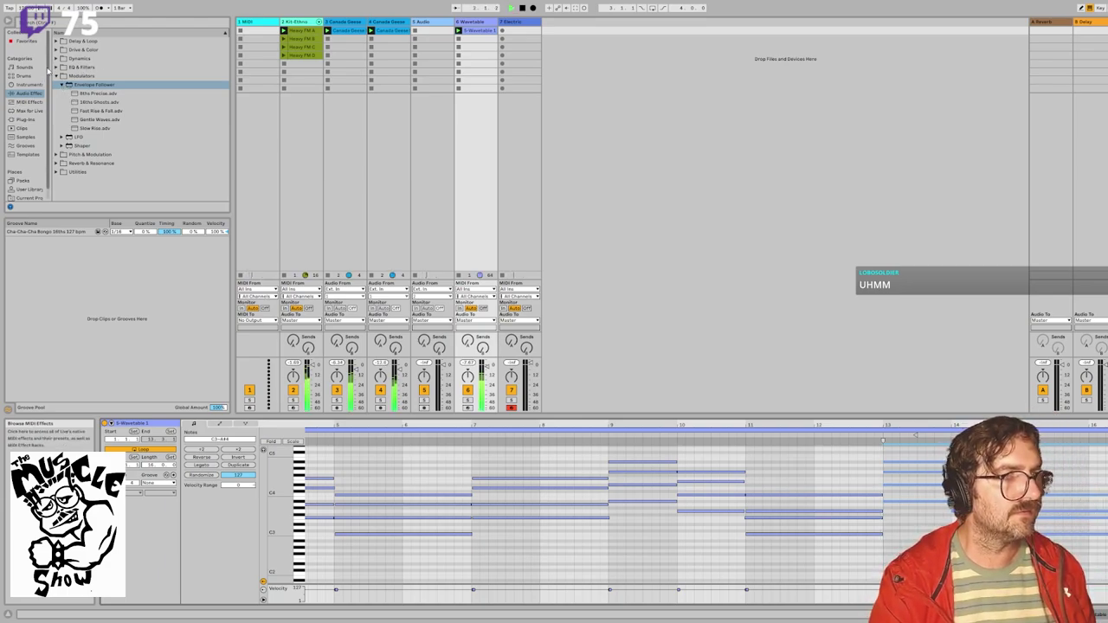
Step: Add the Overdrive preset Distort from the Drive & Color effects to the Wavetable track
left_click(59, 49)
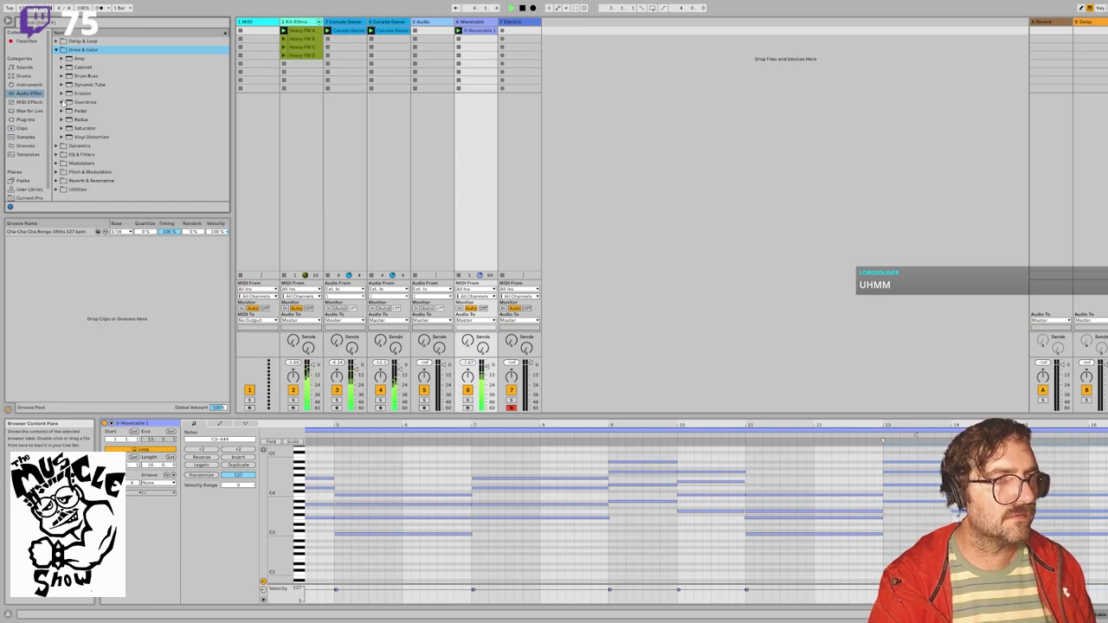
left_click(62, 103)
left_click(86, 111)
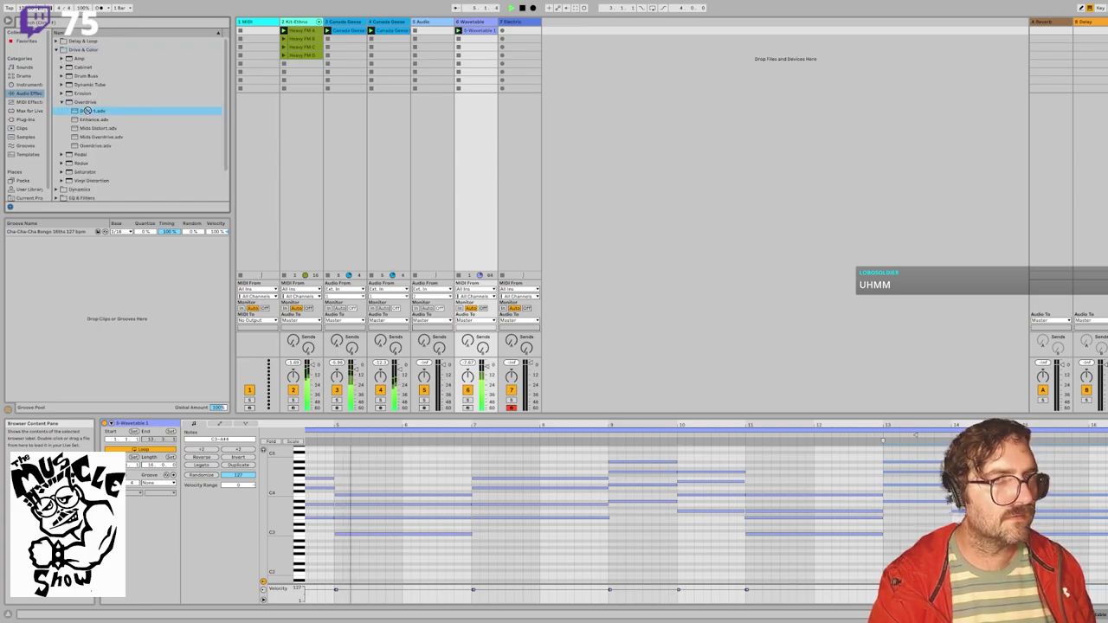
left_click_drag(88, 111, 484, 25)
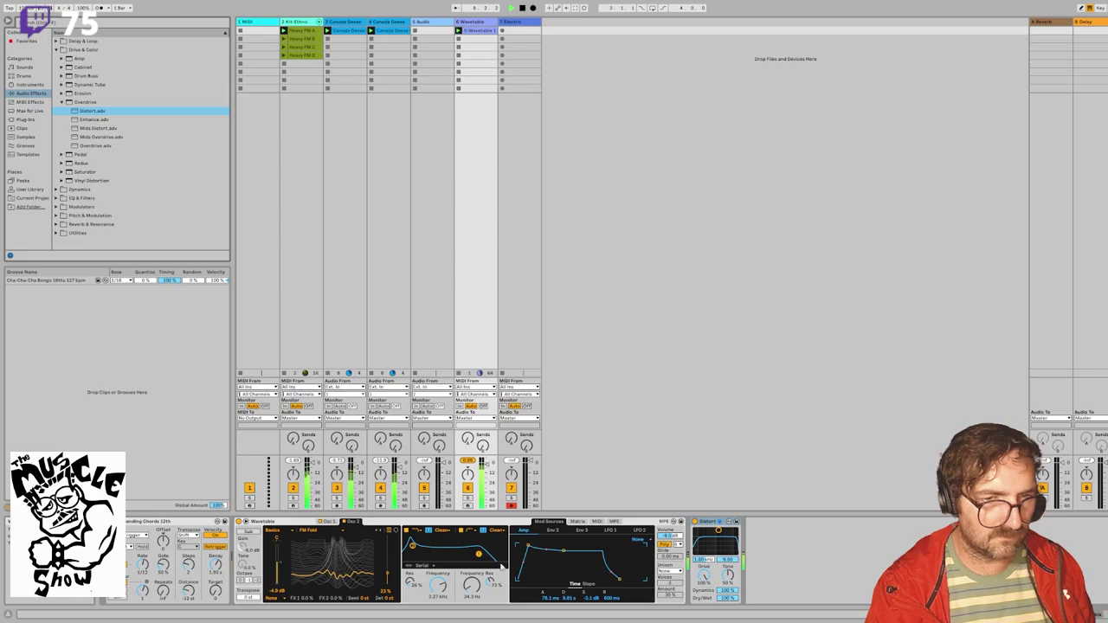
Step: Lower the Distort effect's filter frequency, narrow its bandwidth, and reduce the Wavetable track's volume
left_click_drag(718, 530, 710, 548)
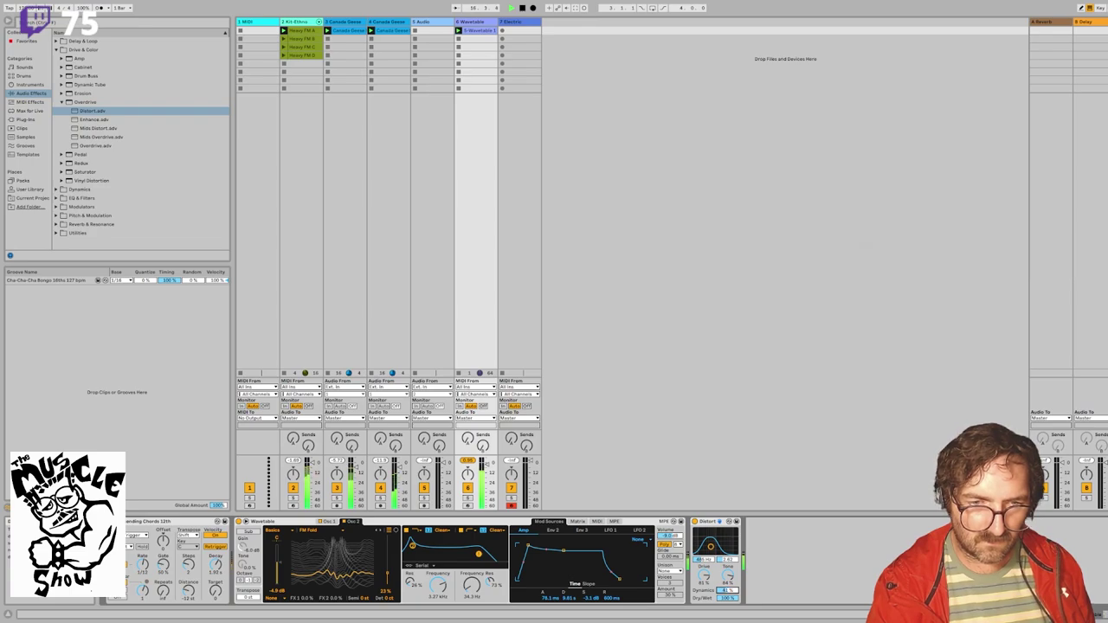
left_click_drag(711, 547, 711, 550)
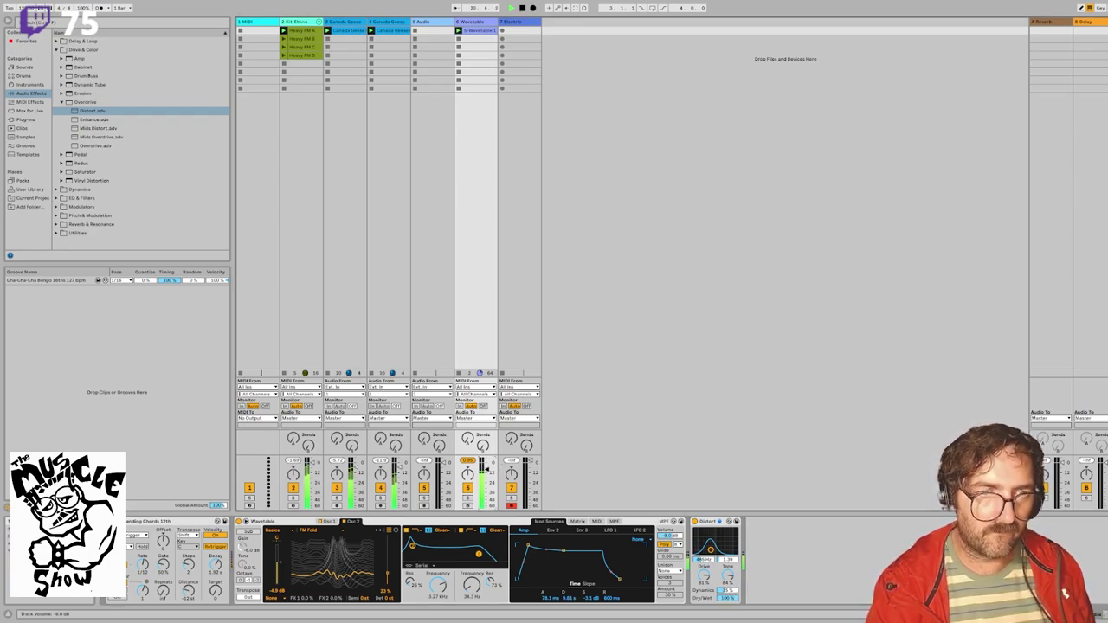
left_click_drag(485, 470, 487, 473)
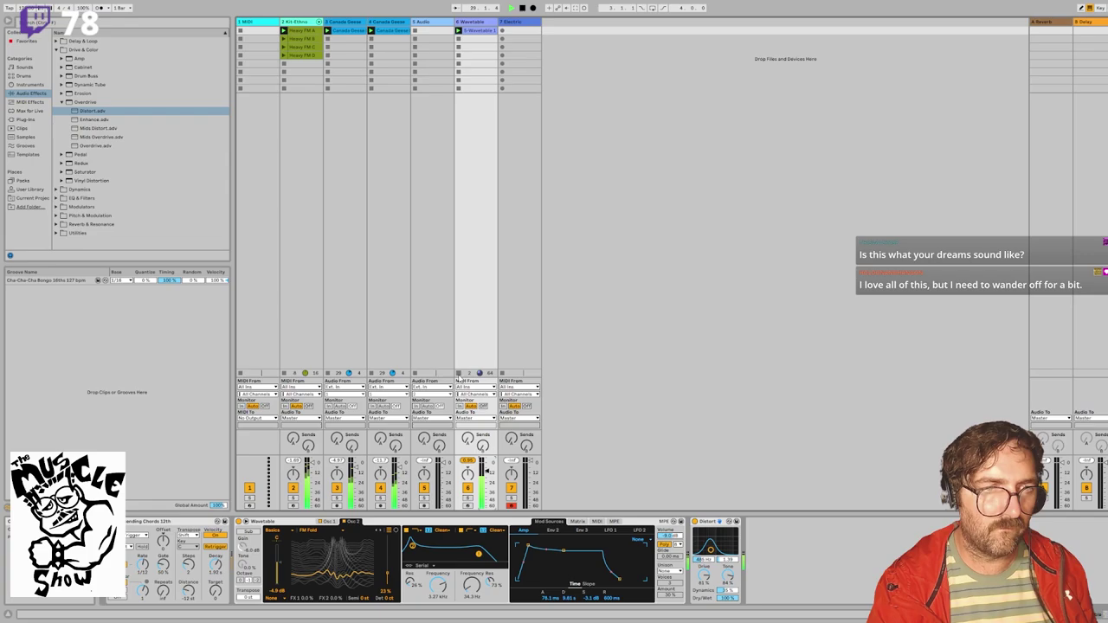
Step: Launch the Heavy FM B clip on the percussion kit track and duplicate that track with its clips
left_click(283, 40)
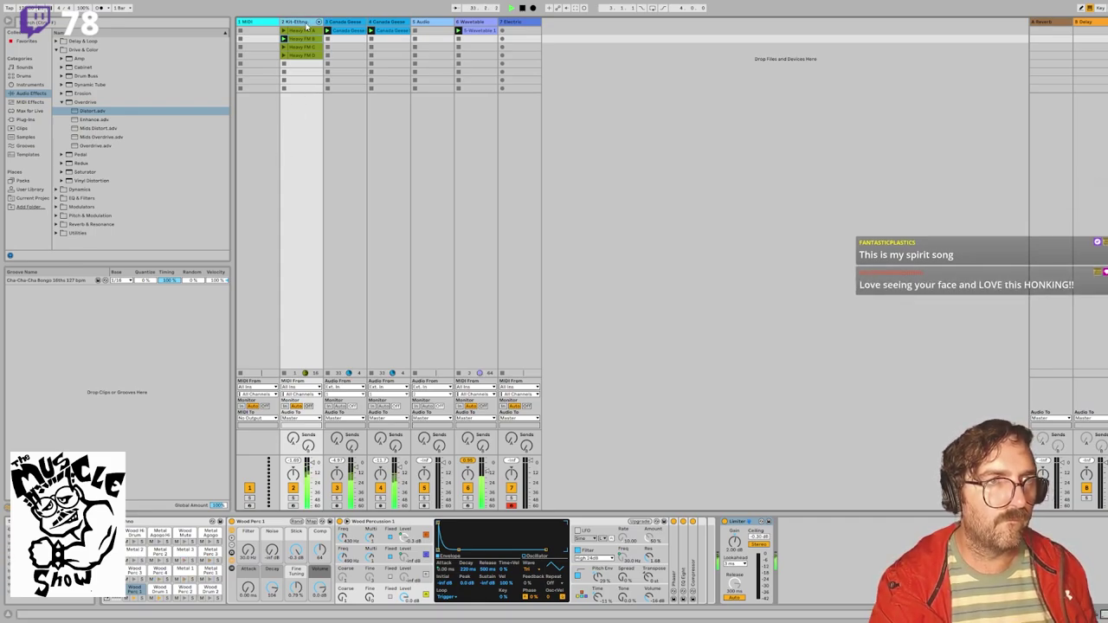
key("ctrl+d")
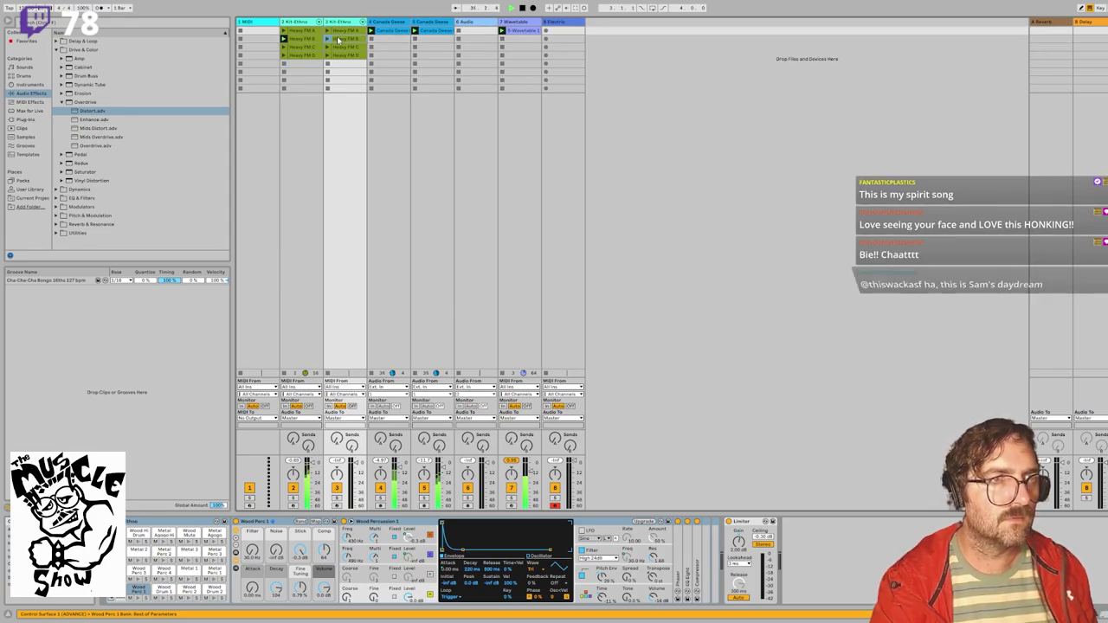
left_click(336, 39)
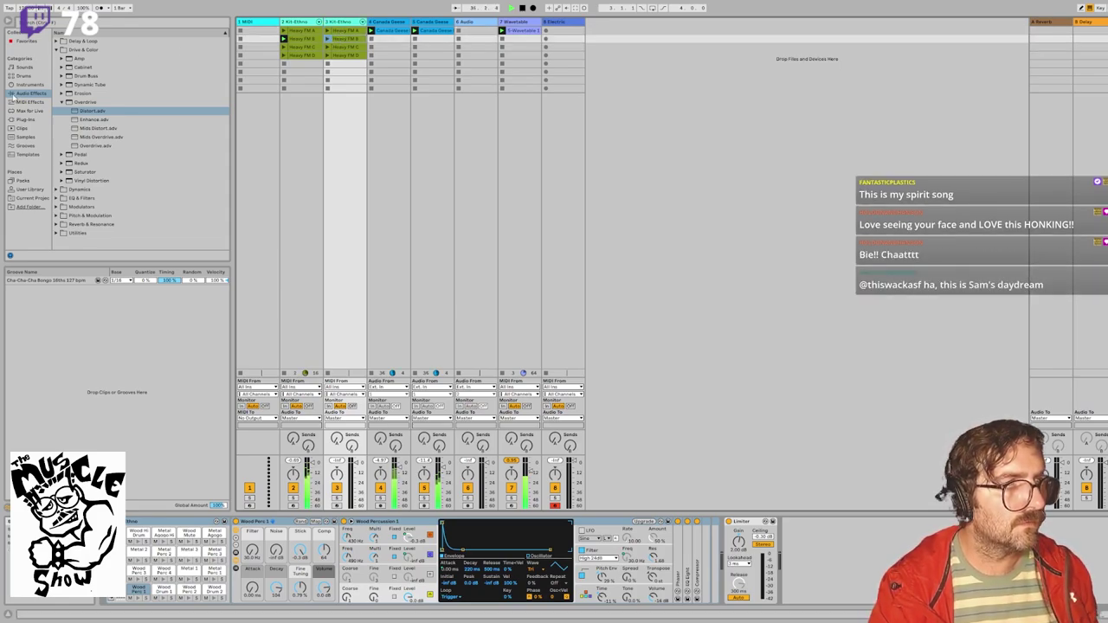
Step: Browse the drum kit presets and pick out the Classic Records Beatbox kit
left_click(24, 76)
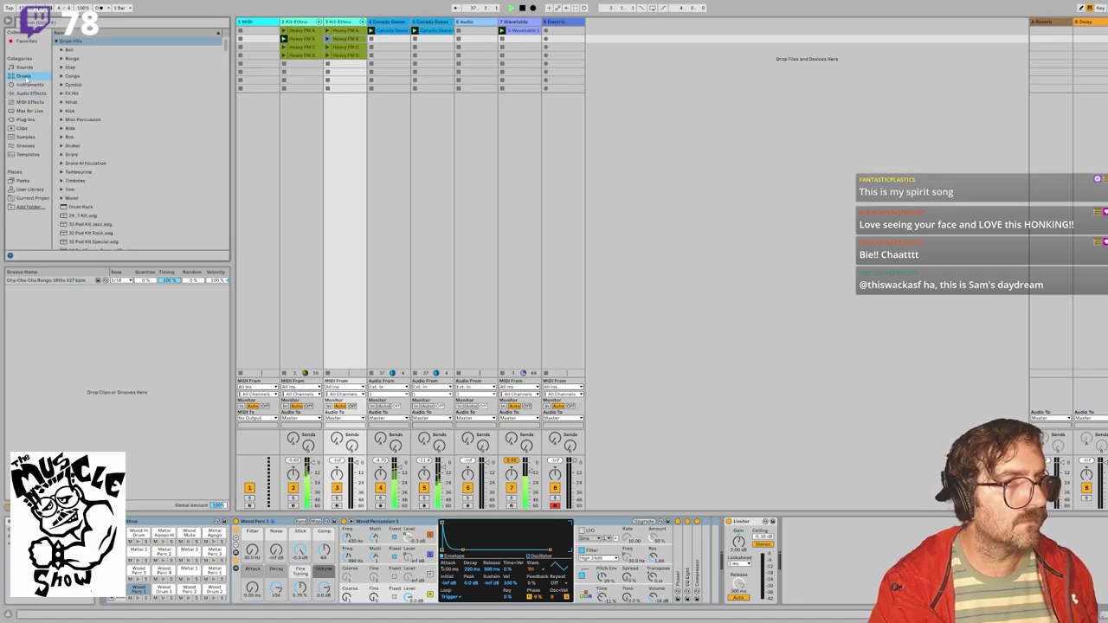
left_click(57, 41)
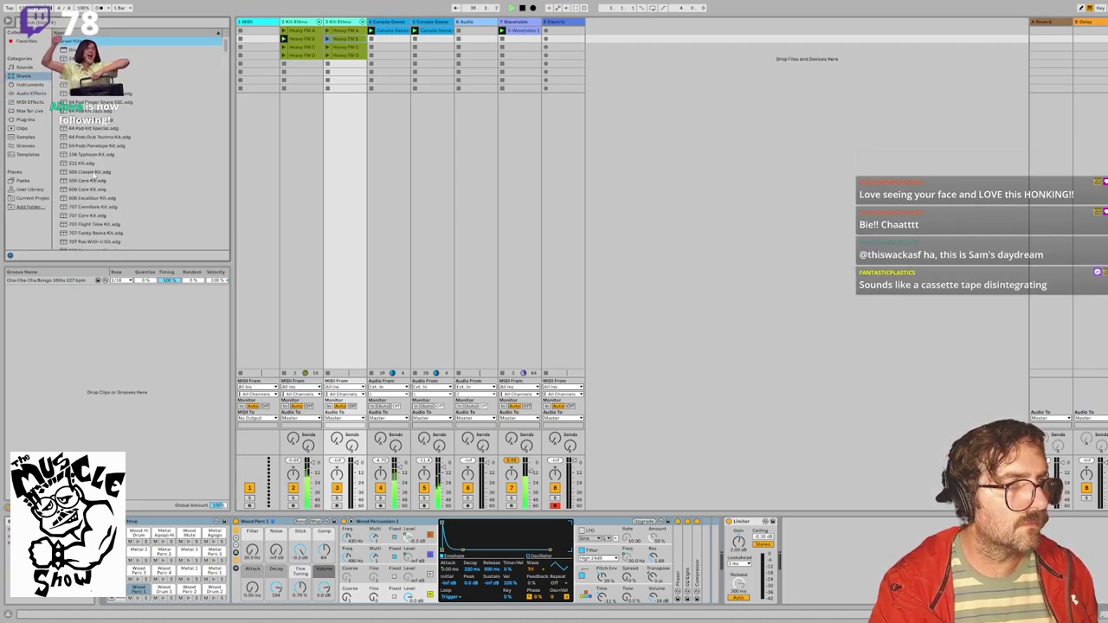
scroll(92, 173, "down", 6)
scroll(93, 178, "down", 10)
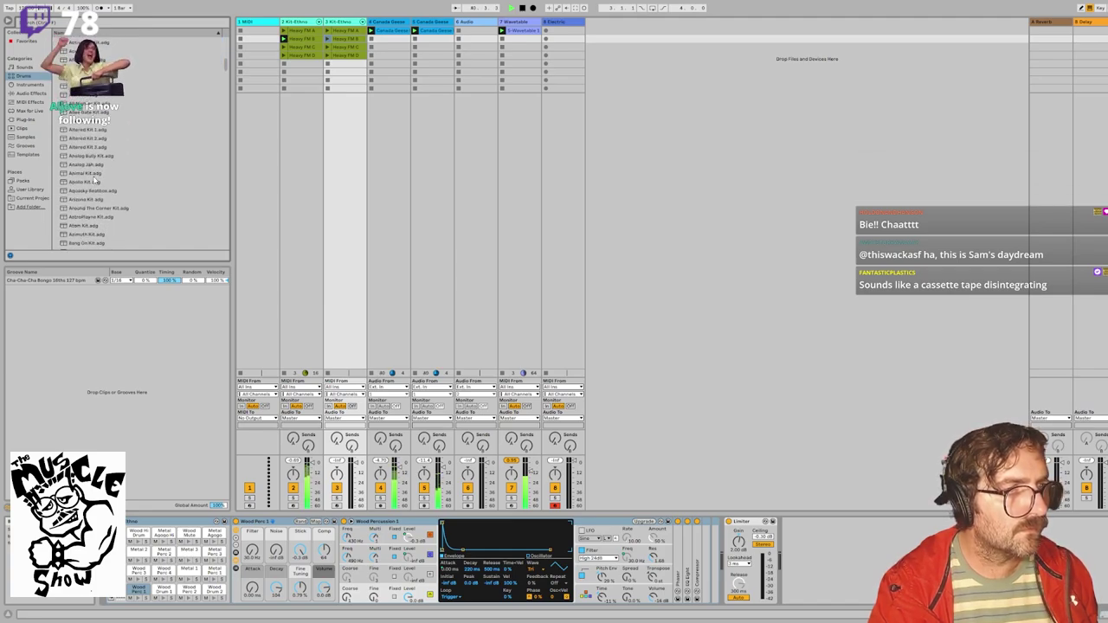
scroll(92, 182, "down", 8)
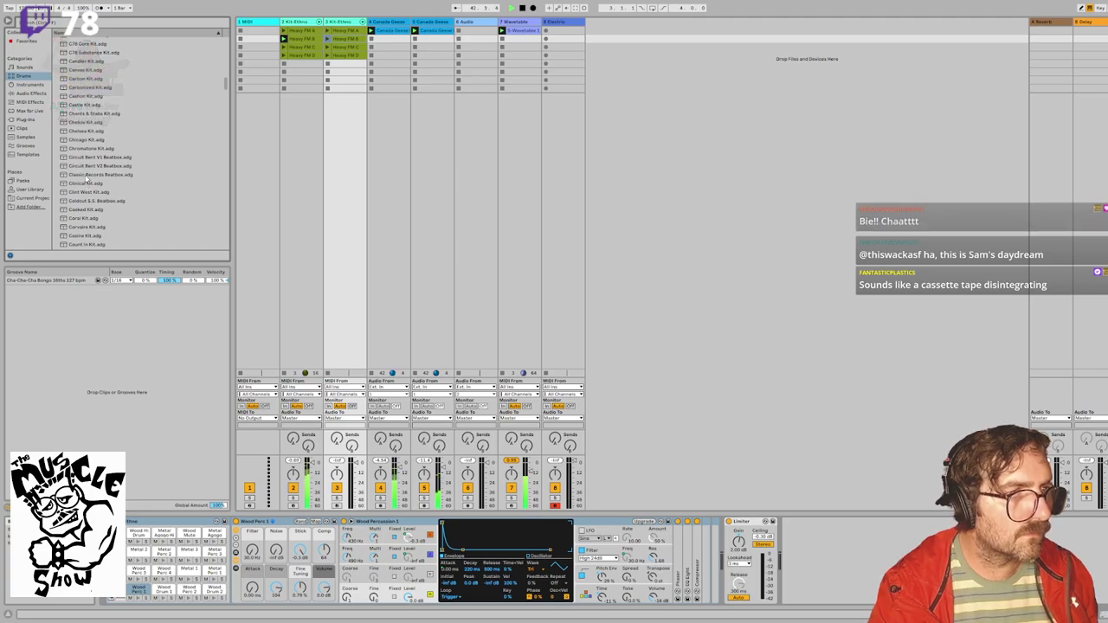
left_click(93, 175)
left_click(386, 22)
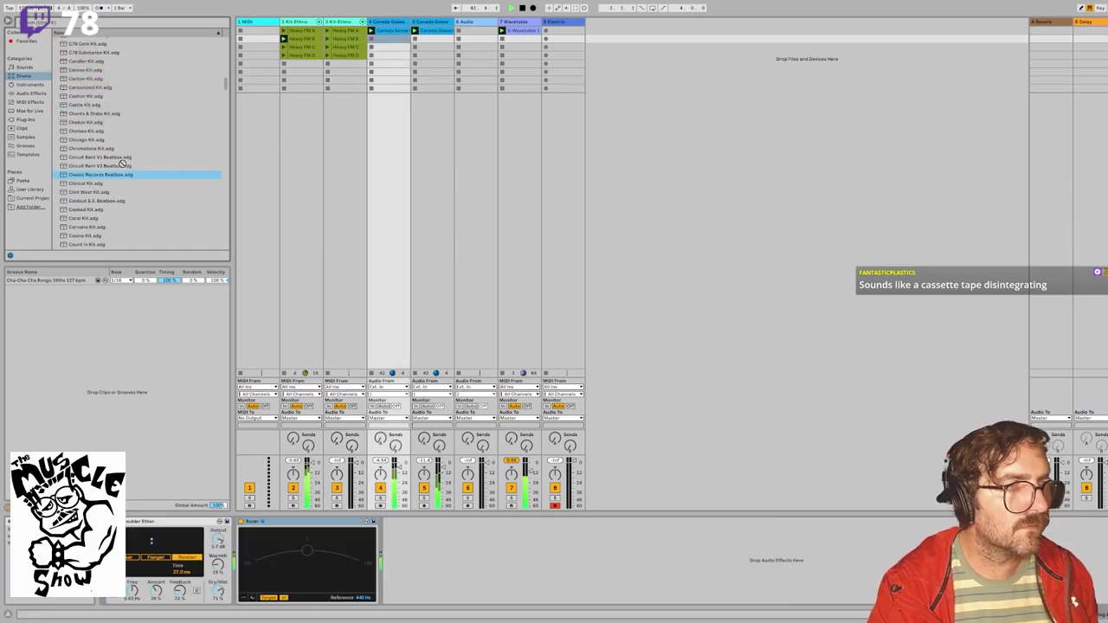
Step: Load the Funk Constructor Beatbox kit onto the duplicated percussion track and launch its Heavy FM B clip
scroll(110, 179, "down", 2)
scroll(109, 179, "down", 8)
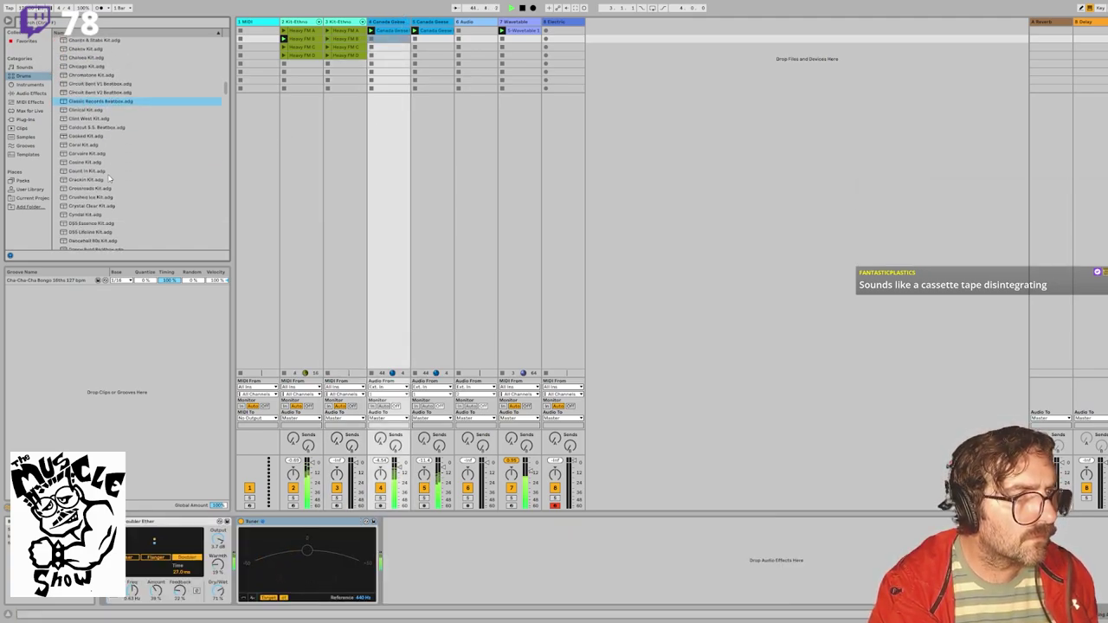
scroll(110, 179, "down", 5)
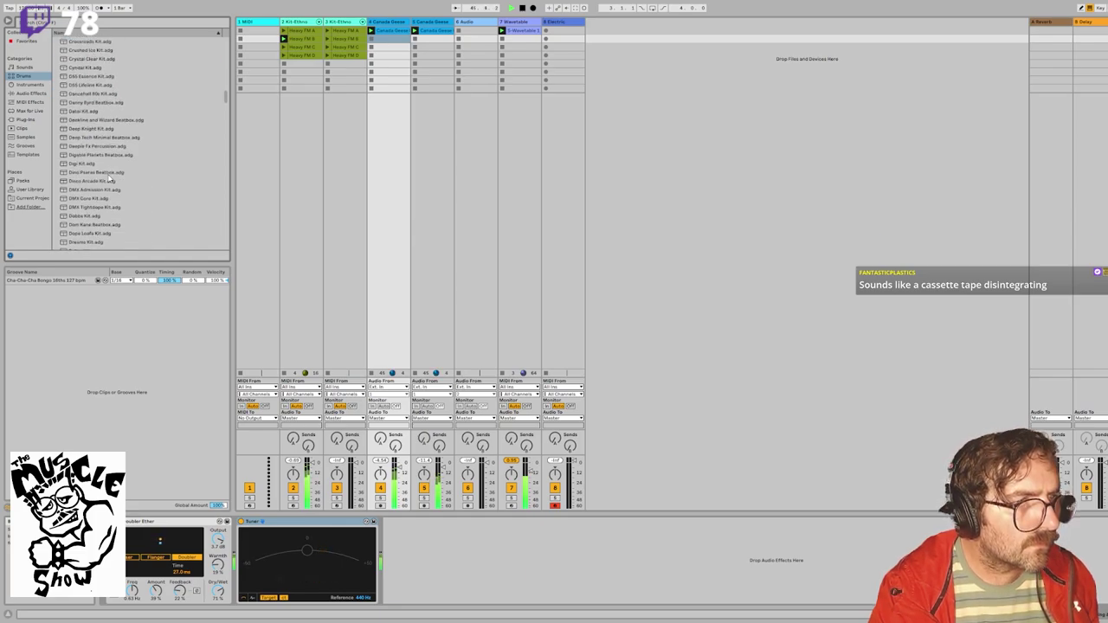
scroll(85, 177, "down", 11)
scroll(86, 177, "down", 3)
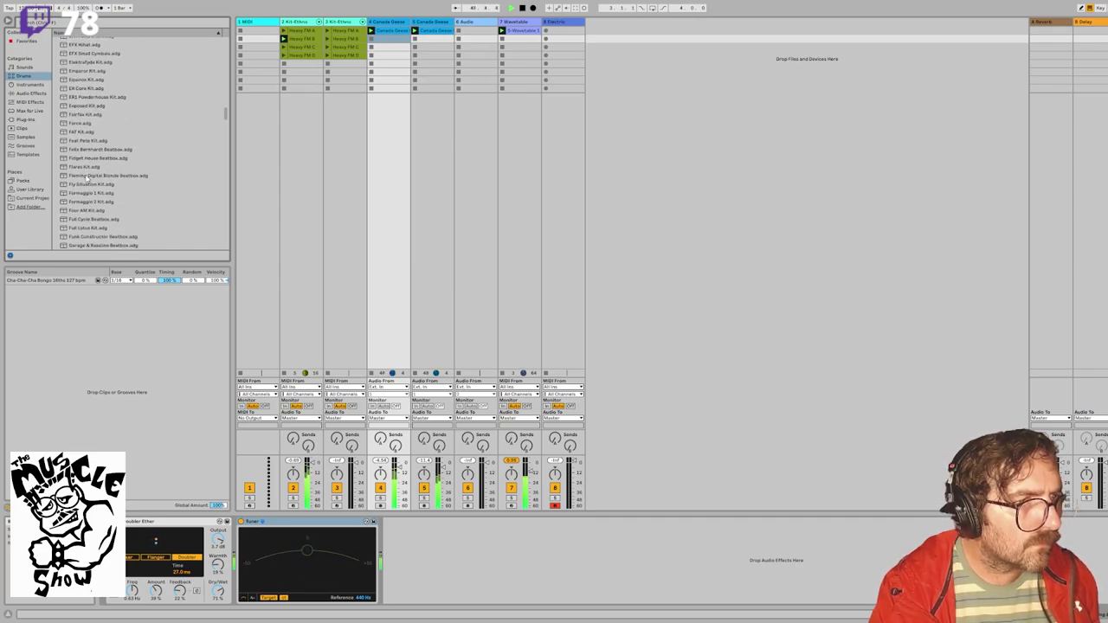
scroll(86, 177, "down", 3)
left_click(87, 182)
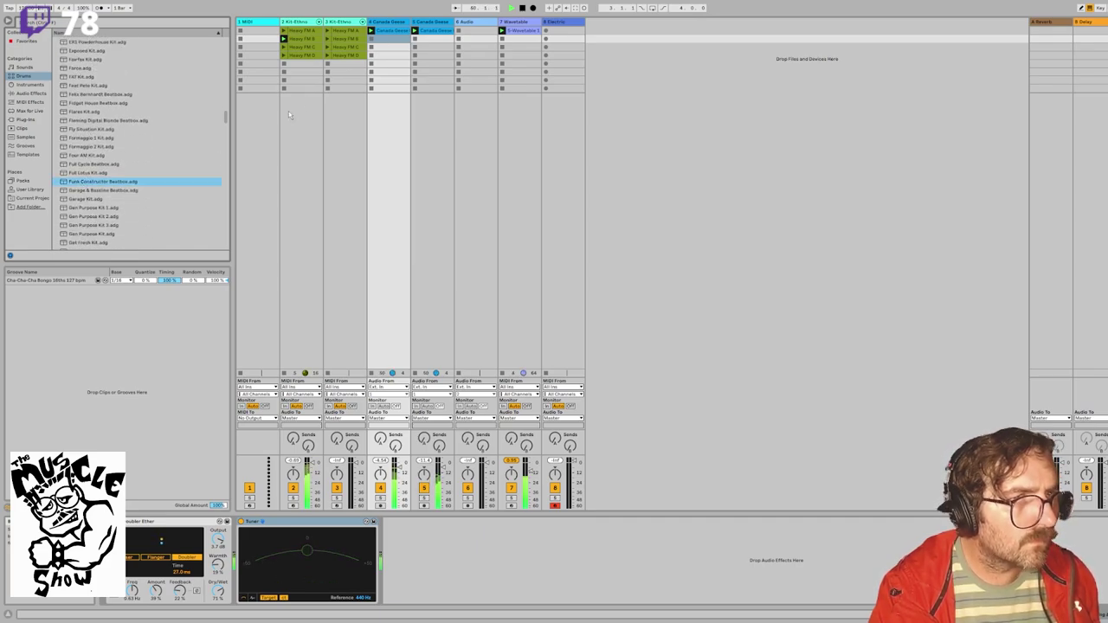
left_click(345, 20)
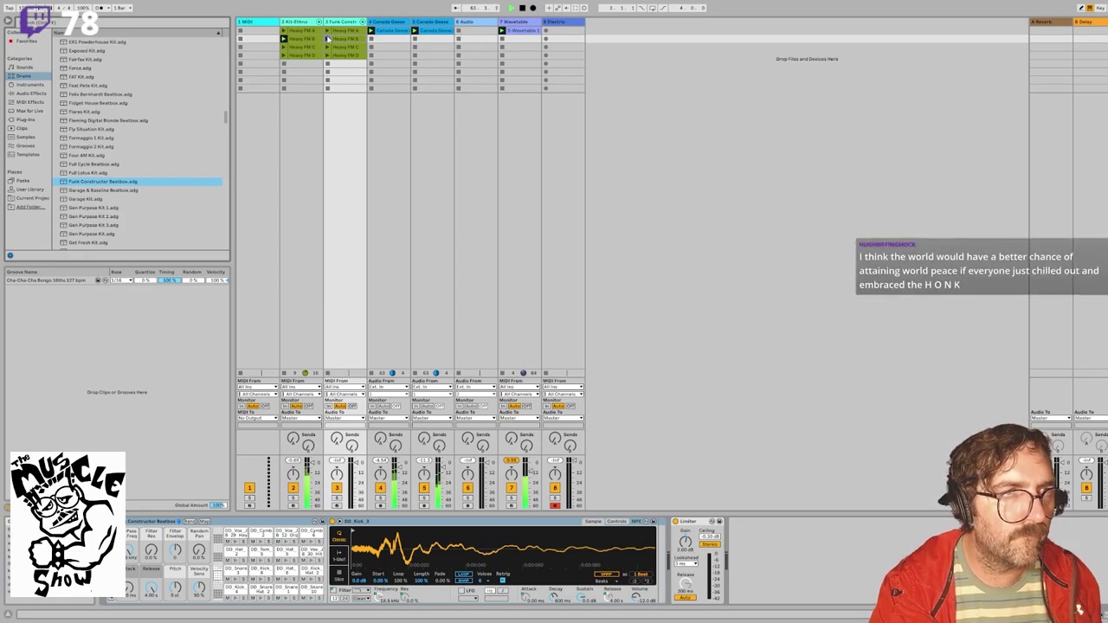
left_click(328, 39)
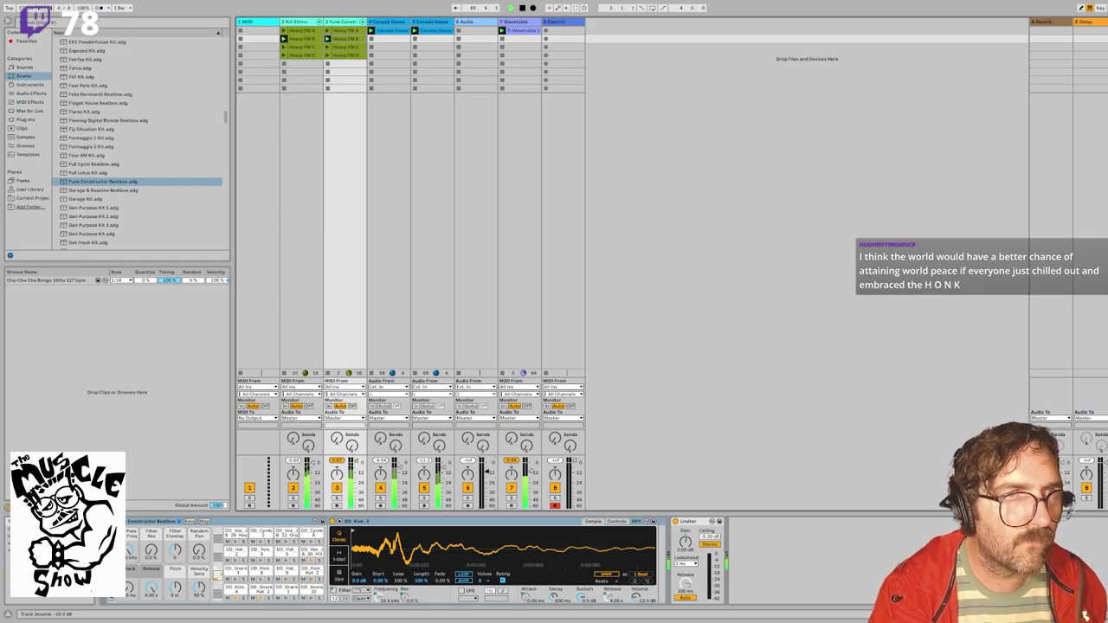
Step: Slightly lower the Wavetable track's volume and load the Garage Kit onto the second percussion track
left_click_drag(533, 475, 531, 475)
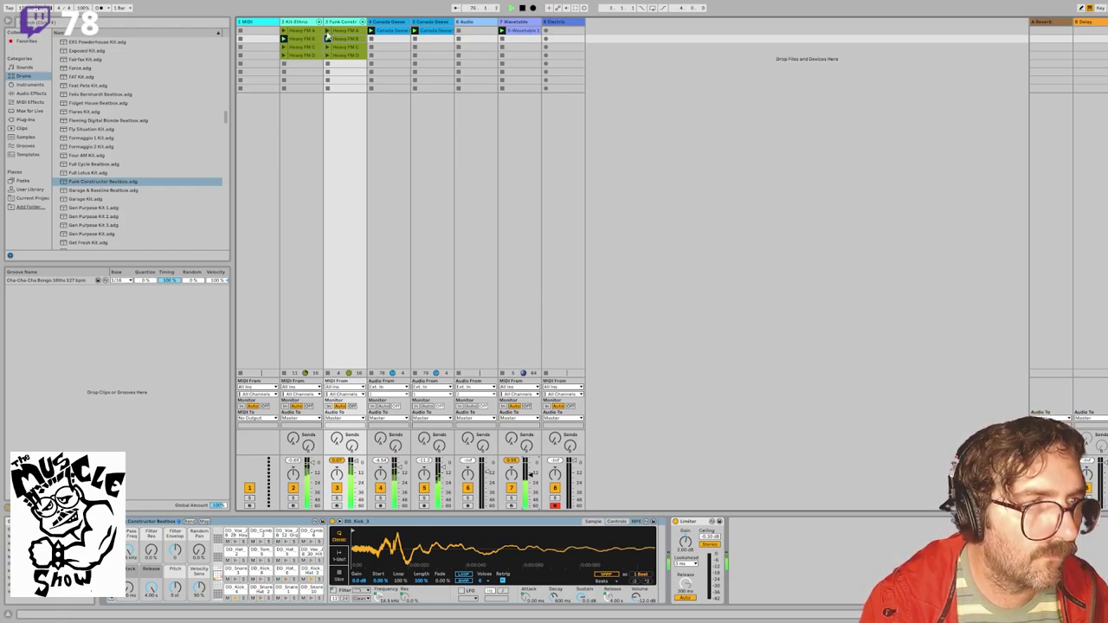
left_click(94, 199)
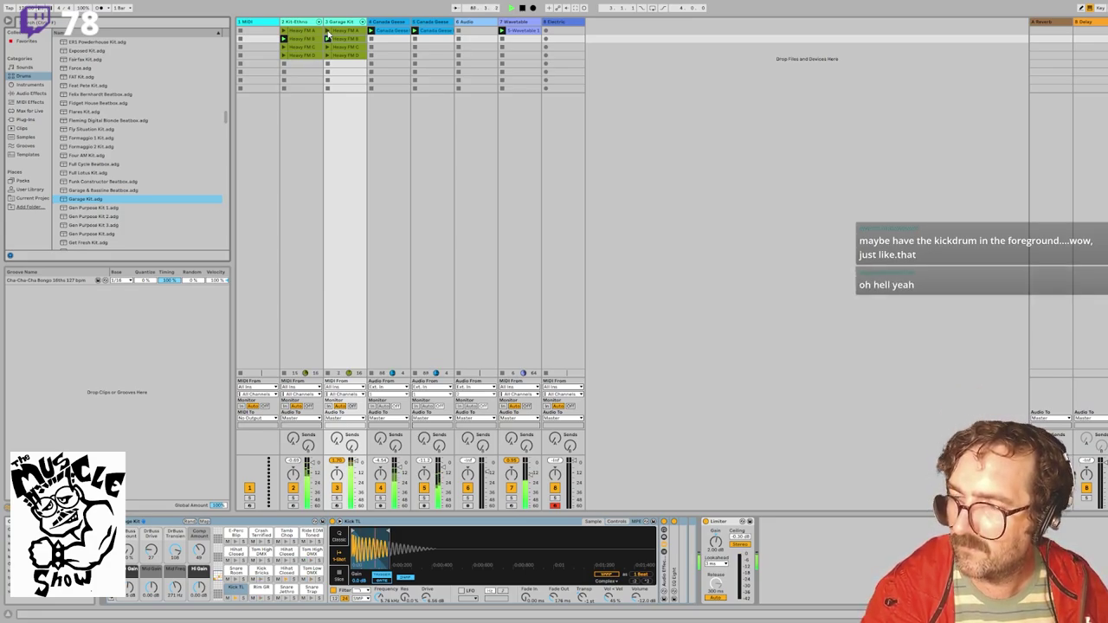
Step: Try the Heavy FM A clip on the Garage Kit track and launch the Heavy FM C clips on both percussion tracks
left_click(327, 34)
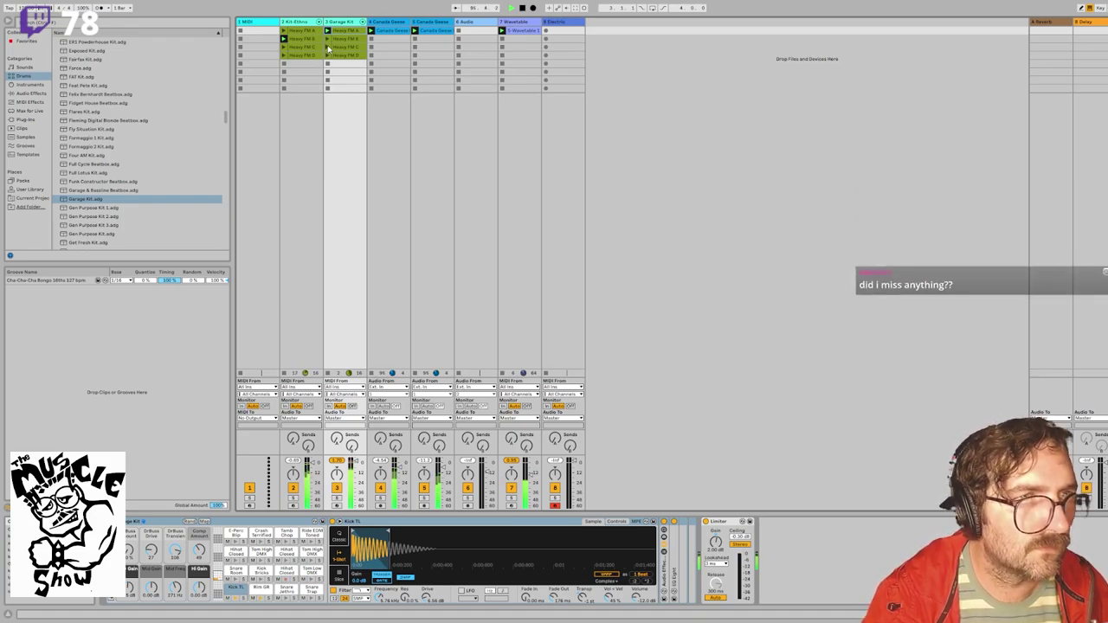
left_click(328, 48)
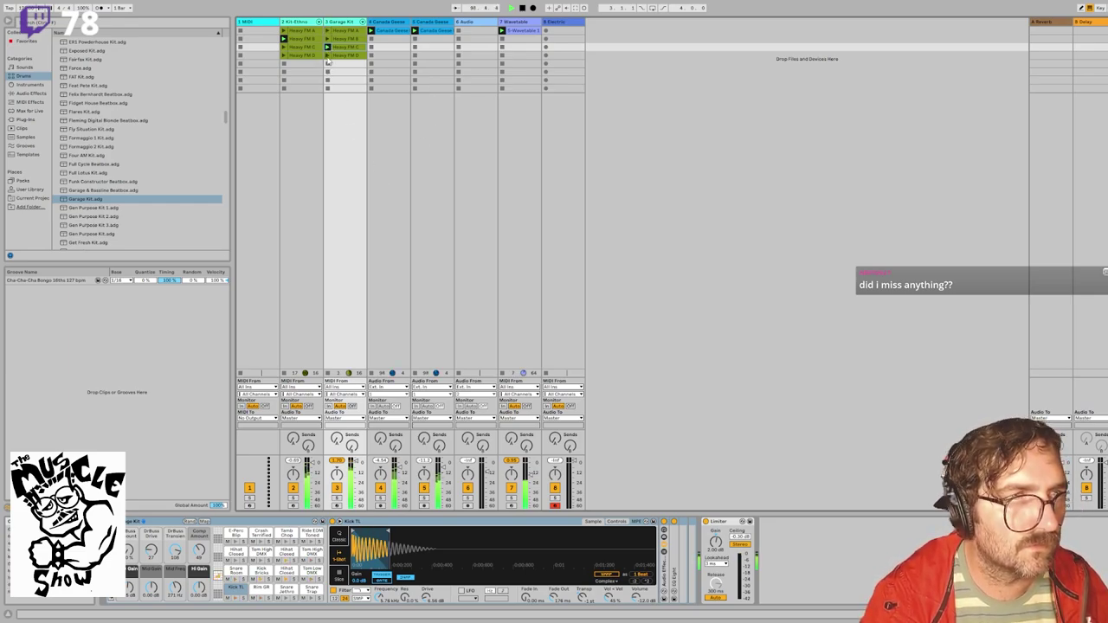
left_click(284, 50)
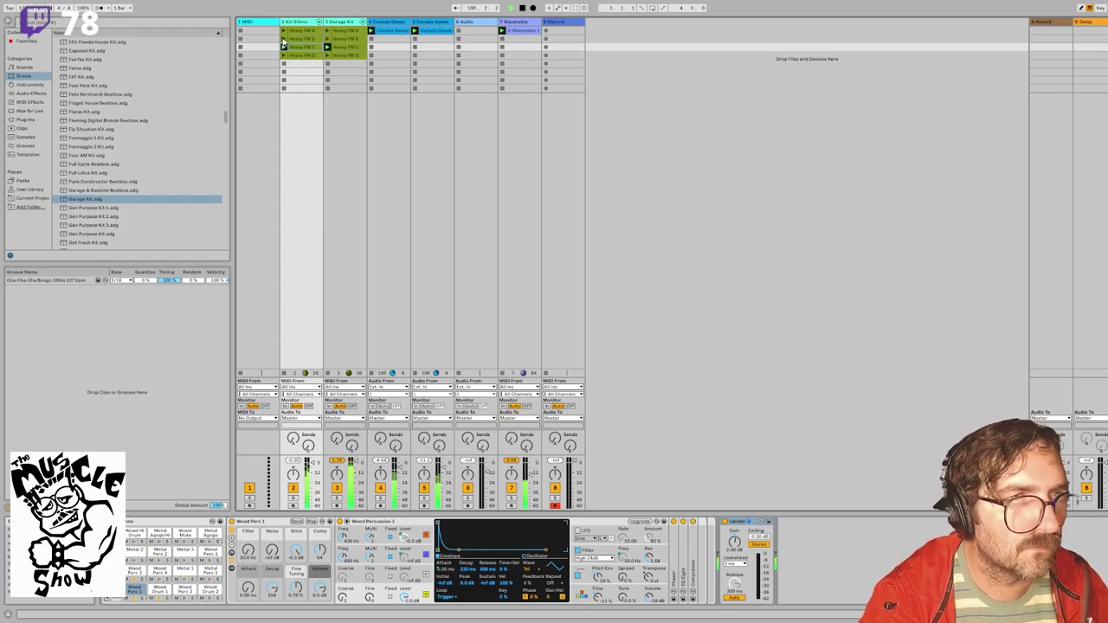
Step: Duplicate the first goose track's Canada Geese clip into the slot below and set the copy's warp mode to Complex
left_click(400, 42)
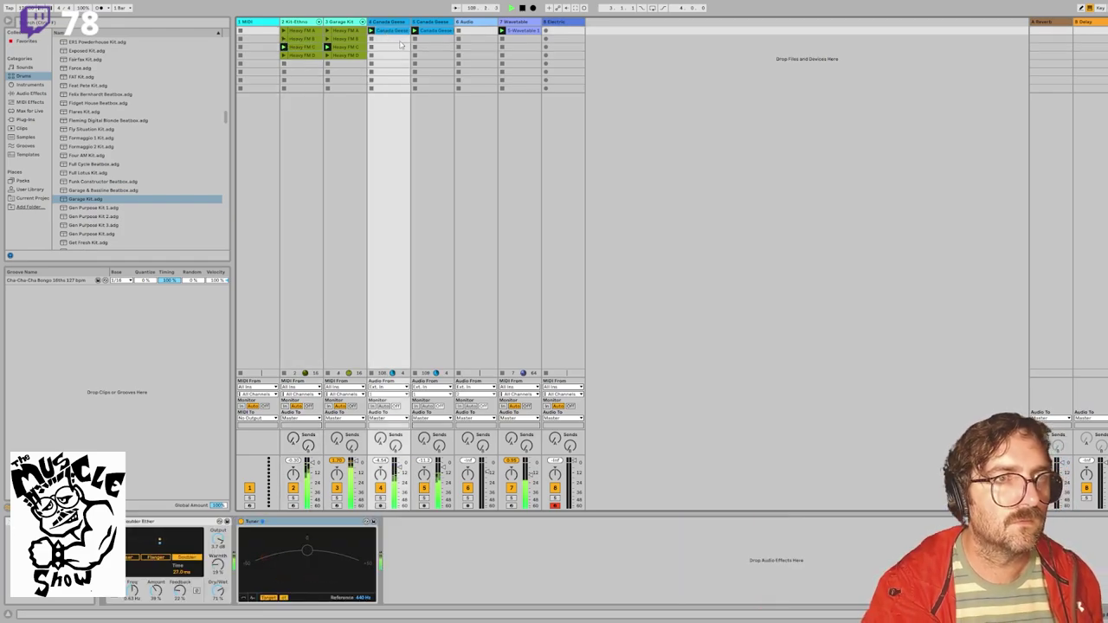
key("ctrl+d")
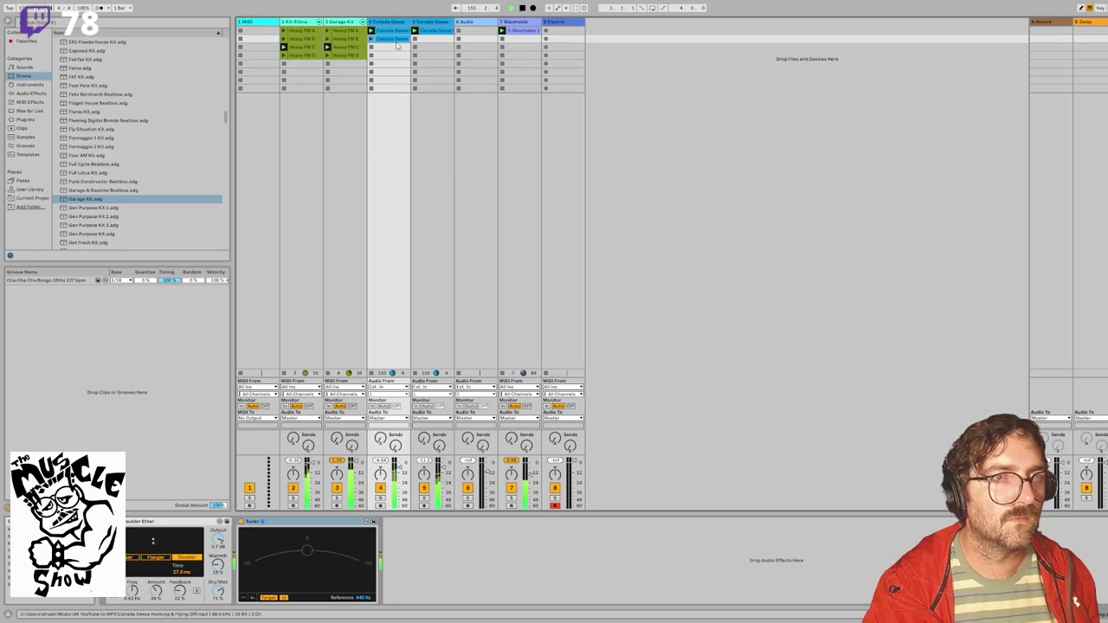
left_click(398, 43)
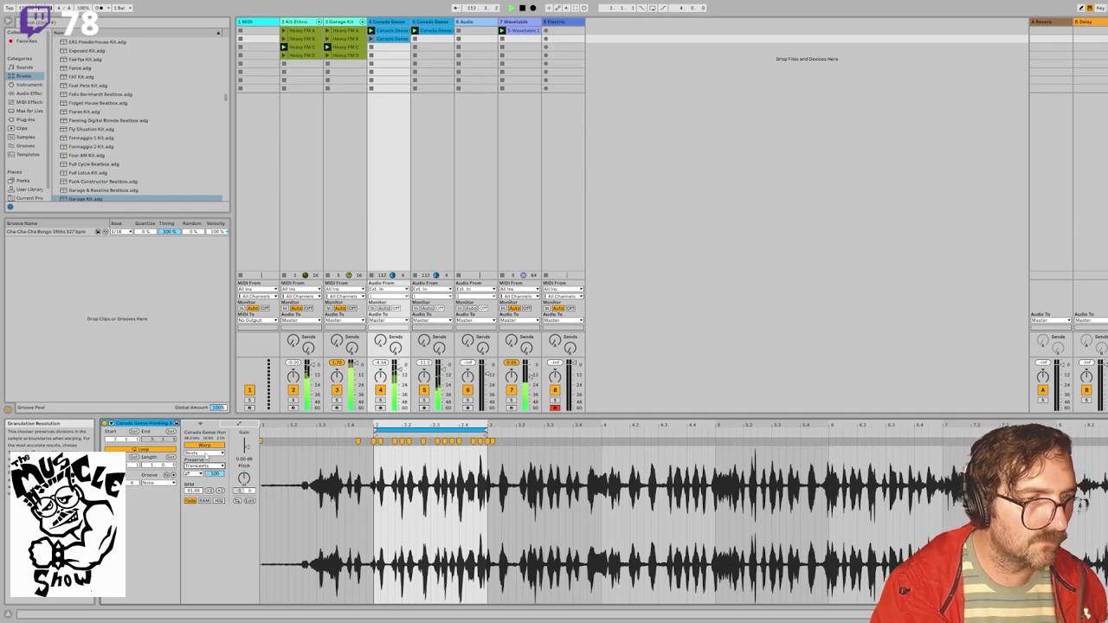
left_click(206, 495)
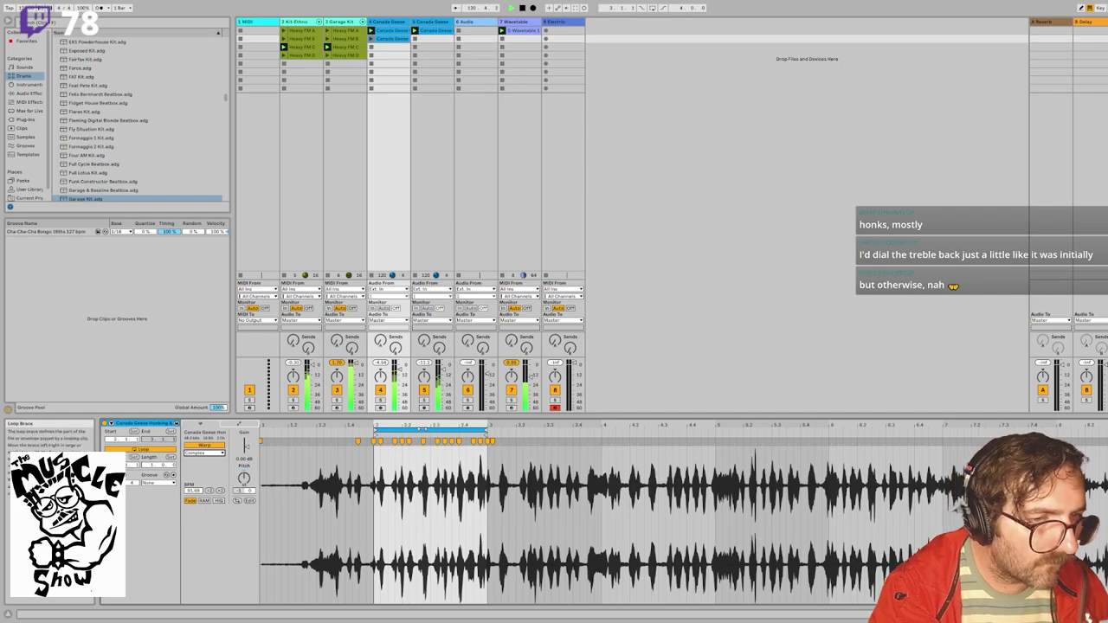
Step: Solo the first goose track while trying the copied clip at half its original tempo, and double the tempo back
left_click(421, 430)
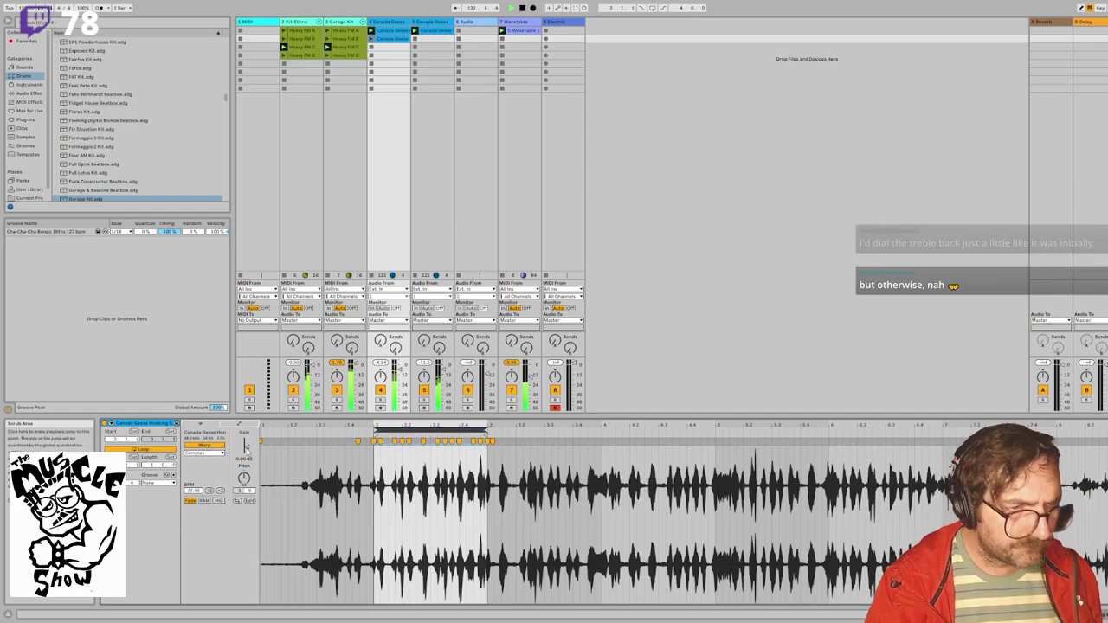
left_click(208, 491)
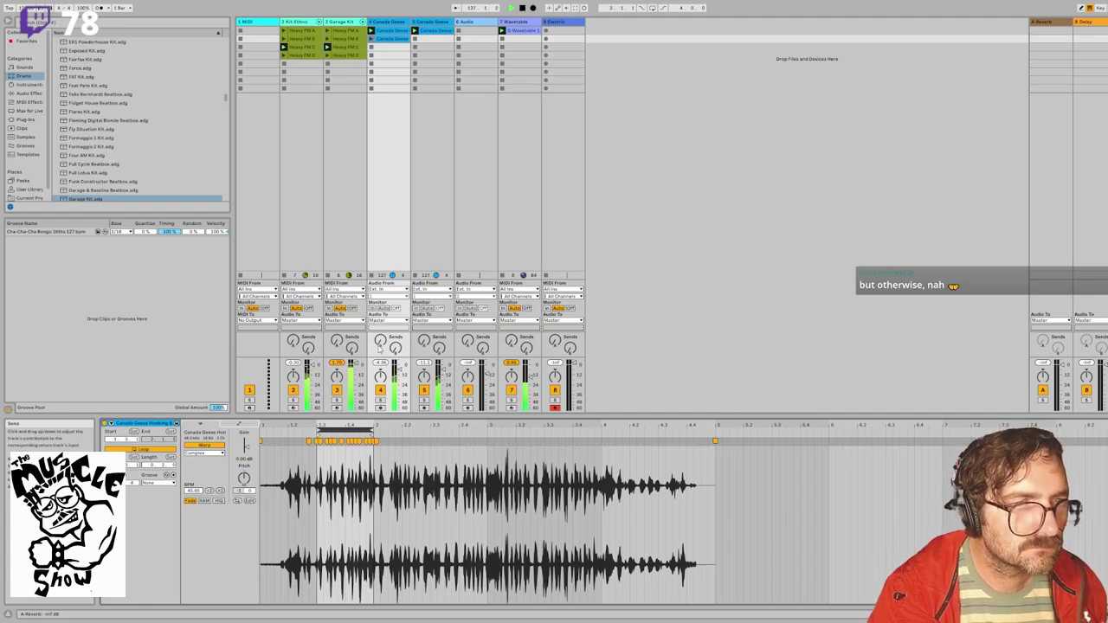
left_click(381, 400)
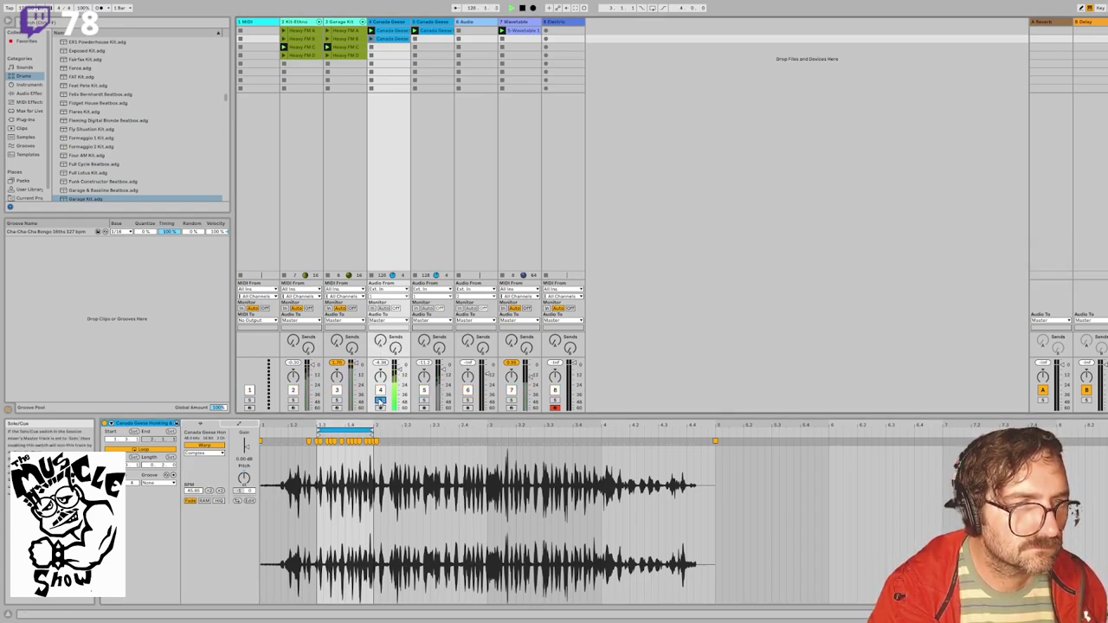
left_click(221, 491)
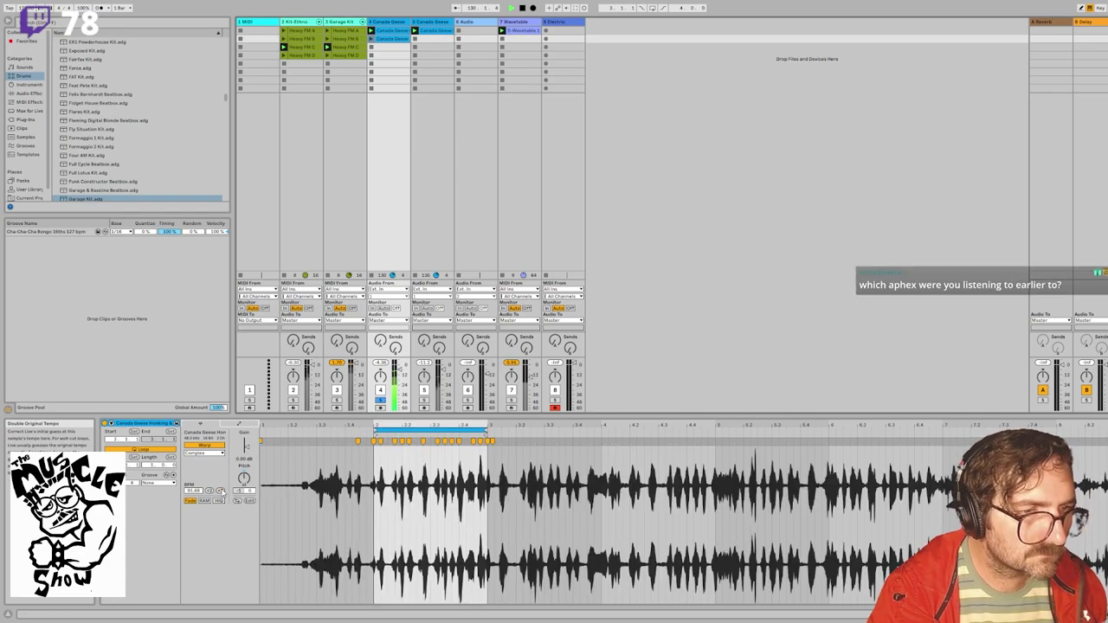
Step: Try halving and doubling the first Canada Geese clip's original tempo, launch the clip below it, and leave the edited clip at double its initial tempo
left_click(221, 491)
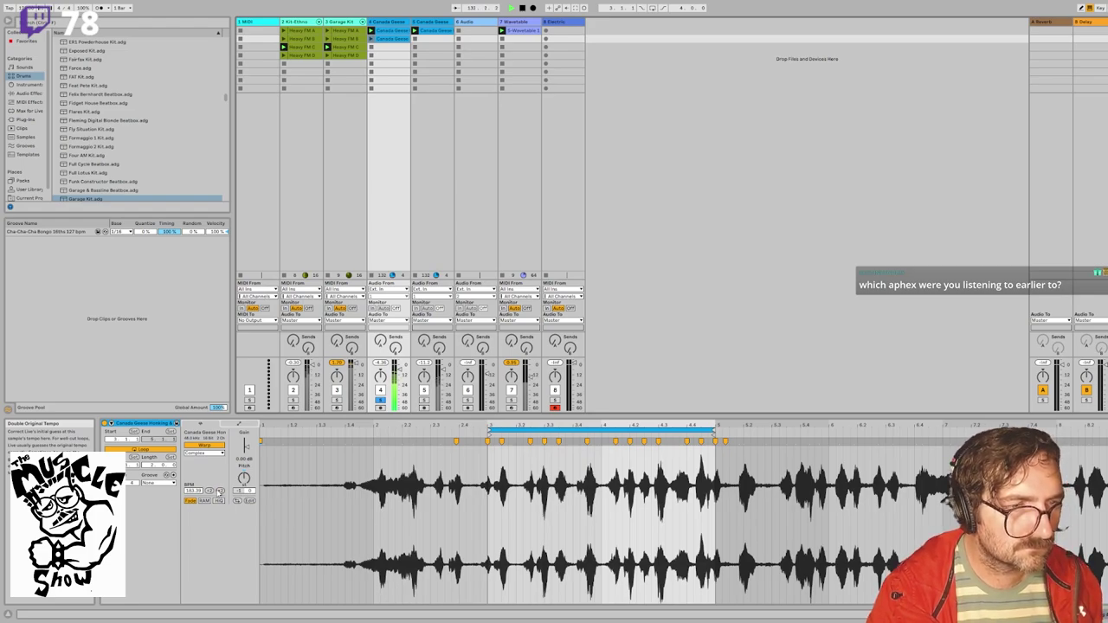
left_click(212, 491)
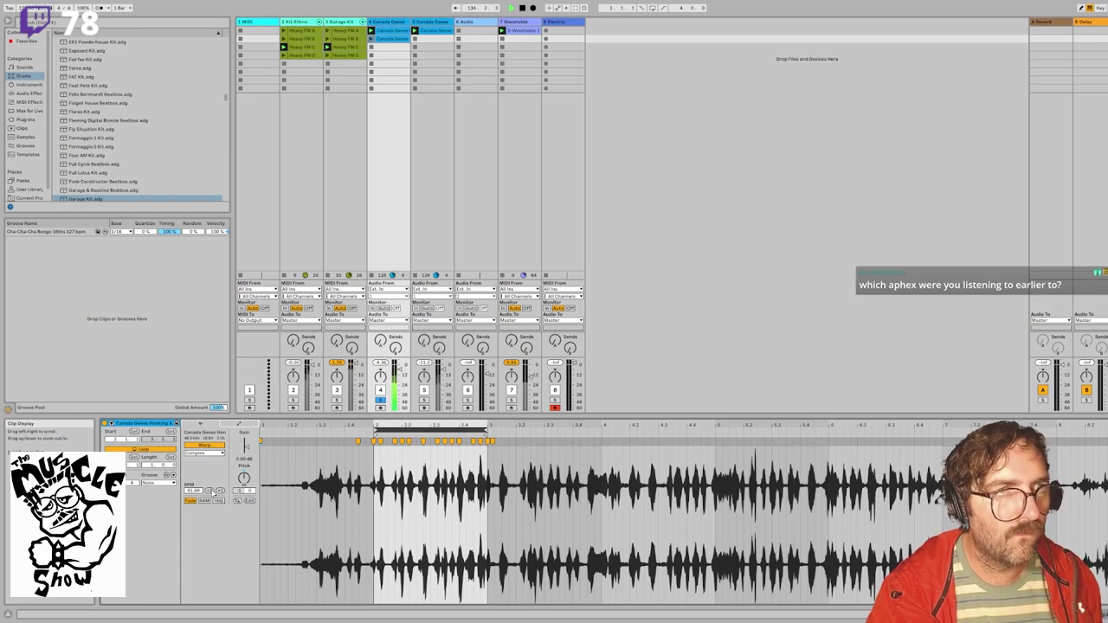
left_click(209, 491)
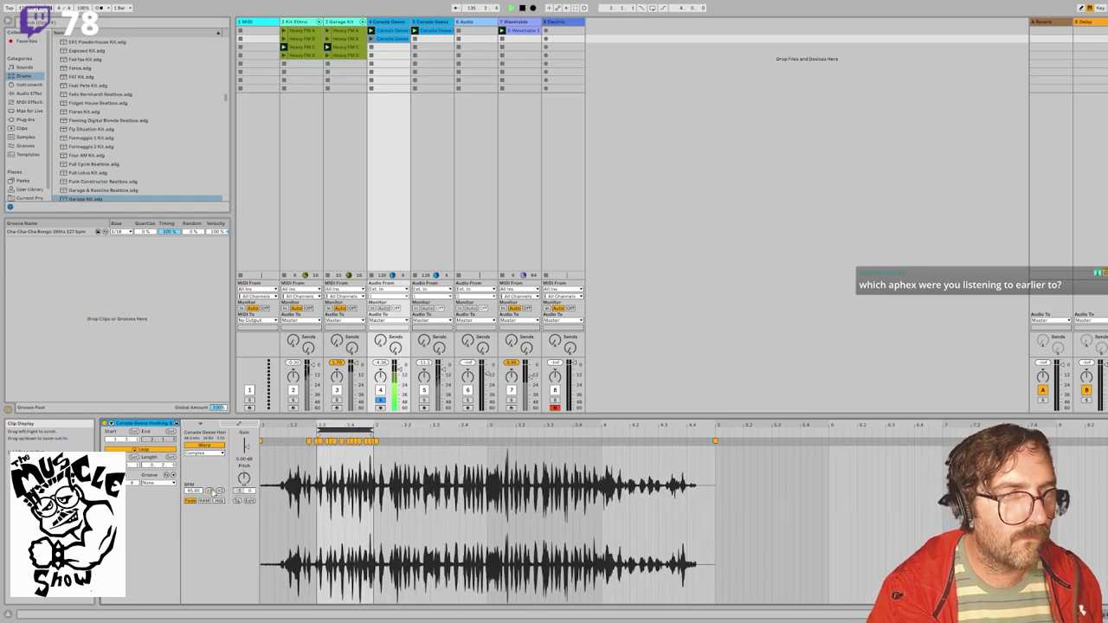
left_click(372, 38)
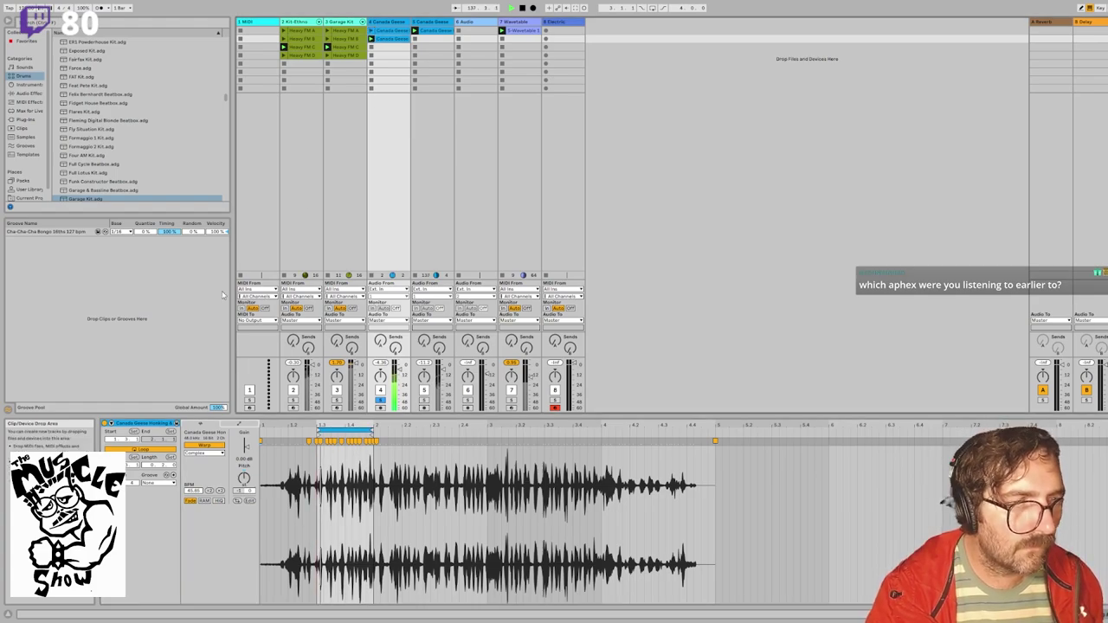
left_click(220, 491)
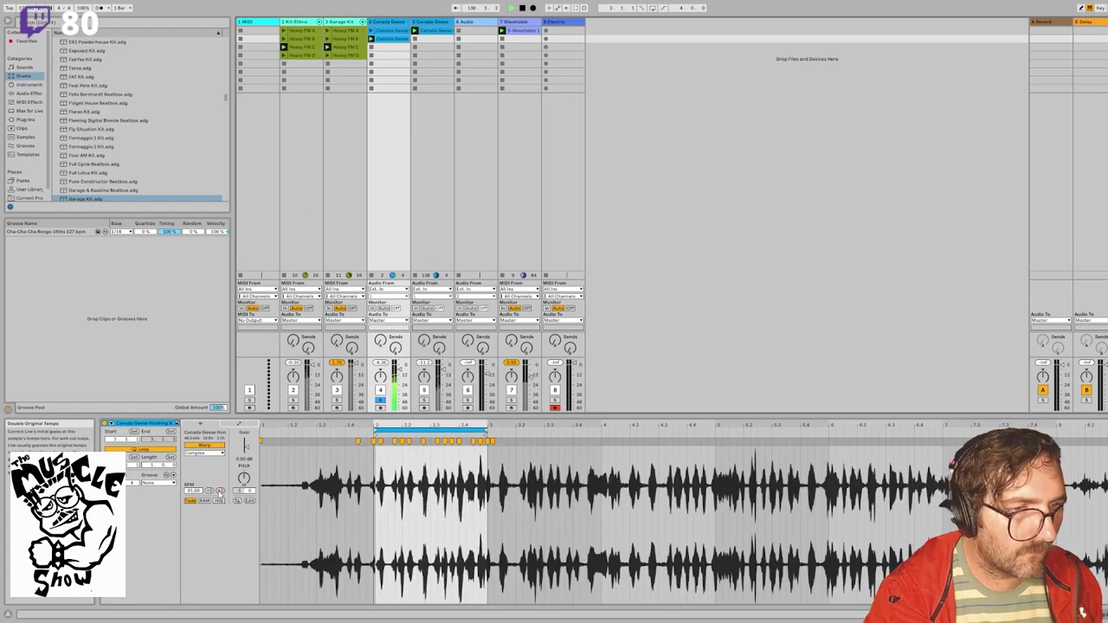
left_click(220, 491)
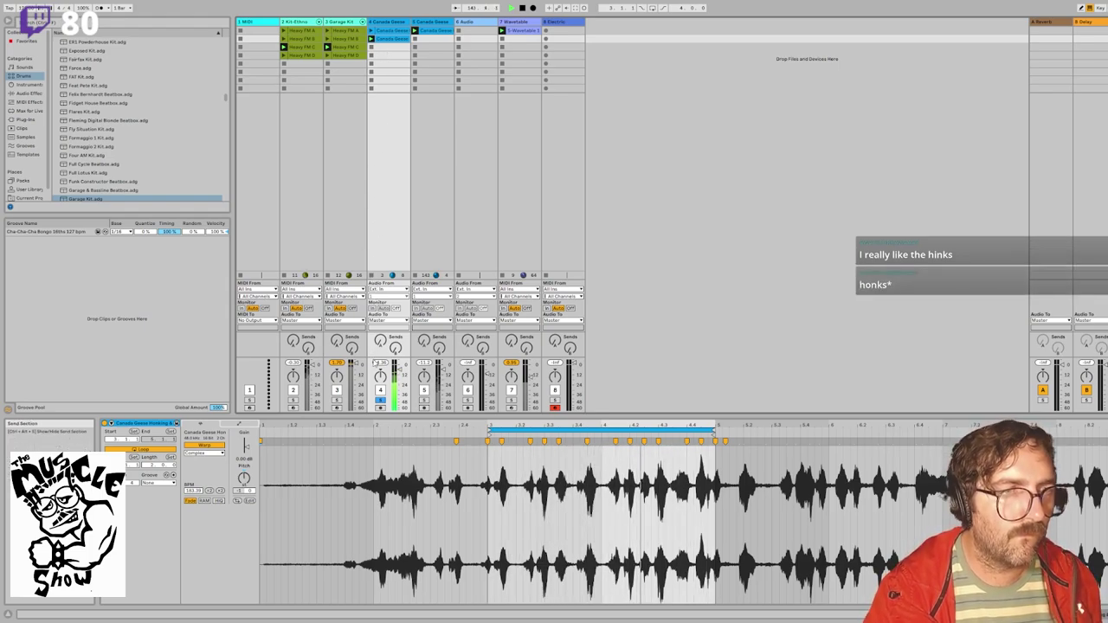
Step: Unsolo the first Canada Geese track and launch the first scene so all tracks play together
left_click(379, 400)
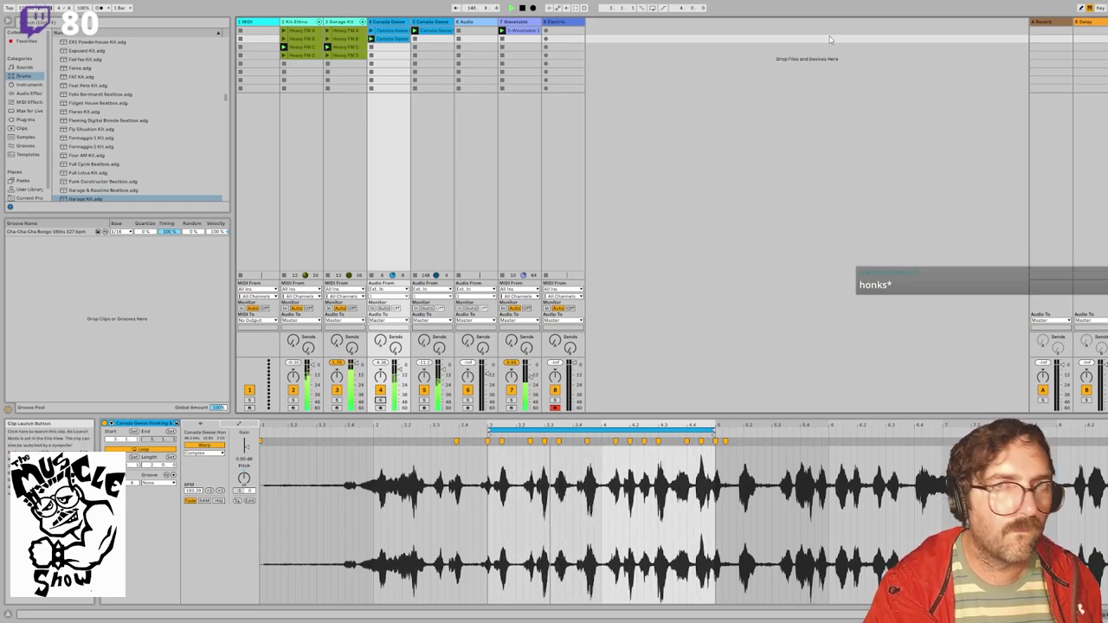
left_click(1107, 30)
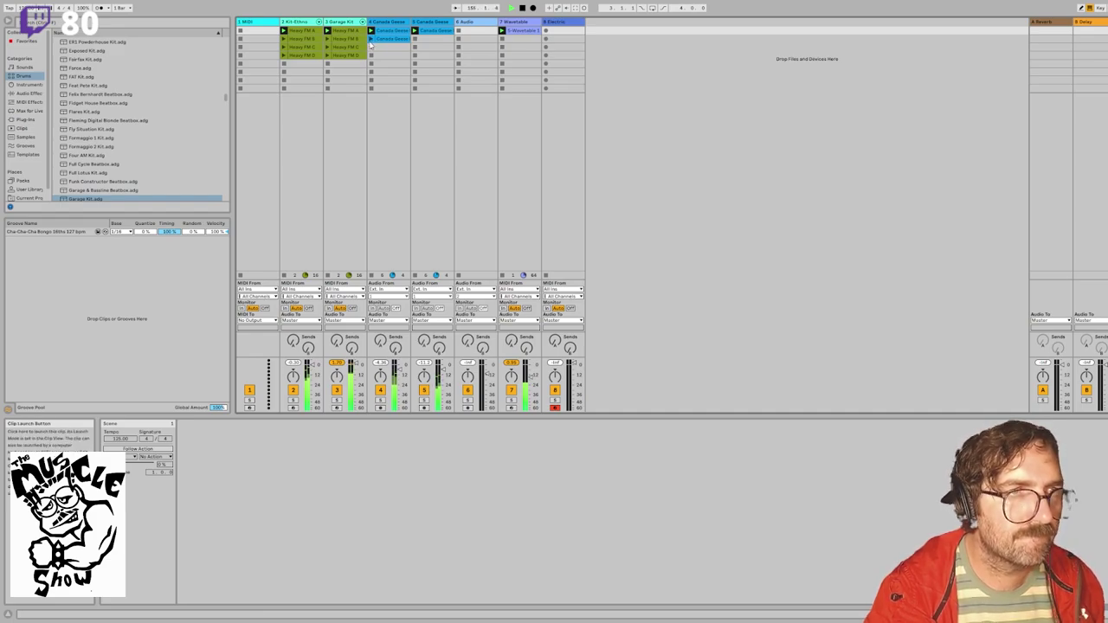
Step: Browse the Electric instrument presets, the Packs and the User Library for a new sound
left_click(26, 84)
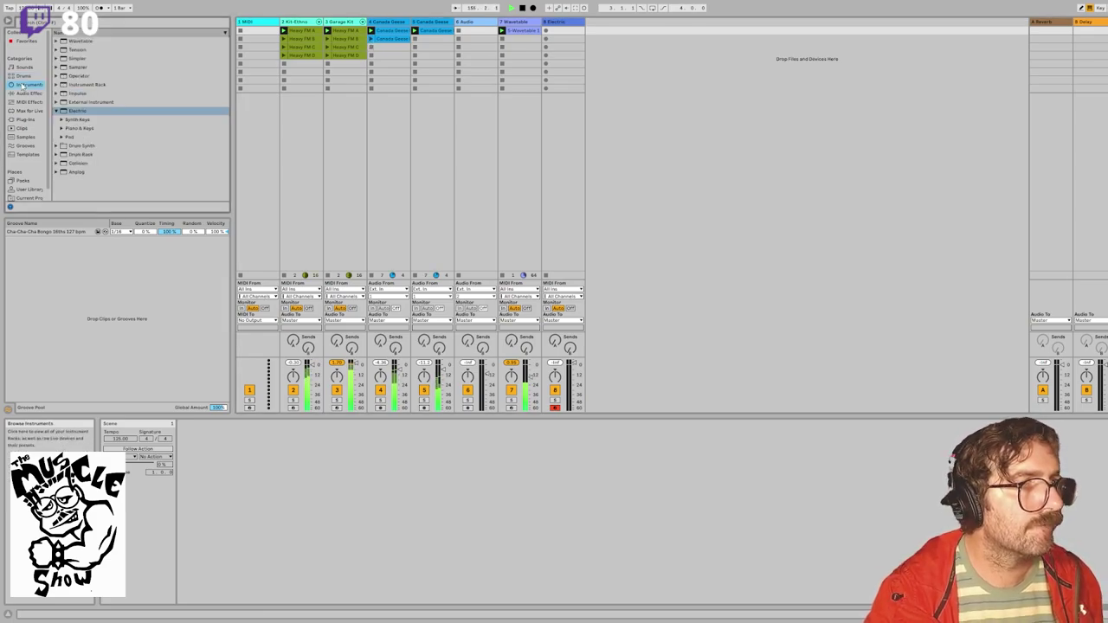
left_click(62, 120)
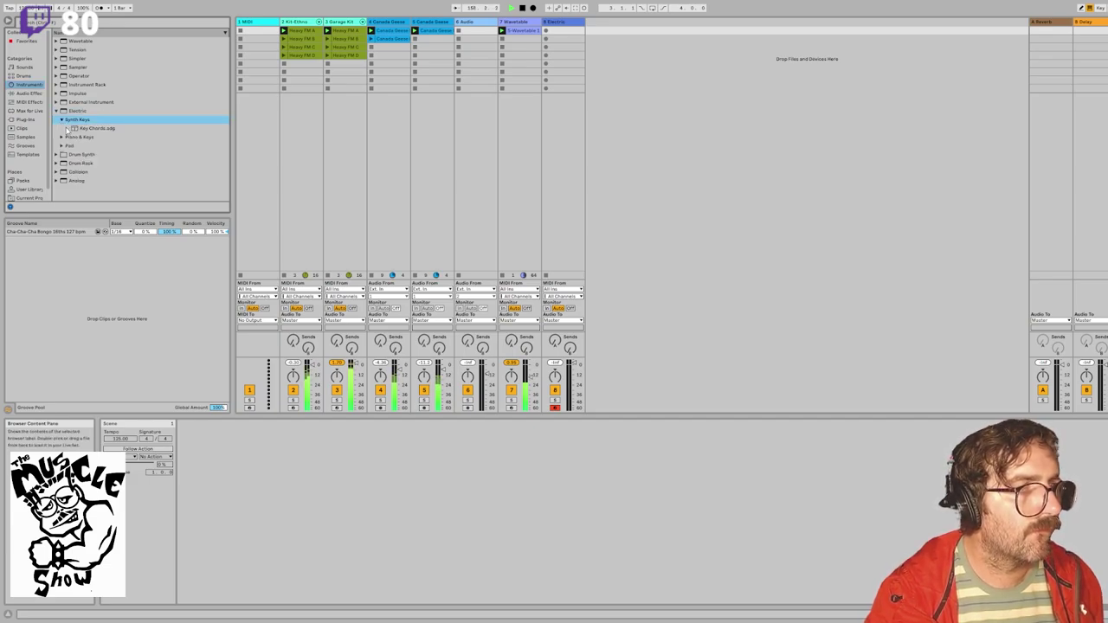
left_click(58, 111)
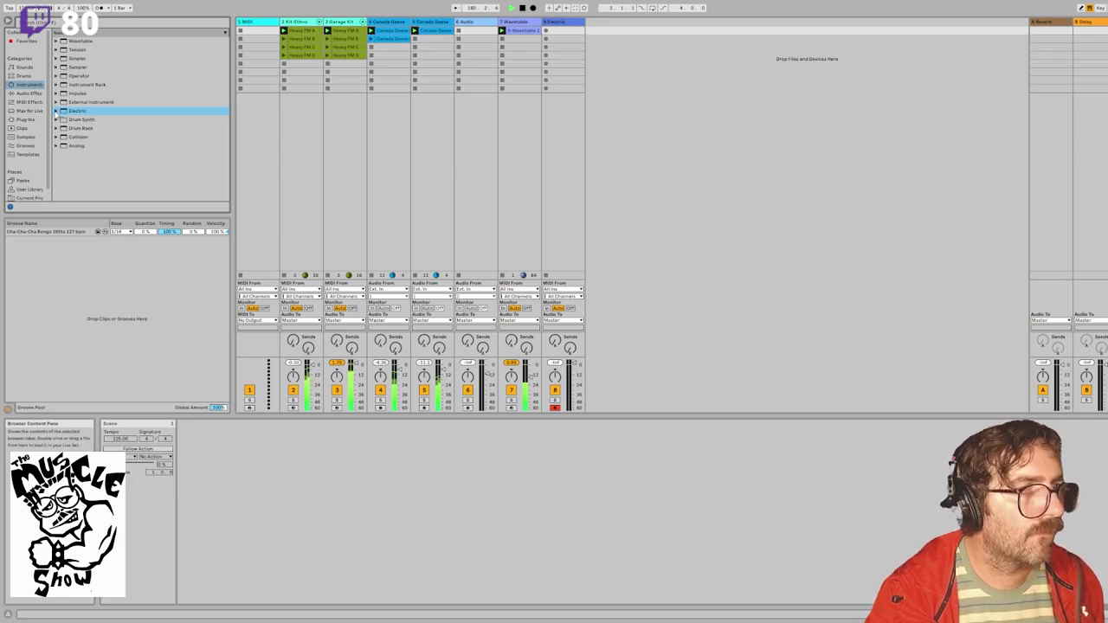
left_click(31, 87)
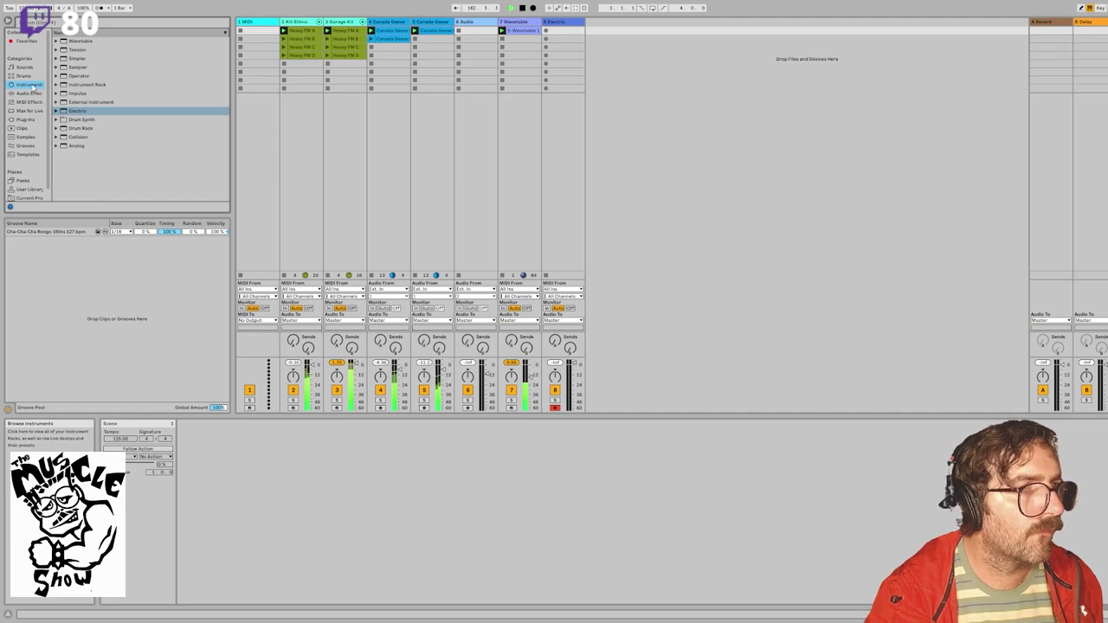
scroll(27, 156, "down", 1)
left_click(25, 170)
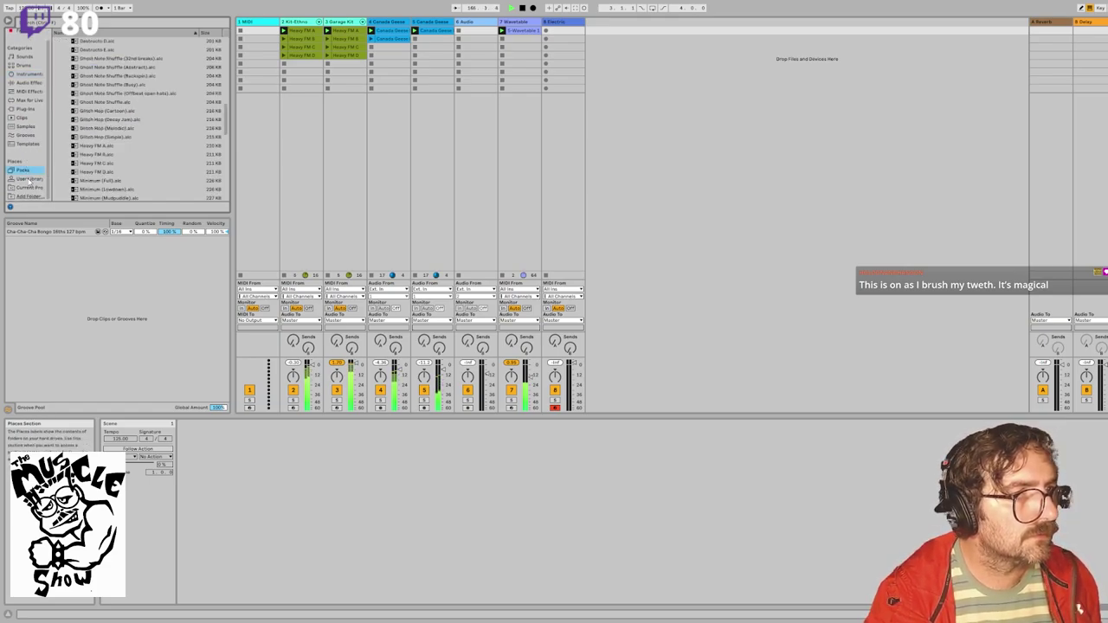
left_click(29, 180)
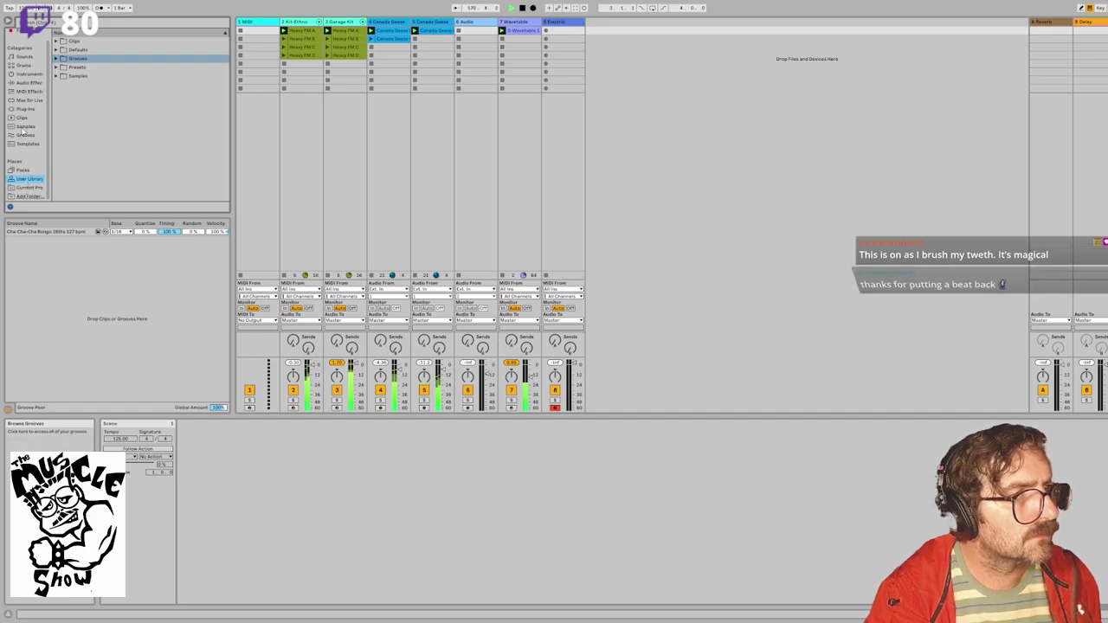
Step: Replace the Electric instrument on track 8 with Digital Suburban's Dexed from the VST3 plug-ins
left_click(24, 109)
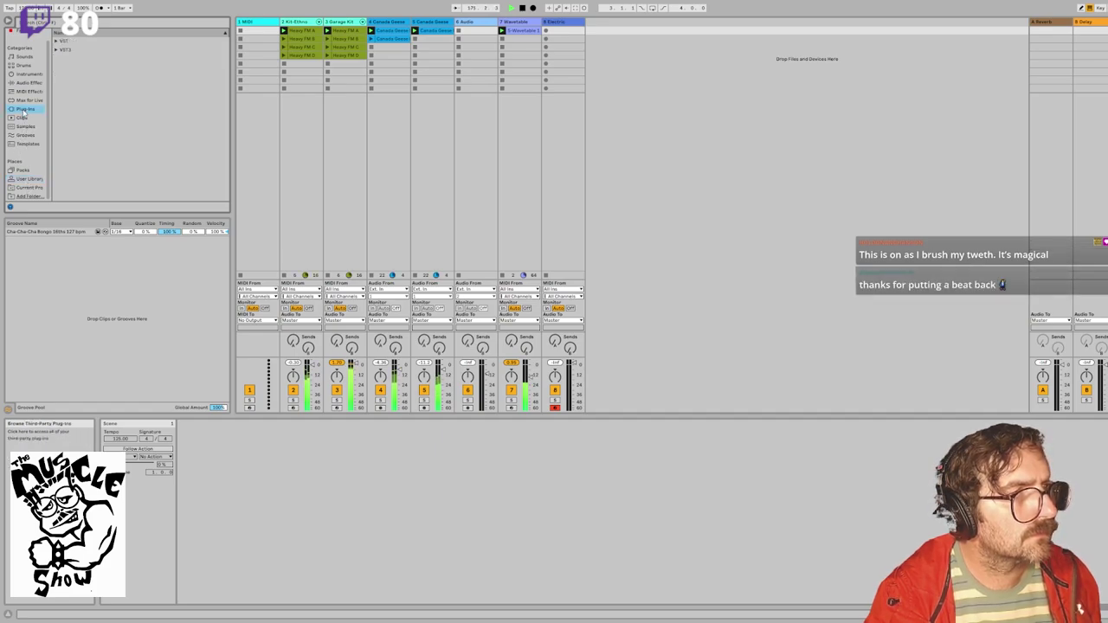
left_click(57, 51)
left_click(76, 85)
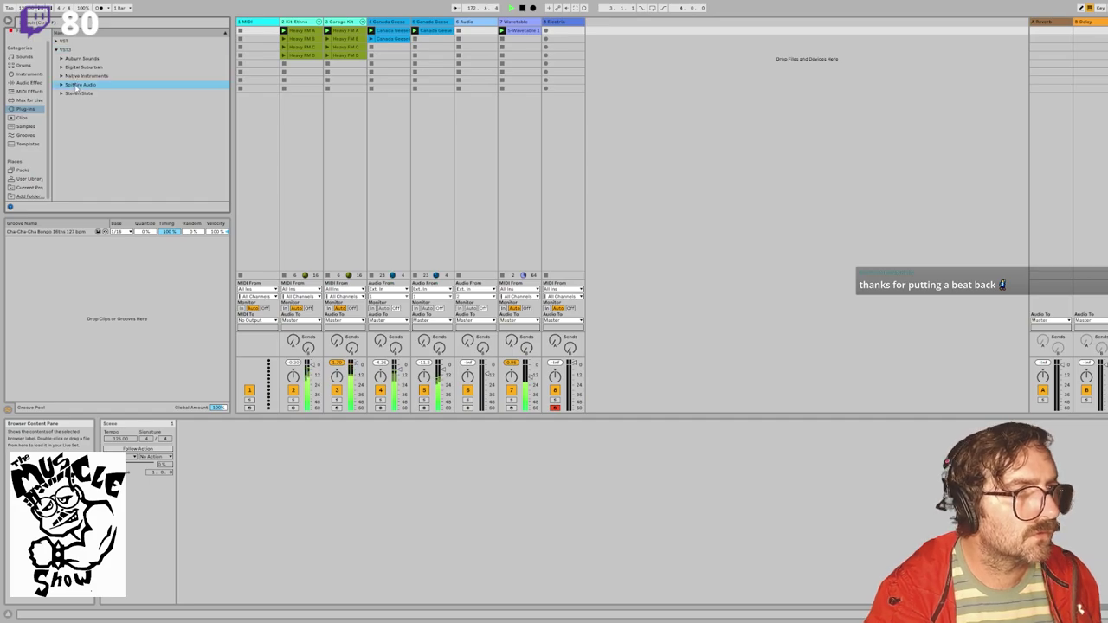
left_click(61, 85)
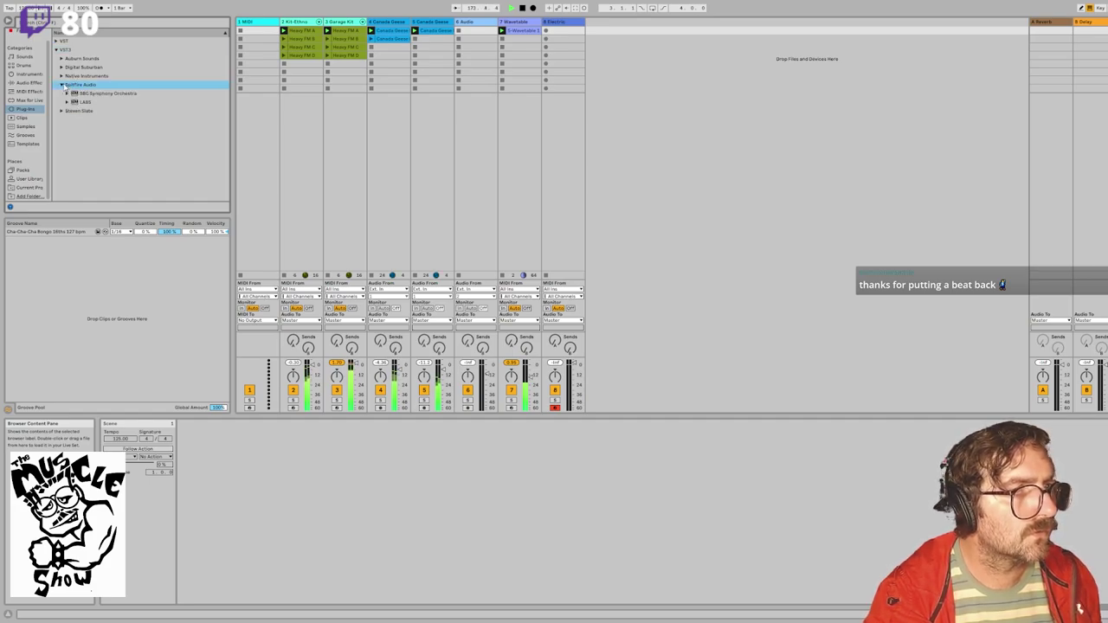
left_click(63, 76)
left_click(61, 67)
left_click(61, 58)
left_click(62, 76)
left_click(63, 76)
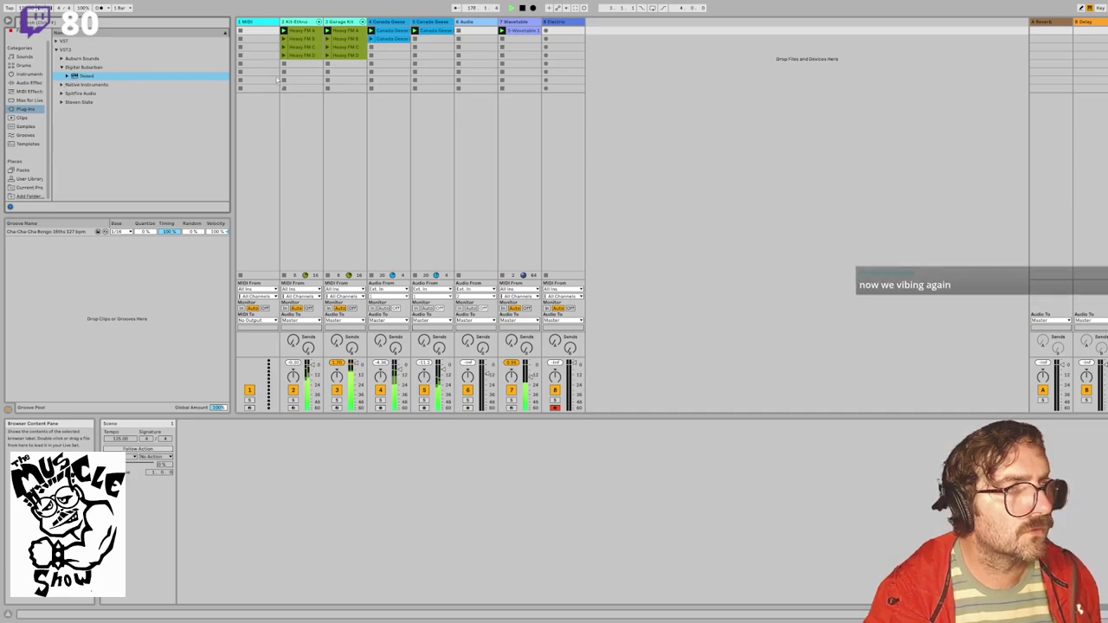
left_click_drag(278, 80, 576, 34)
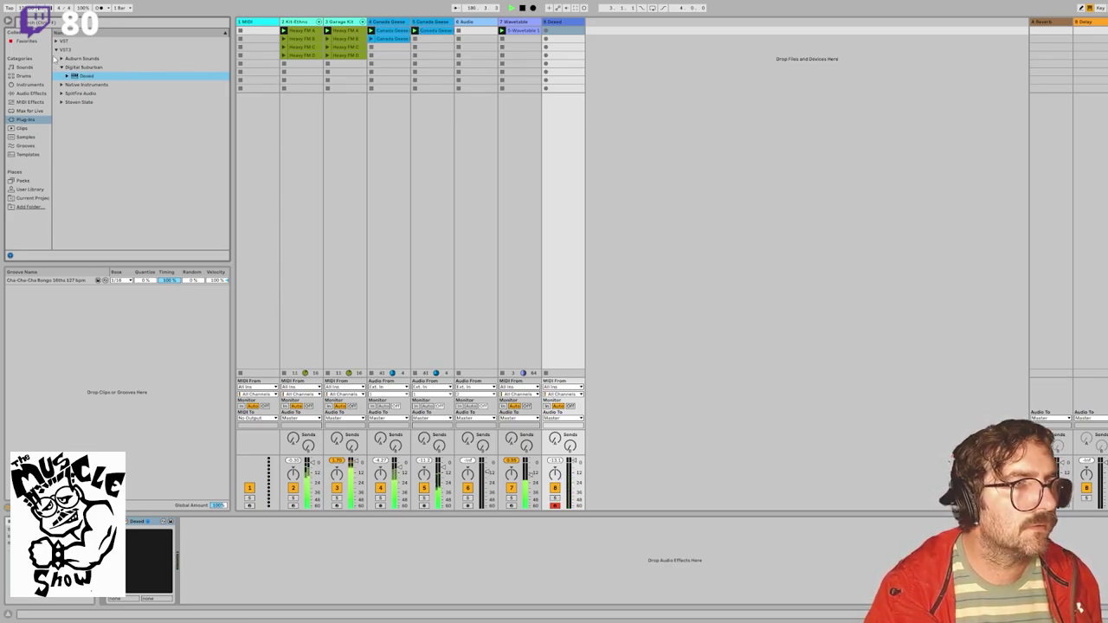
Step: Load Spitfire Audio's LABS plug-in onto a new MIDI track after Dexed and raise that track's volume
left_click(61, 95)
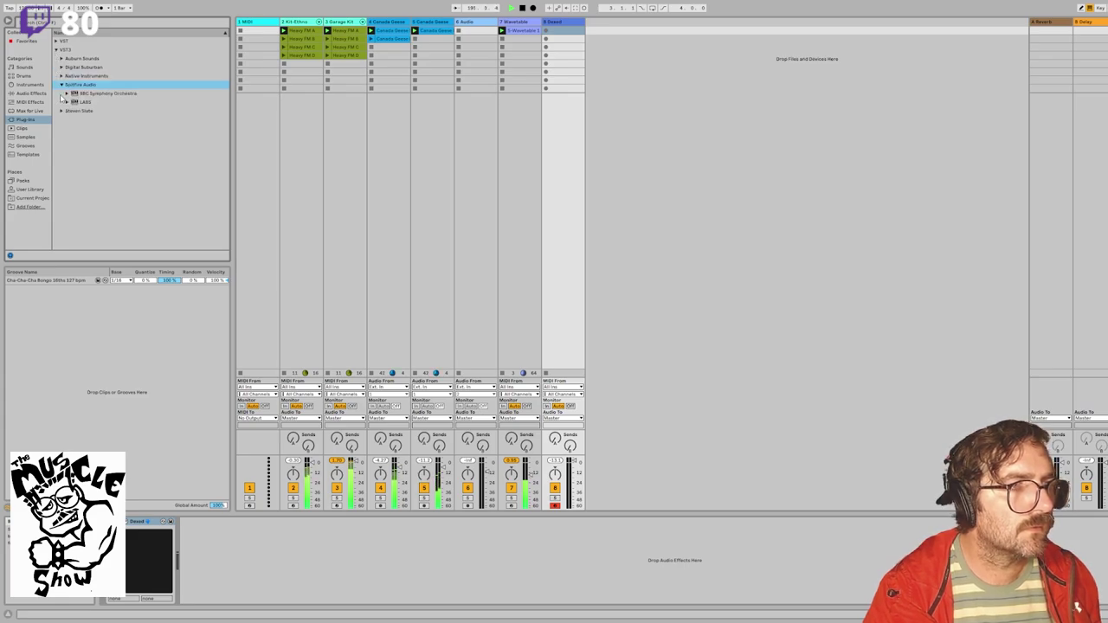
left_click(71, 103)
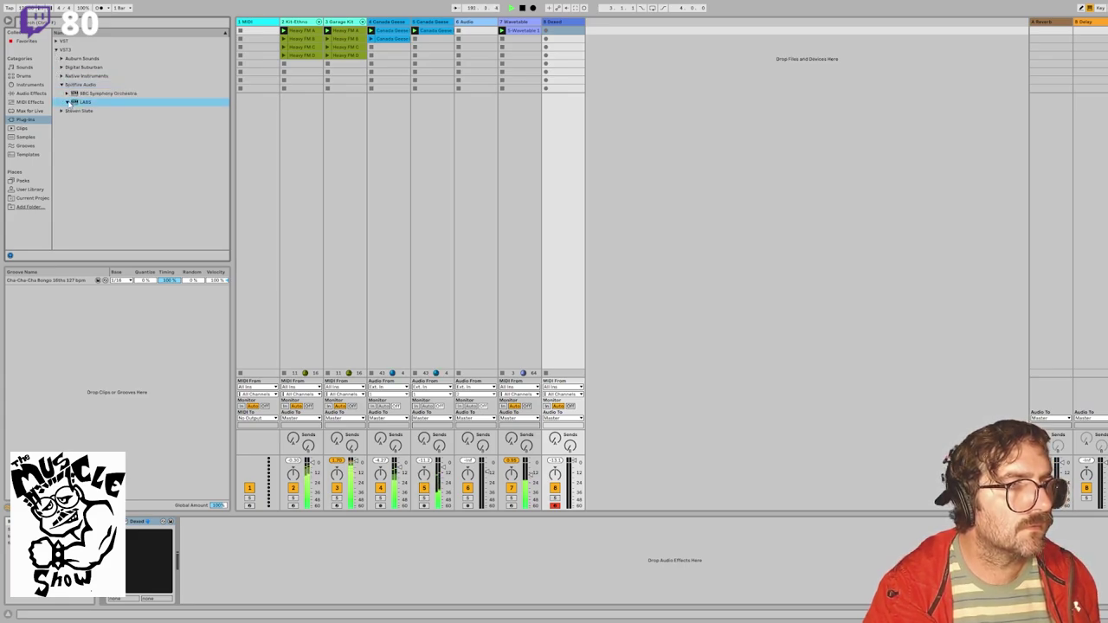
left_click_drag(71, 102, 607, 32)
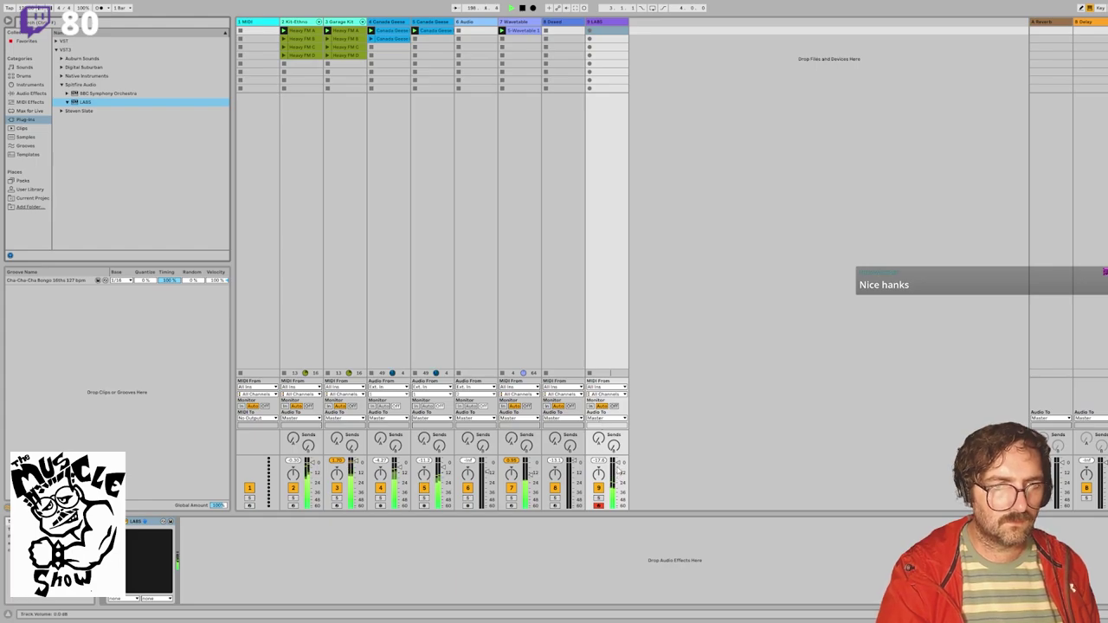
left_click_drag(619, 471, 617, 462)
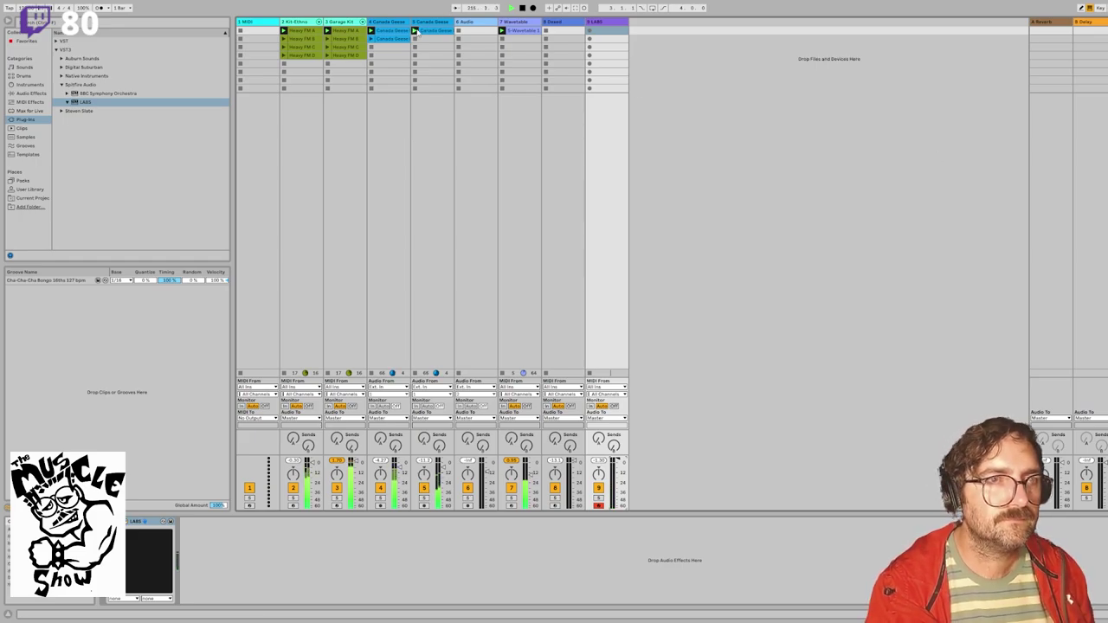
Step: Convert the harmony of track 5's Canada Geese clip to a new MIDI track and replace that track's instrument with Wavetable
left_click(428, 35)
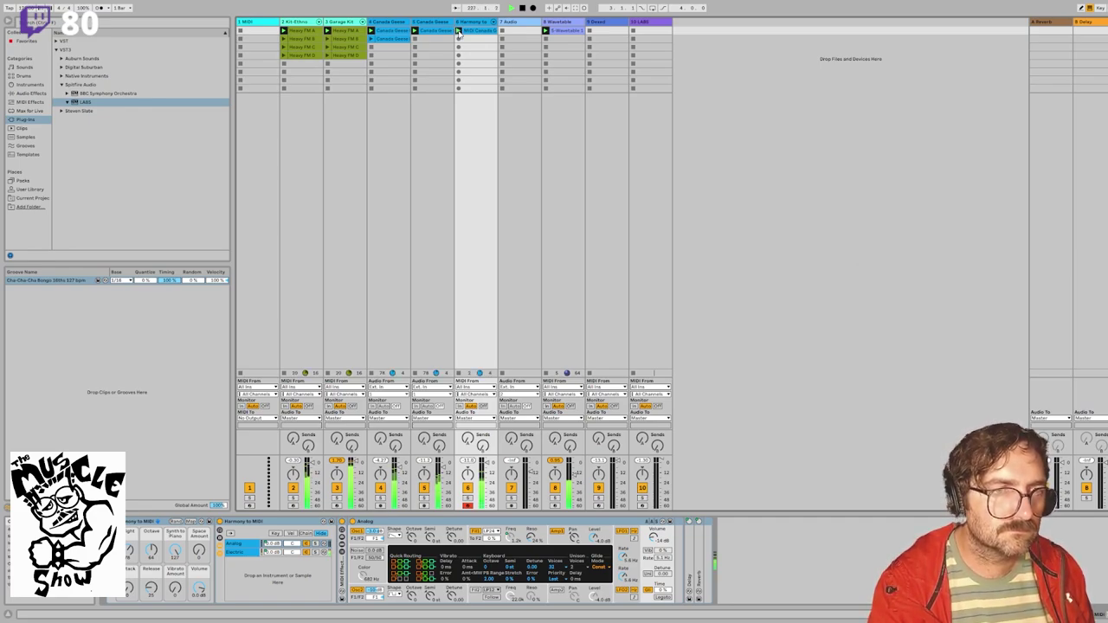
left_click(468, 32)
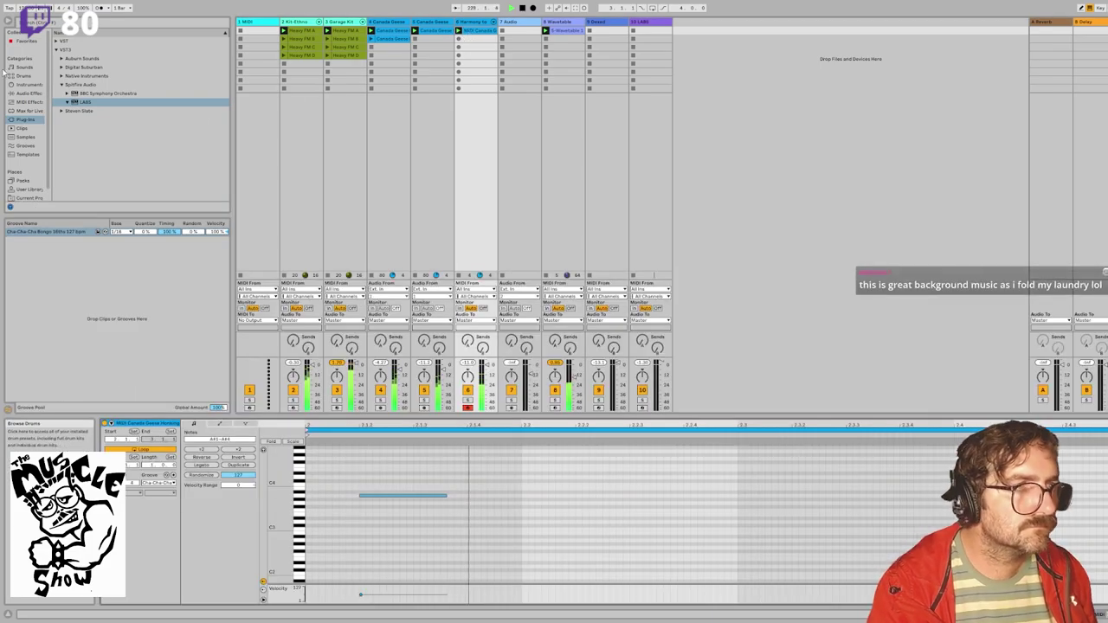
left_click(24, 84)
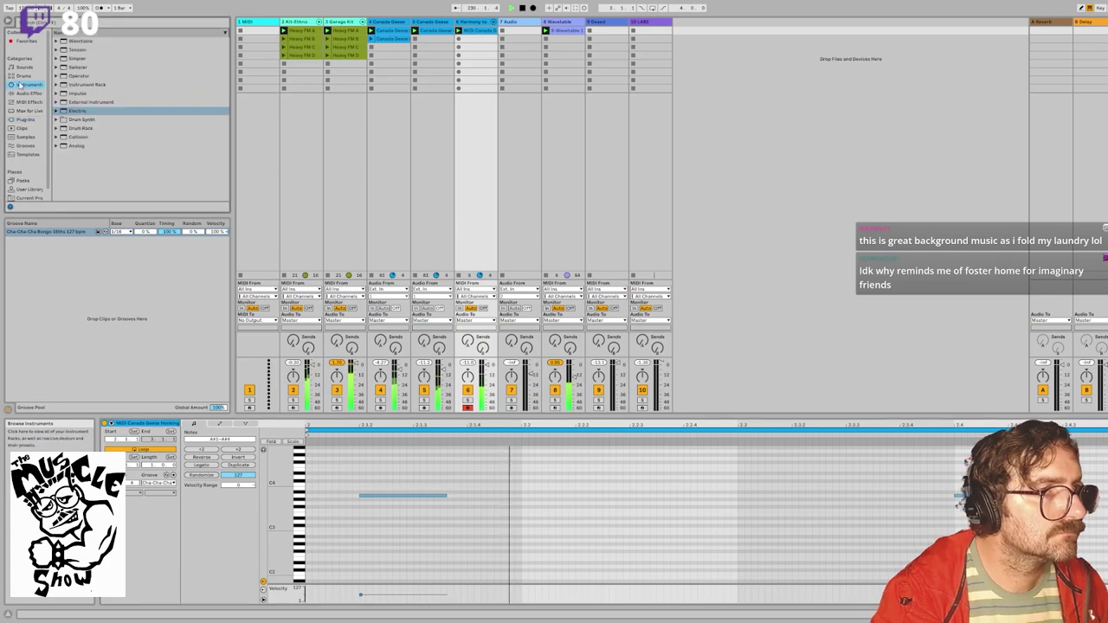
left_click(81, 40)
left_click(473, 23)
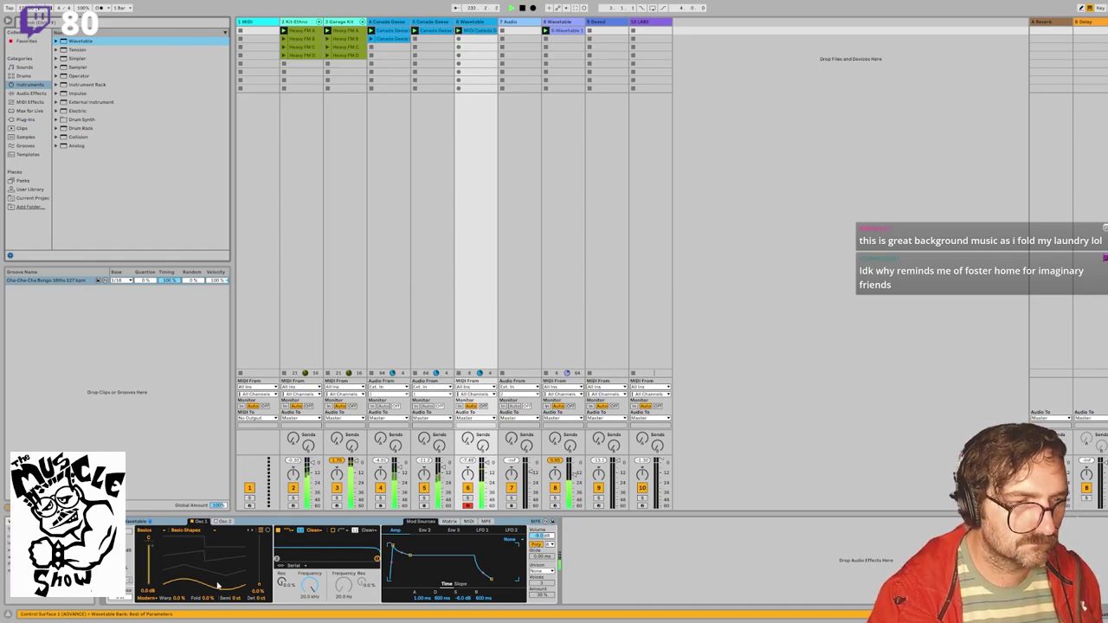
Step: Set Wavetable oscillator 1's position to 100% and audition Basics wavetables Beating 1, Beating 4 and Sync Additive, settling on FM Feedback
left_click_drag(259, 586, 260, 535)
left_click(215, 532)
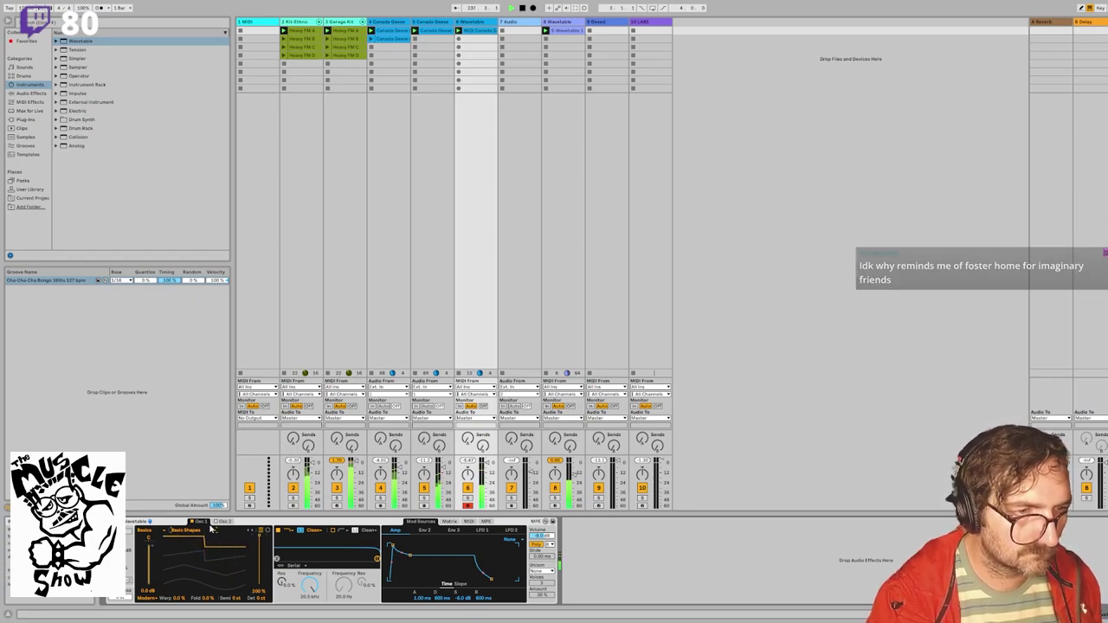
left_click(186, 412)
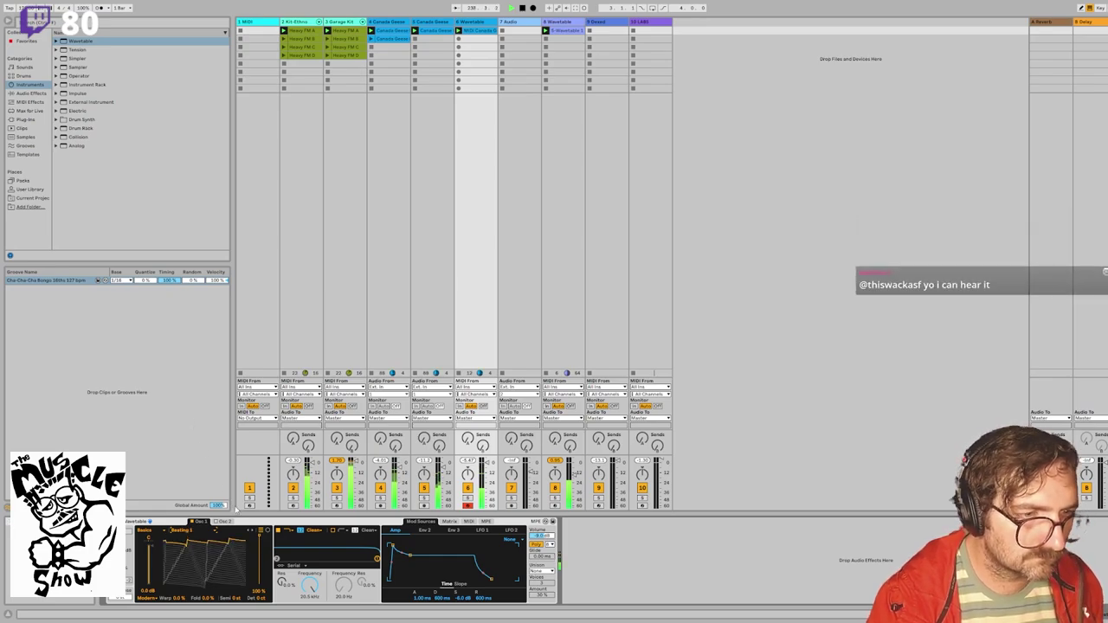
left_click(216, 532)
left_click(200, 436)
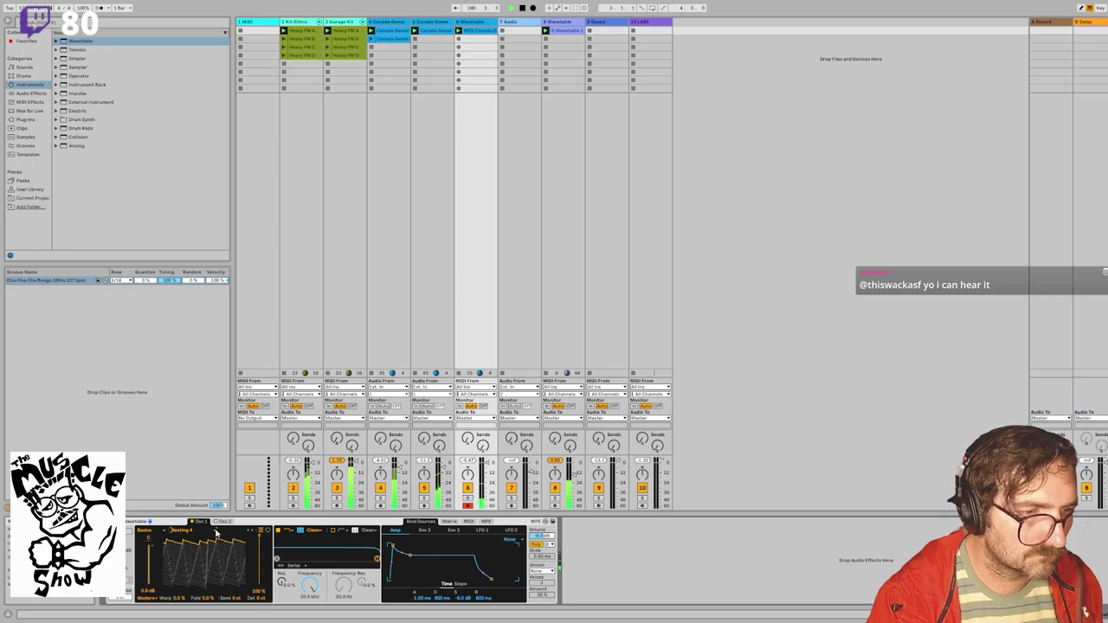
left_click(207, 471)
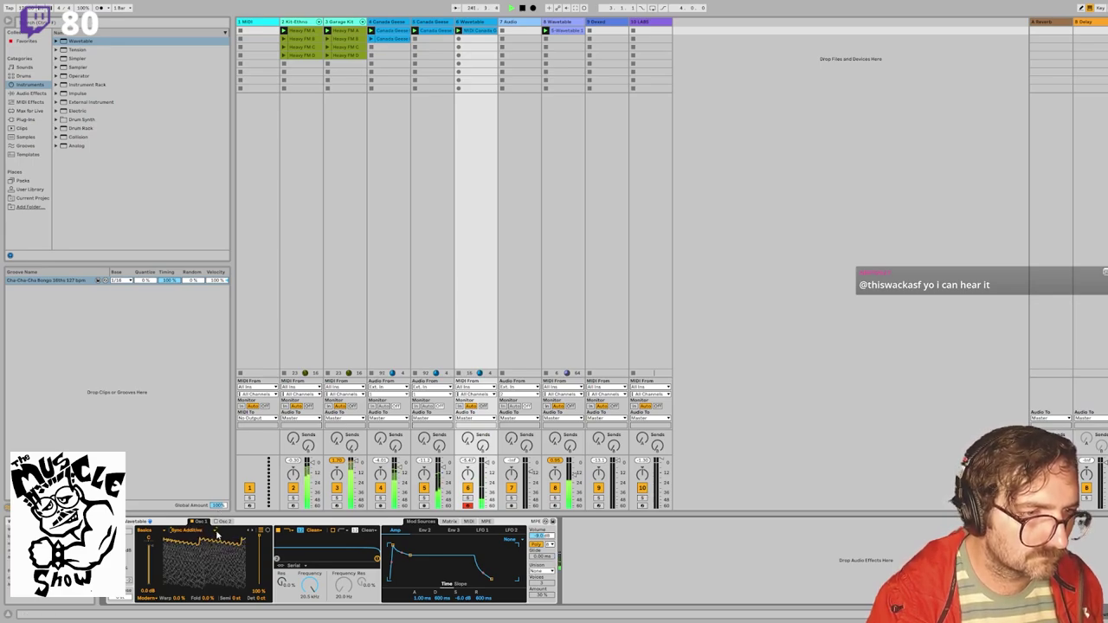
left_click(210, 492)
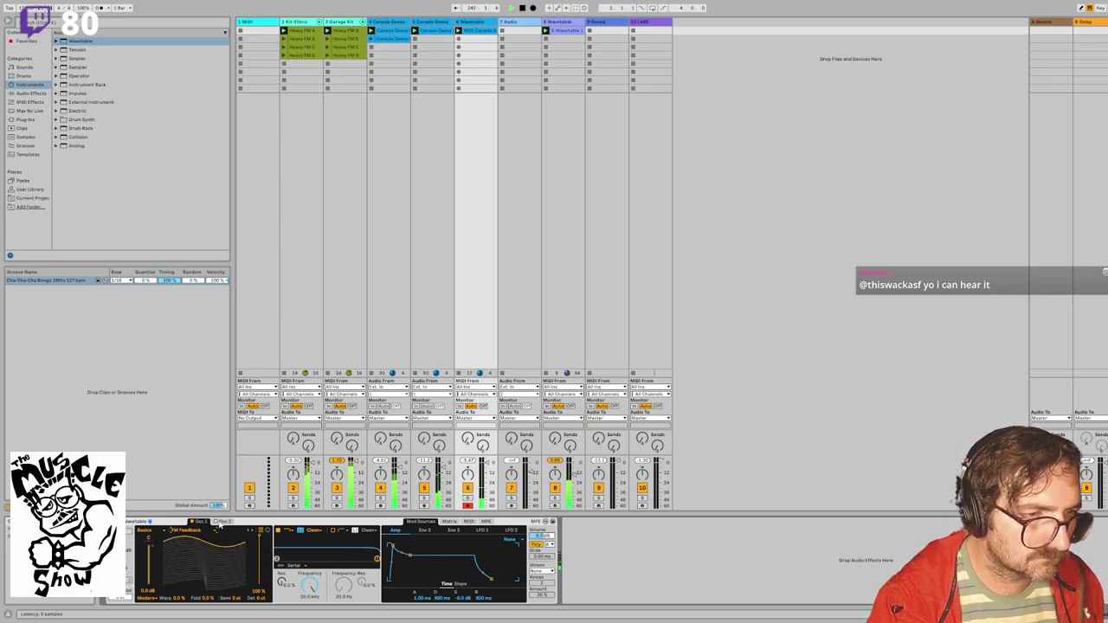
Step: On Wavetable oscillator 2, raise the wavetable position to about 70% and choose the FM Harmonics wavetable
left_click(223, 522)
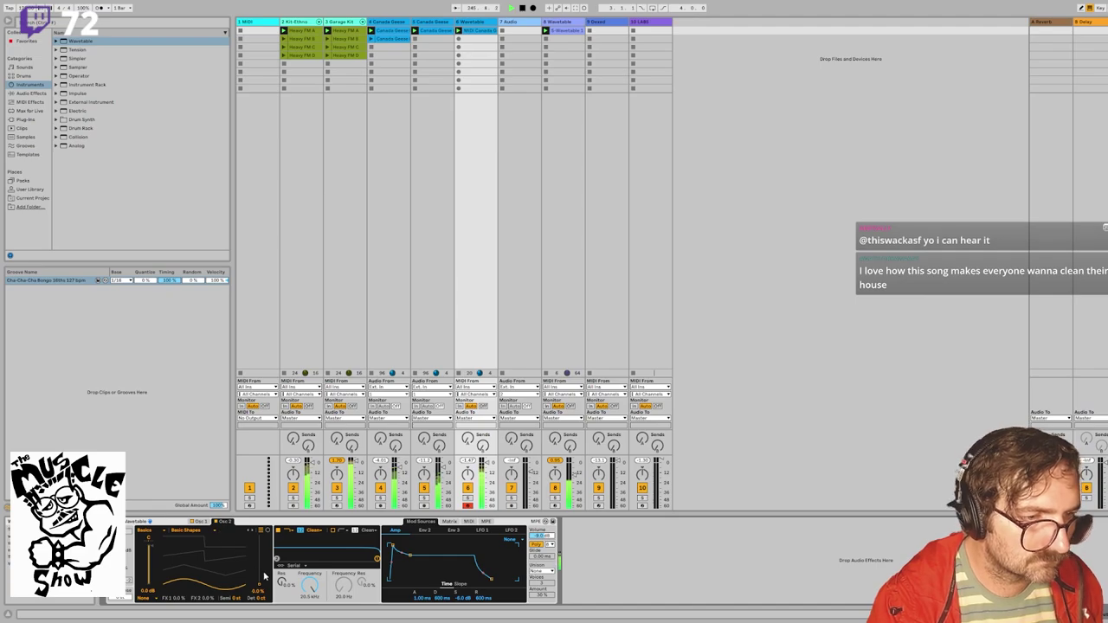
left_click_drag(260, 585, 260, 558)
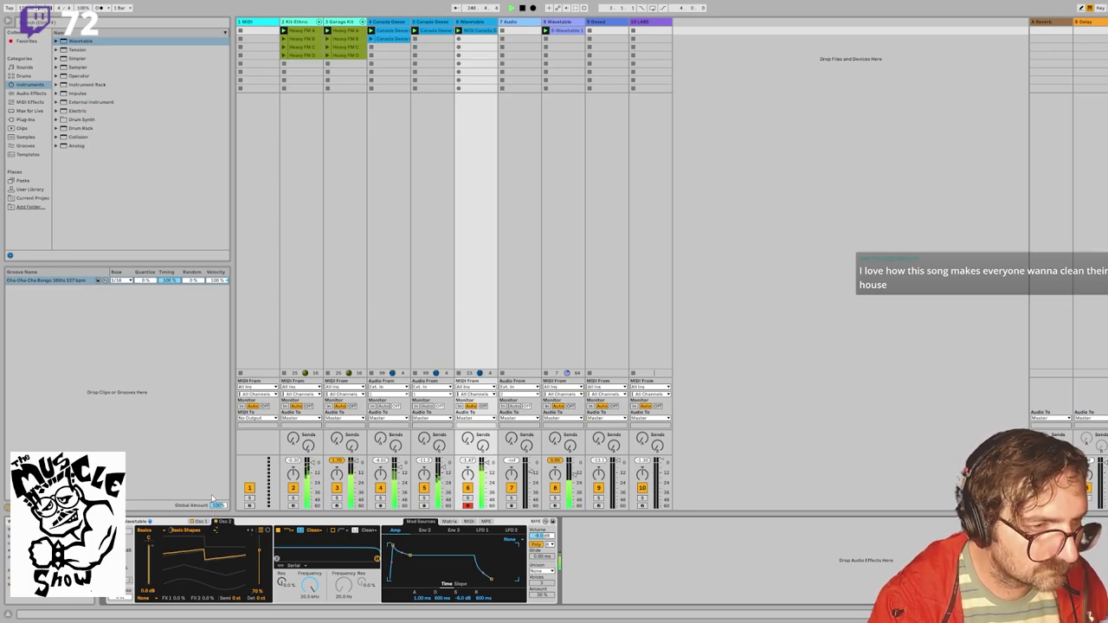
left_click(212, 503)
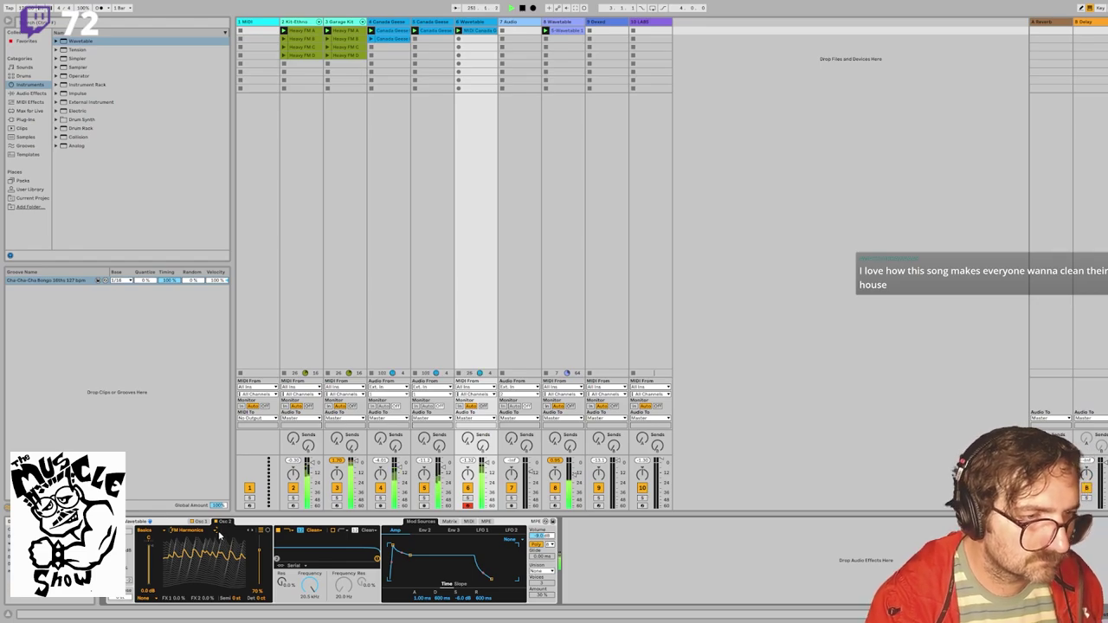
Step: Raise Wavetable oscillator 2's position to about 88% and shape the filters with the low-pass near 3.37 kHz and the high-pass near 100 Hz
left_click_drag(258, 553, 258, 544)
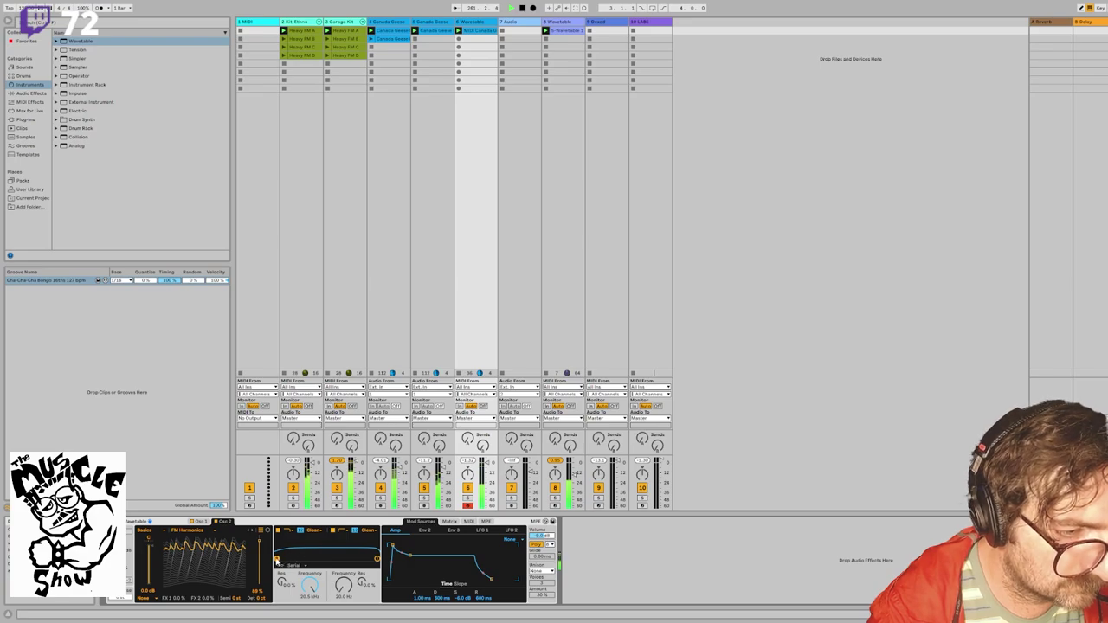
left_click_drag(278, 558, 361, 552)
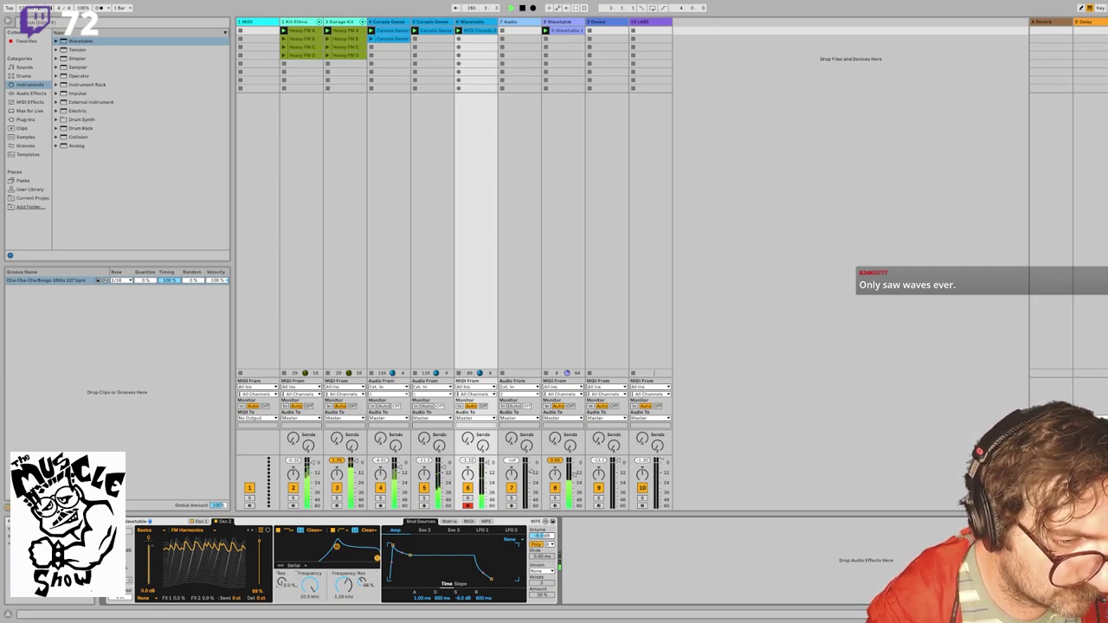
left_click_drag(377, 559, 301, 554)
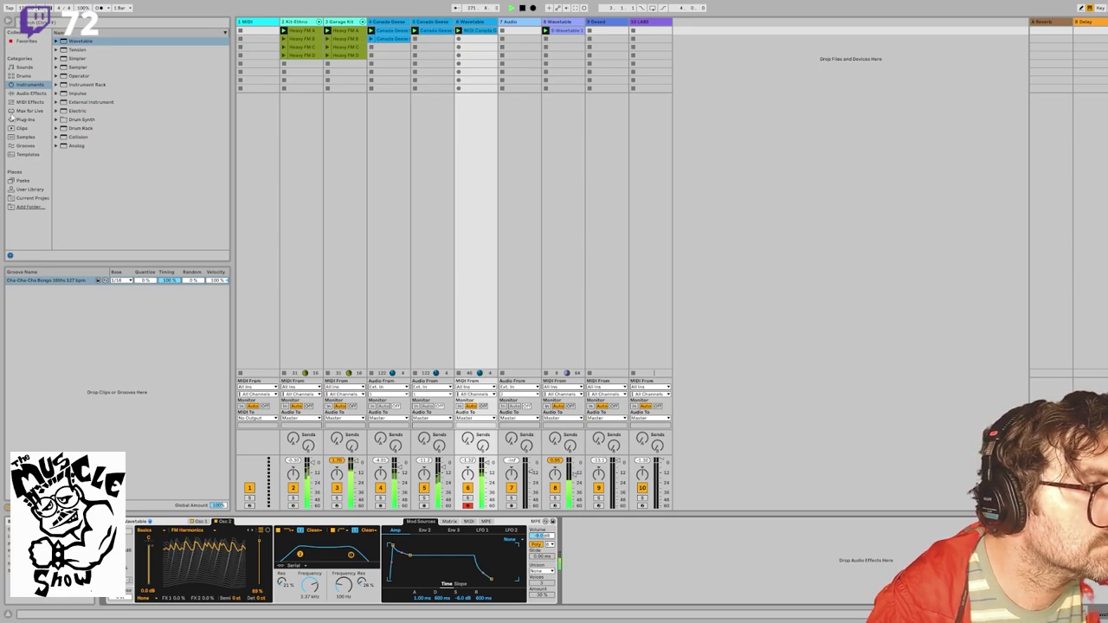
Step: Add the Note Echo preset Arcade Repeat before Wavetable on track 6 and raise its feedback to about 31%
left_click(16, 103)
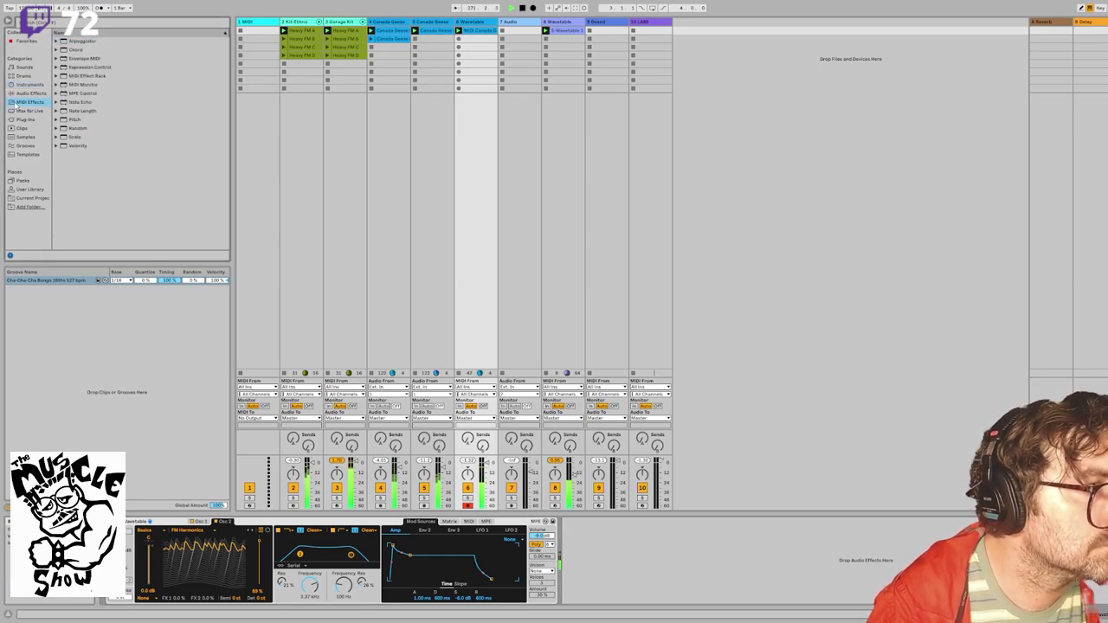
left_click(79, 104)
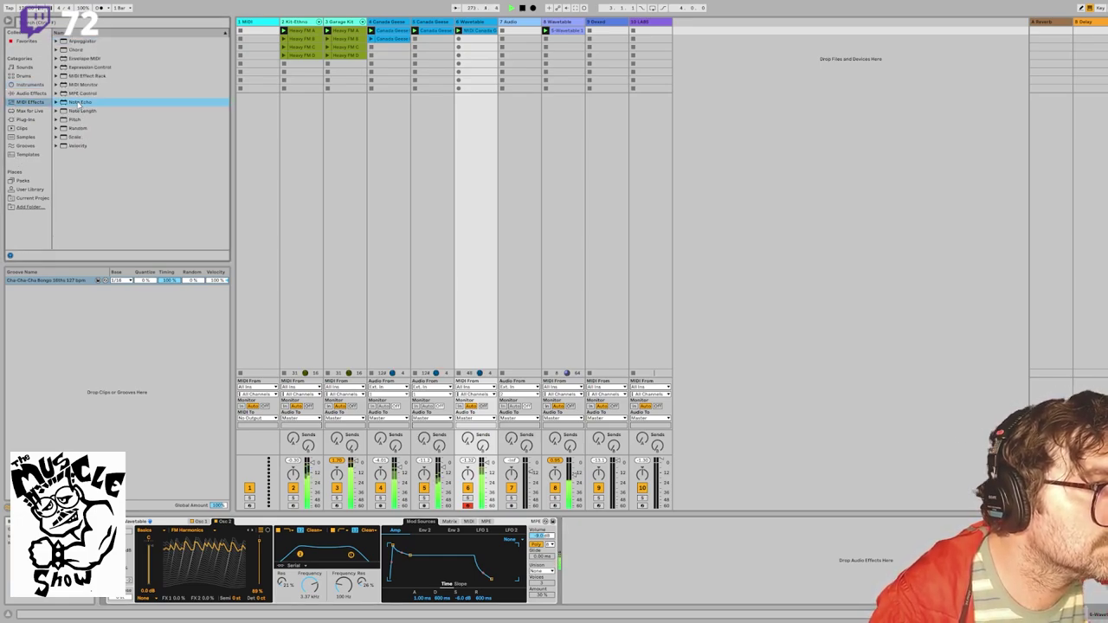
left_click(78, 104)
left_click(87, 112)
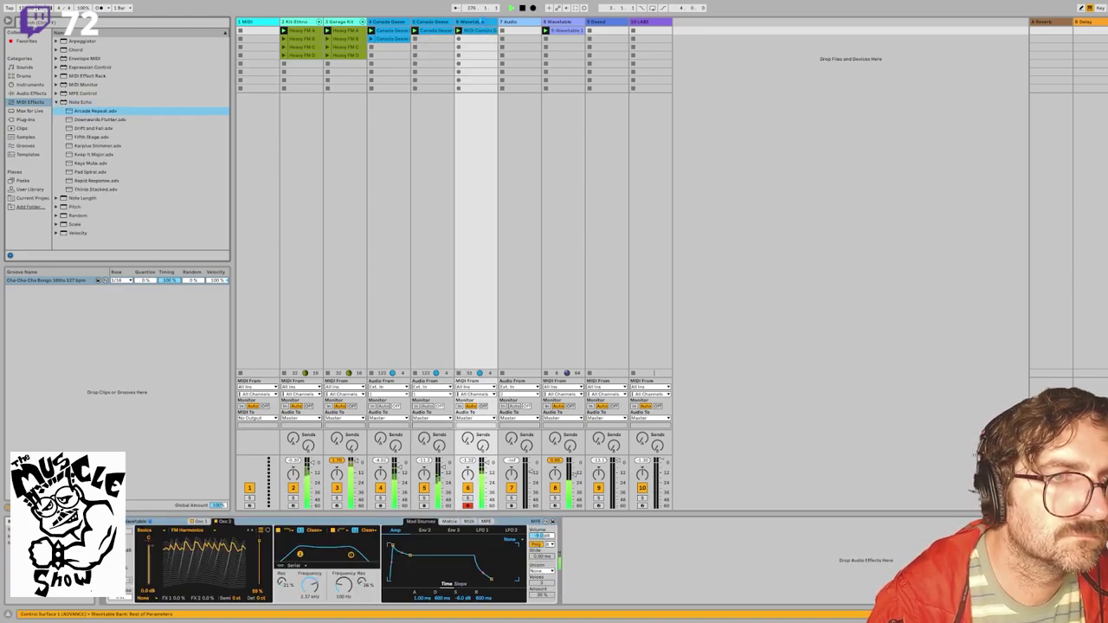
left_click_drag(482, 24, 485, 25)
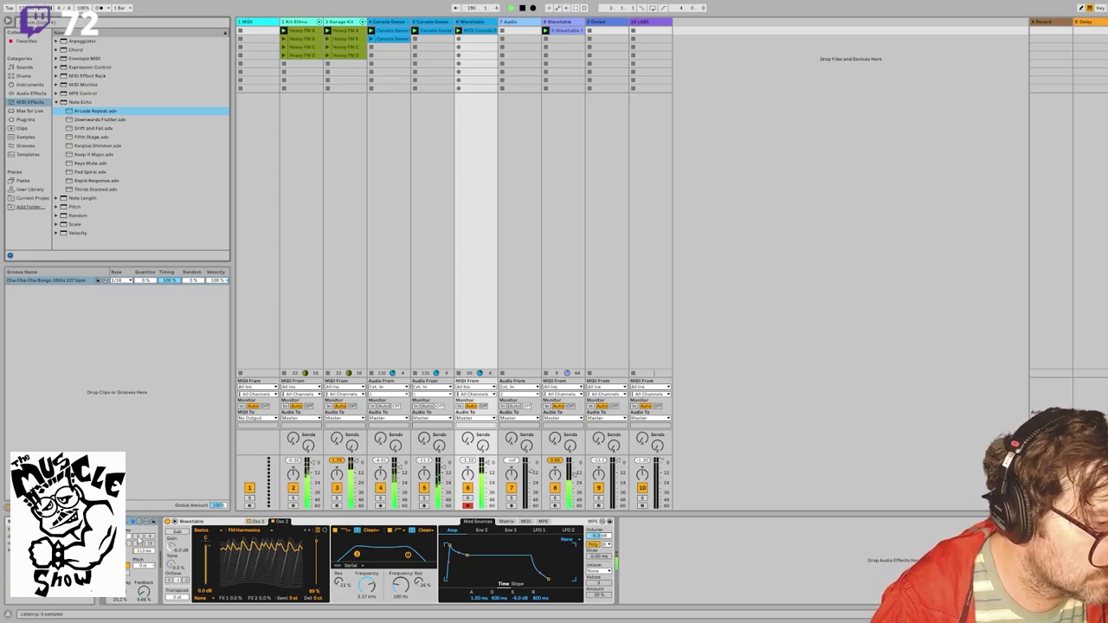
left_click(149, 549)
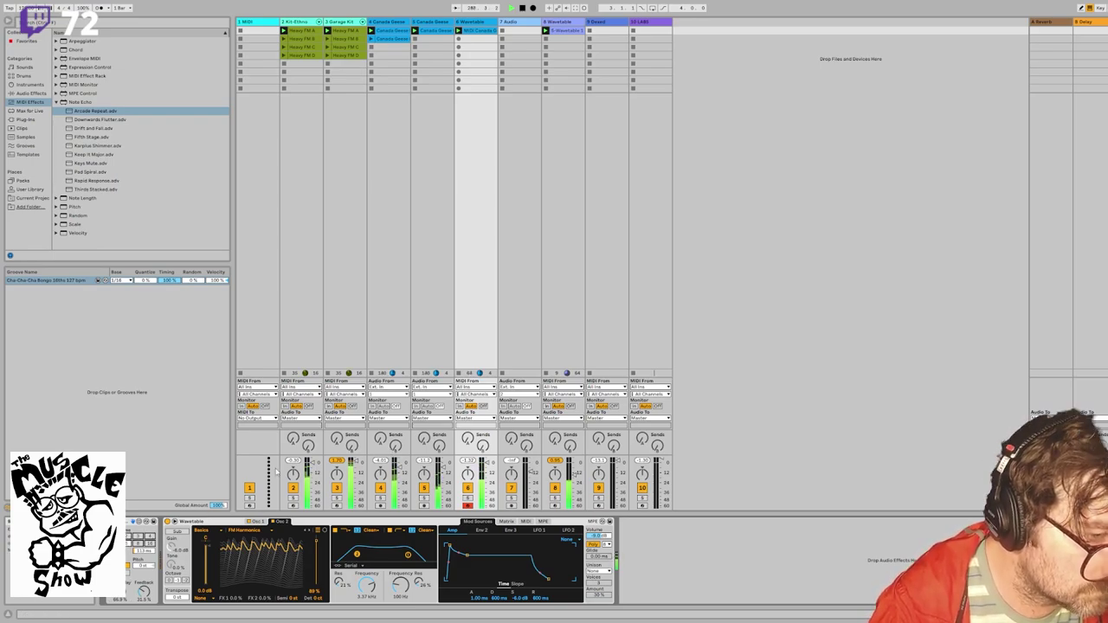
Step: Compare the notes of track 8's Wavetable clip with track 6's converted Canada Geese clip while playing the set
left_click(564, 31)
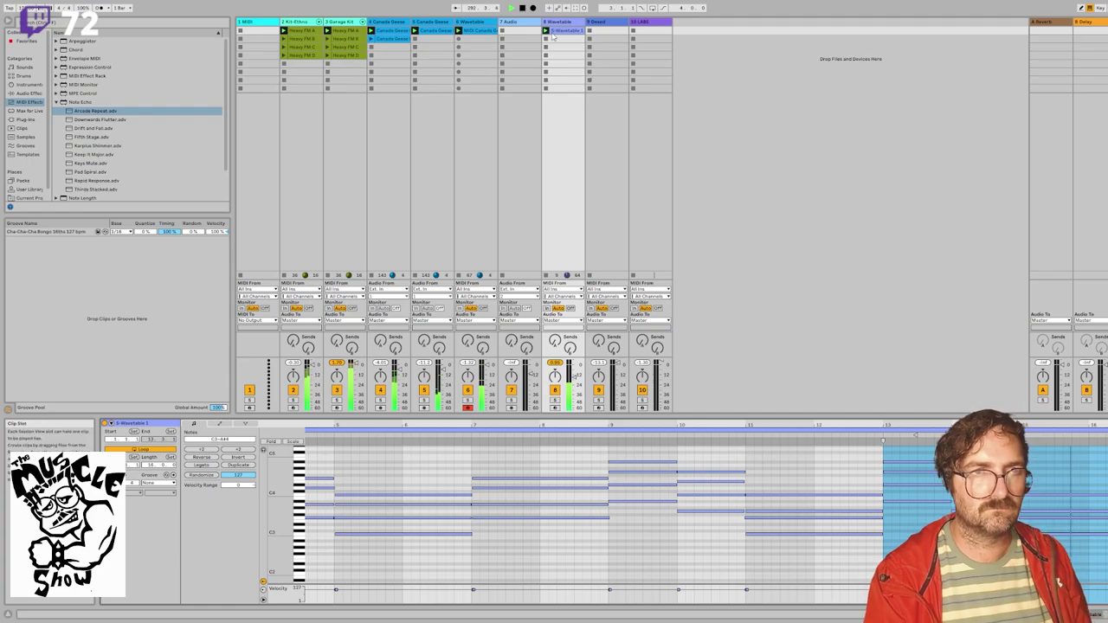
left_click(476, 31)
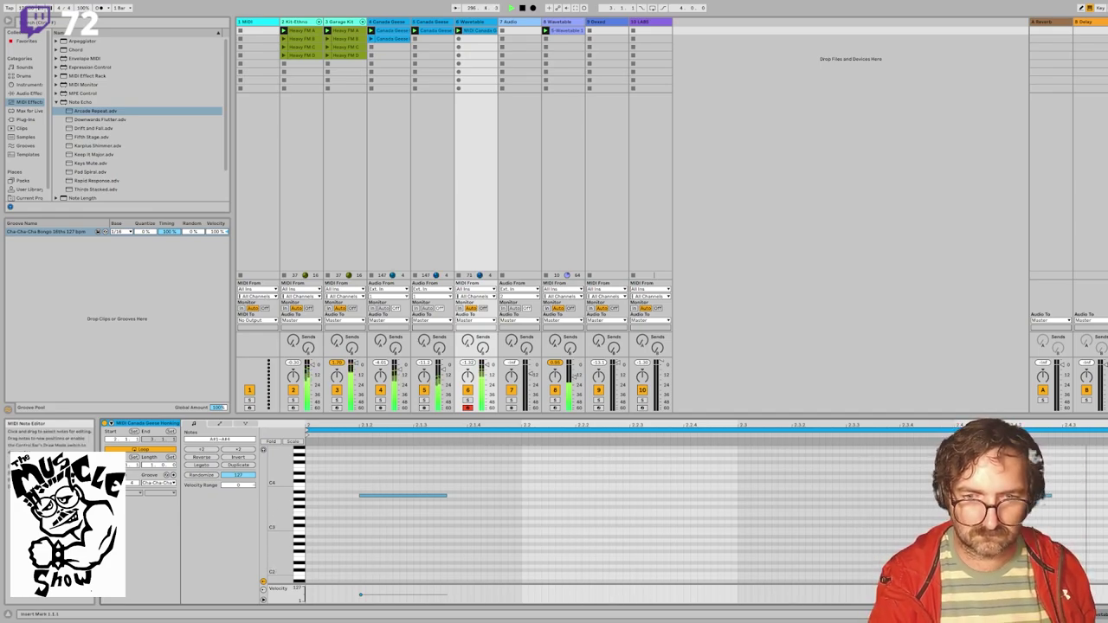
scroll(606, 541, "up", 2)
scroll(875, 537, "up", 1)
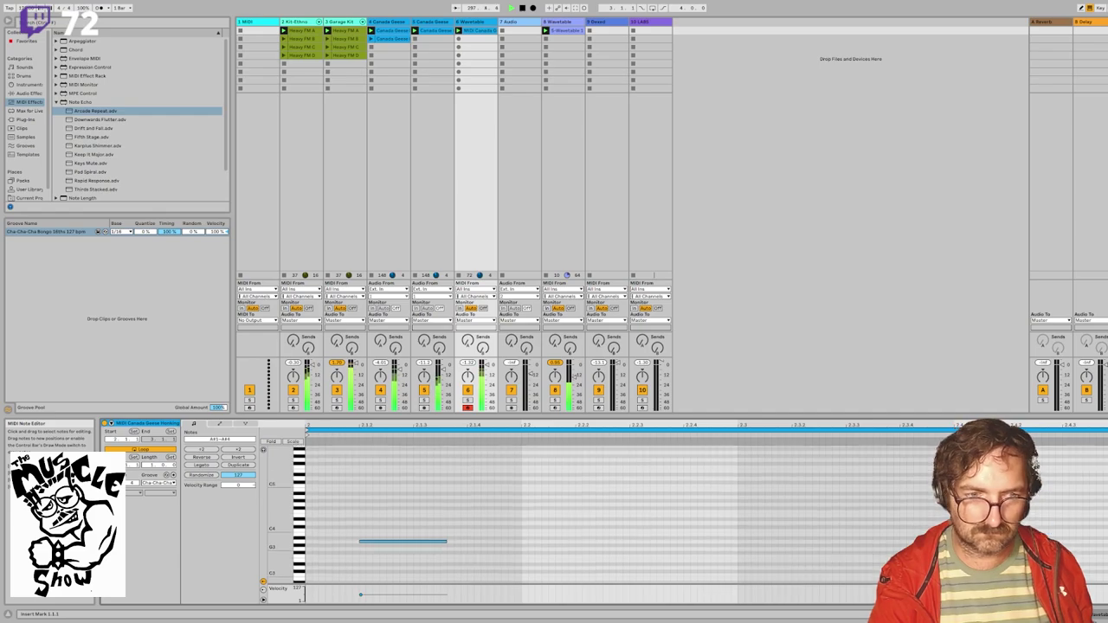
key("space")
key("space")
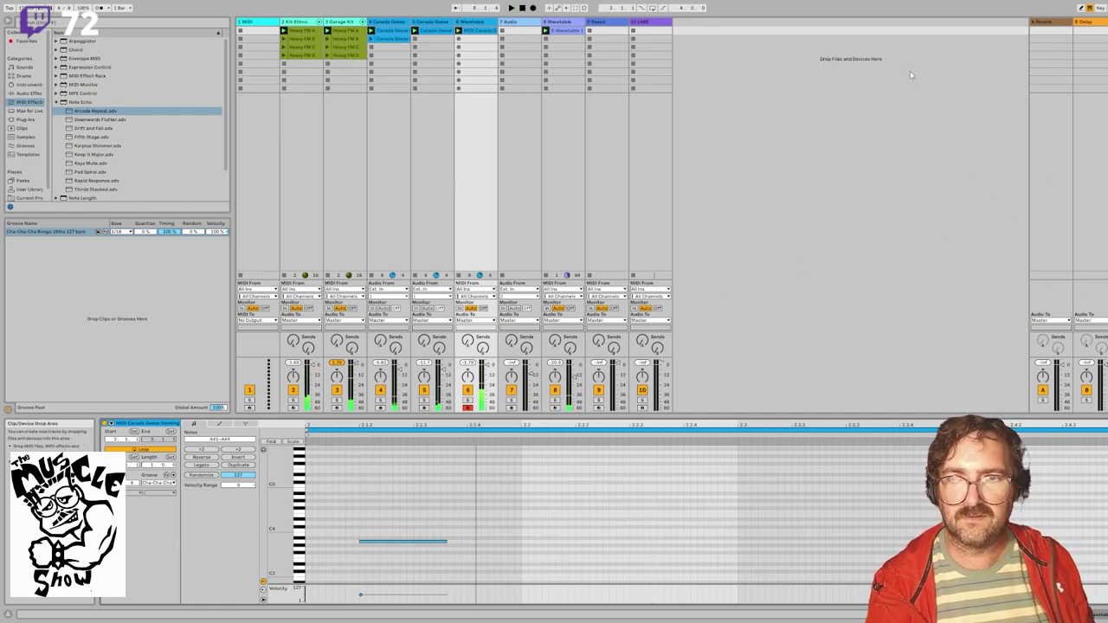
Step: Show track 6's devices, change Wavetable oscillator 2 to the Saw Dual 1 wavetable and restart playback
double_click(476, 25)
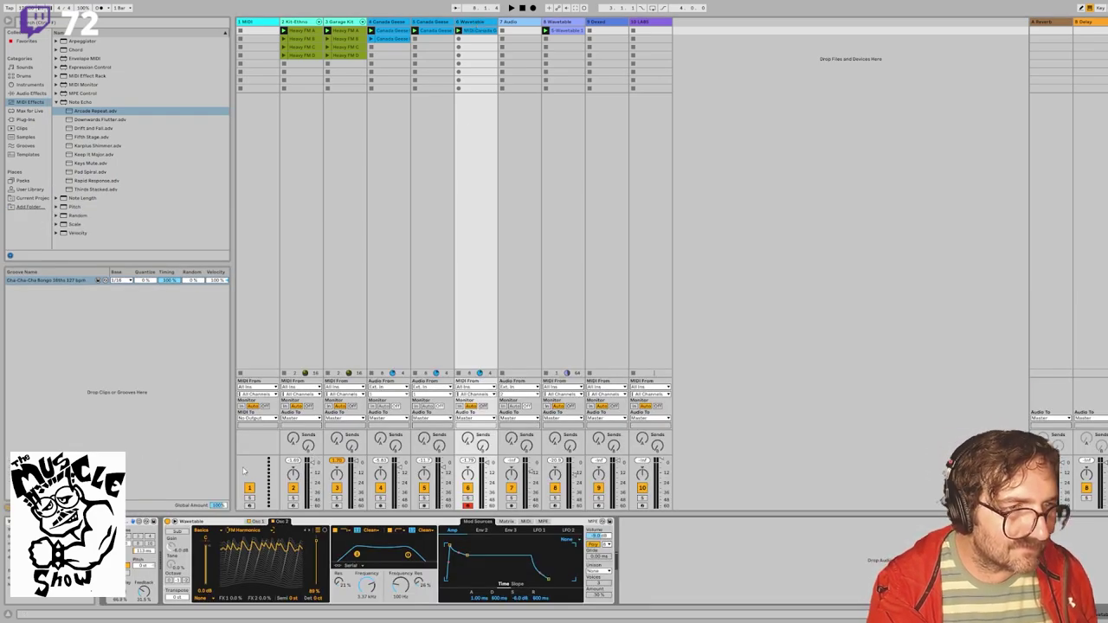
left_click(246, 372)
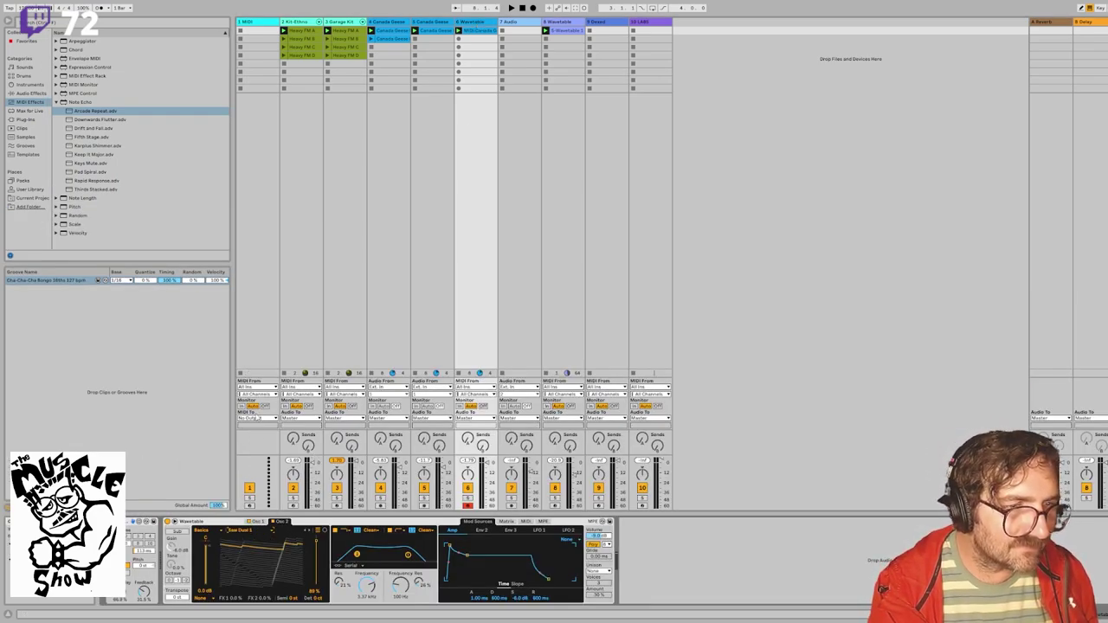
key("space")
Step: On Wavetable oscillator 1, audition Saw Dual 3 and Saw Dual 1, settle on Saw Harmonics and set the position to about 85%
left_click(257, 523)
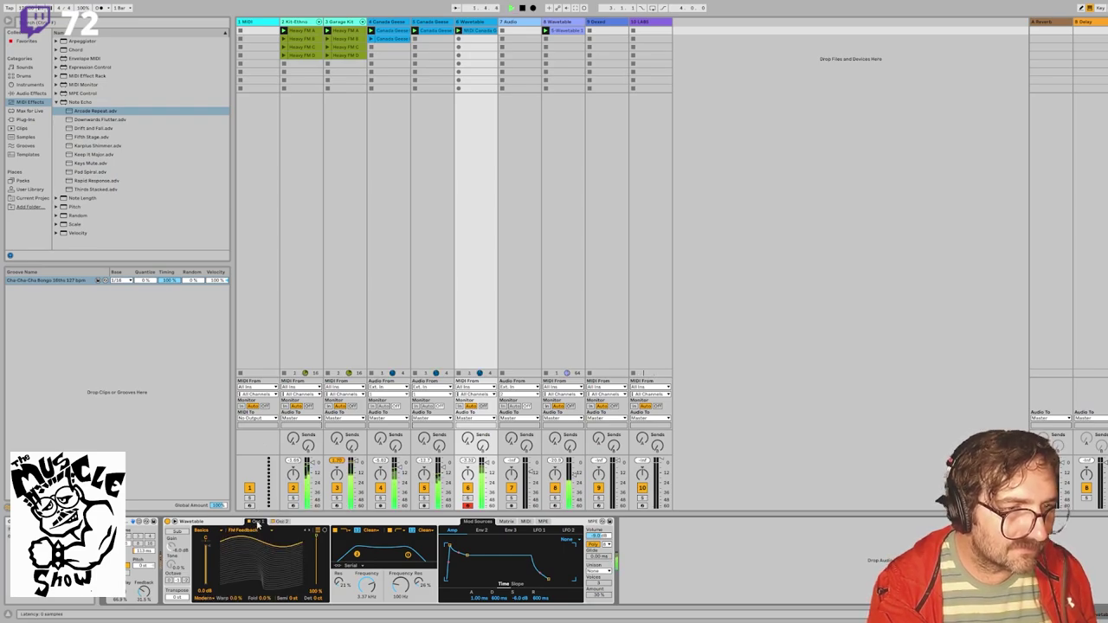
left_click(259, 385)
left_click_drag(316, 537, 317, 567)
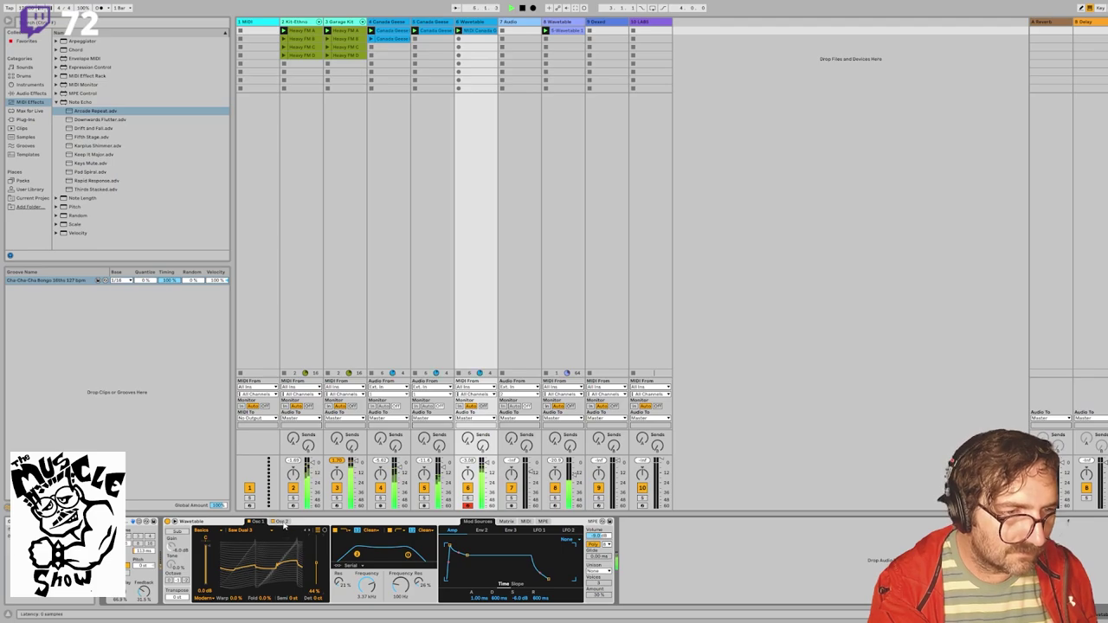
left_click(253, 372)
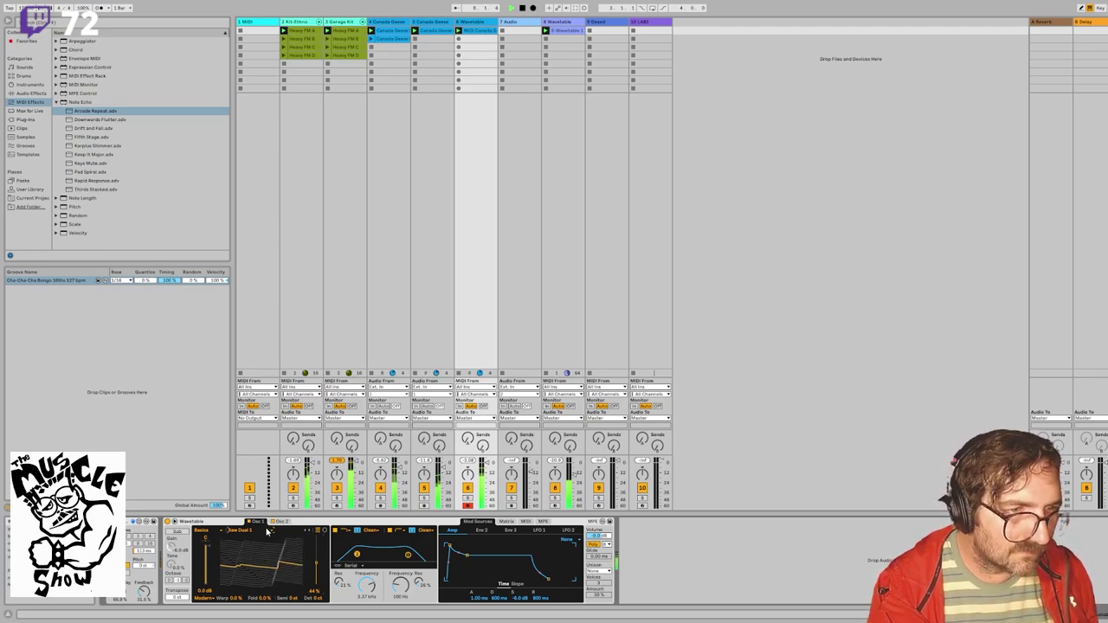
left_click(258, 391)
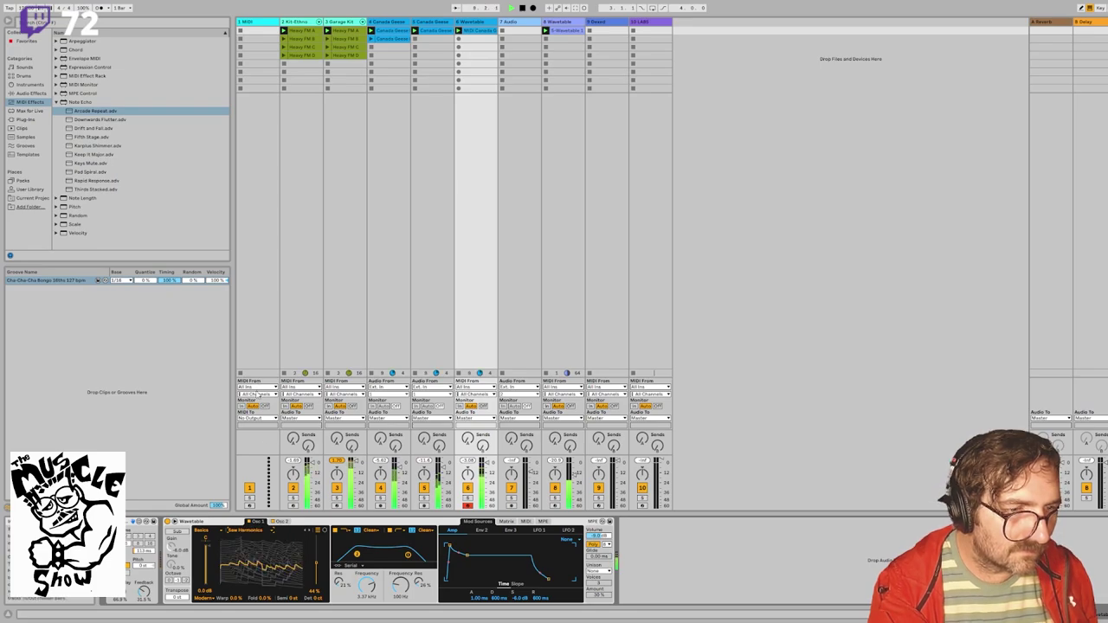
left_click_drag(270, 568, 271, 549)
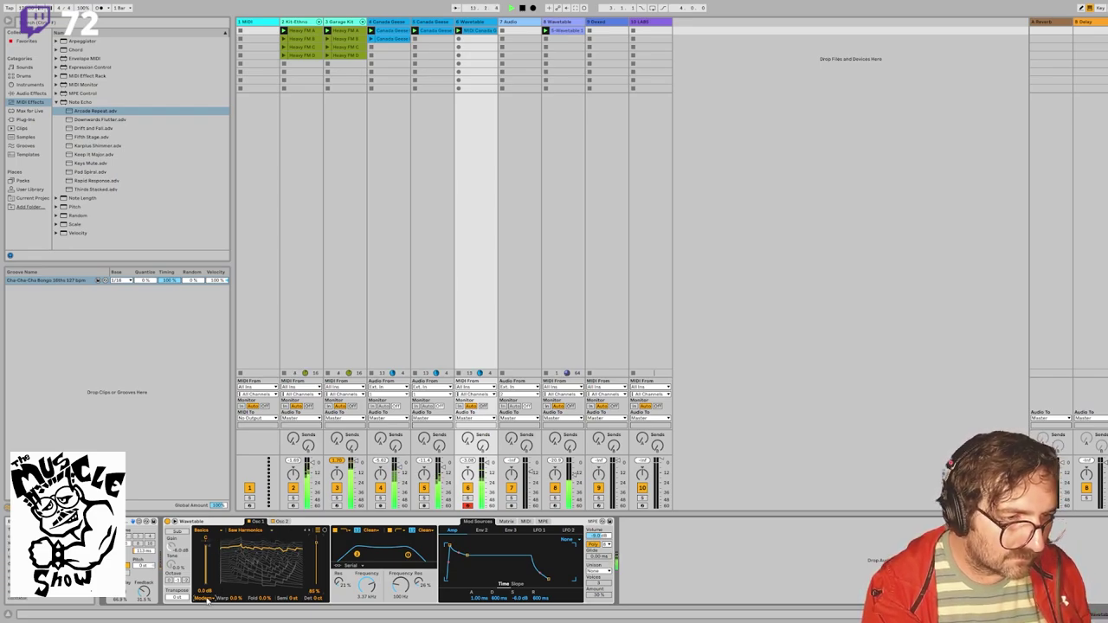
Step: Switch oscillator 1's effect mode to Classic and raise the high-pass filter's resonance to about 65% near 88.5 Hz
scroll(208, 591, "up", 1)
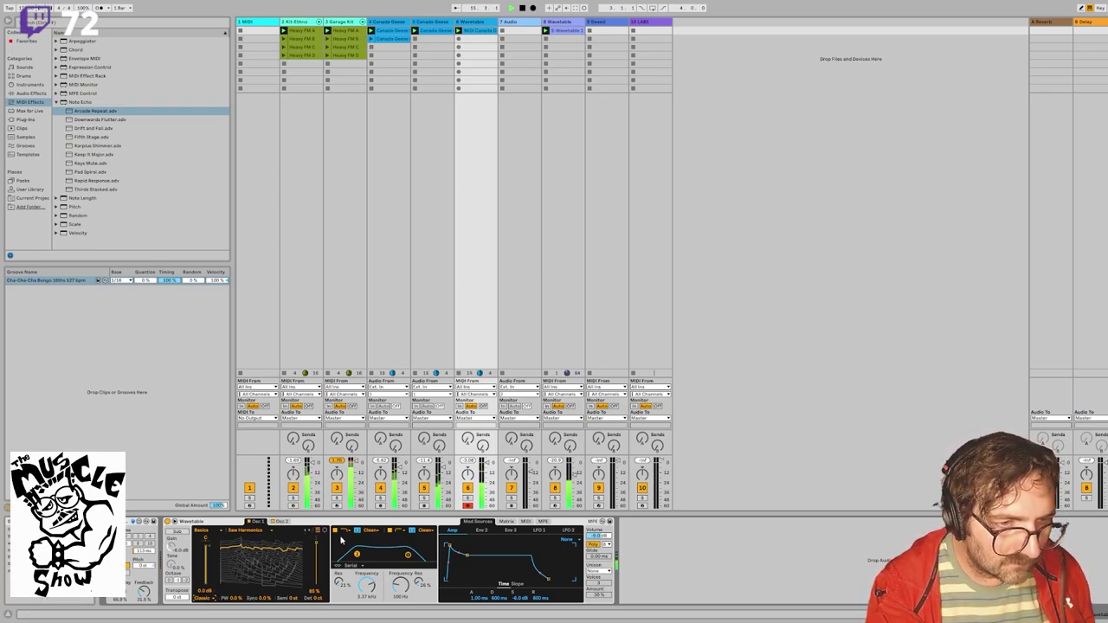
mouse_move(357, 554)
left_mouse_down()
mouse_move(340, 546)
mouse_move(355, 547)
left_mouse_up()
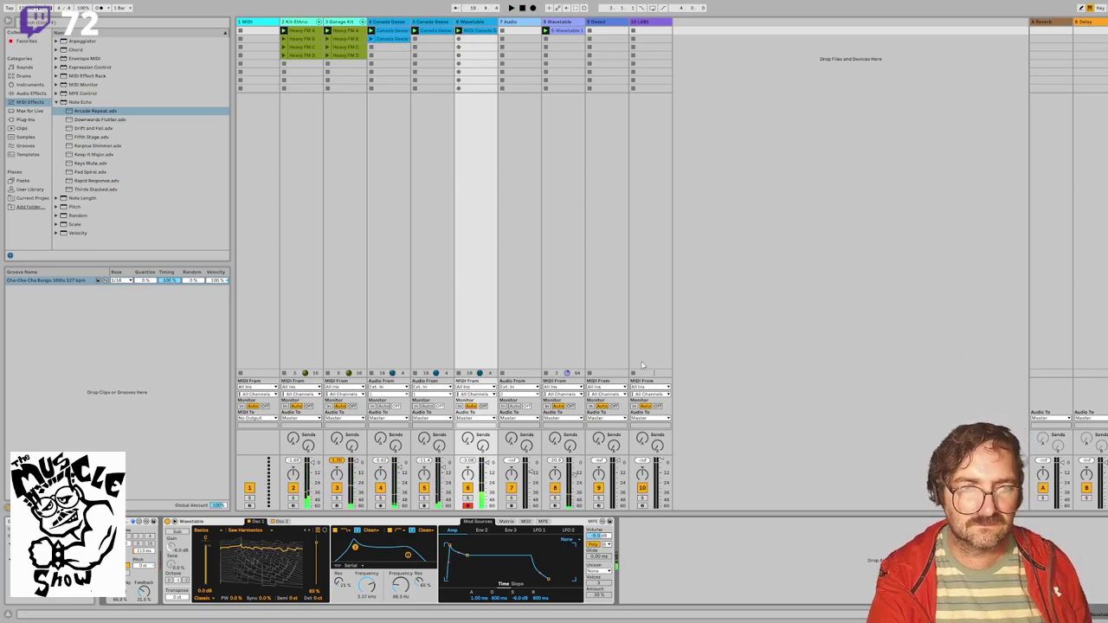
Step: Duplicate track 8, the Wavetable track, and launch the copied clip on track 9 before stopping playback
left_click(556, 25)
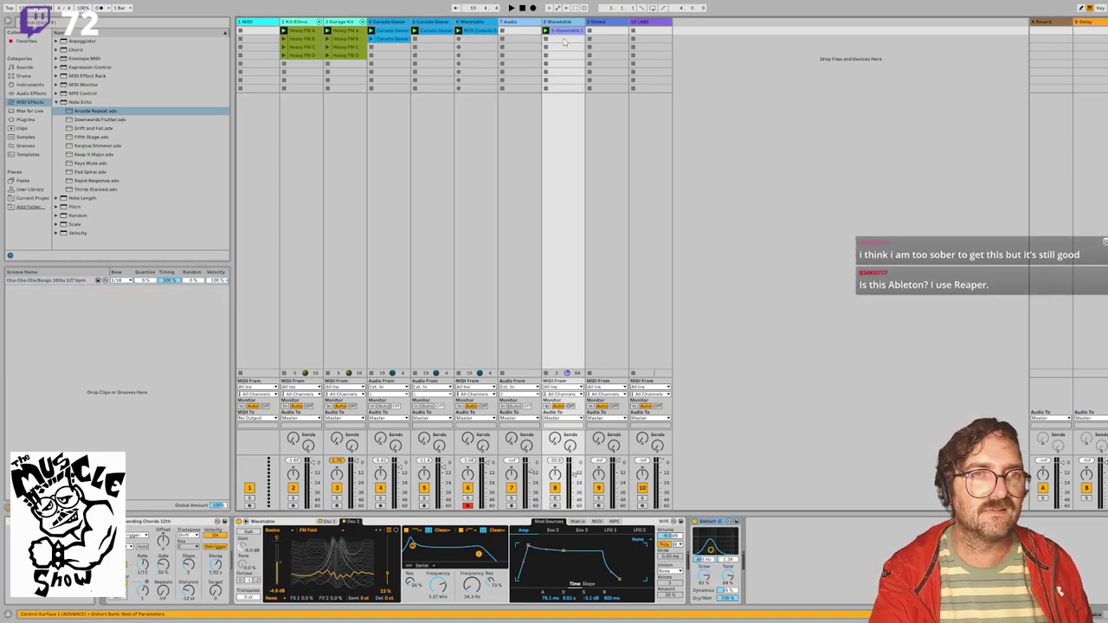
key("ctrl+d")
left_click(590, 31)
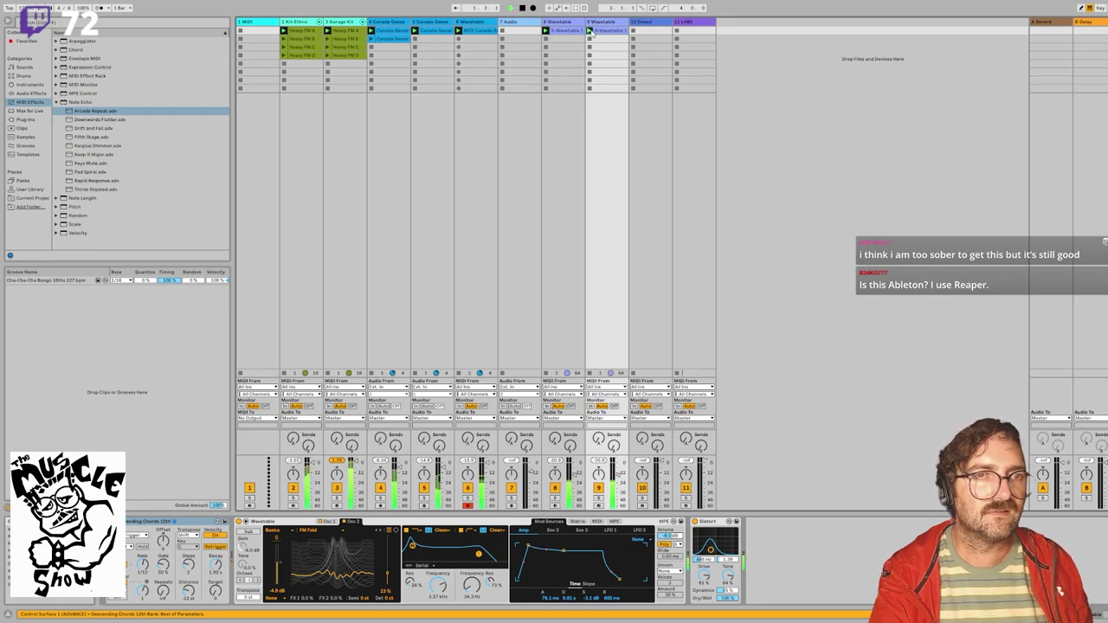
key("space")
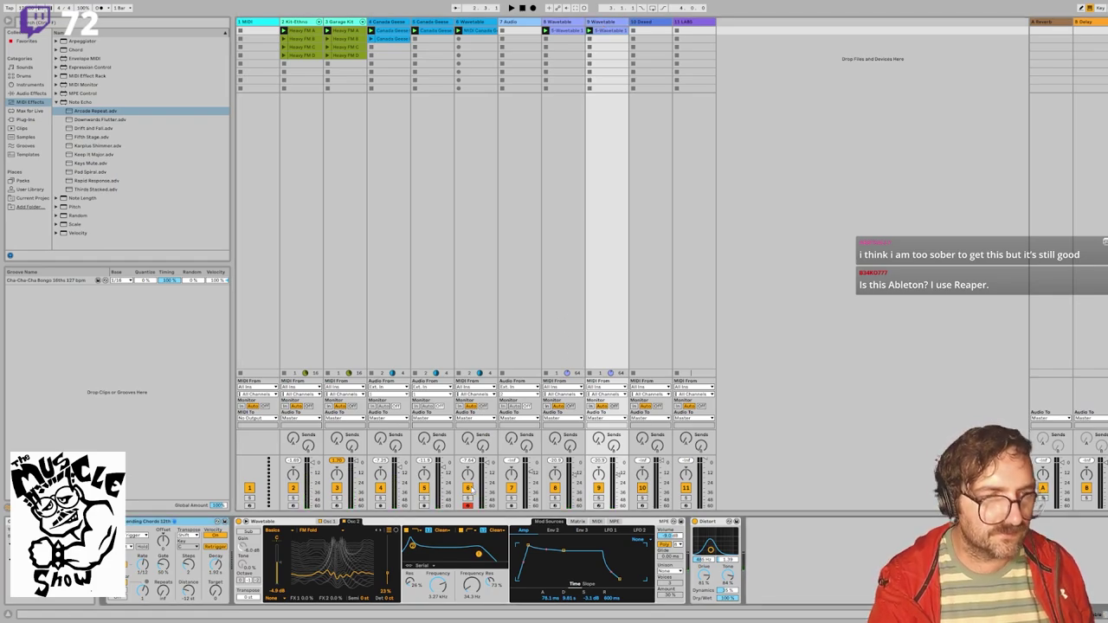
Step: Solo track 9, delete its Distort effect and restart playback
left_click(351, 523)
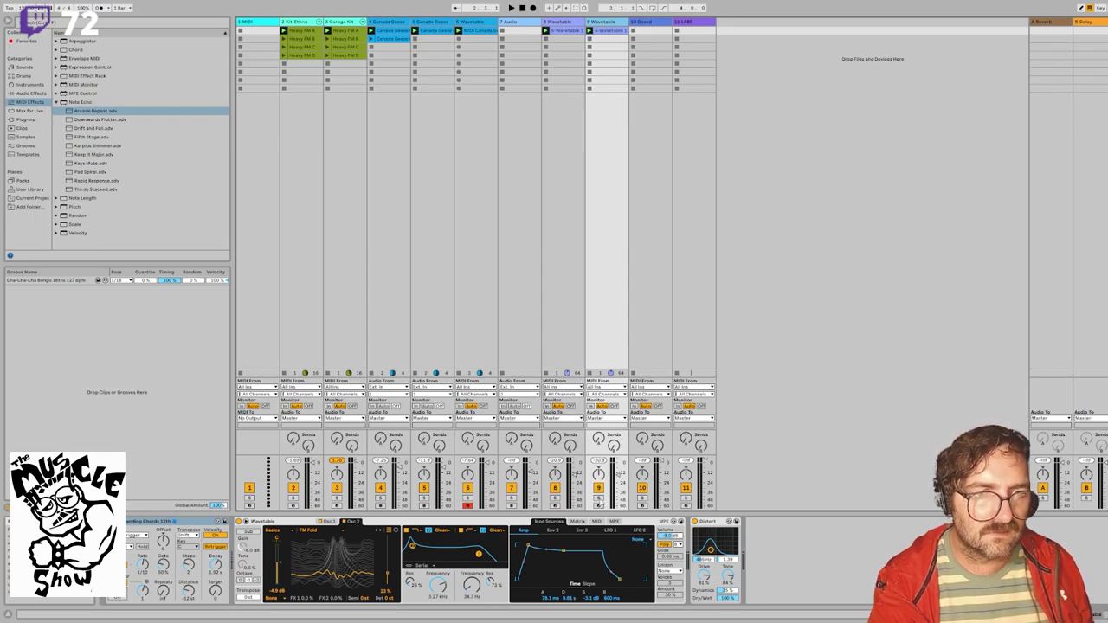
left_click(598, 498)
left_click(710, 523)
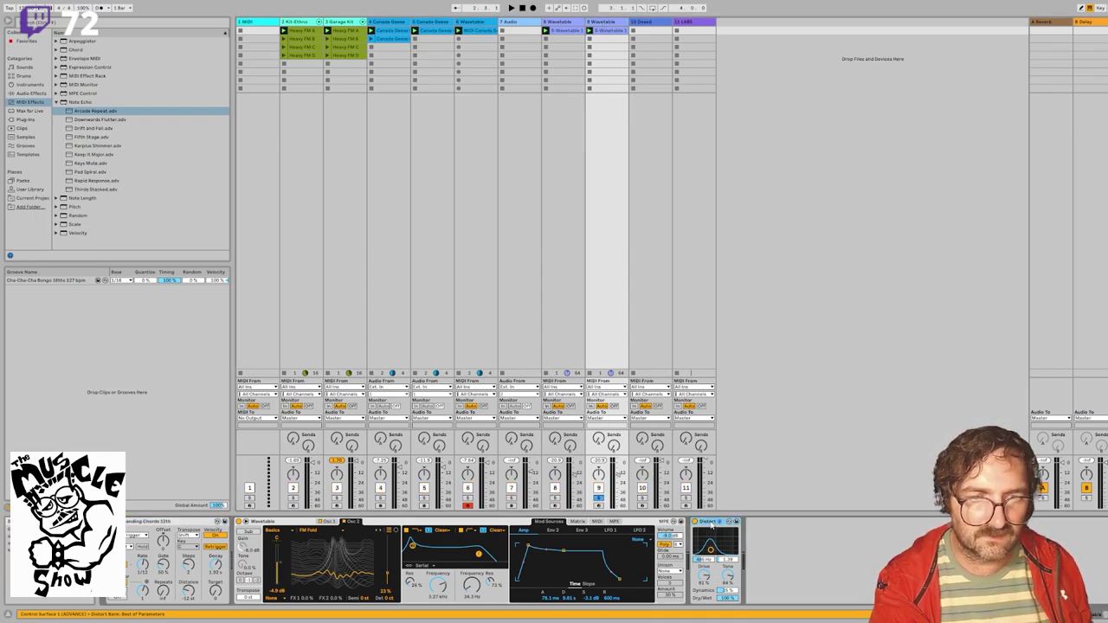
key("Delete")
key("space")
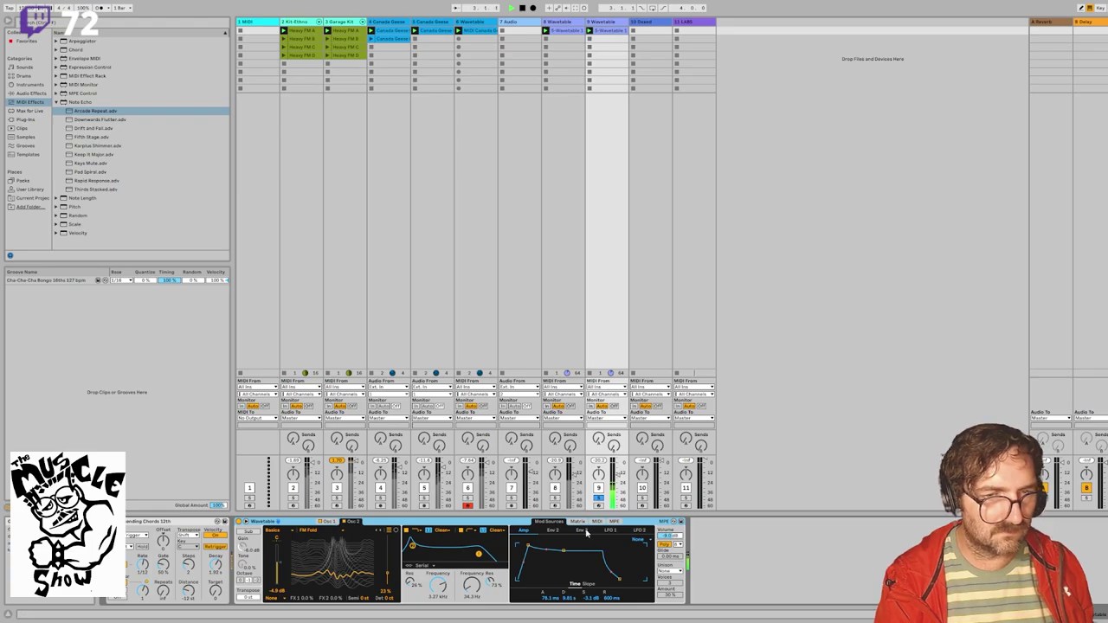
Step: Hot-swap track 9's Wavetable for the Instrument Rack preset Vapor Games Arp from the Synth Rhythmic folder
left_click(673, 523)
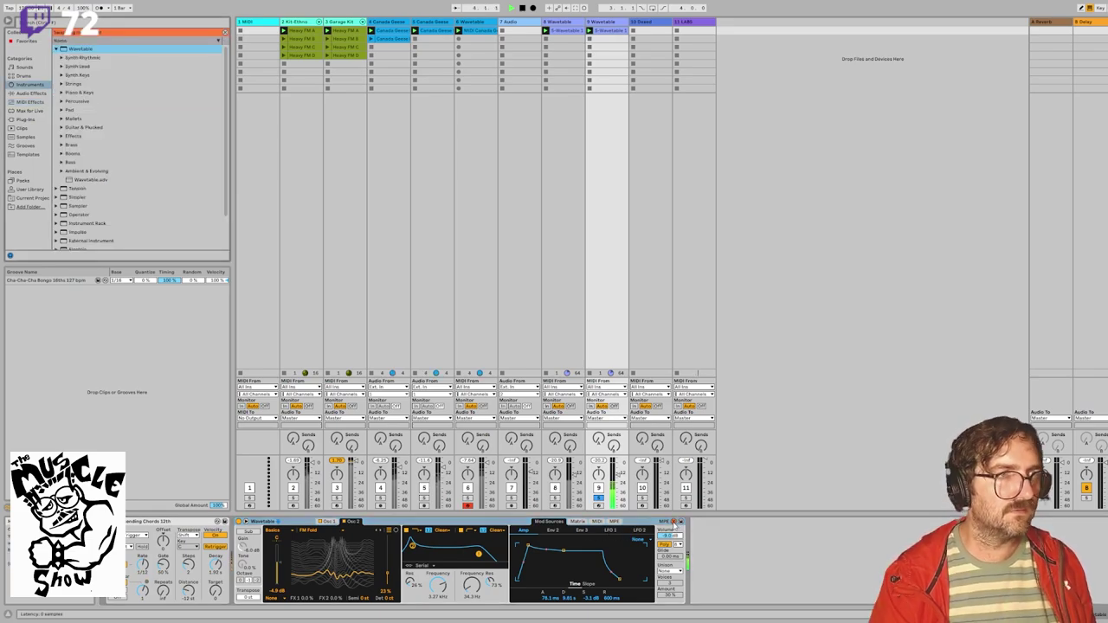
key("Down")
key("Left")
key("Left")
key("Down")
key("Down")
key("Down")
key("Down")
key("Down")
key("Down")
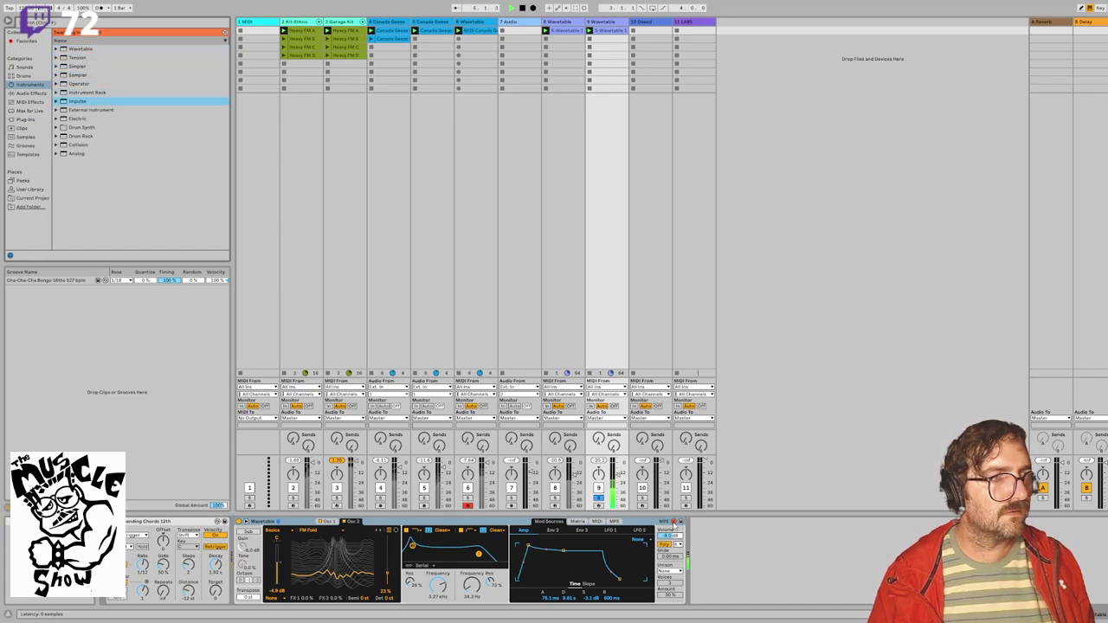
key("Up")
key("Right")
key("Down")
key("Down")
key("Down")
key("Up")
key("Right")
key("Down")
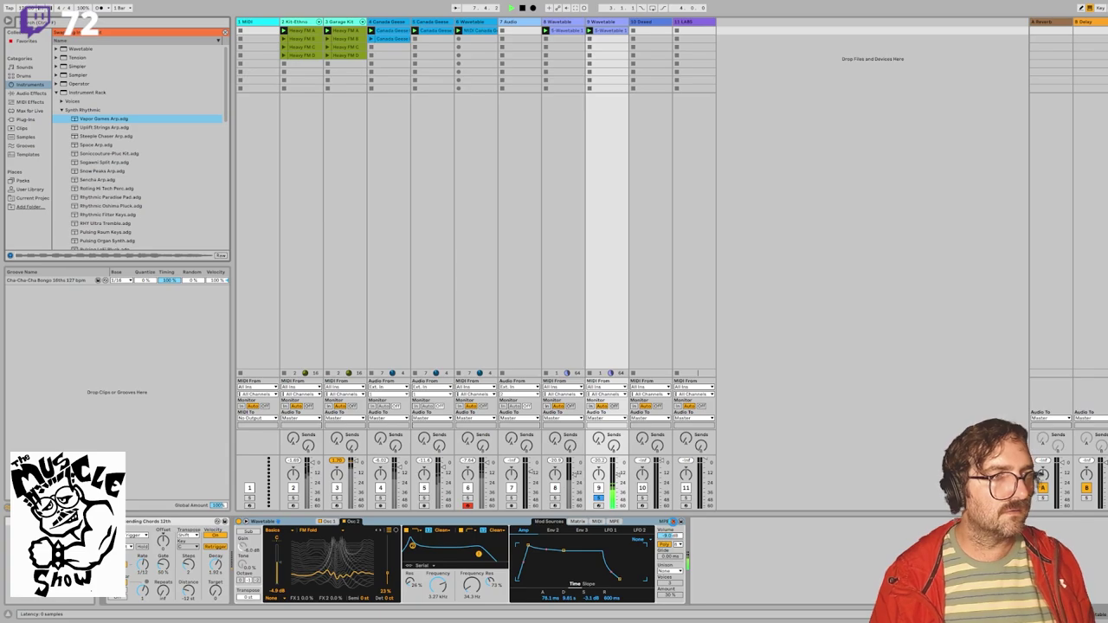
key("Return")
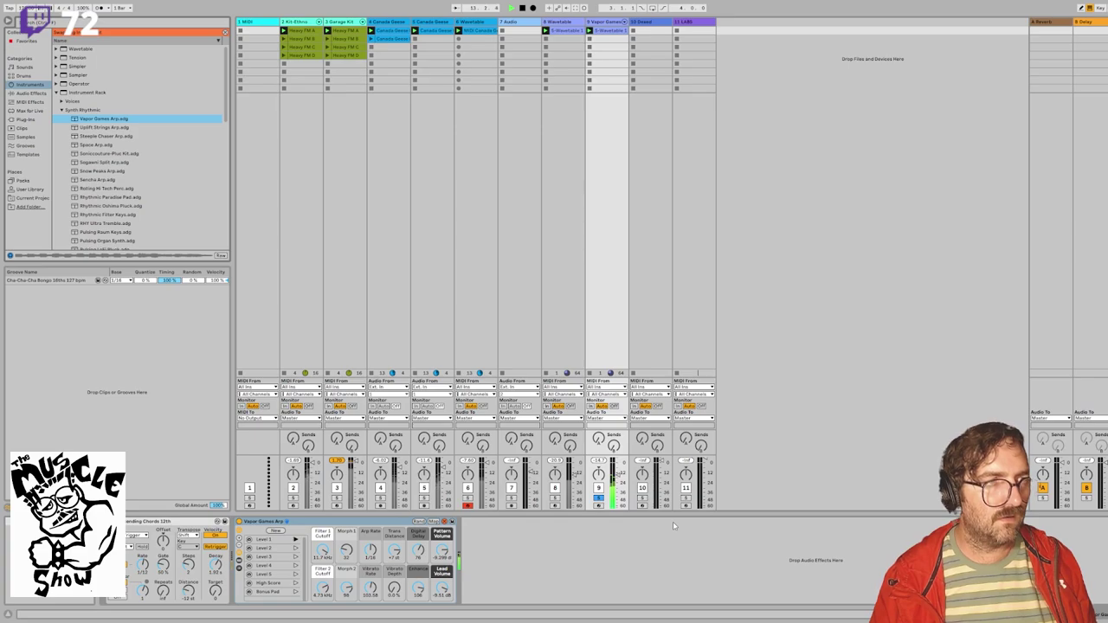
Step: Replace track 9's instrument with the Uplift Strings Arp preset, unsolo the track to hear it in the full mix, and solo it again
key("Down")
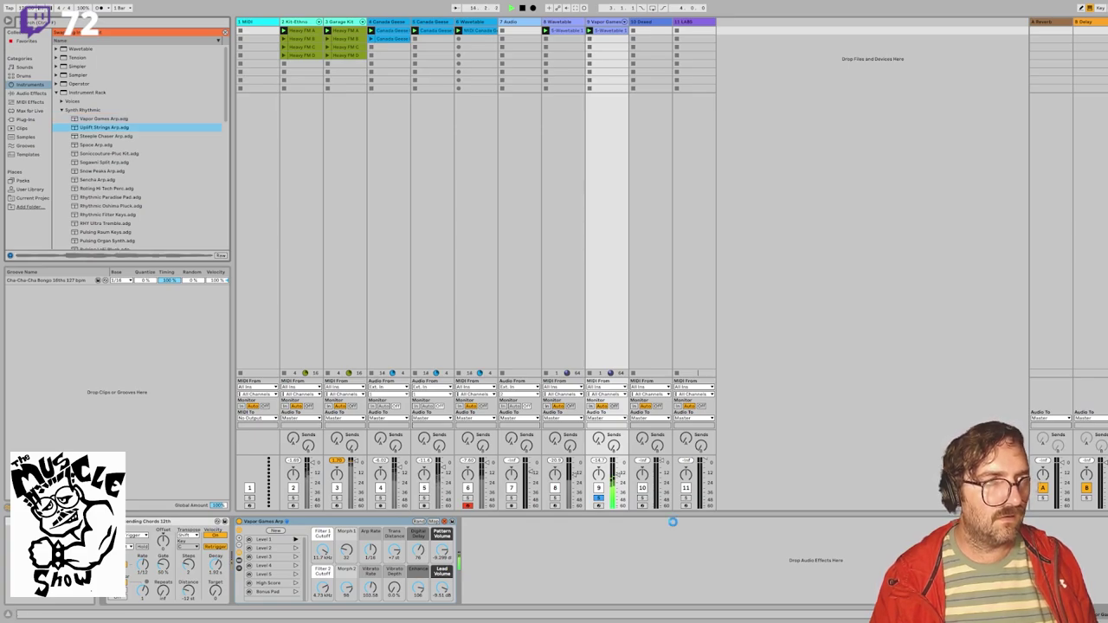
key("Return")
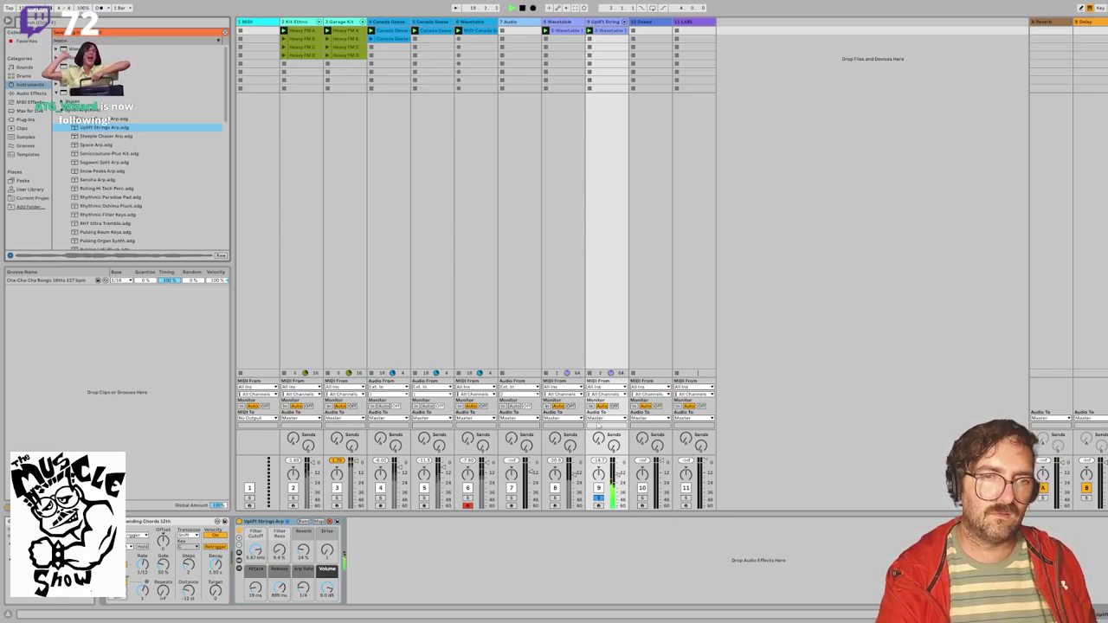
left_click(598, 500)
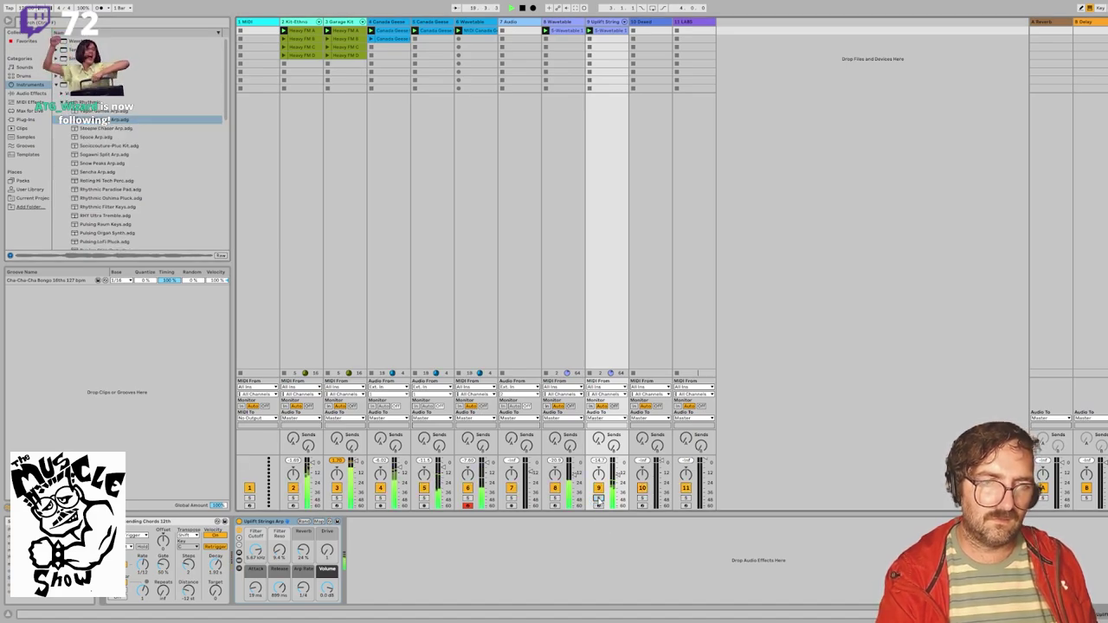
left_click(597, 500)
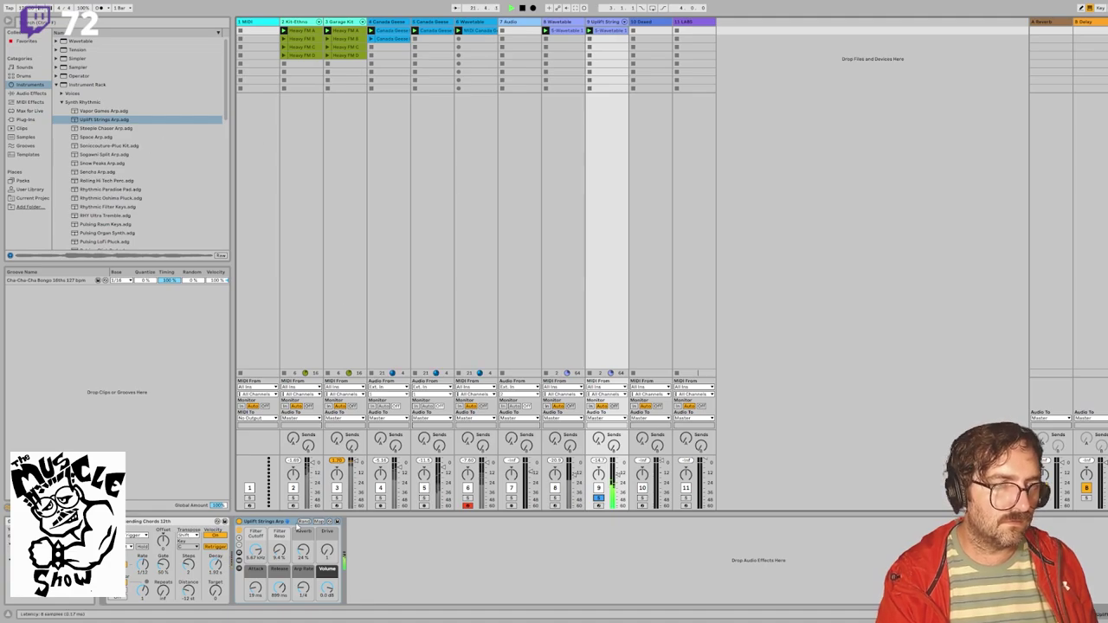
Step: Hot-swap track 9's instrument to Steeple Chaser Arp to audition it, and replace it with the Vapor Games Arp preset
key("ctrl+f")
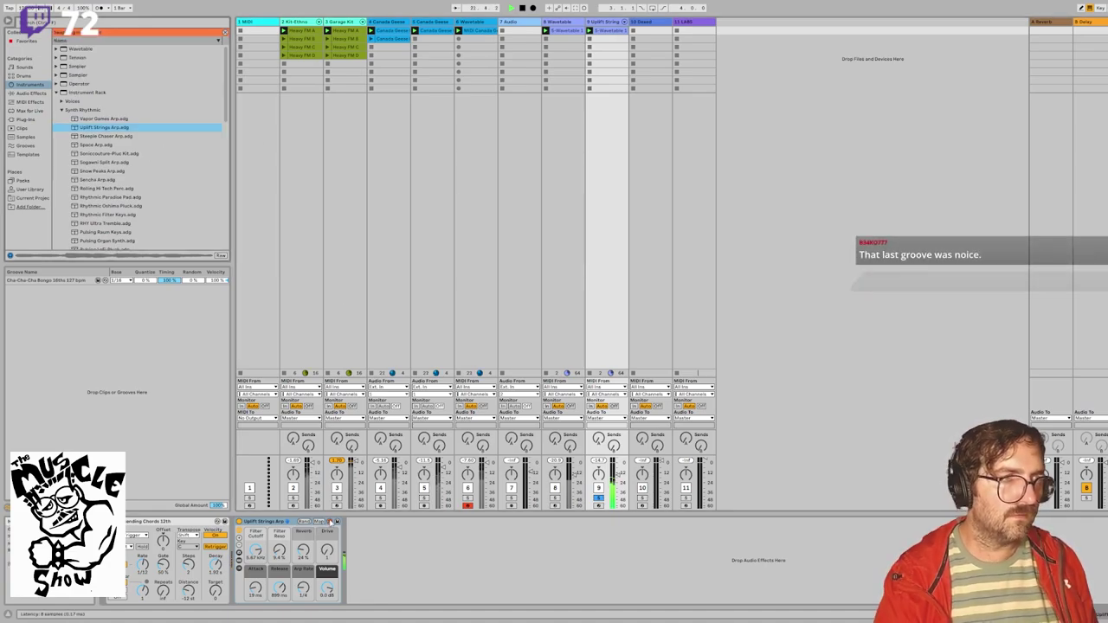
key("Down")
key("Return")
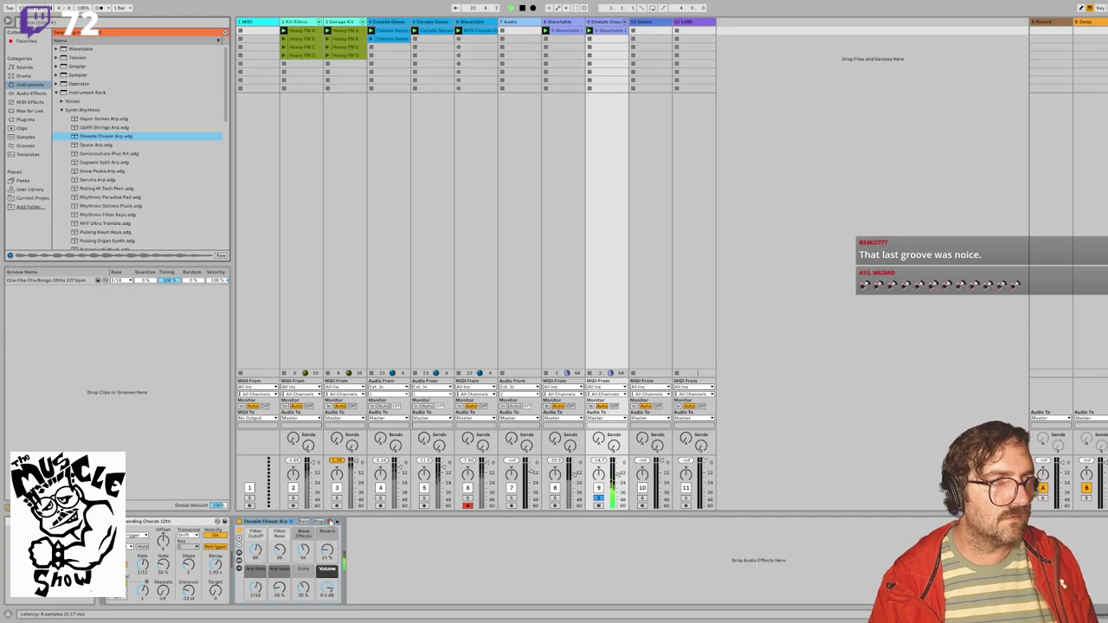
key("Up")
key("Up")
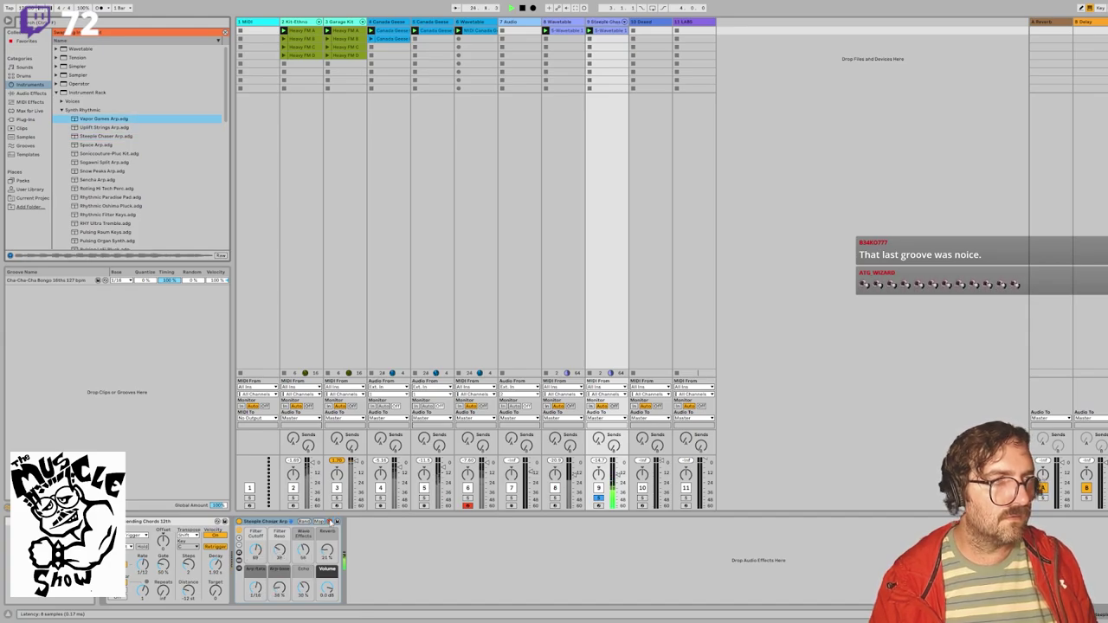
key("Return")
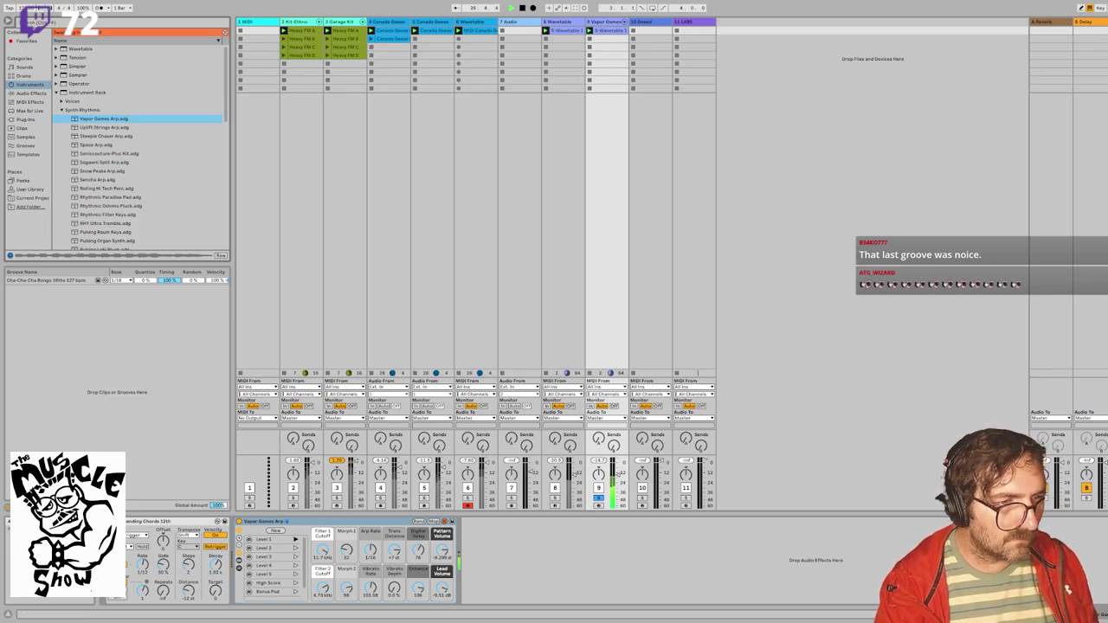
Step: Turn off track 9's Ascending Chords 12th arpeggiator, and raise and unsolo the track to fit it into the full mix
left_click(110, 521)
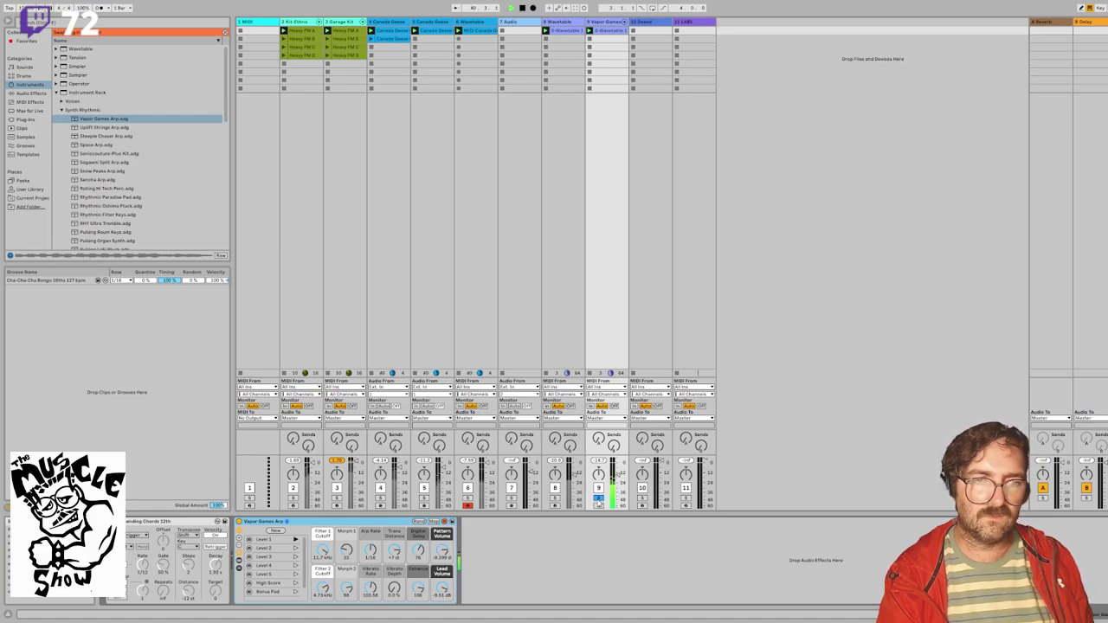
left_click(618, 475)
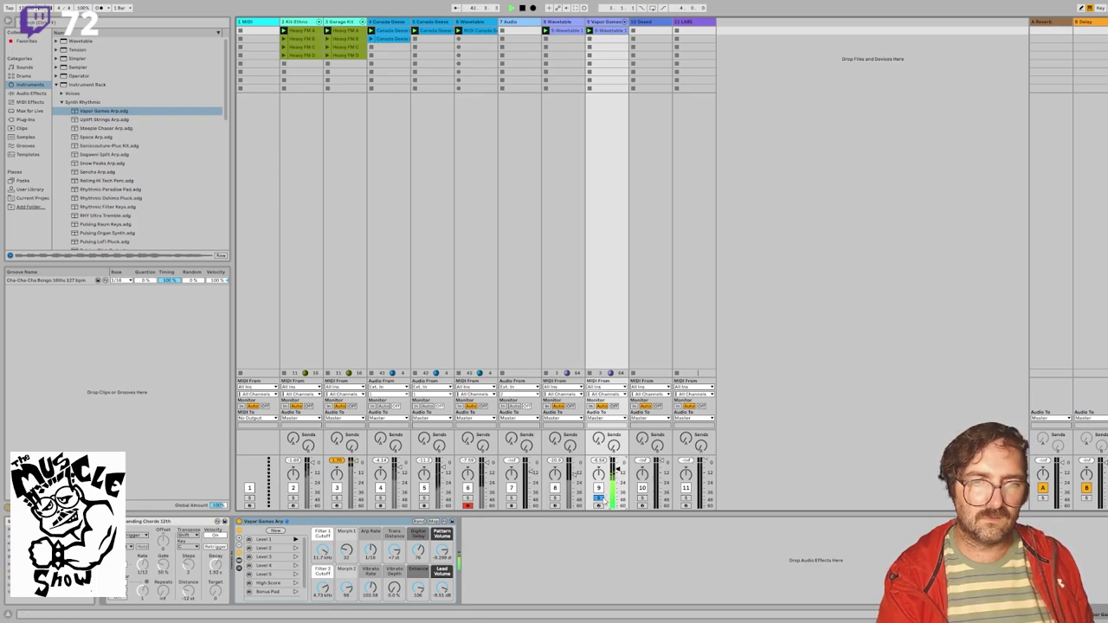
left_click(597, 500)
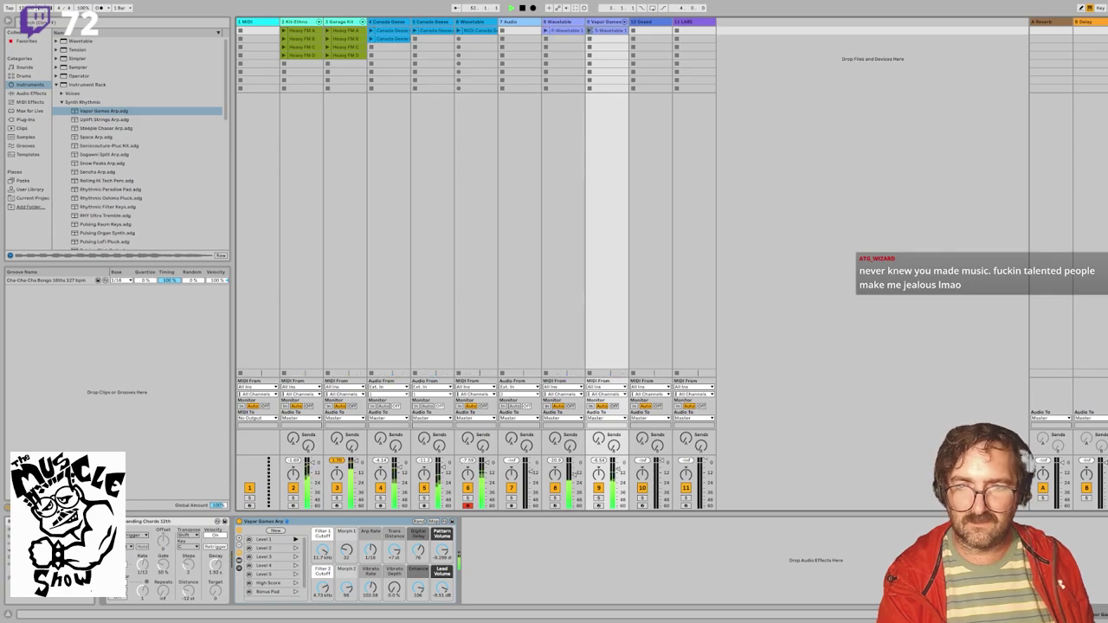
Step: Restart playback with track 2's Heavy FM A clip, and launch track 4's first Canada Geese clip, fading its volume up to -2.0 dB
left_click(284, 31)
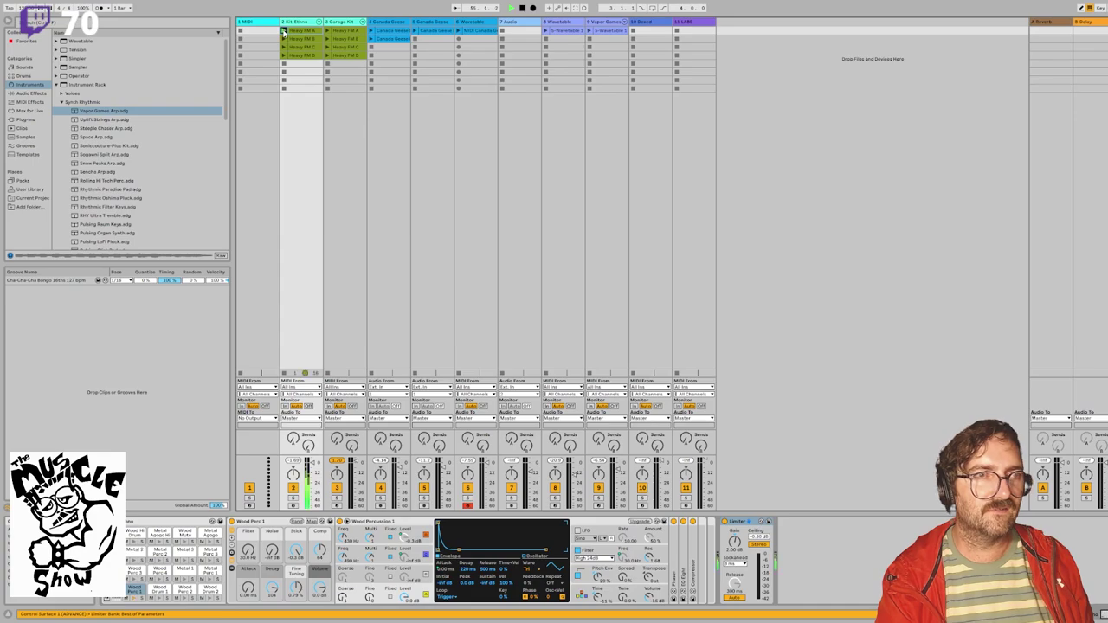
left_click(522, 8)
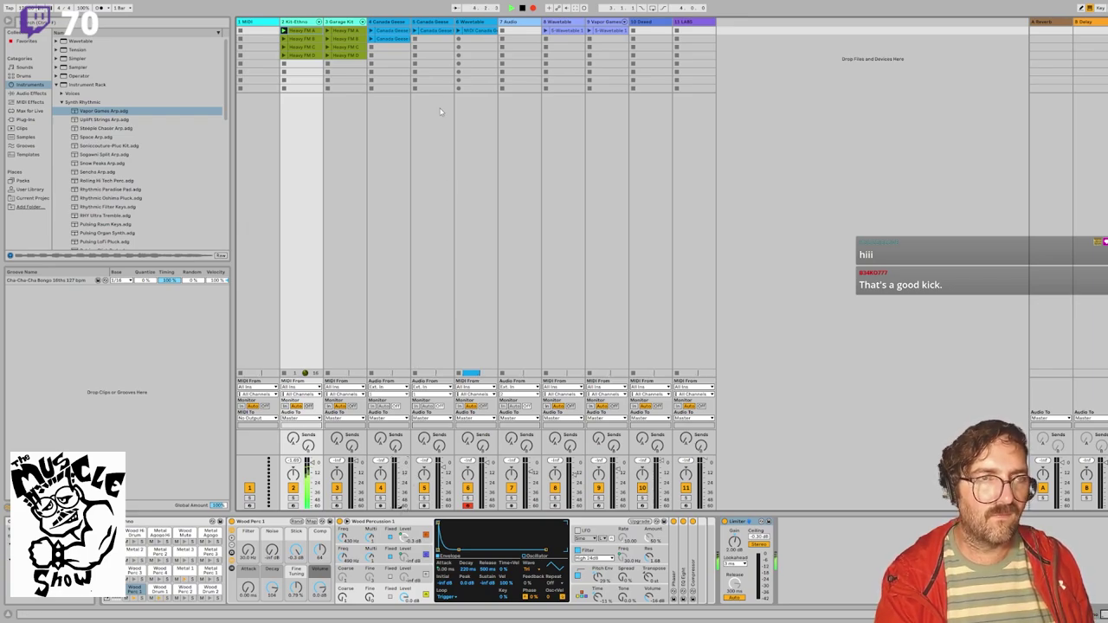
left_click(373, 32)
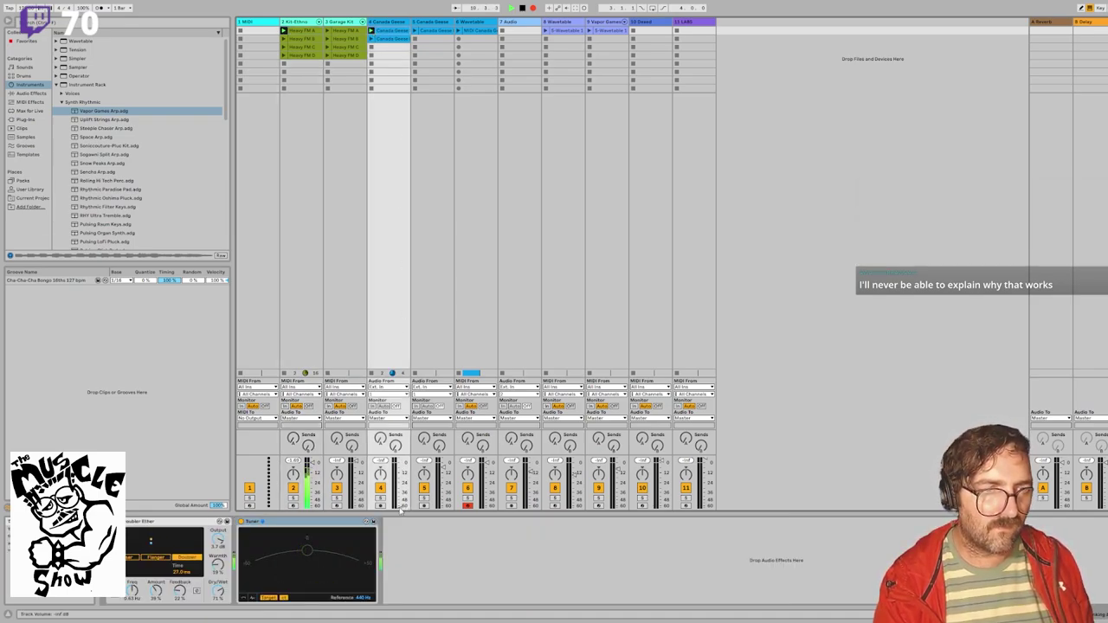
left_click_drag(398, 503, 399, 481)
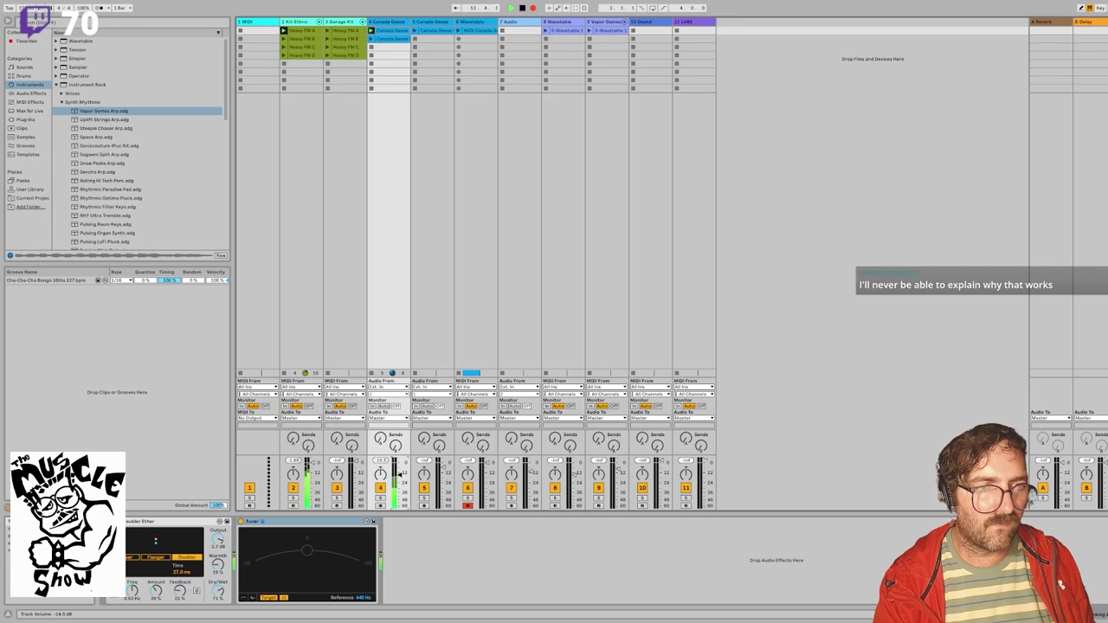
left_click_drag(401, 472, 399, 467)
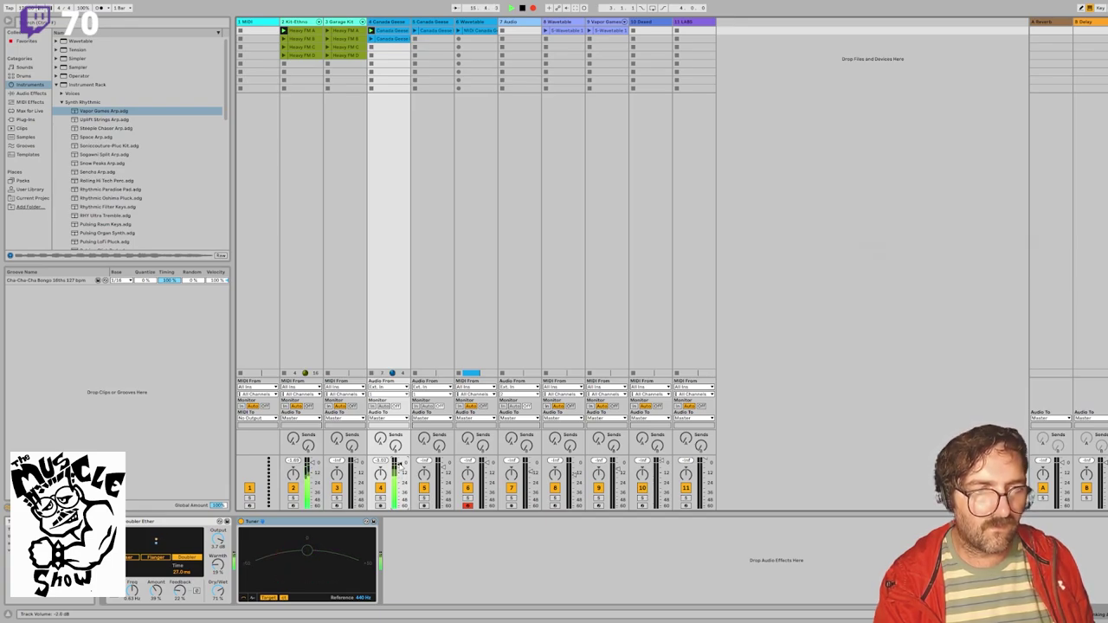
Step: Layer in the first-row clips on tracks 5 and 6, and launch the whole first scene to bring in the remaining parts
left_click(415, 31)
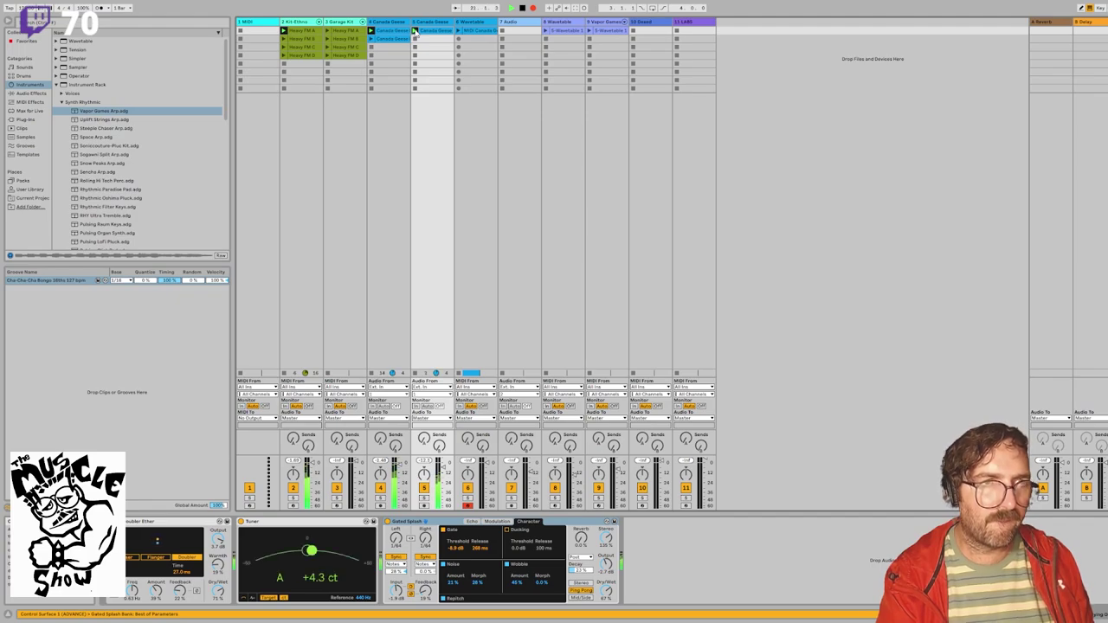
left_click(459, 31)
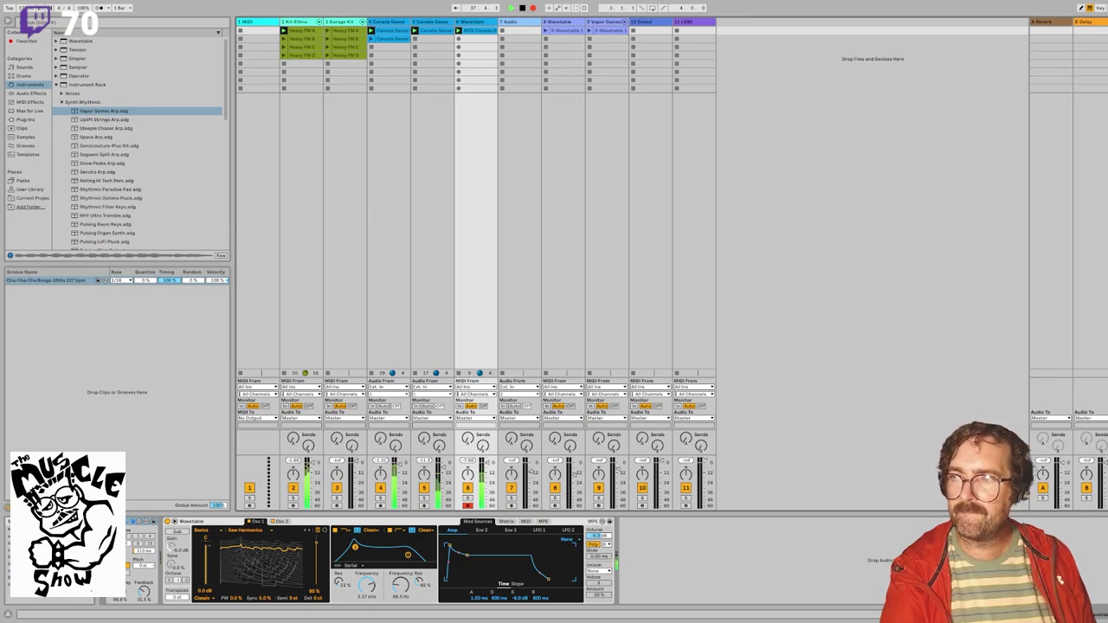
left_click(1107, 30)
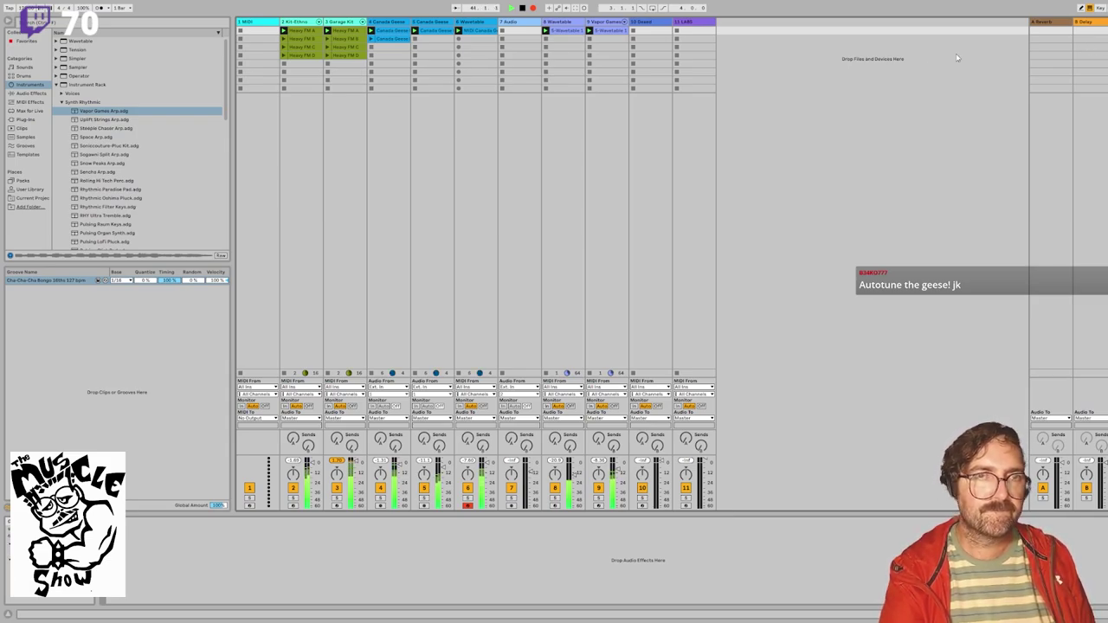
Step: Switch drum tracks 2 and 3 to their Heavy FM B clips, followed by their Heavy FM C clips
left_click(303, 45)
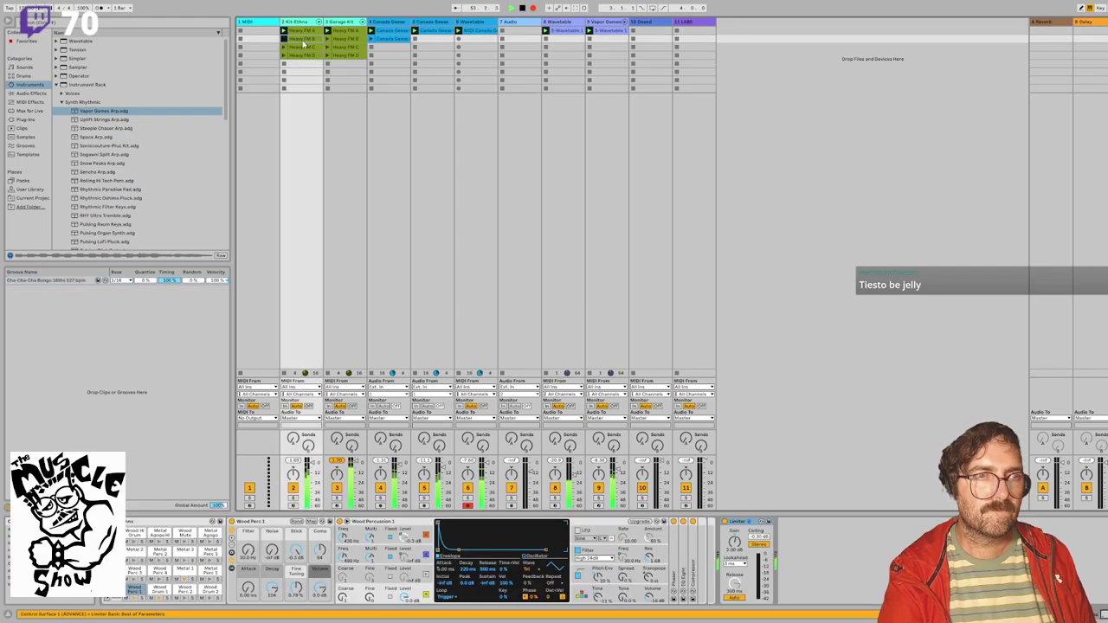
left_click(325, 40)
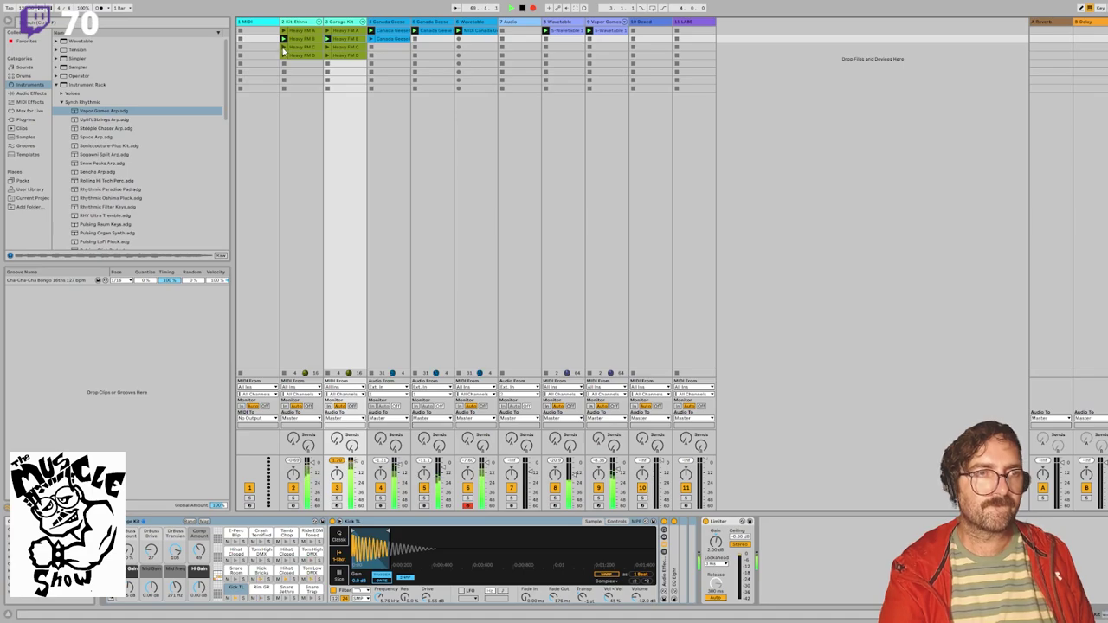
left_click(284, 47)
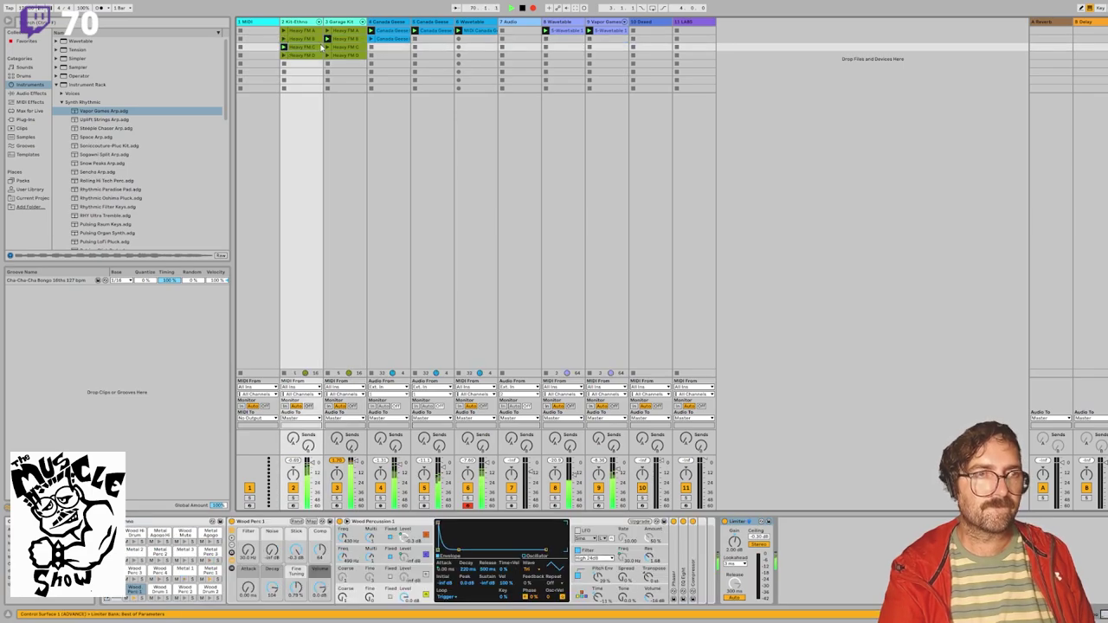
left_click(327, 47)
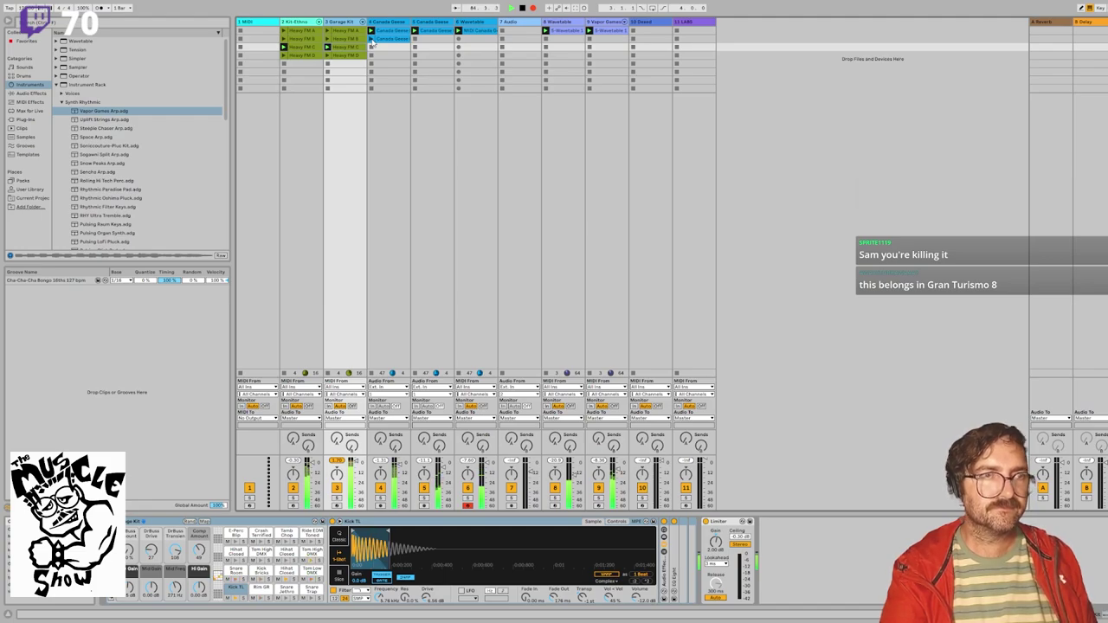
Step: Launch track 4's second Canada Geese clip, move the first-row clips on tracks 4, 5, 6, 8 and 9 to the fourth scene, and launch that scene
left_click(372, 43)
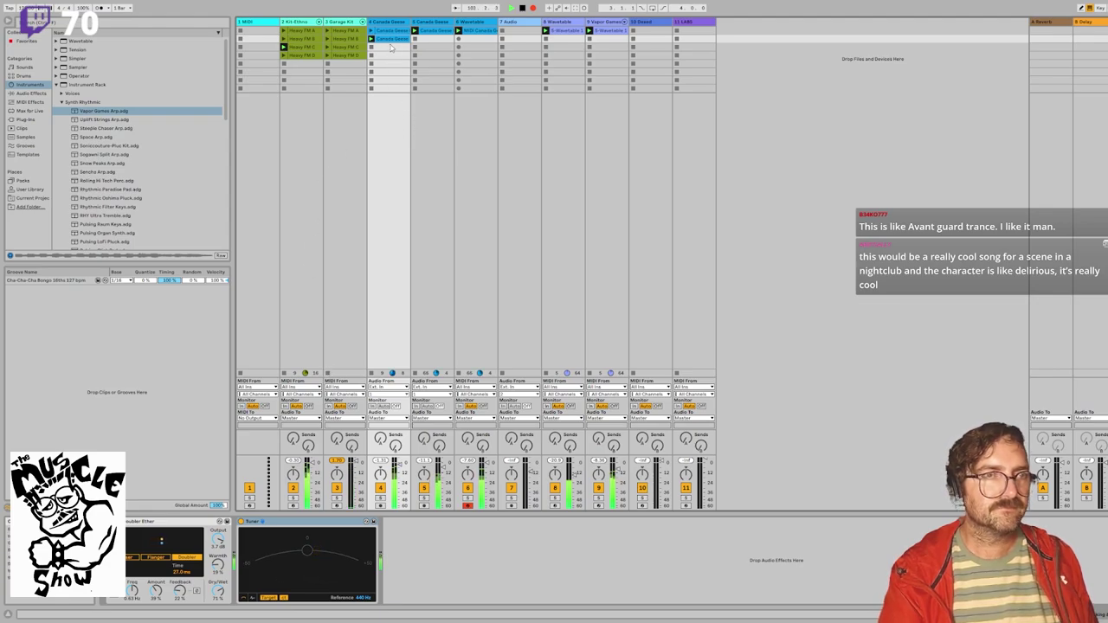
left_click_drag(391, 42, 481, 56)
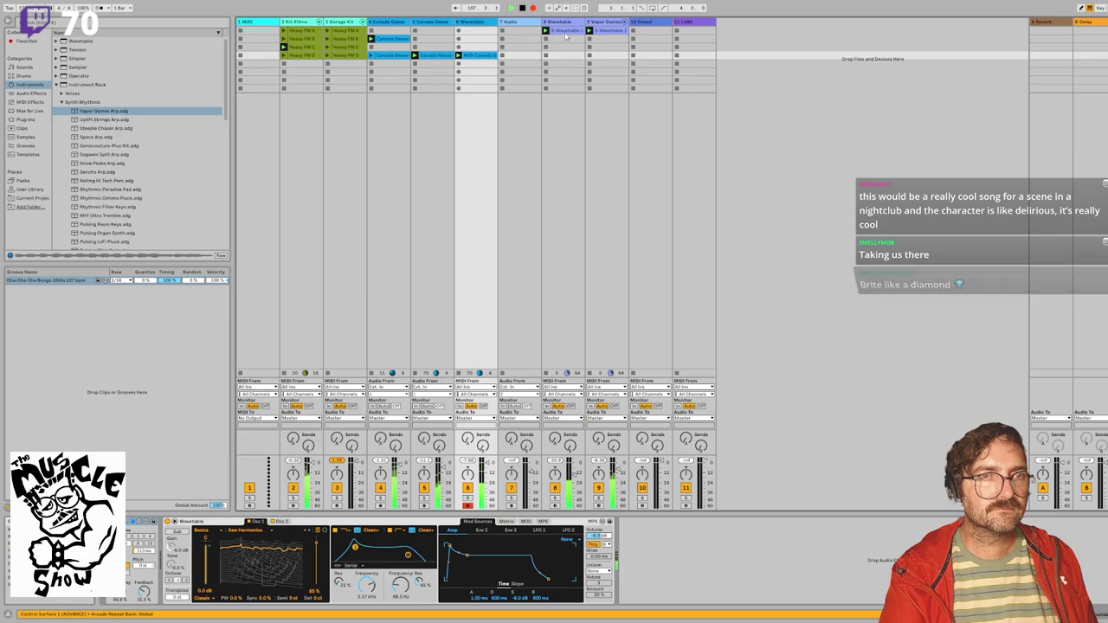
left_click_drag(568, 34, 611, 55)
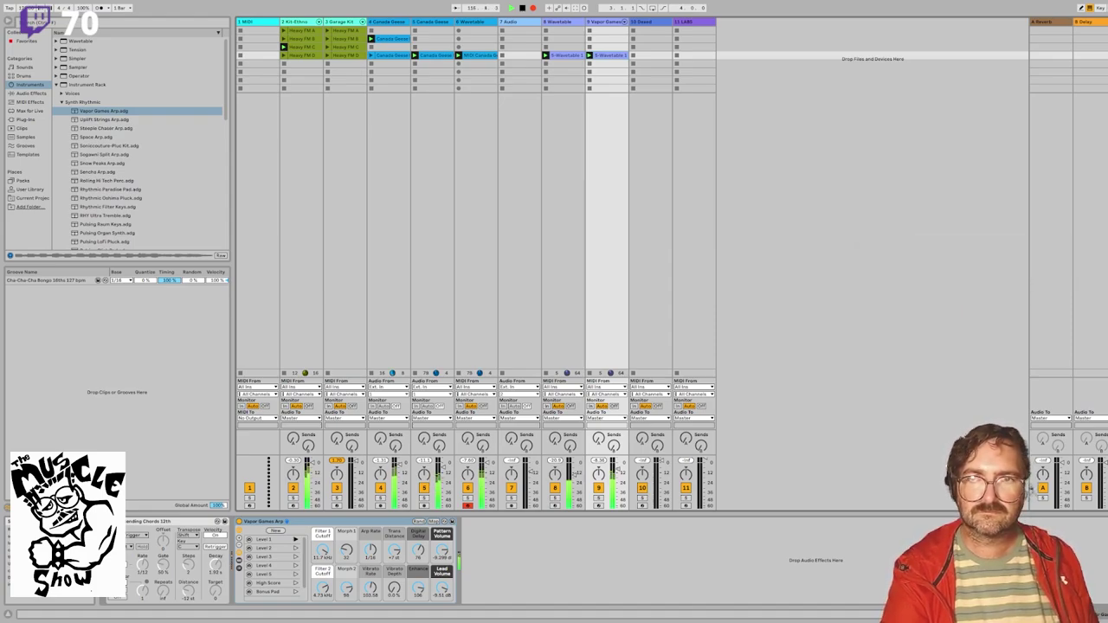
left_click(1106, 55)
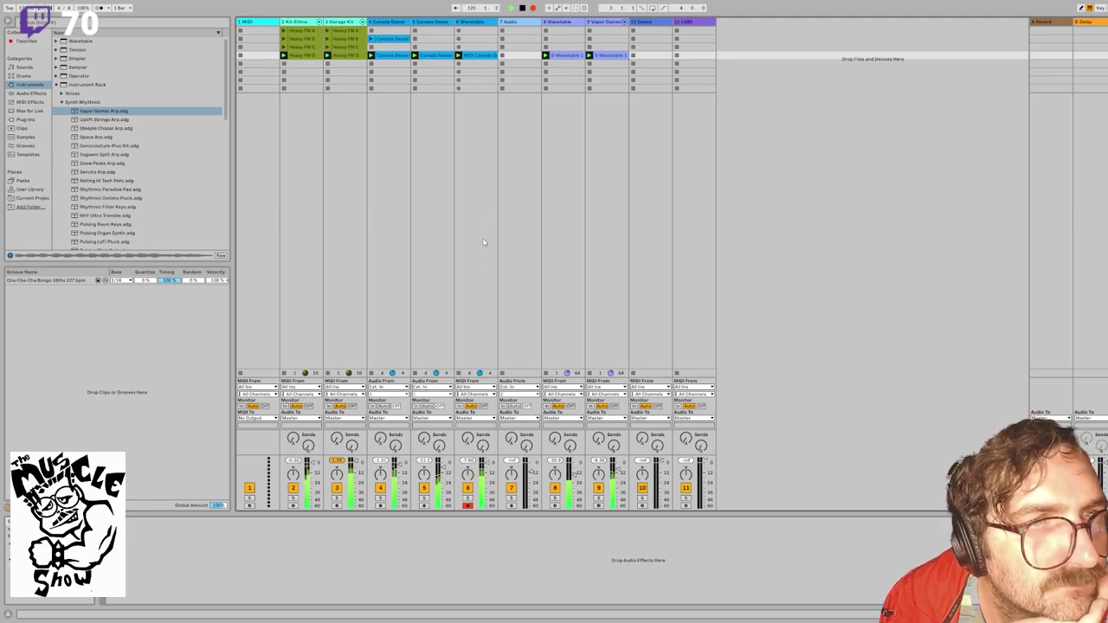
Step: Add the Hybrid Reverb preset Presence Hall from the Hall folder to track 6, the Wavetable track
left_click(486, 23)
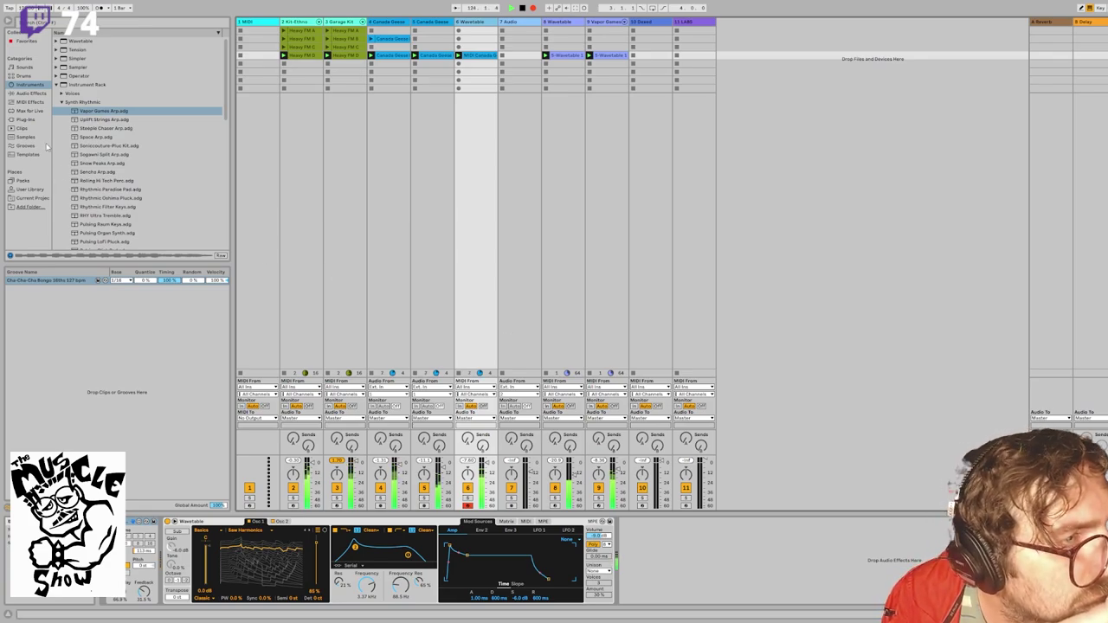
left_click(31, 94)
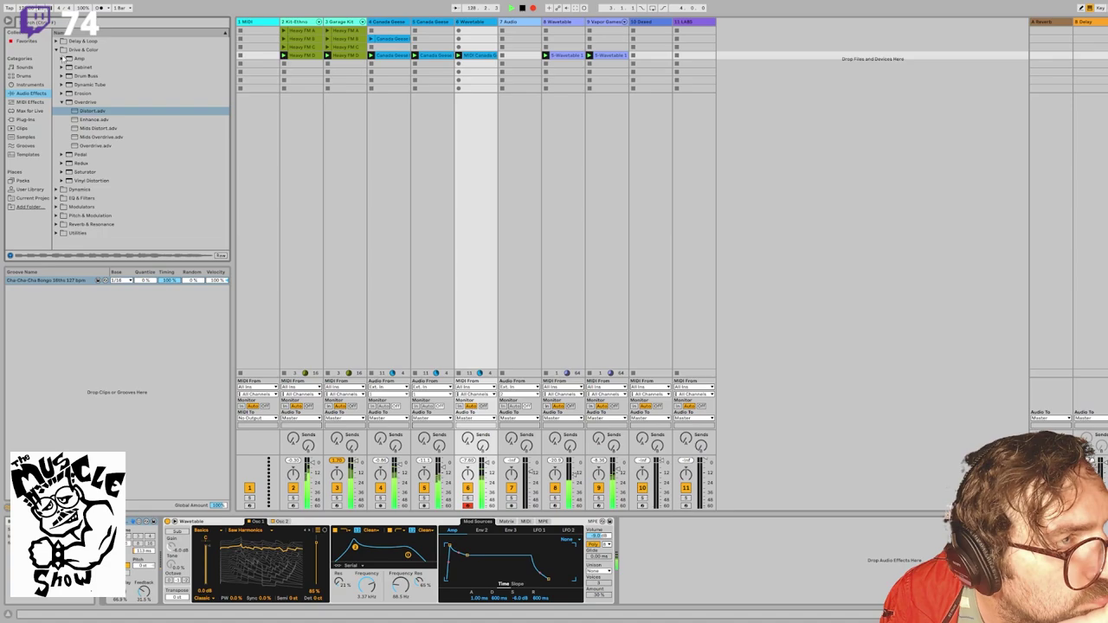
left_click(58, 50)
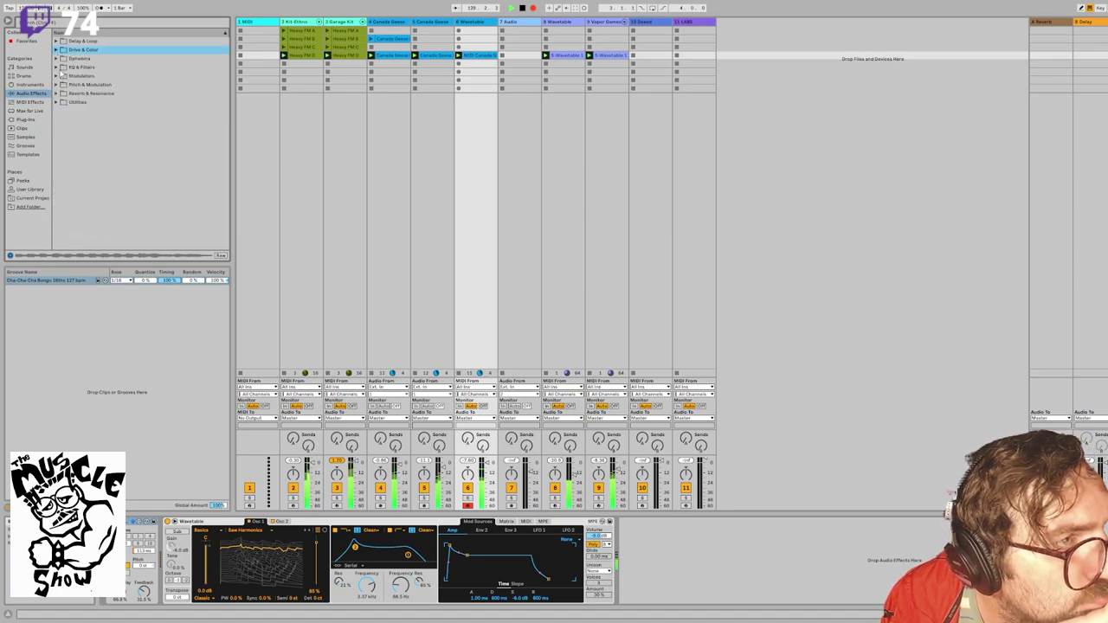
left_click(58, 93)
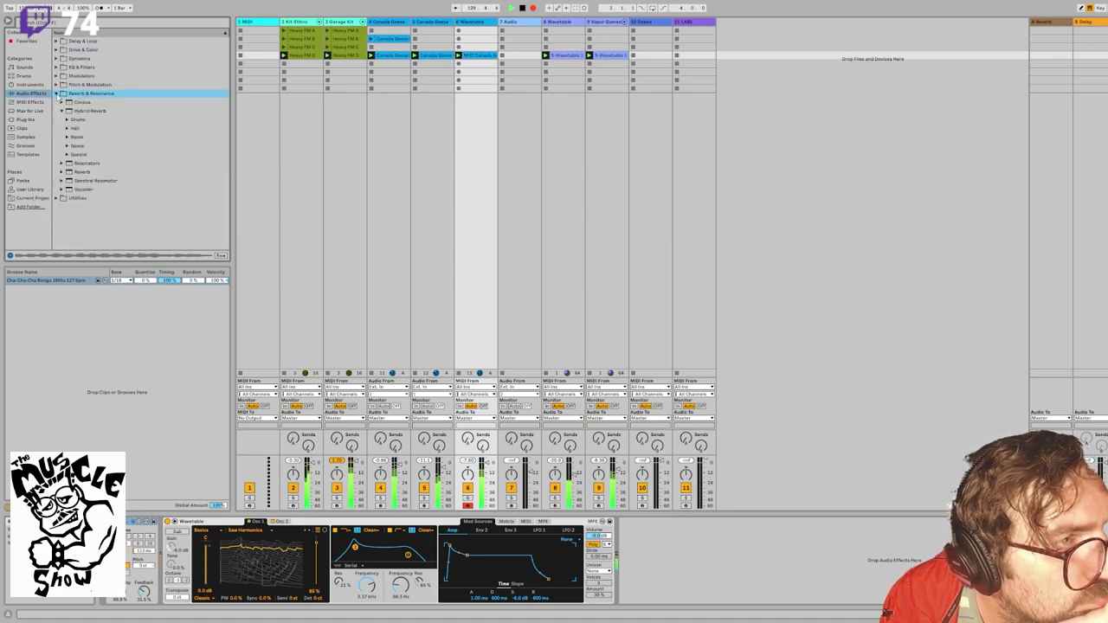
left_click(75, 130)
left_click(68, 128)
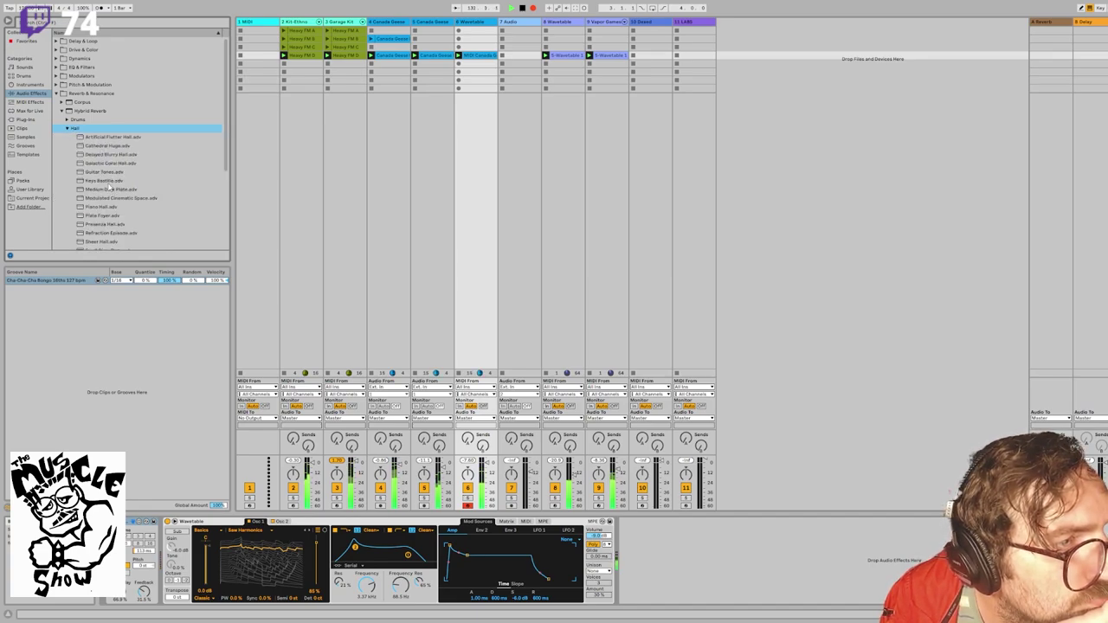
scroll(109, 182, "down", 2)
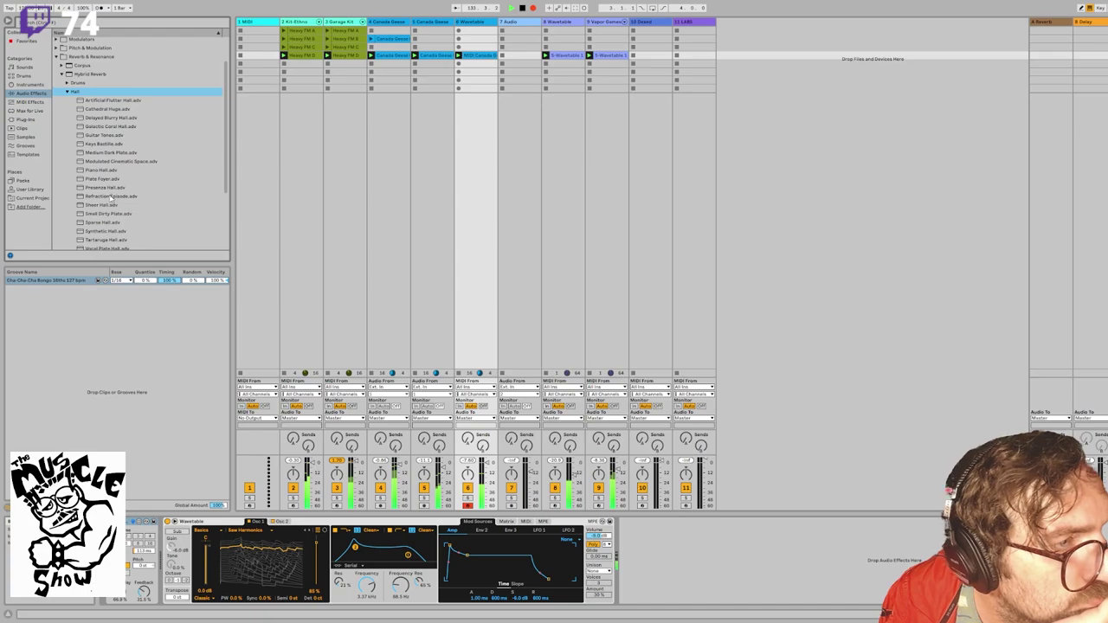
left_click(107, 190)
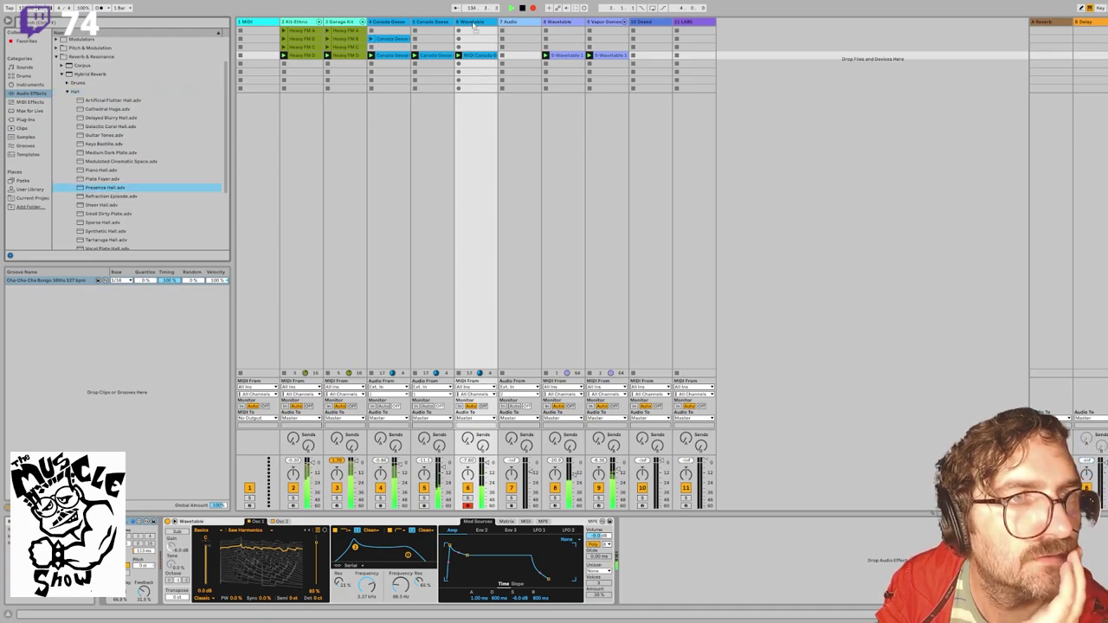
left_click_drag(107, 188, 473, 25)
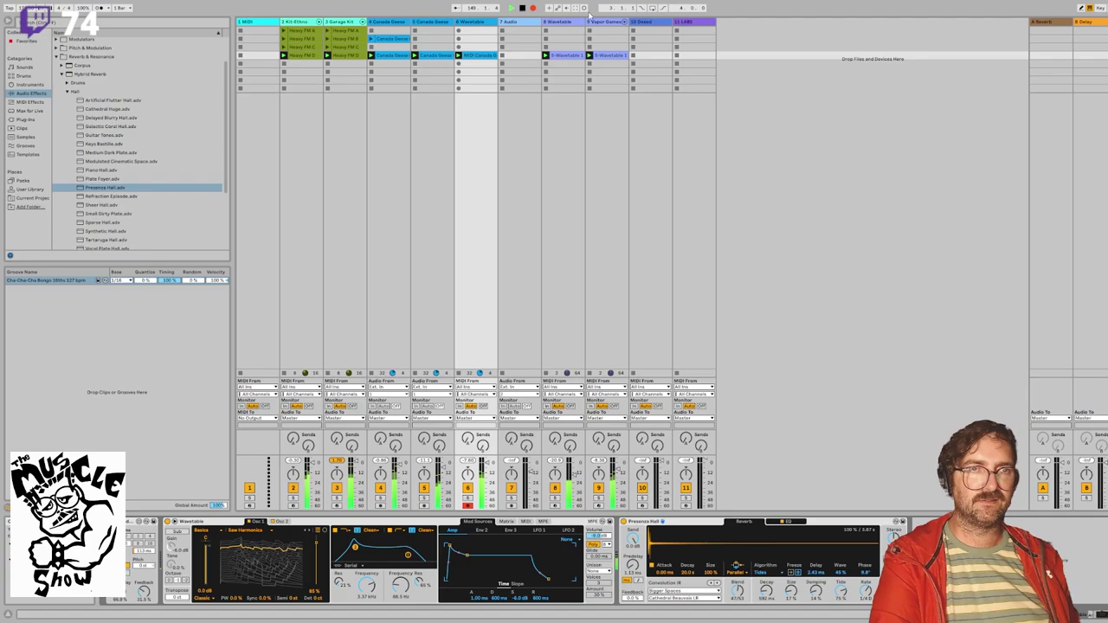
Step: Stop the clips track by track until only track 5's remains, stop playback and select track 4
left_click(522, 7)
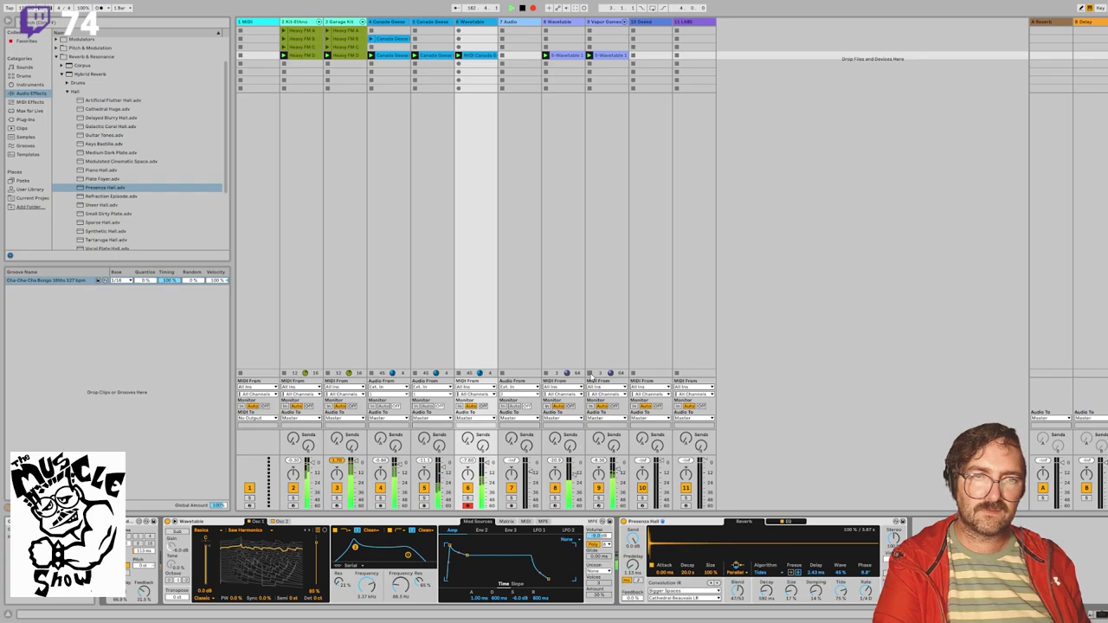
left_click(591, 374)
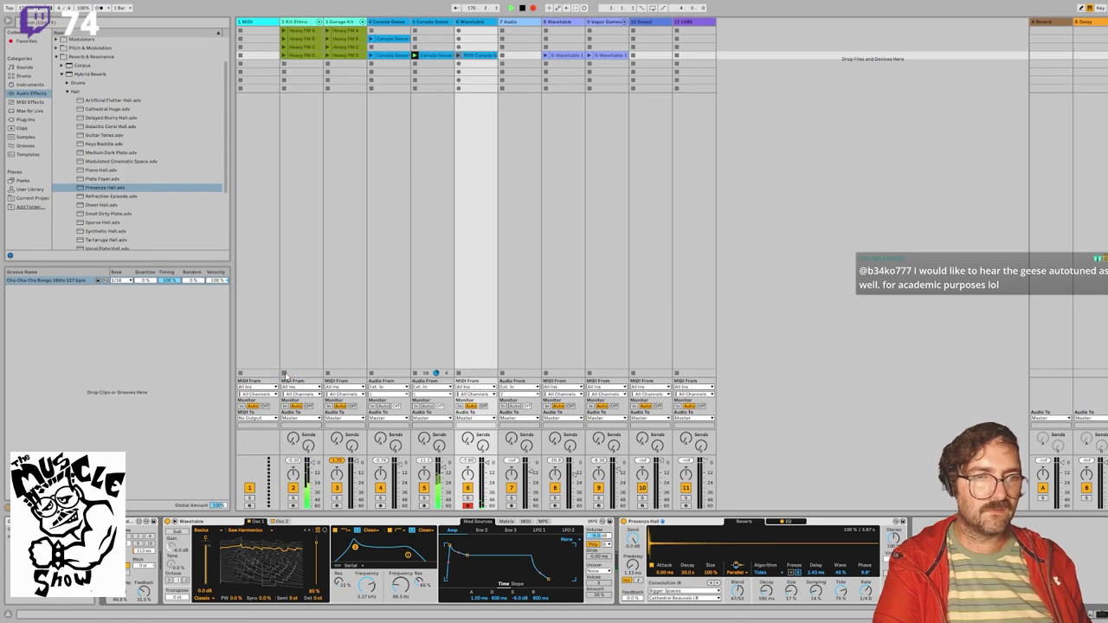
left_click(522, 7)
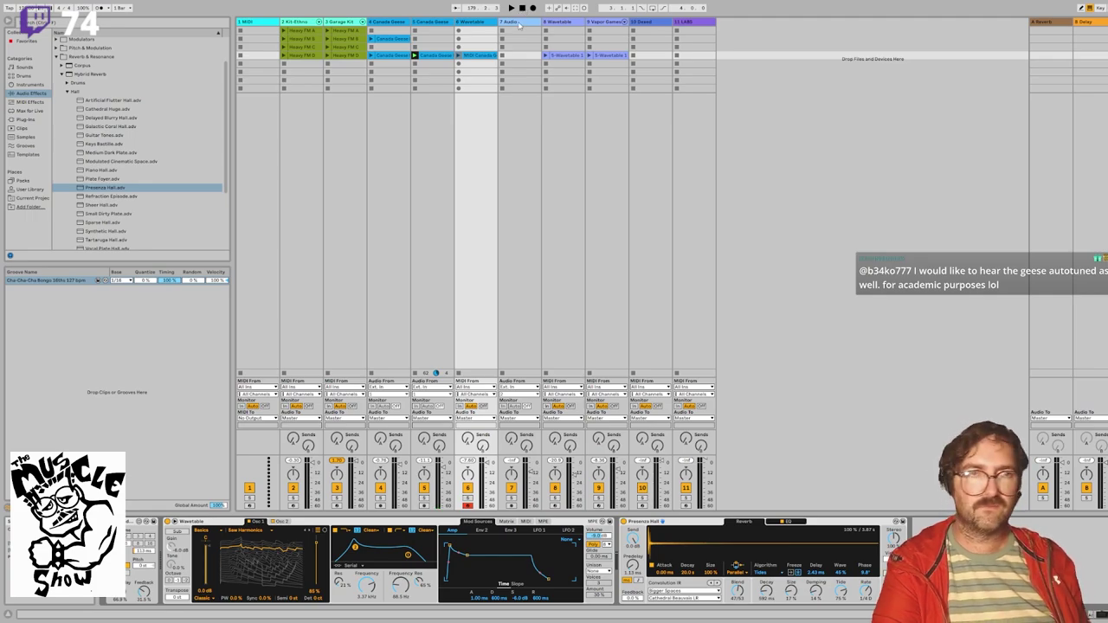
left_click(387, 22)
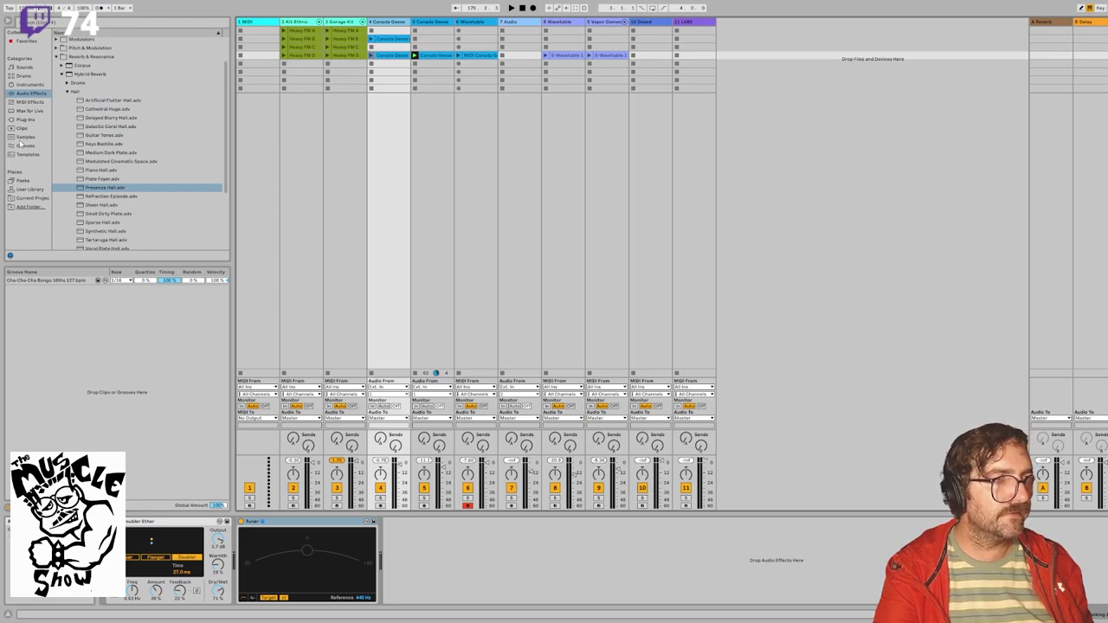
Step: Find the VST3 plug-in Graillon 2 from Auburn Sounds and add it to track 4 after the Tuner
left_click(27, 154)
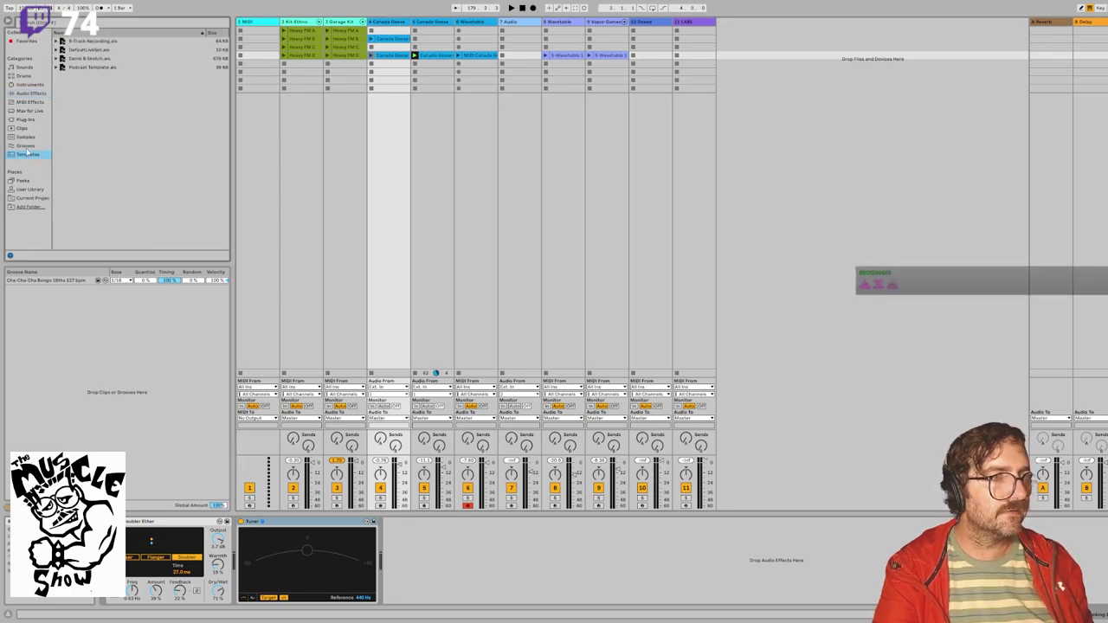
left_click(27, 138)
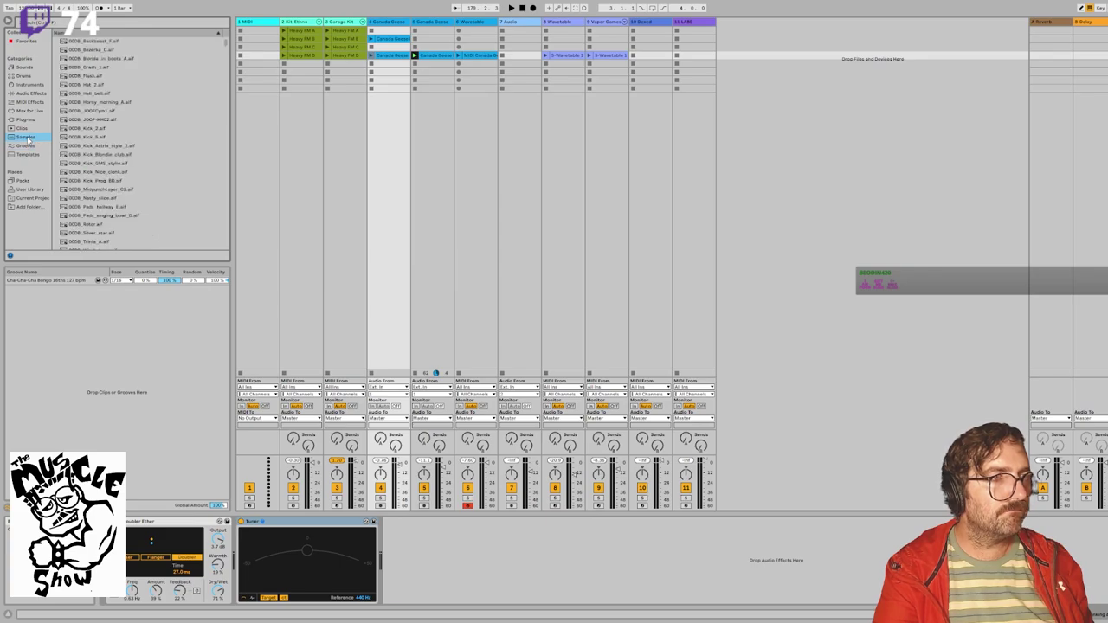
left_click(26, 120)
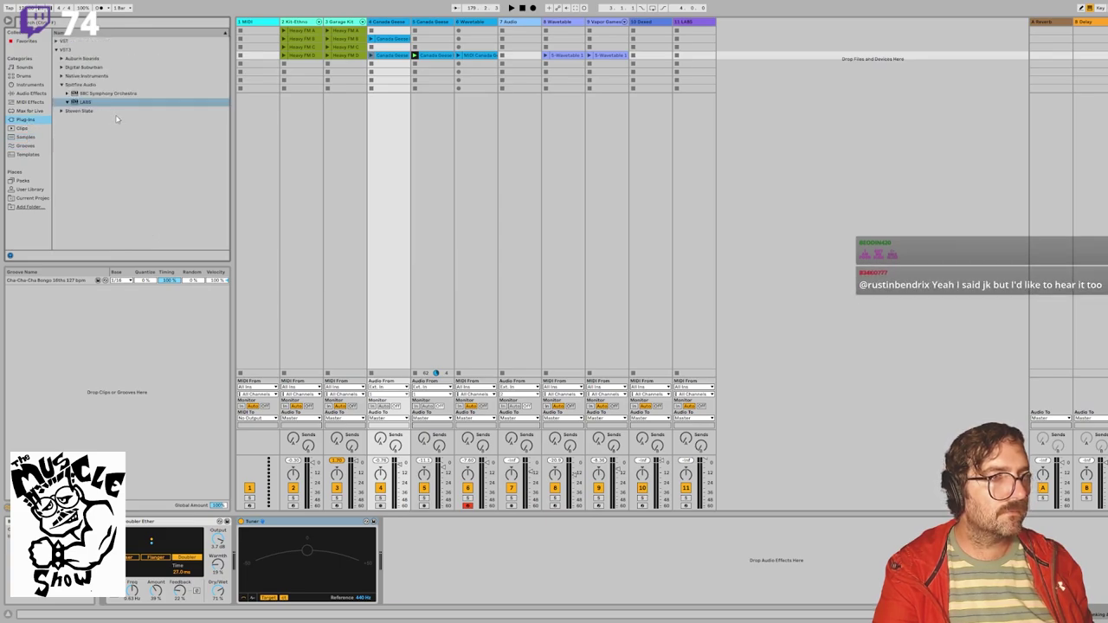
left_click(62, 84)
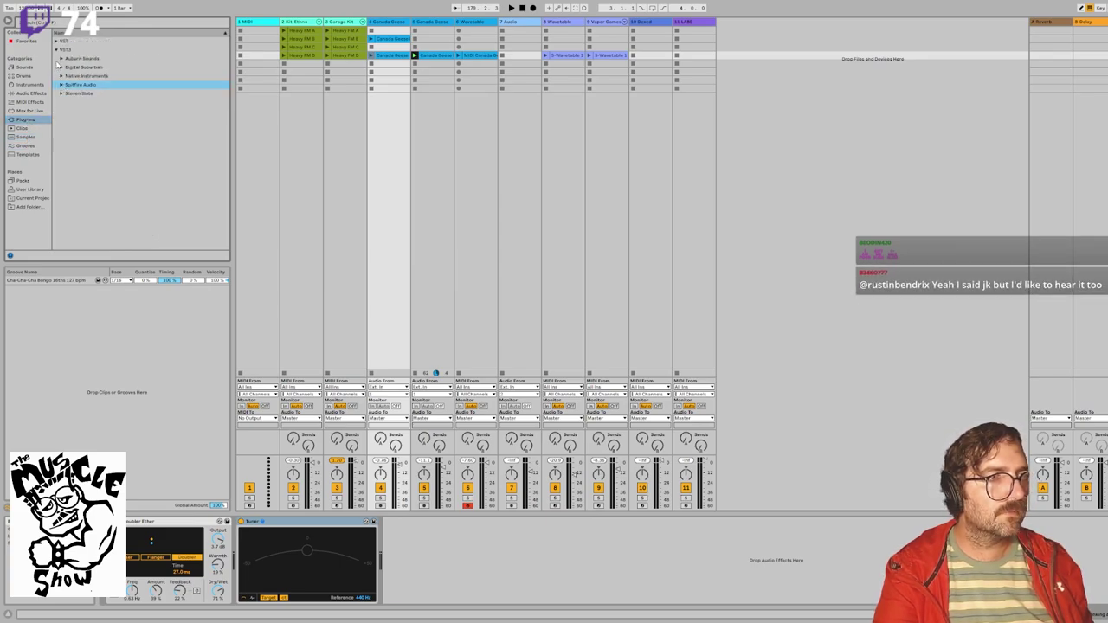
left_click(61, 59)
left_click(61, 68)
left_click(62, 76)
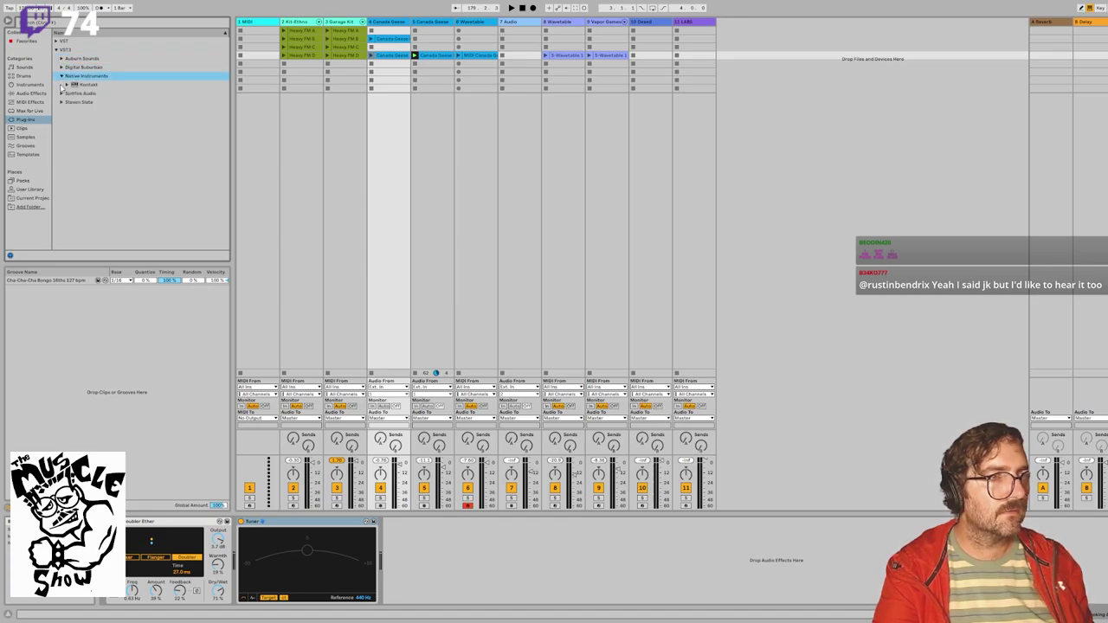
left_click(63, 94)
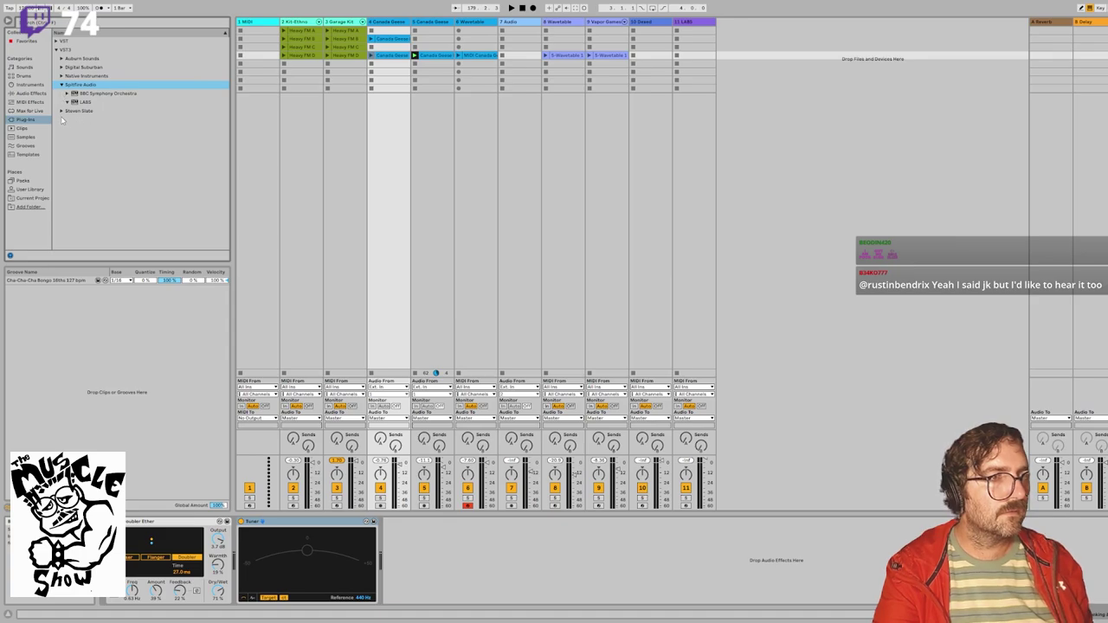
left_click(61, 112)
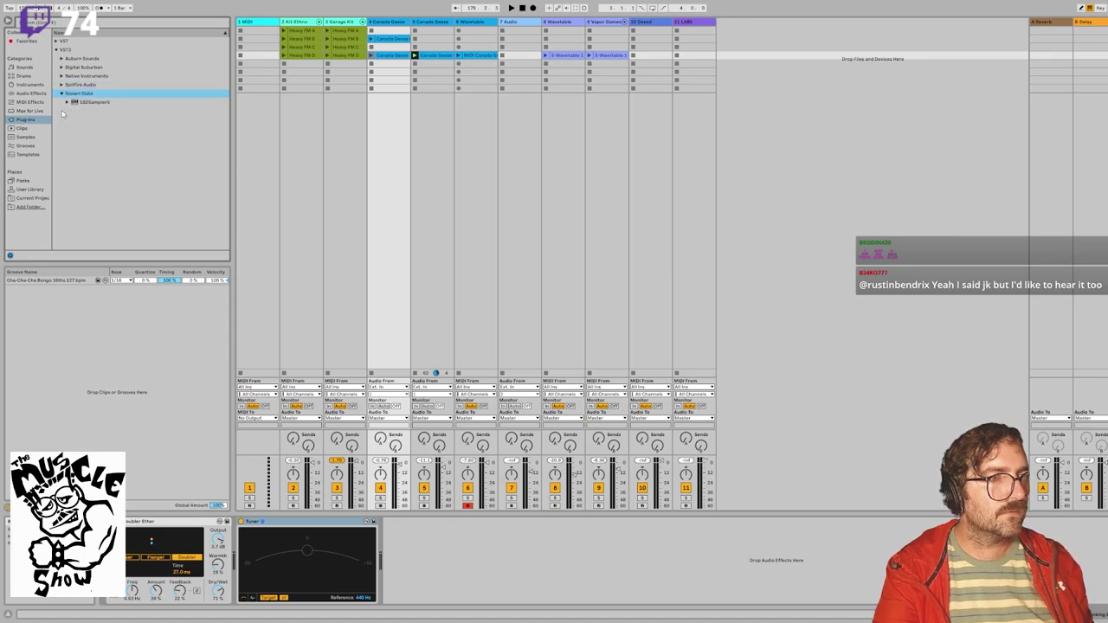
left_click(61, 59)
left_click(88, 68)
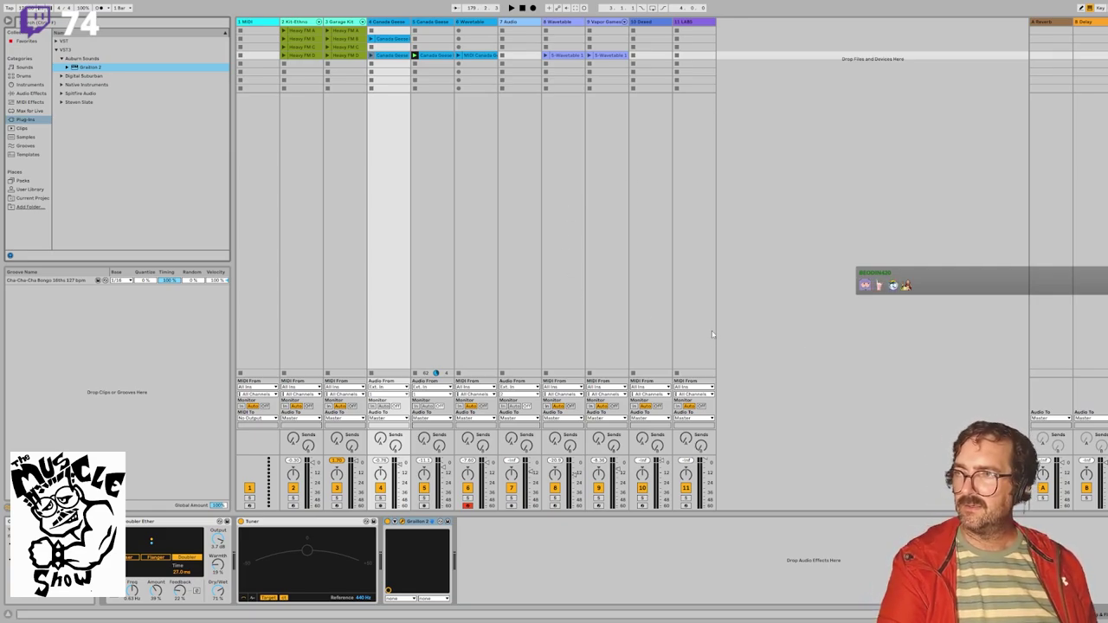
Step: Launch track 4's second-row Canada Geese clip and display the device chains of tracks 8 and 9
left_click(371, 40)
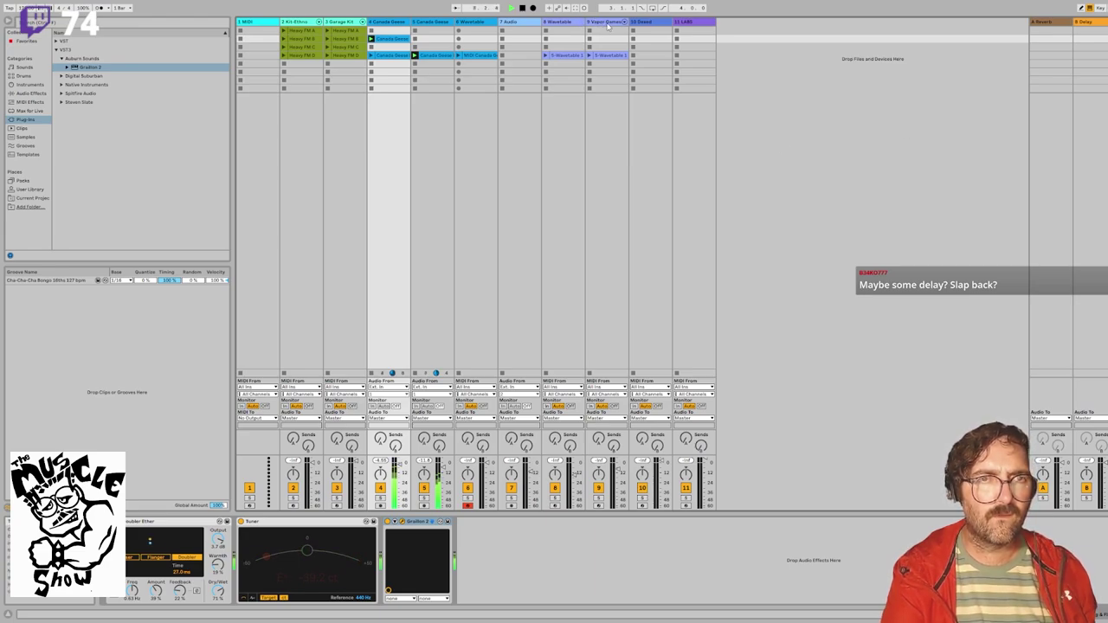
left_click(608, 26)
left_click(567, 25)
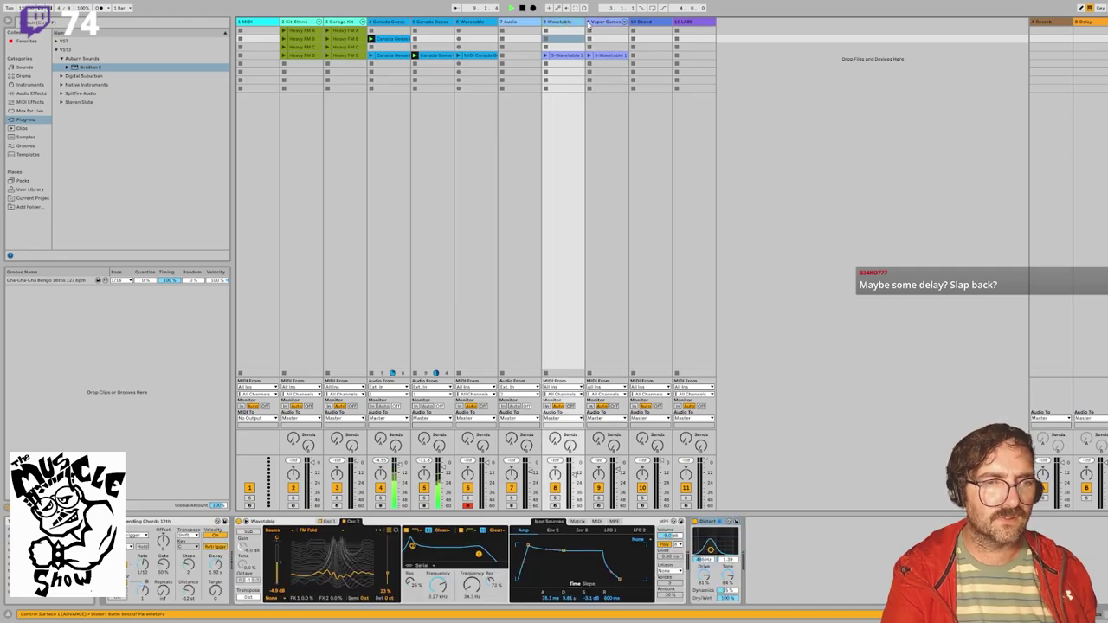
left_click(603, 26)
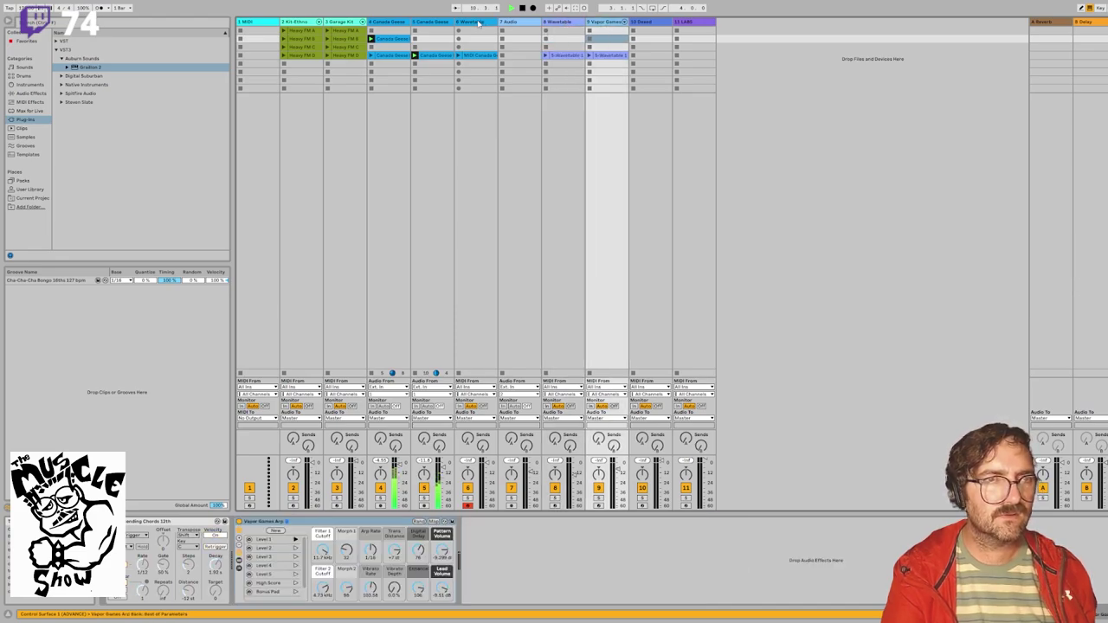
Step: Examine the notes in the fourth-scene MIDI clips of Wavetable tracks 6 and 8
left_click(477, 24)
left_click(480, 56)
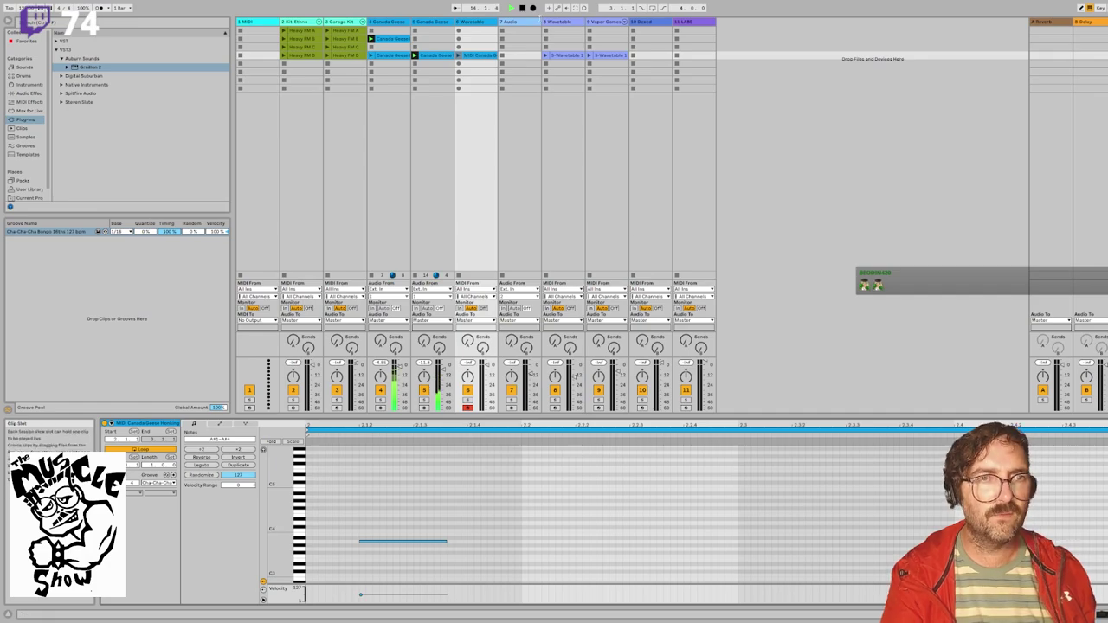
left_click(568, 56)
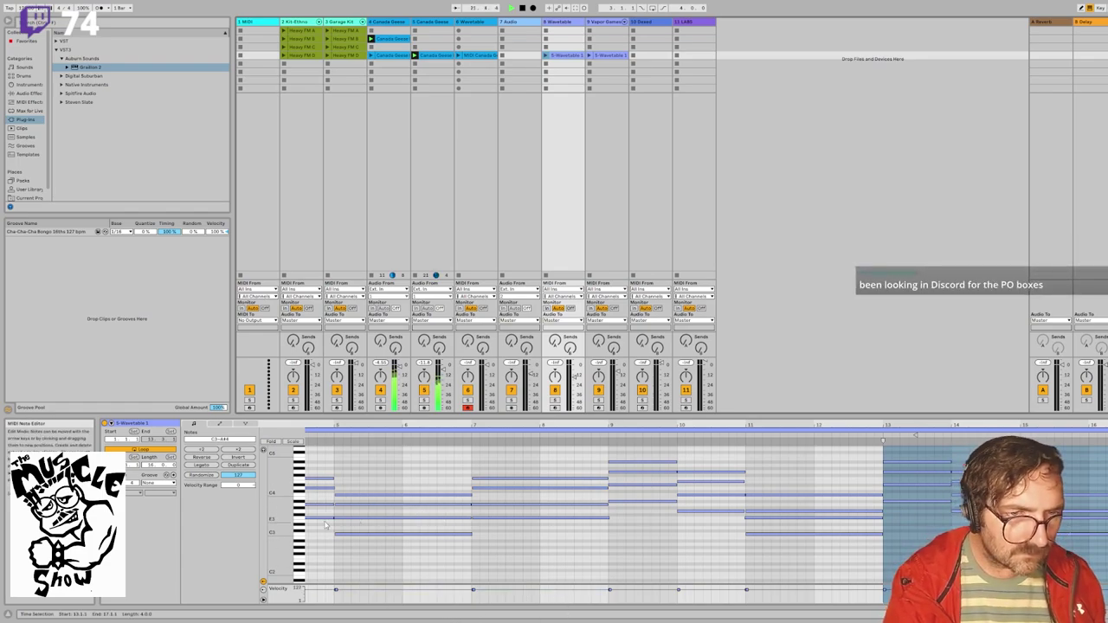
scroll(304, 527, "up", 2)
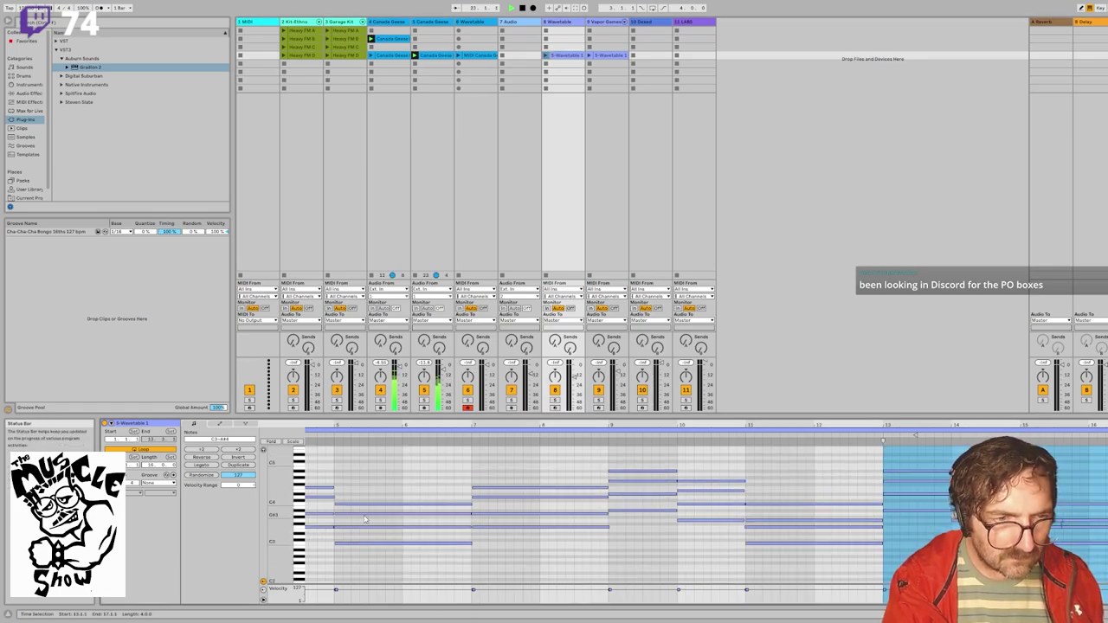
left_click_drag(345, 425, 527, 424)
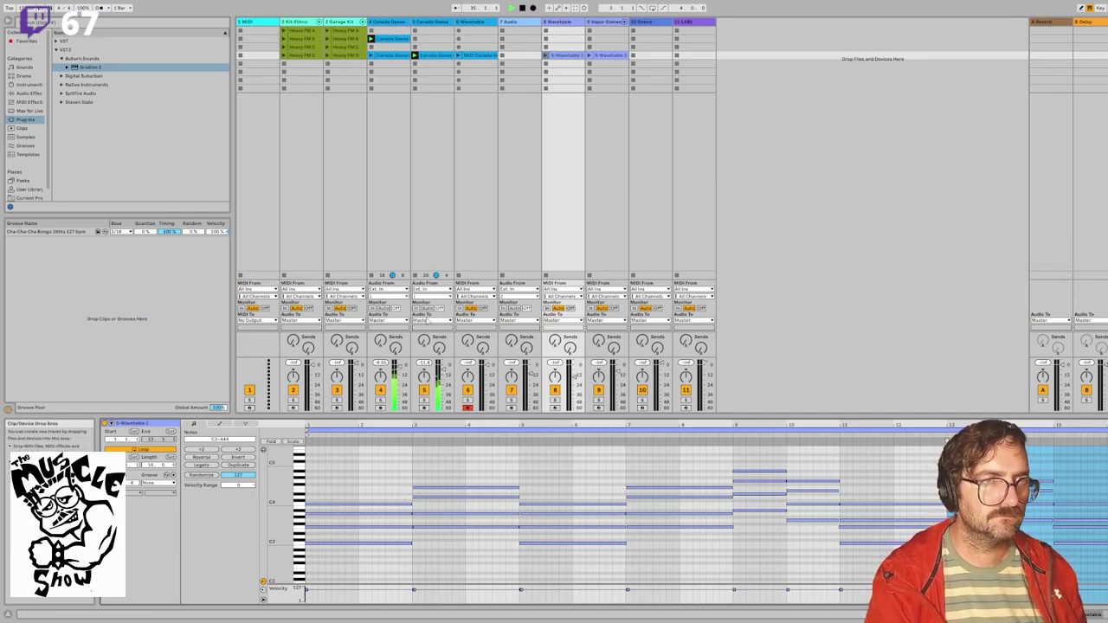
Step: Launch the fourth scene, followed by track 4's second-row Canada Geese clip
left_click(387, 22)
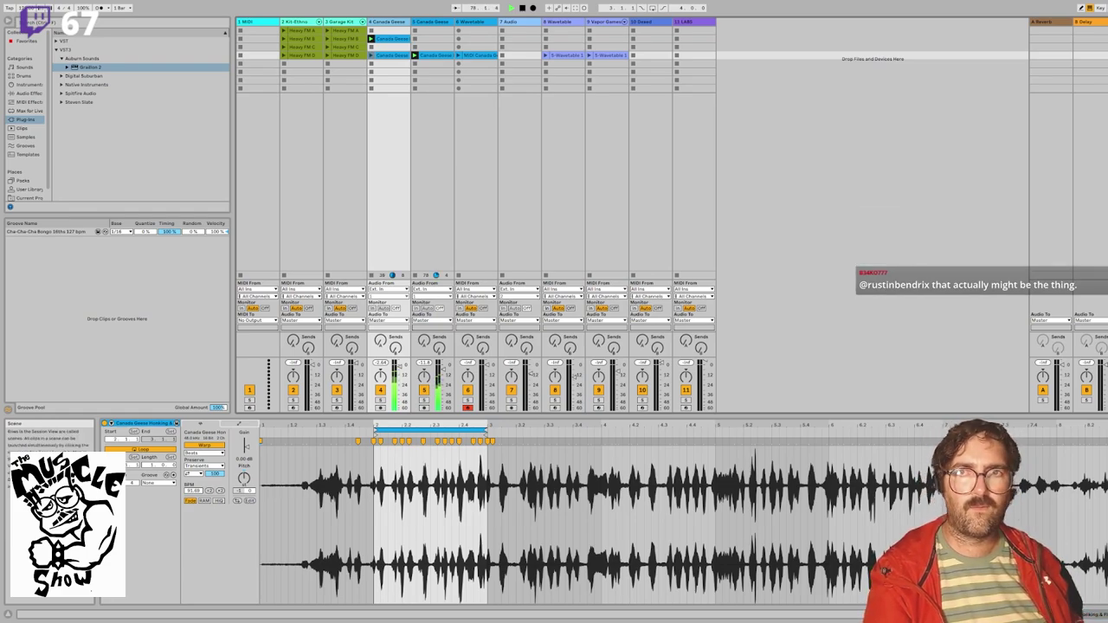
left_click(1107, 55)
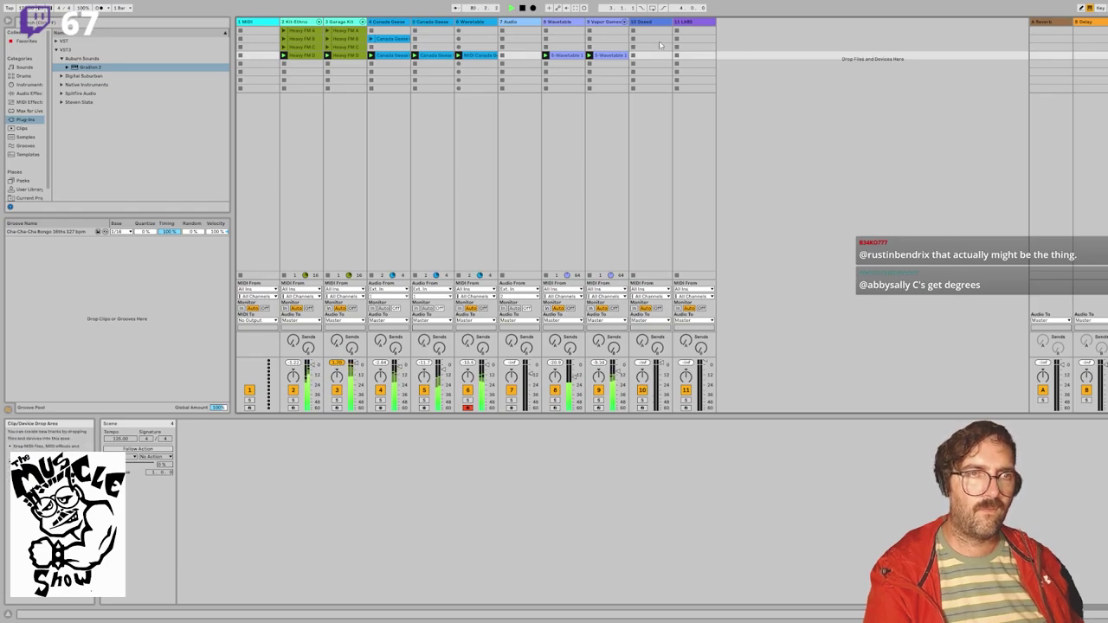
left_click(371, 39)
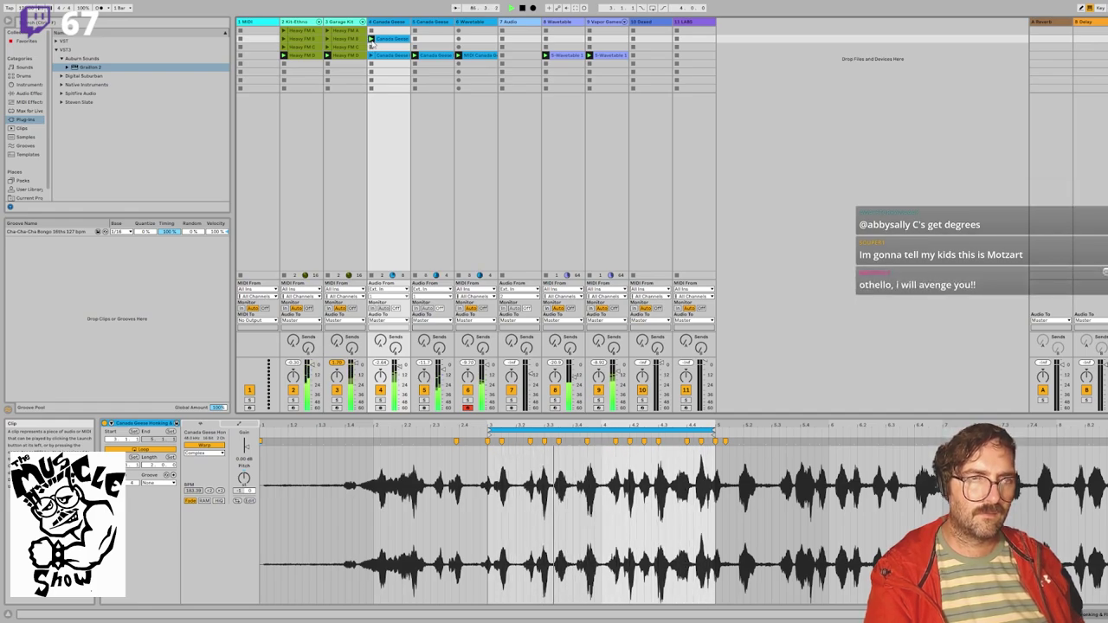
Step: Raise track 4's volume slightly and stop playback
left_click_drag(399, 369, 399, 363)
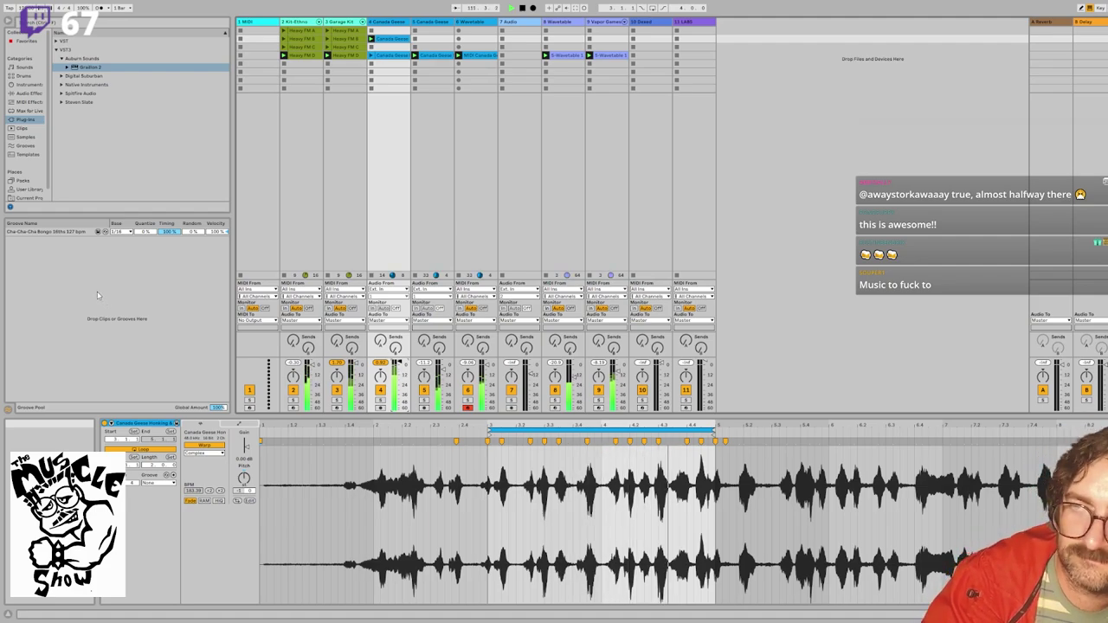
left_click(522, 8)
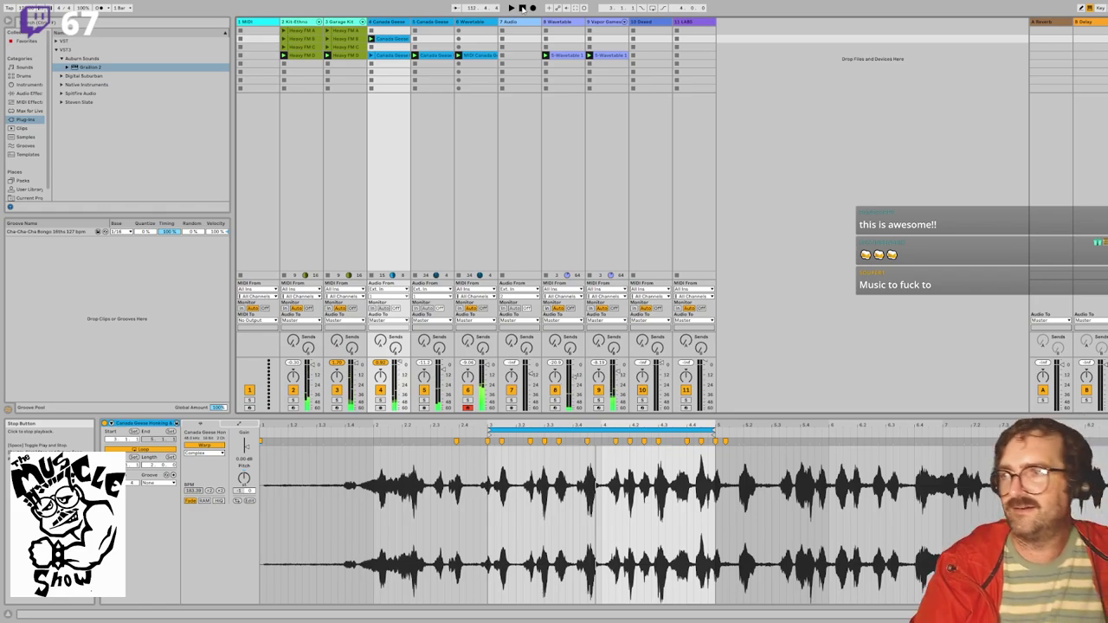
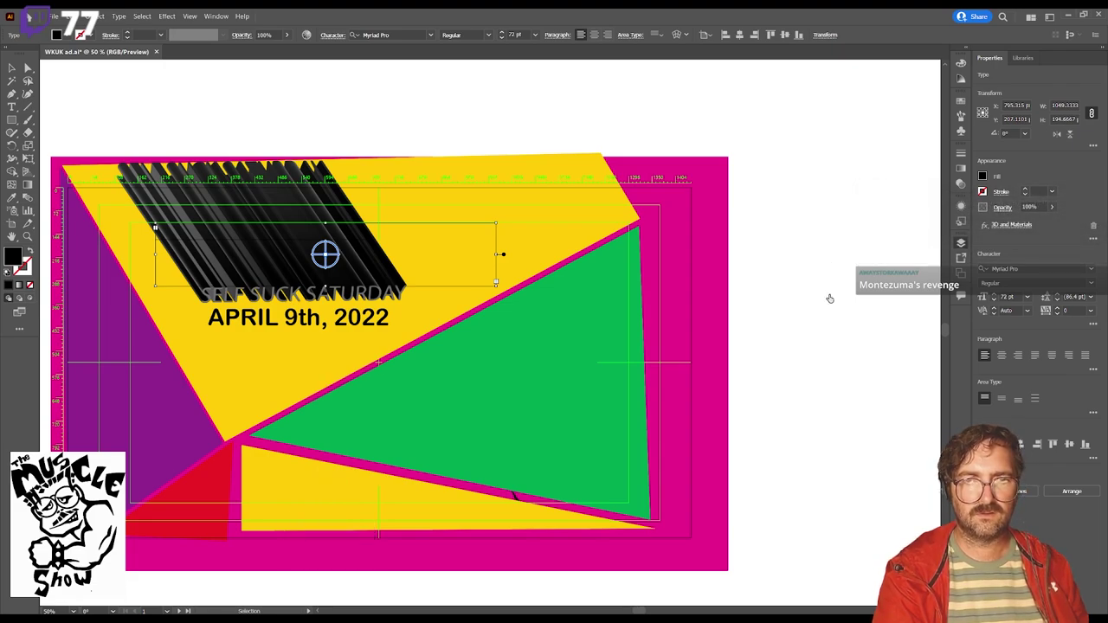
Step: In Illustrator, remove the title and date text from the WKUK ad and apply the Glowing Edges effect to all the coloured shapes
left_click(829, 299)
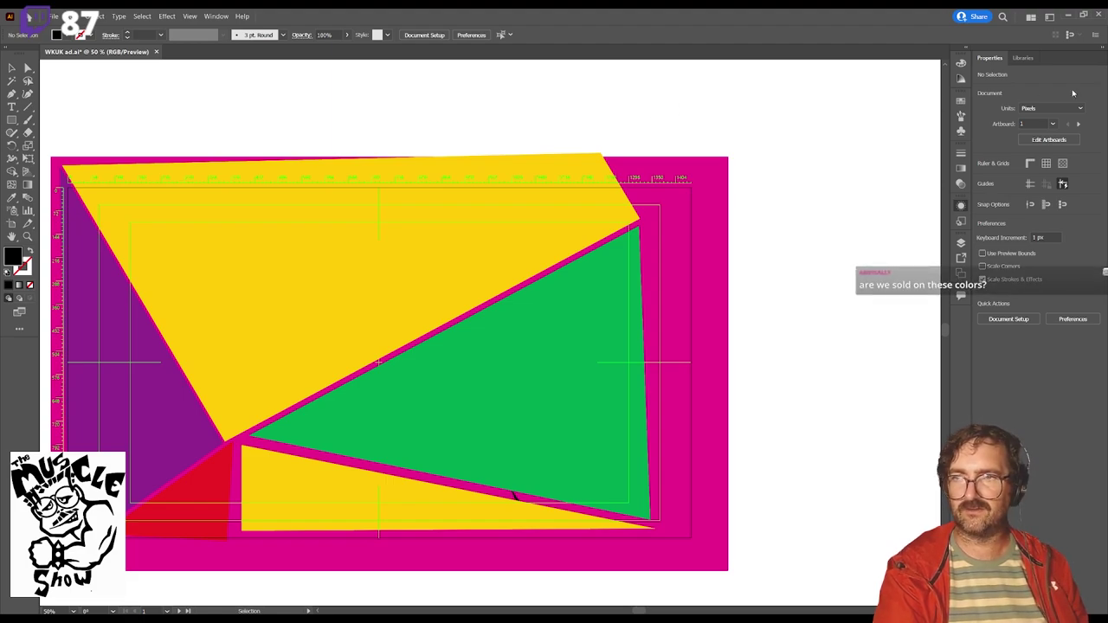
left_click(523, 369)
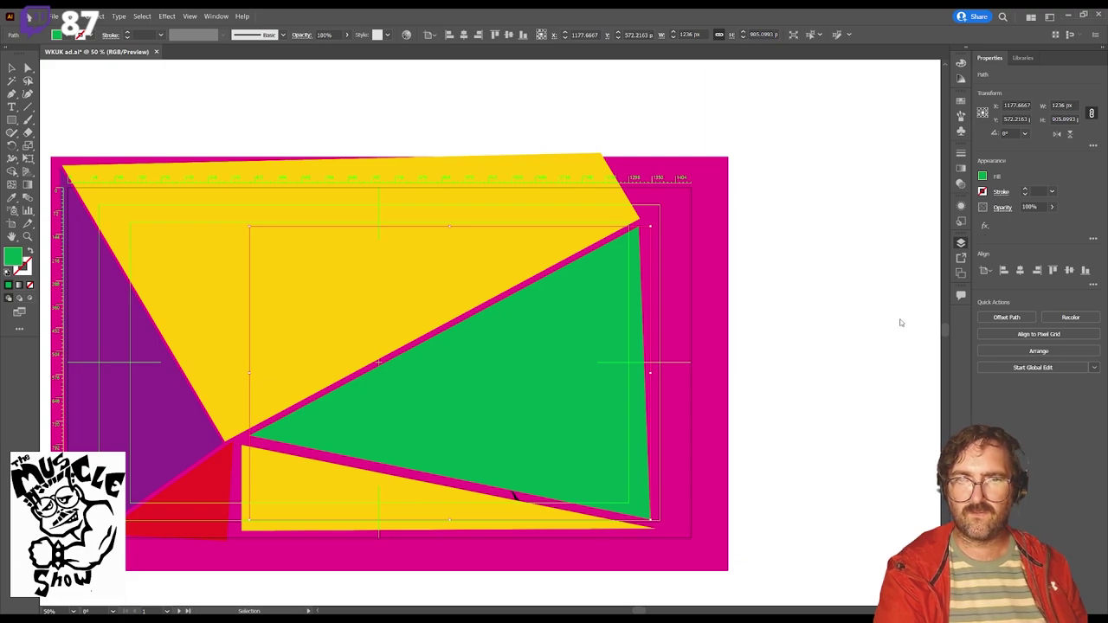
key("ctrl+a")
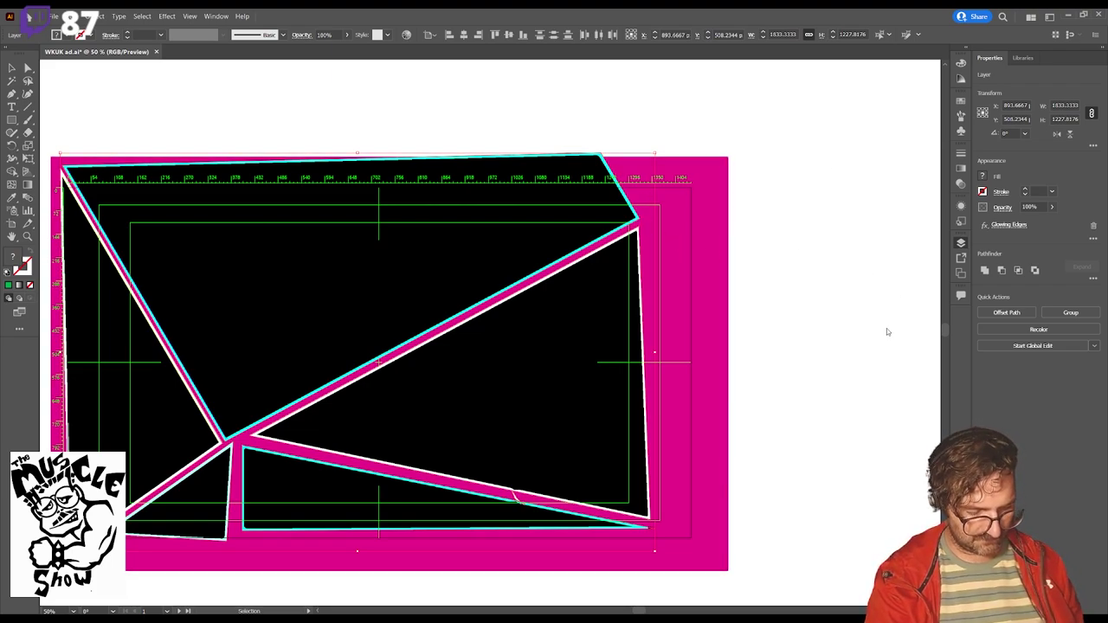
Step: Paste the copied line of 12 pt text at the artboard's centre and shift the artwork slightly right to X 971.63 px
left_click_drag(886, 327, 901, 327)
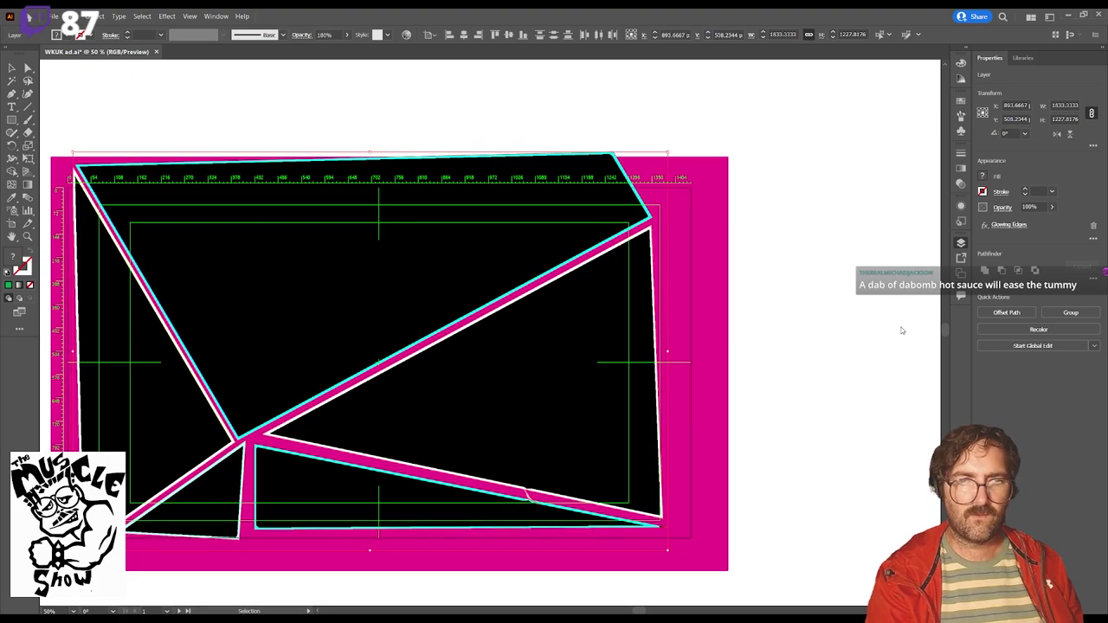
key("ctrl+v")
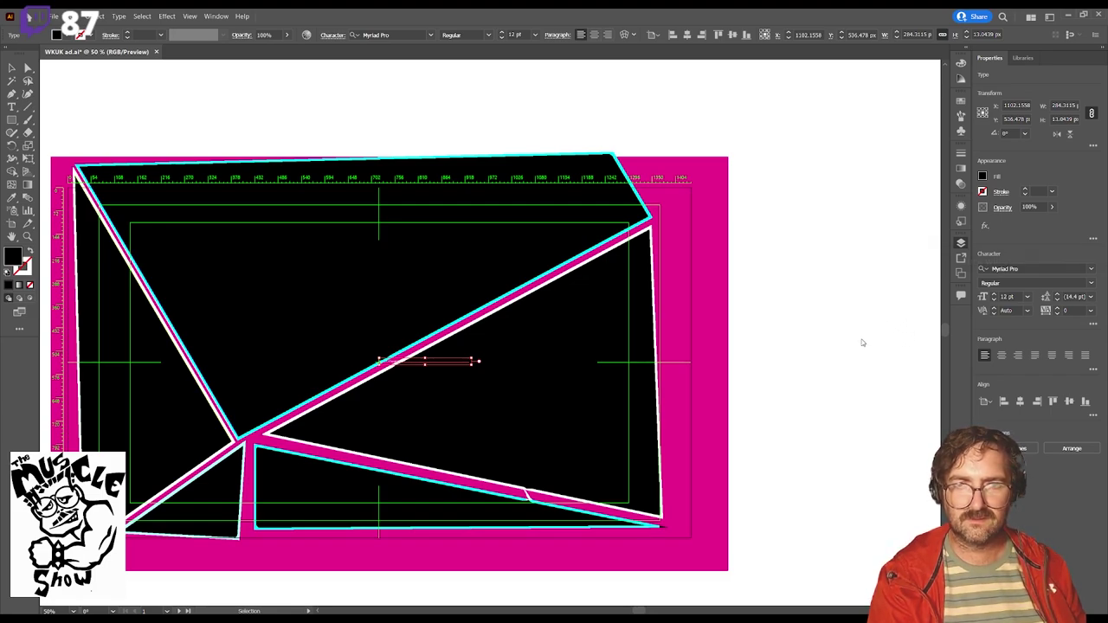
key("ctrl+a")
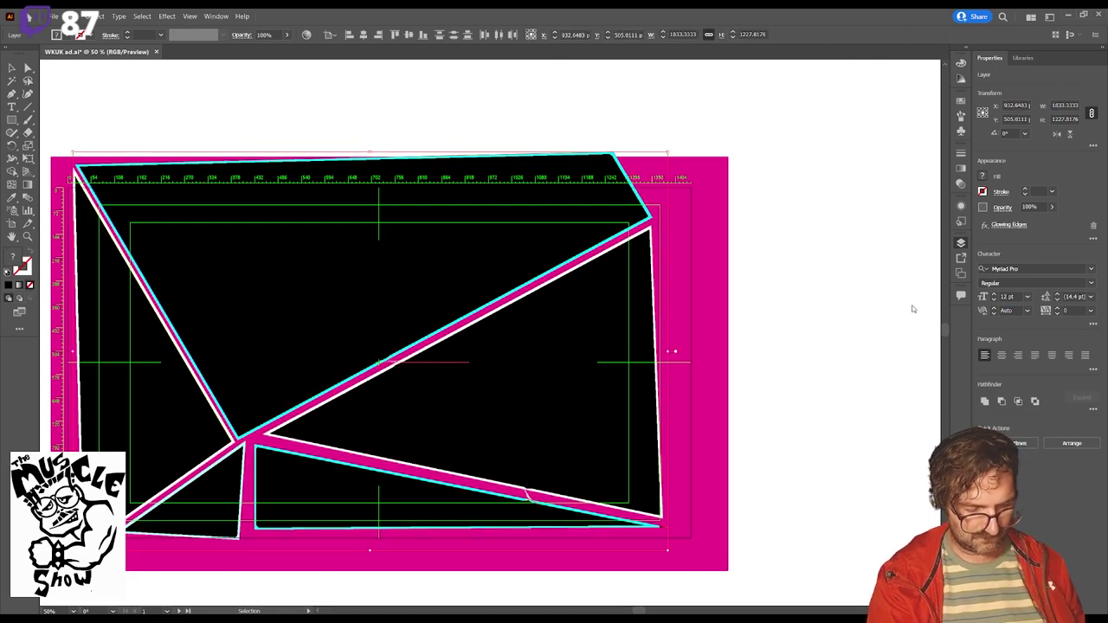
key("ctrl+z")
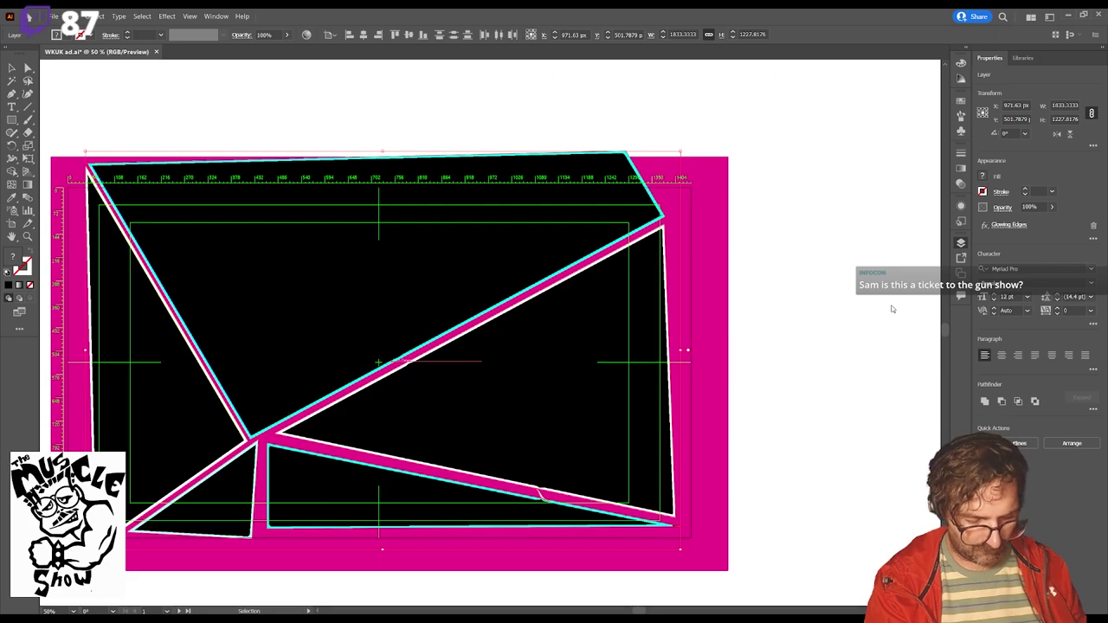
Step: Paste a plain-coloured copy of the artwork, align it over the glowing shapes at about X 968.33 px, and send it to the back
key("ctrl+v")
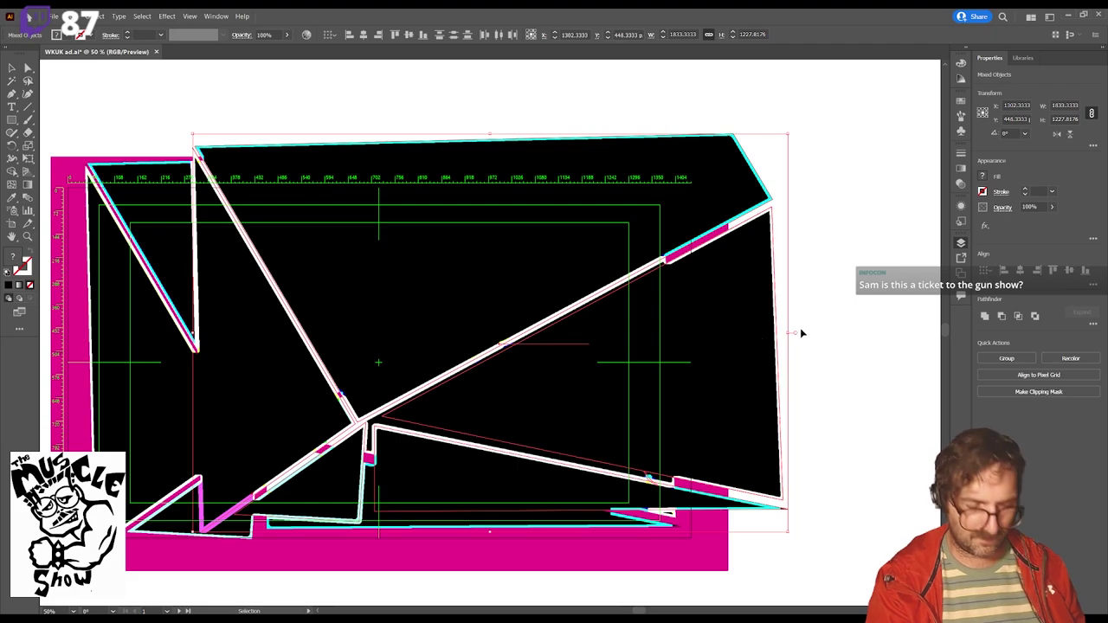
key("ctrl+z")
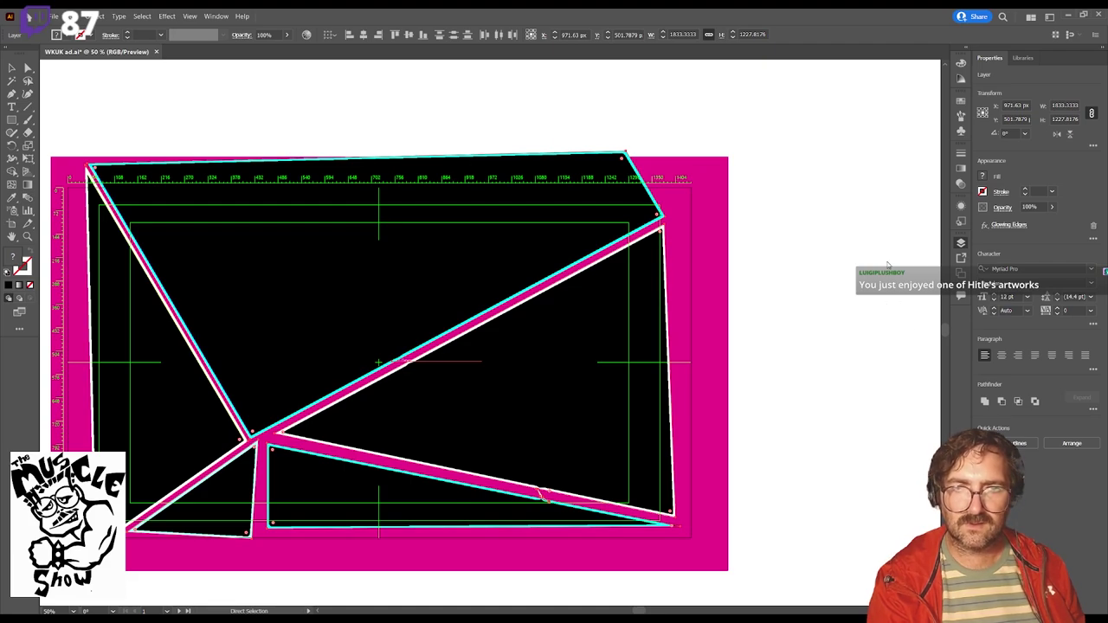
key("ctrl+v")
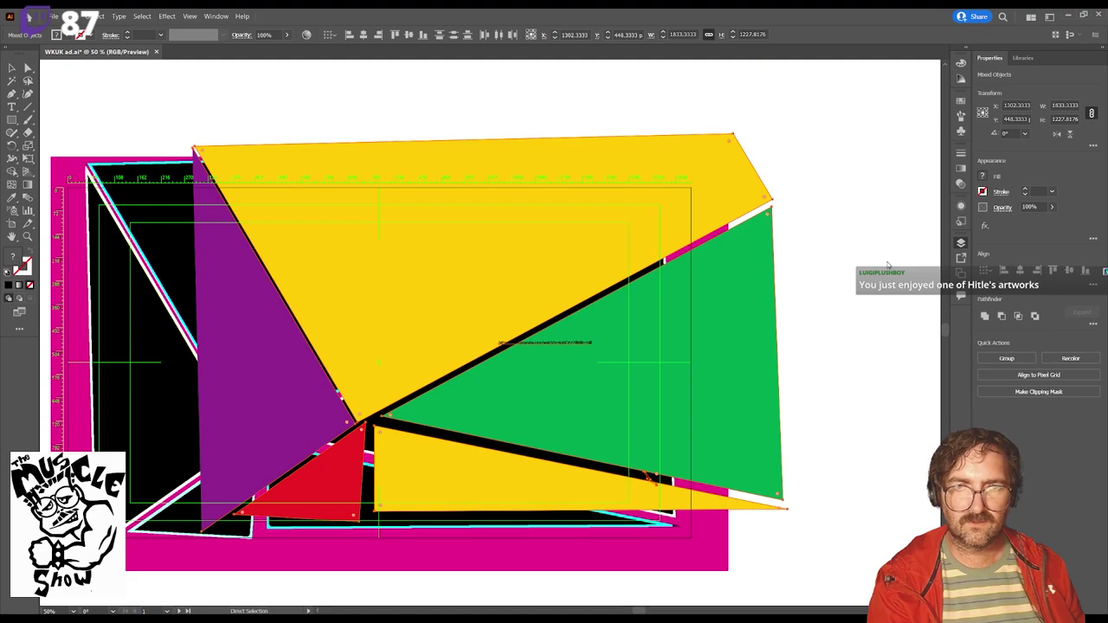
left_click_drag(744, 293, 636, 309)
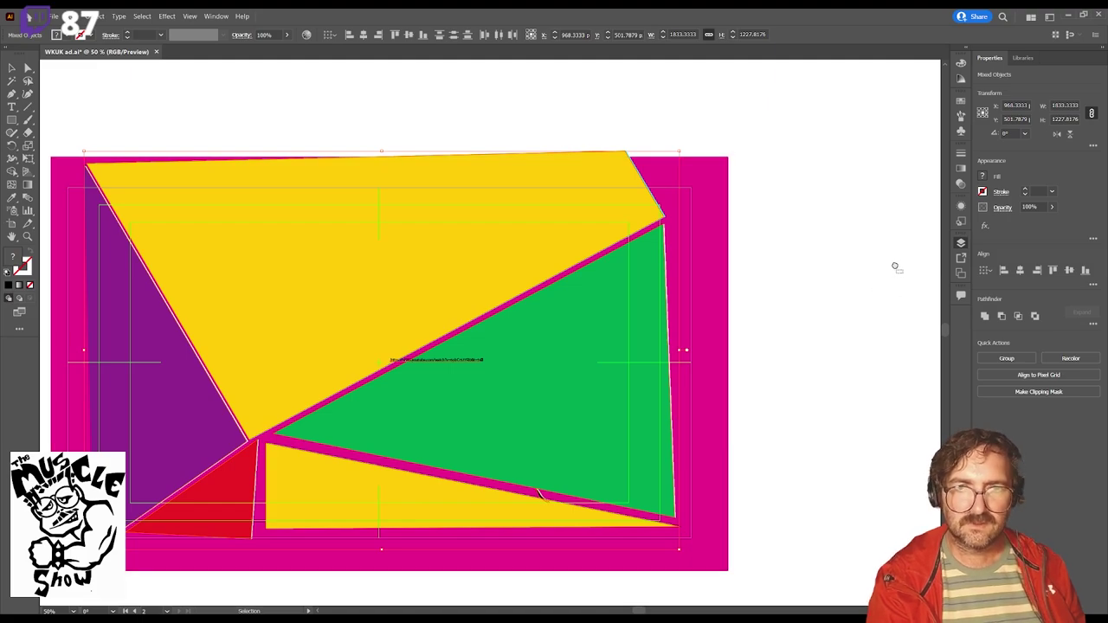
key("ctrl+shift+[")
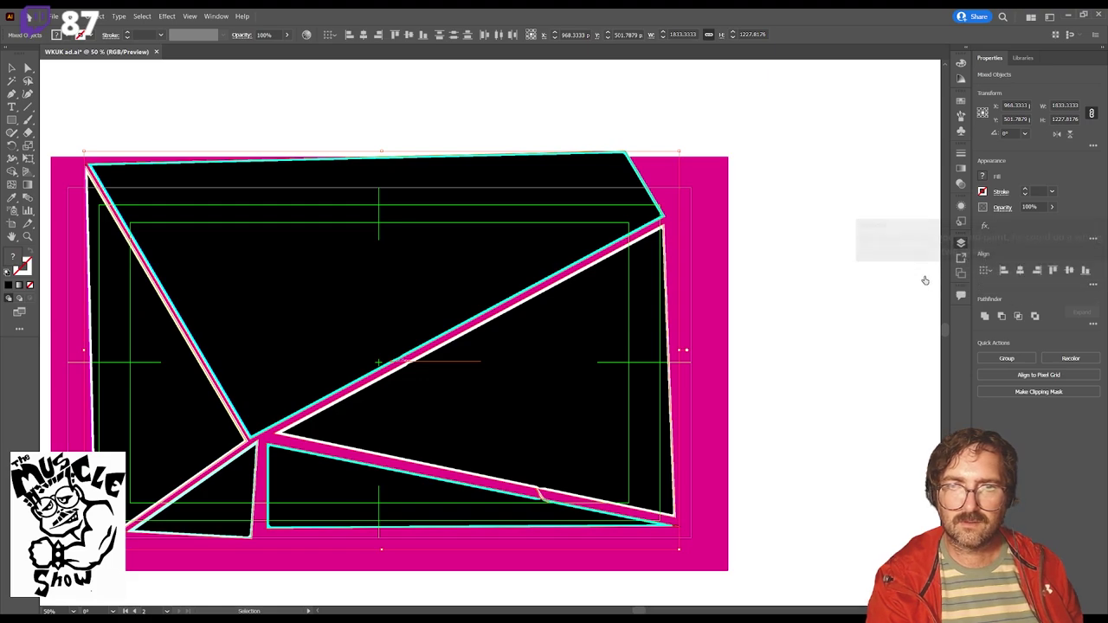
Step: Select the artwork with the Glowing Edges effect and adjust the effect to give thinner, darker edges
left_click(923, 279)
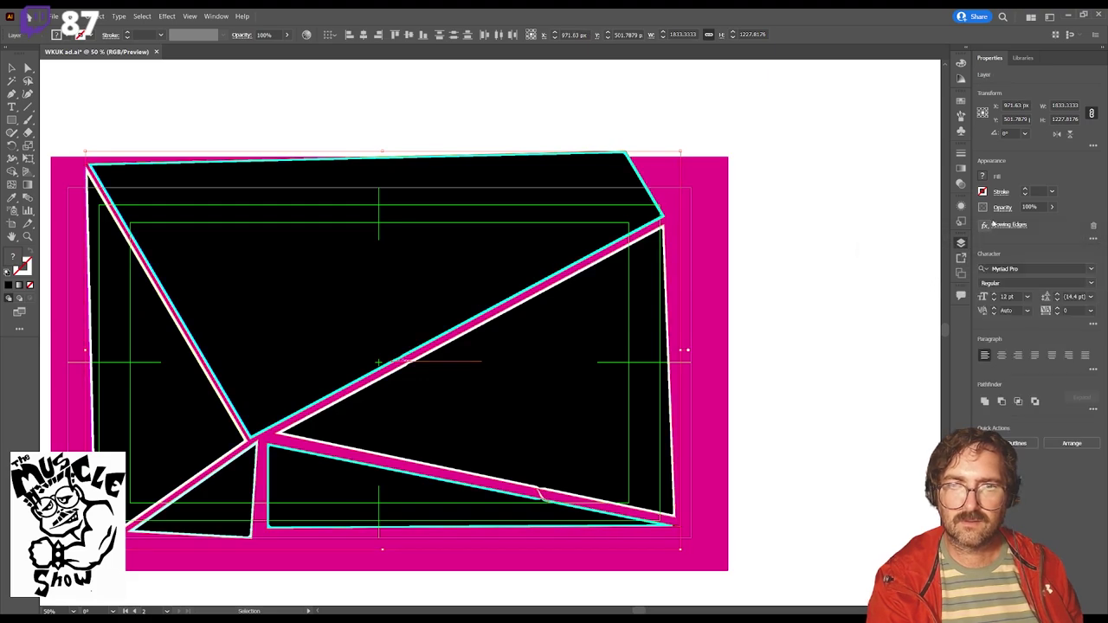
left_click(932, 234)
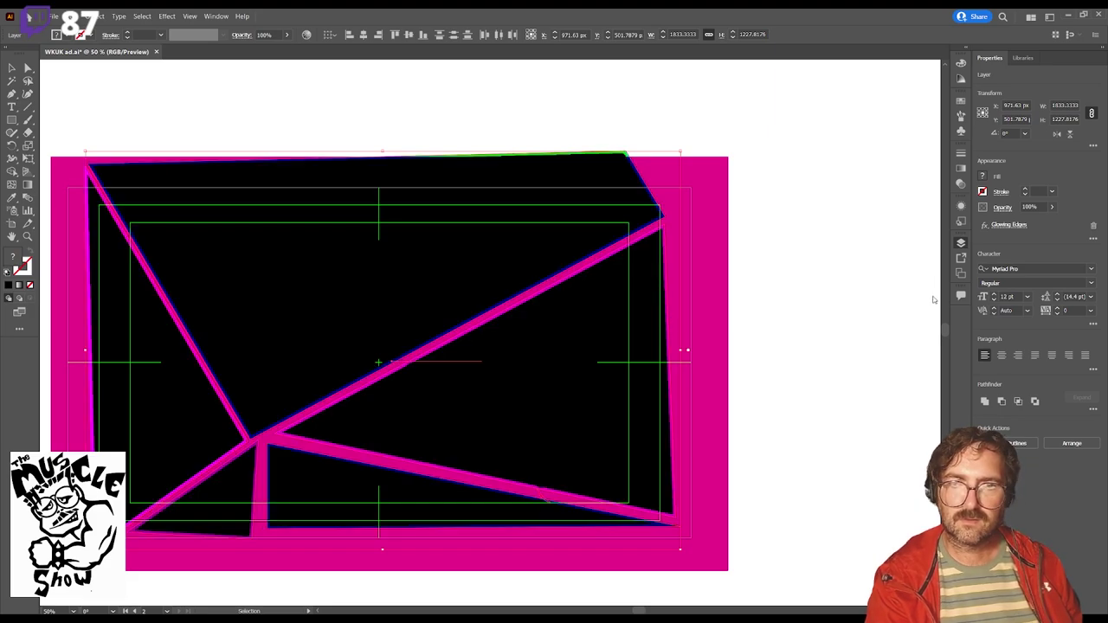
Step: Try different blend modes on the Glowing Edges artwork and its plain-coloured copy against the pink background rectangle
left_click(932, 309)
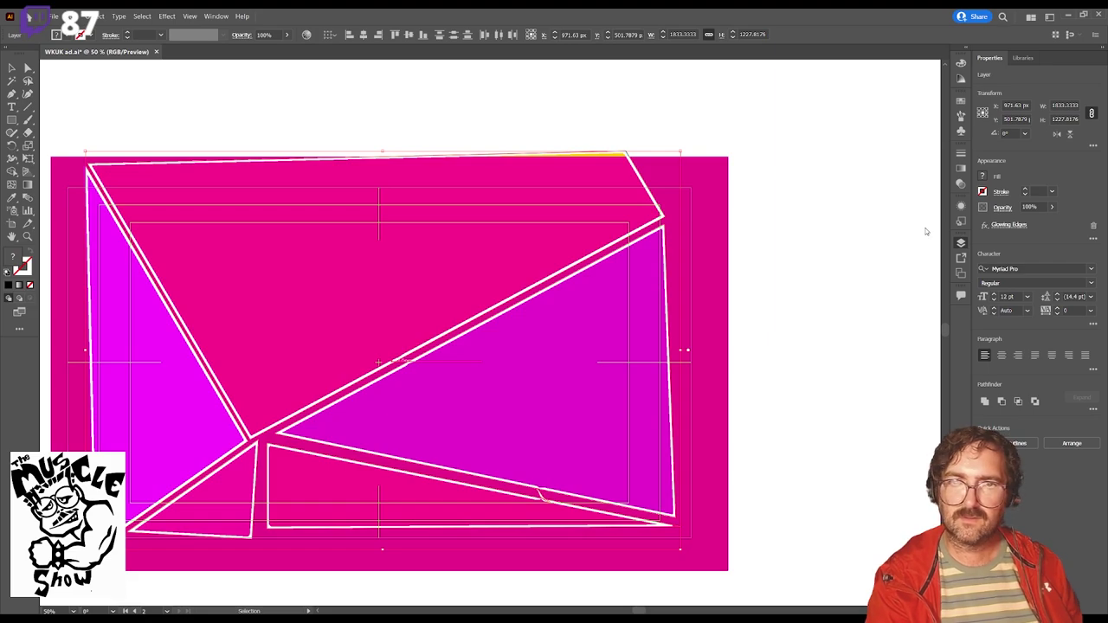
left_click(927, 317)
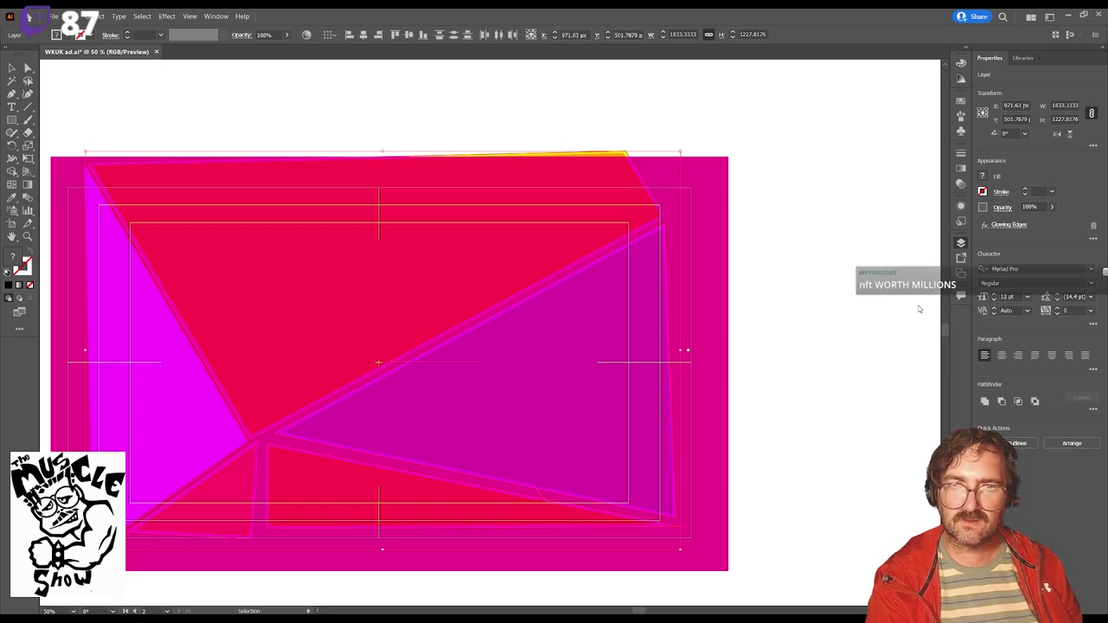
key("ctrl+z")
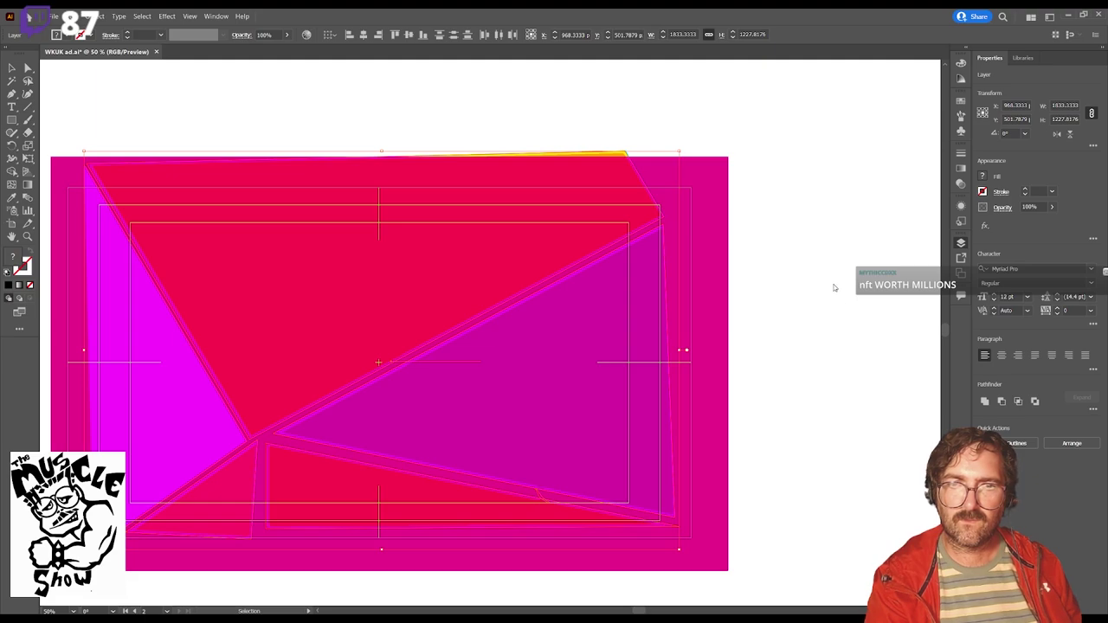
key("ctrl+z")
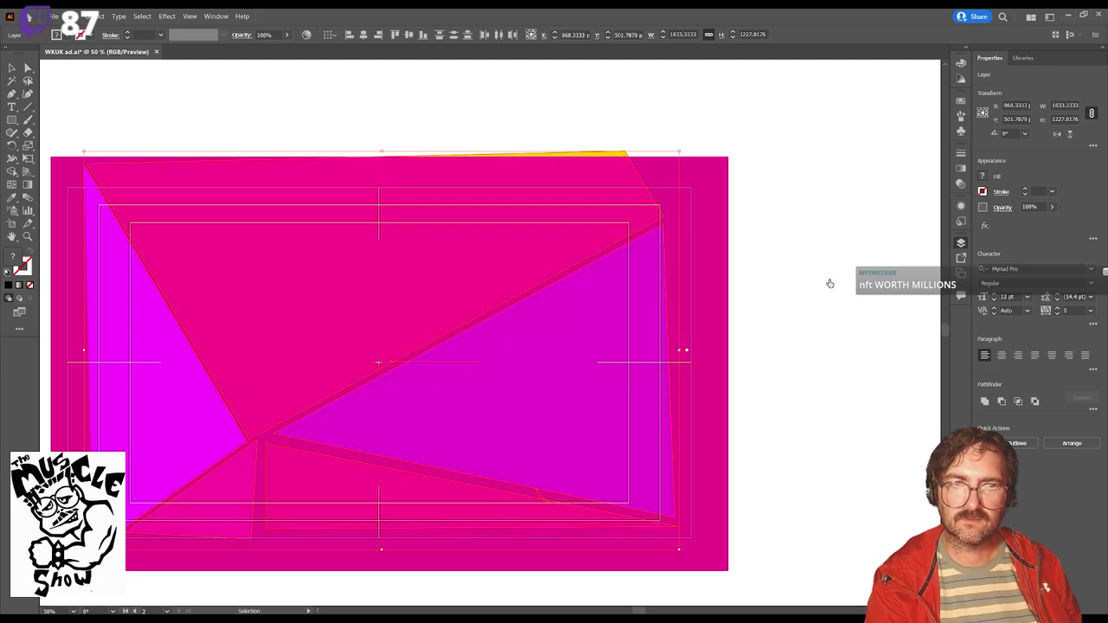
key("ctrl+shift+z")
key("ctrl+z")
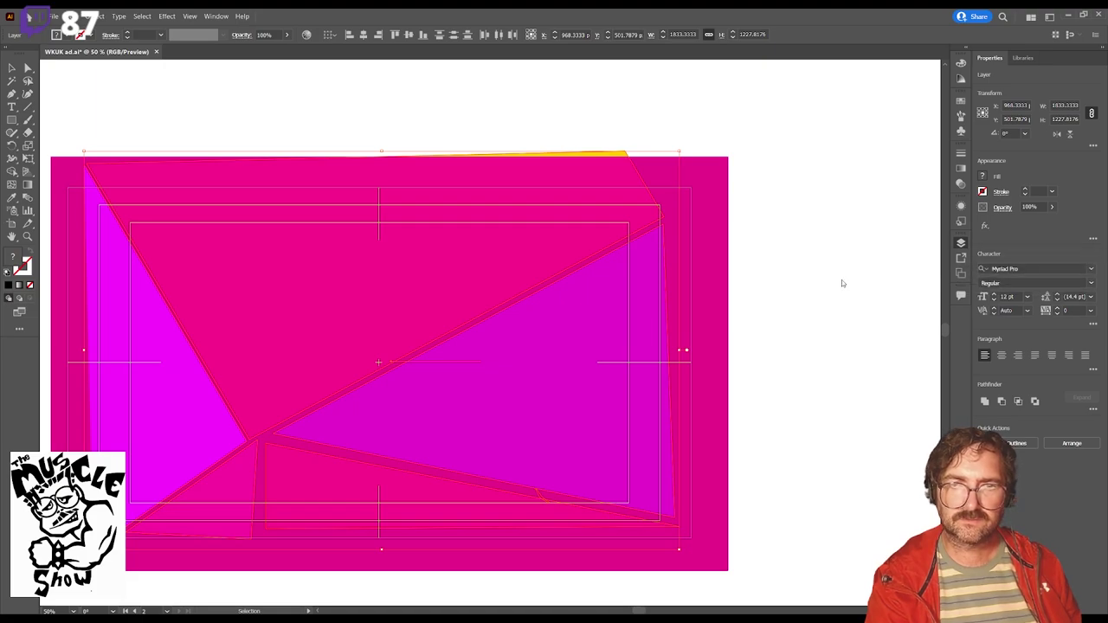
key("ctrl+z")
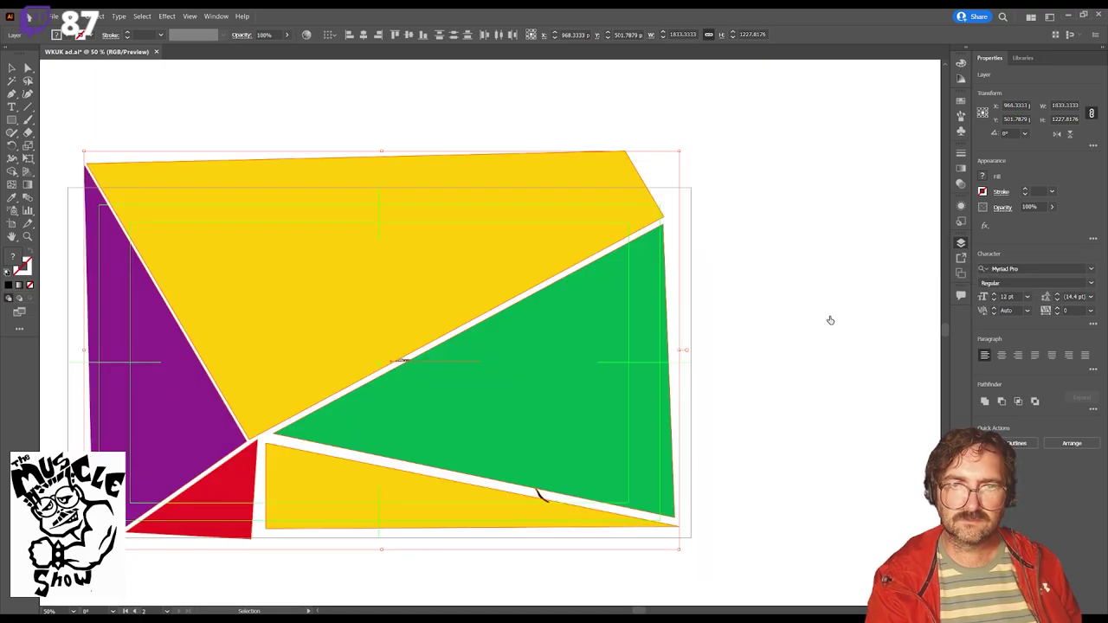
key("ctrl+shift+z")
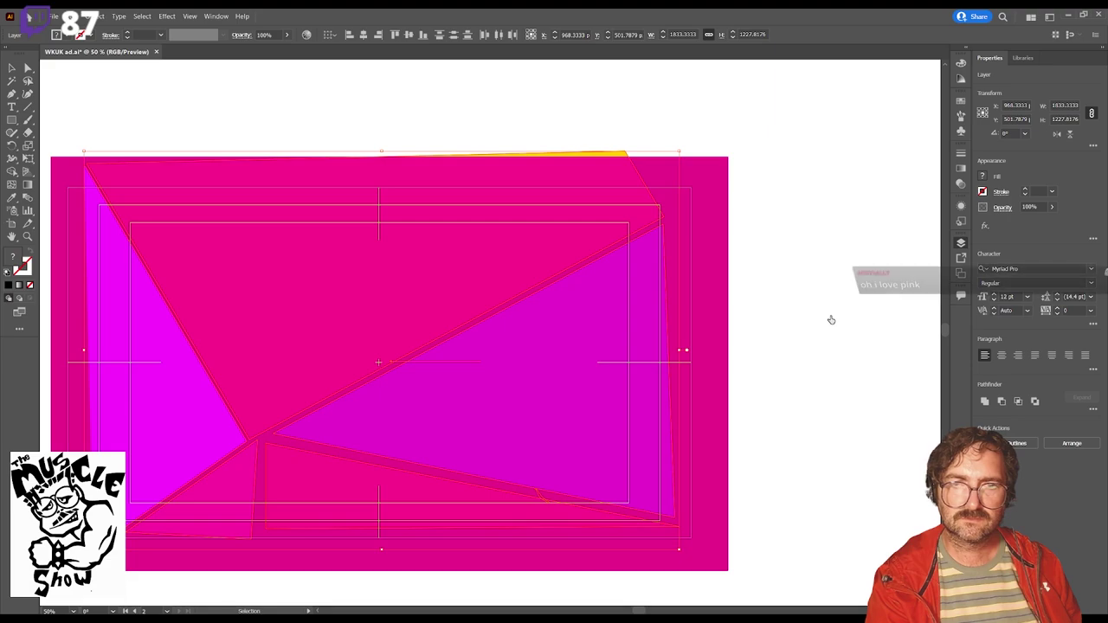
Step: Compare the artwork with and without the pink background rectangle and bring back the black glowing shapes over it
left_click(926, 319)
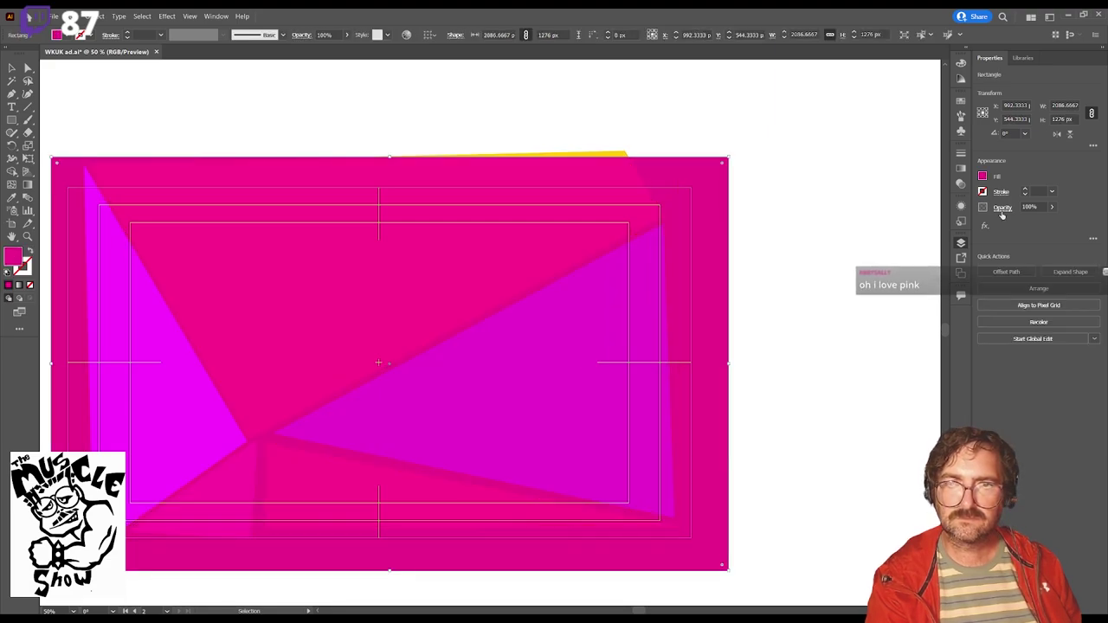
left_click(929, 311)
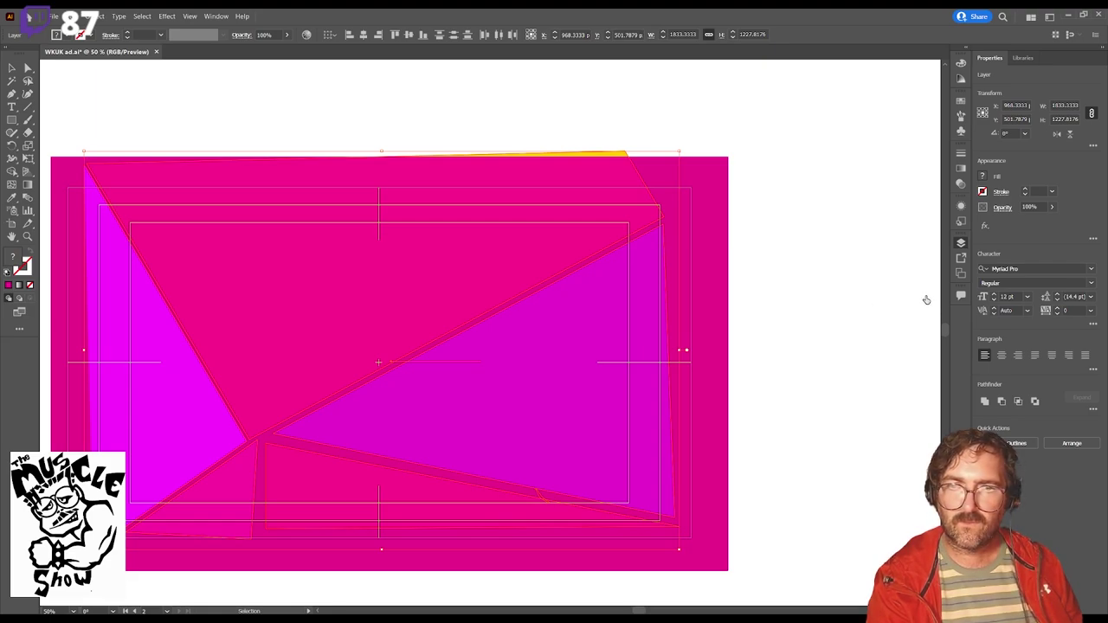
key("ctrl+z")
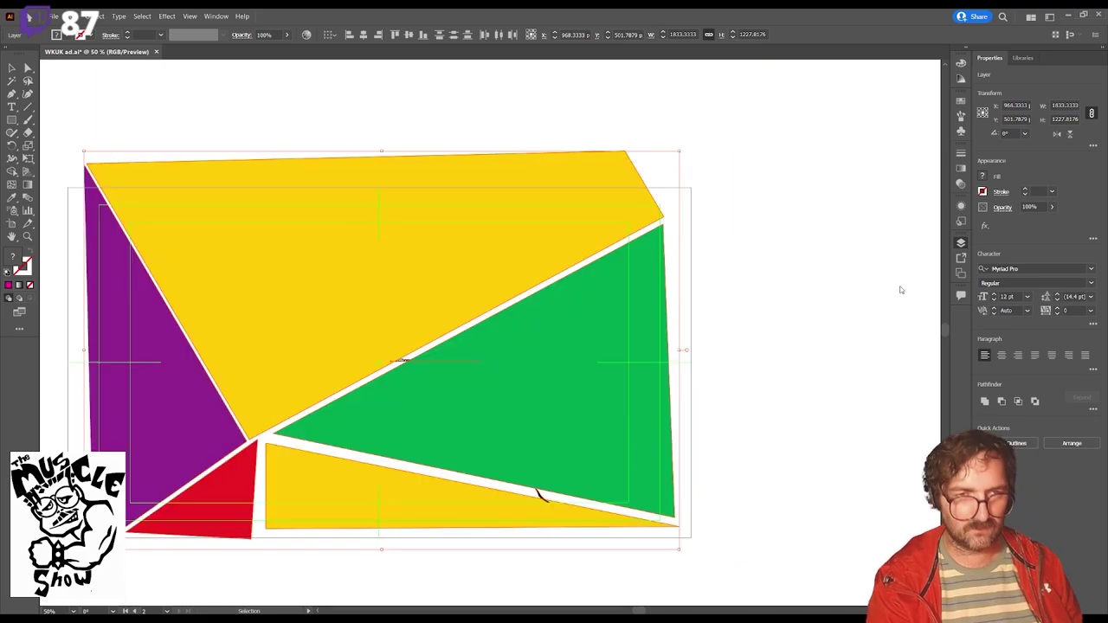
key("ctrl+shift+z")
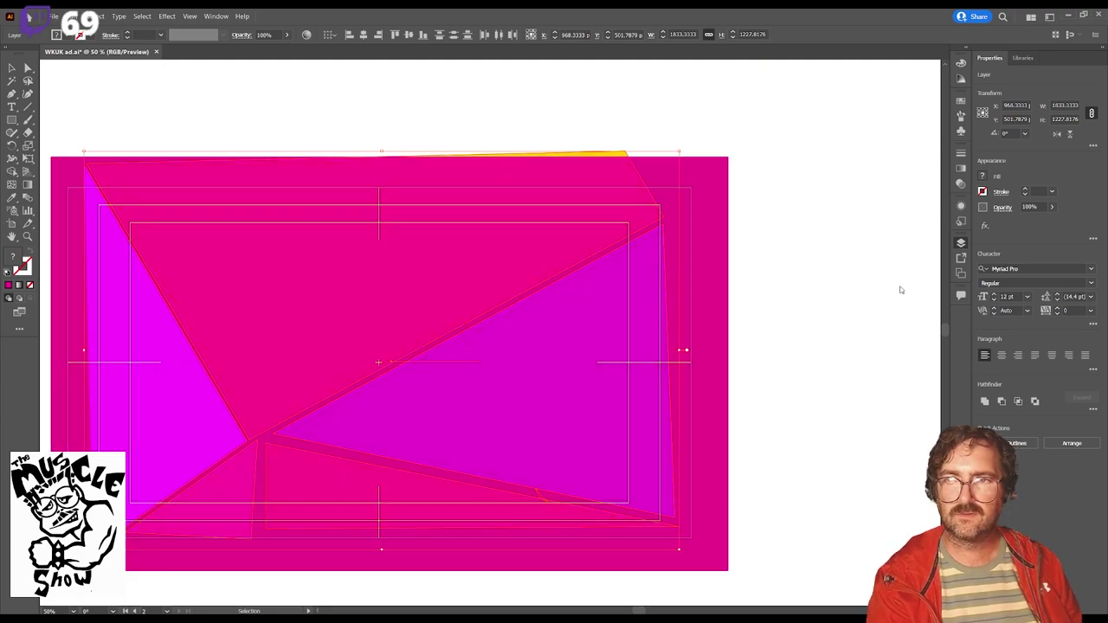
key("ctrl+shift+z")
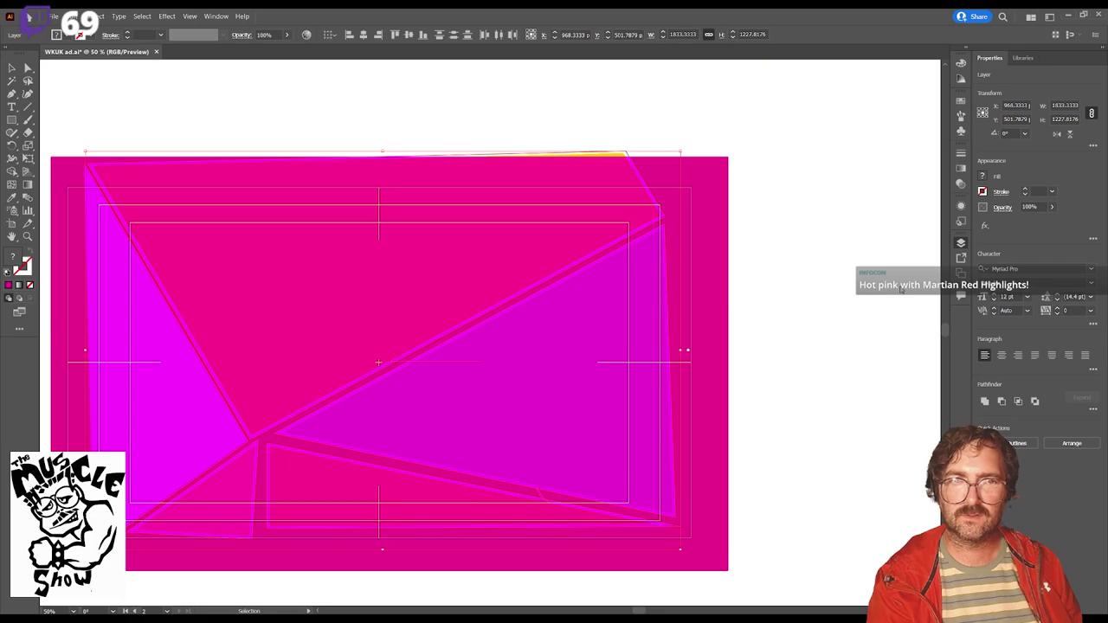
key("ctrl+shift+z")
key("ctrl+shift+z")
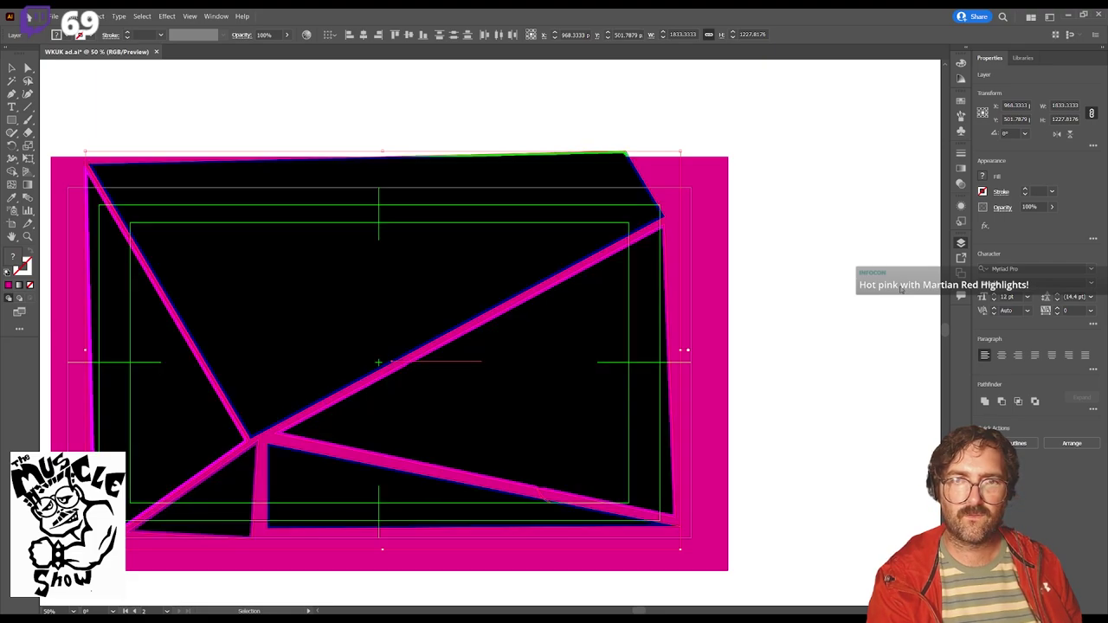
key("ctrl+shift+z")
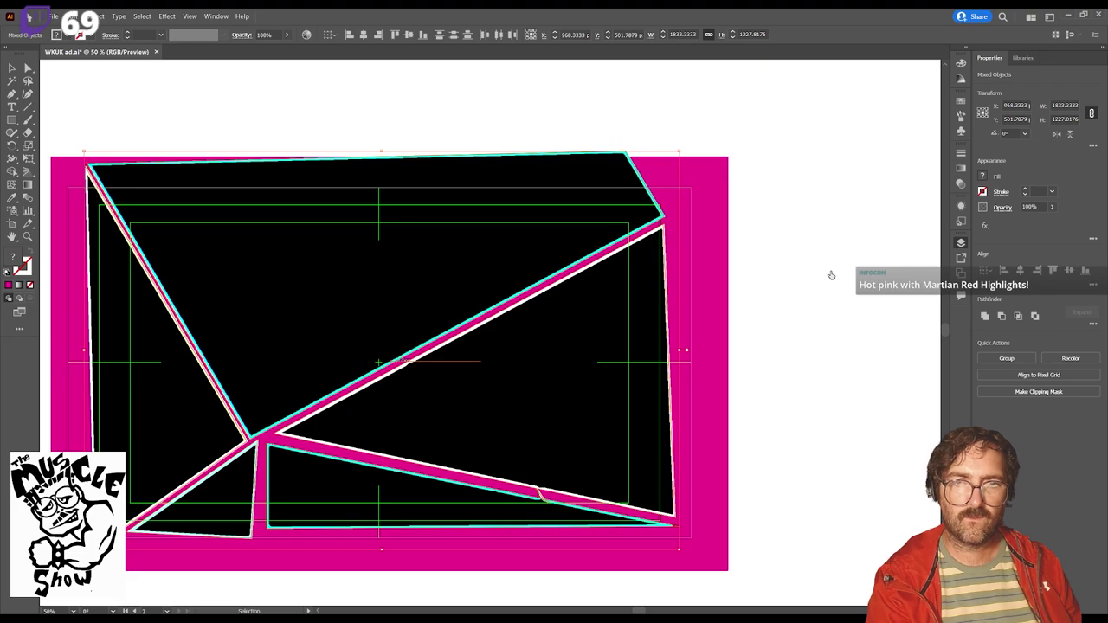
Step: Try several blend modes on the plain-coloured copy of the shapes over the pink background
left_click(831, 275)
left_click(831, 276)
left_click(832, 275)
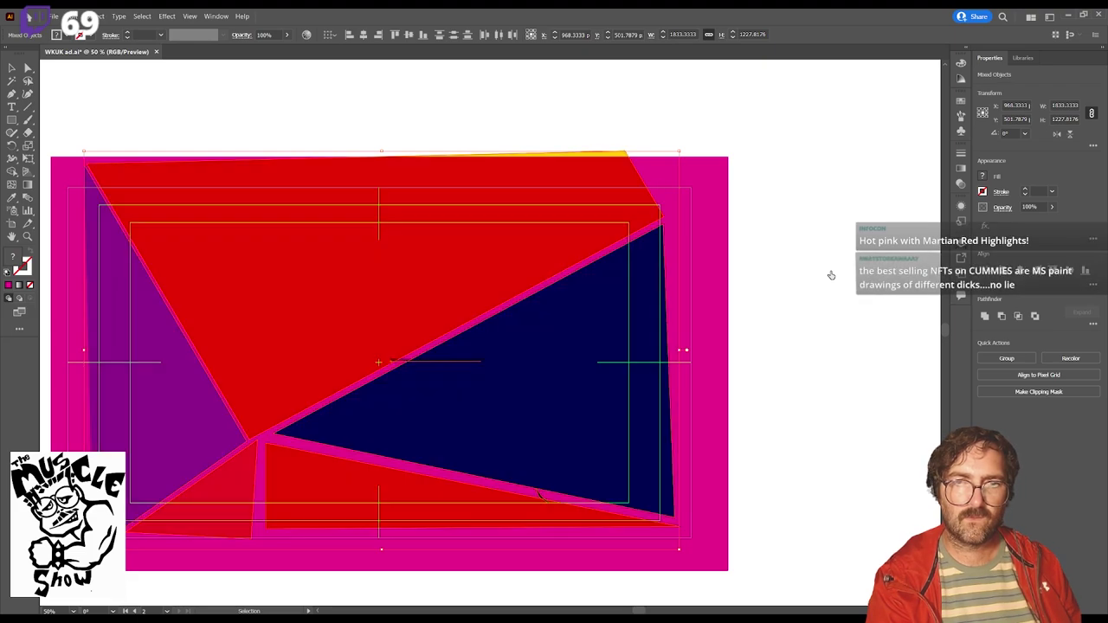
left_click(831, 275)
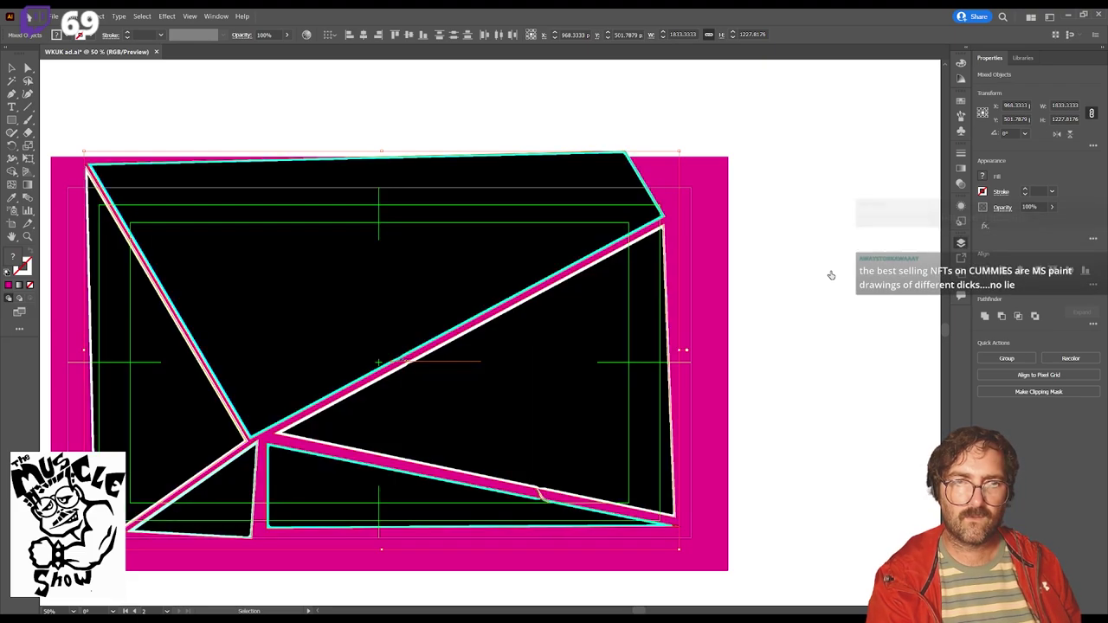
left_click(831, 275)
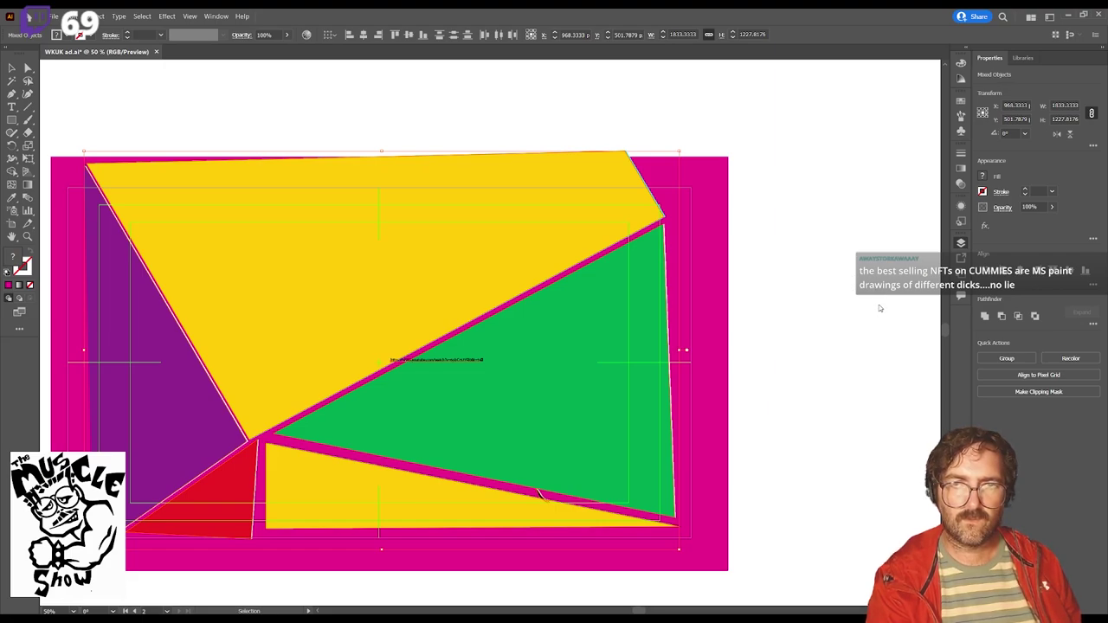
key("ctrl+shift+[")
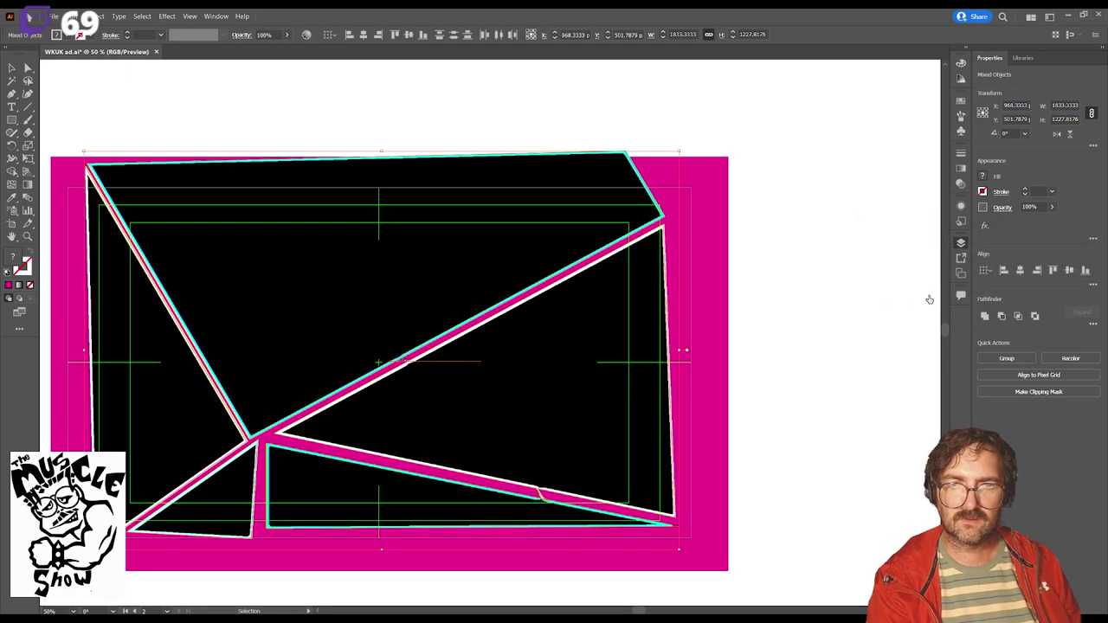
Step: Blend the Glowing Edges artwork at 100% opacity so the coloured shapes show with pink and light green edges, trying 33% and 0% opacity
left_click(930, 299)
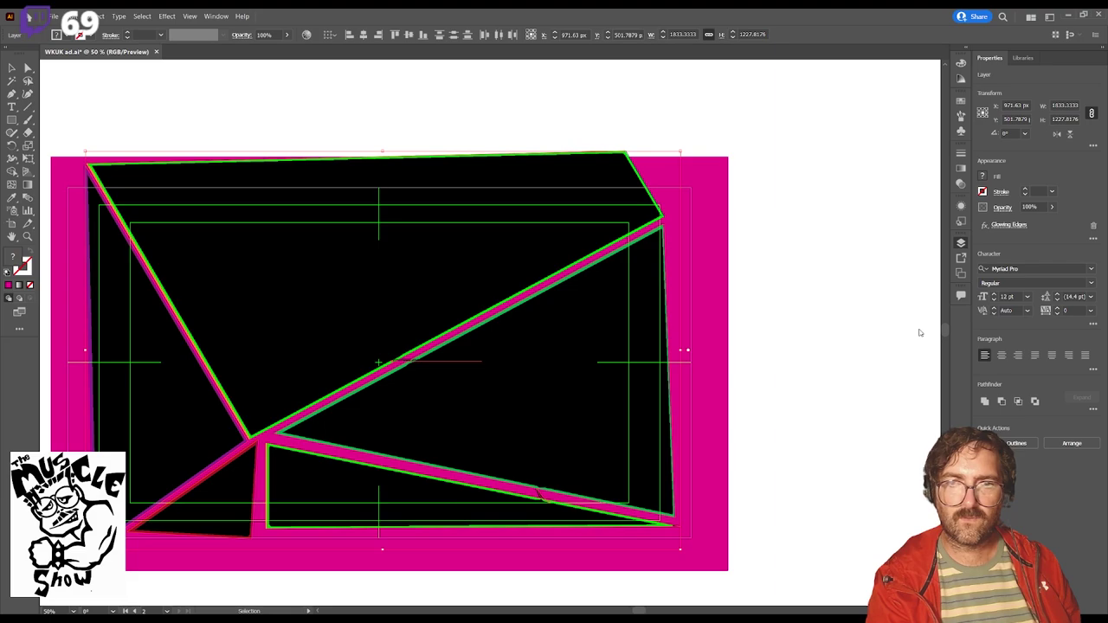
key("ctrl+z")
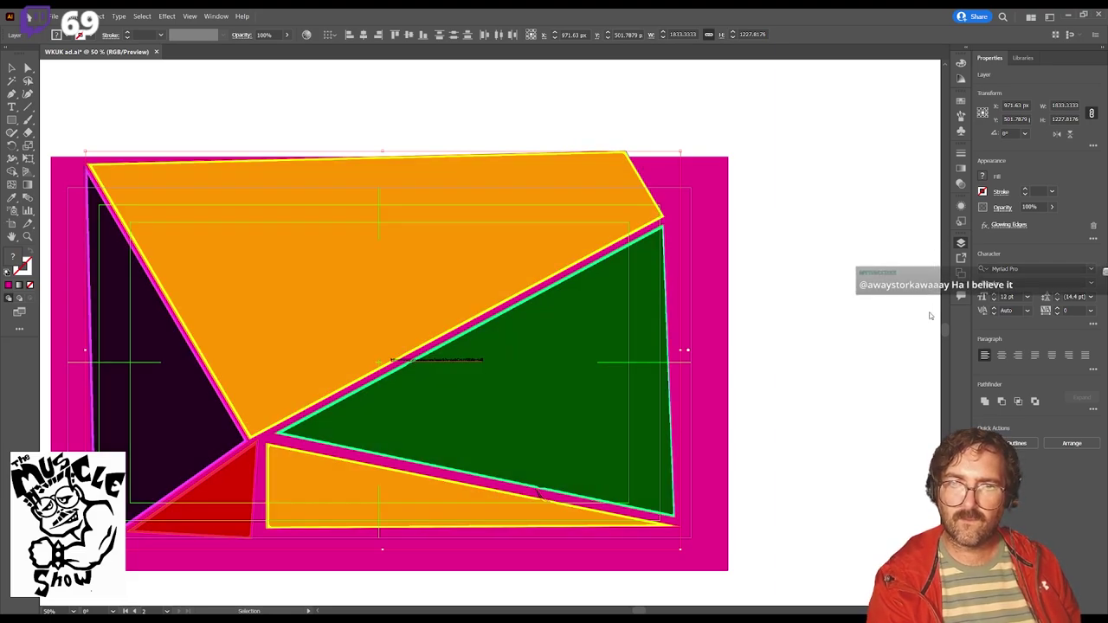
key("ctrl+z")
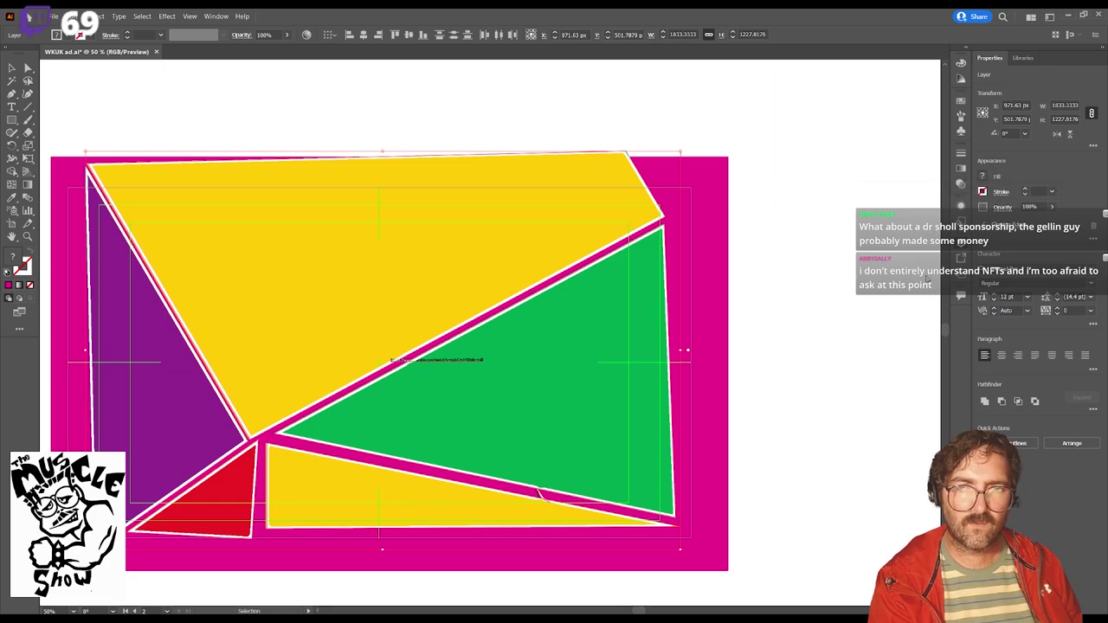
left_click(927, 279)
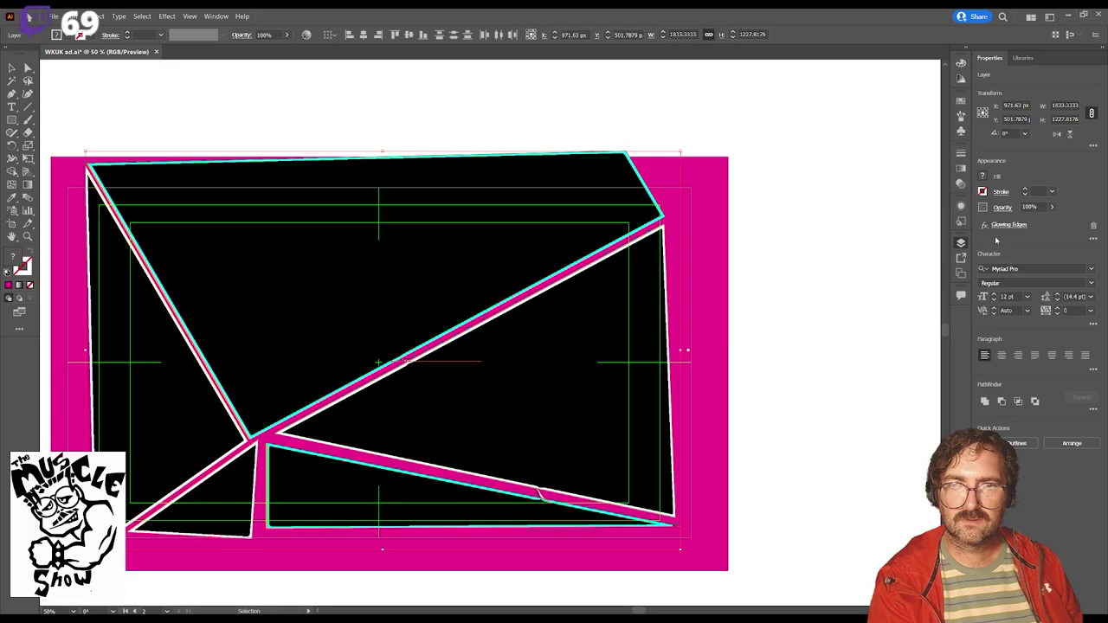
key("ctrl+z")
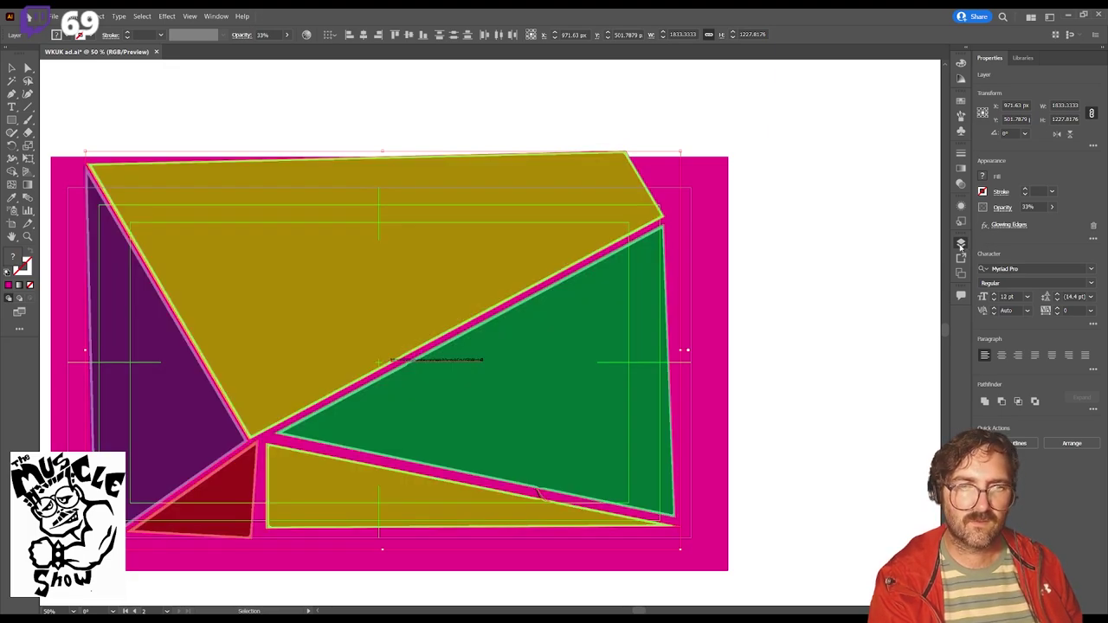
key("ctrl+z")
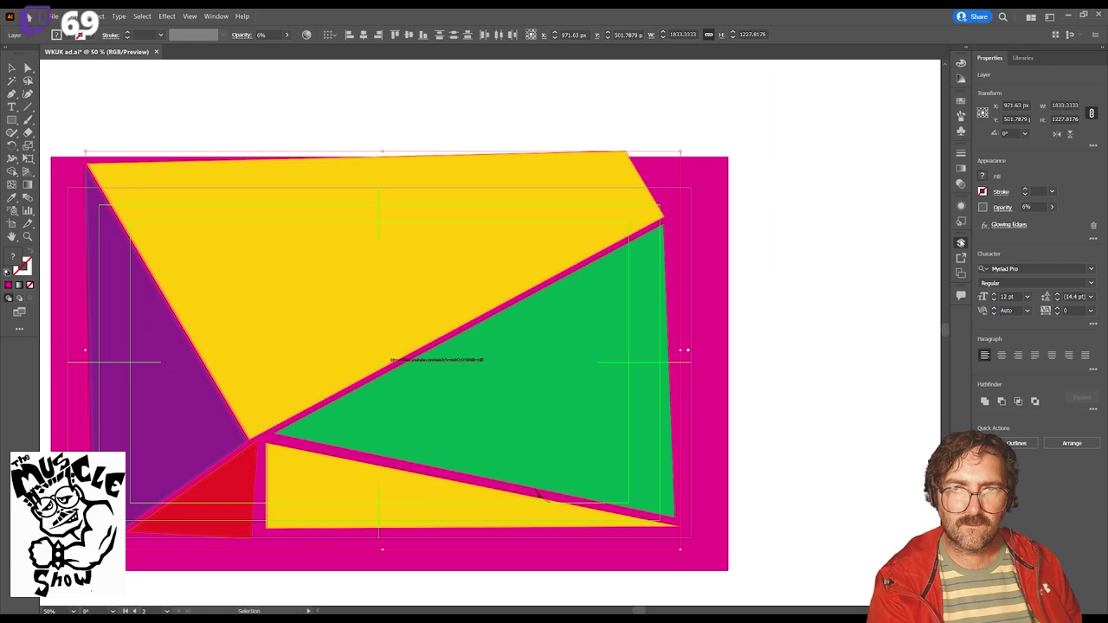
key("ctrl+z")
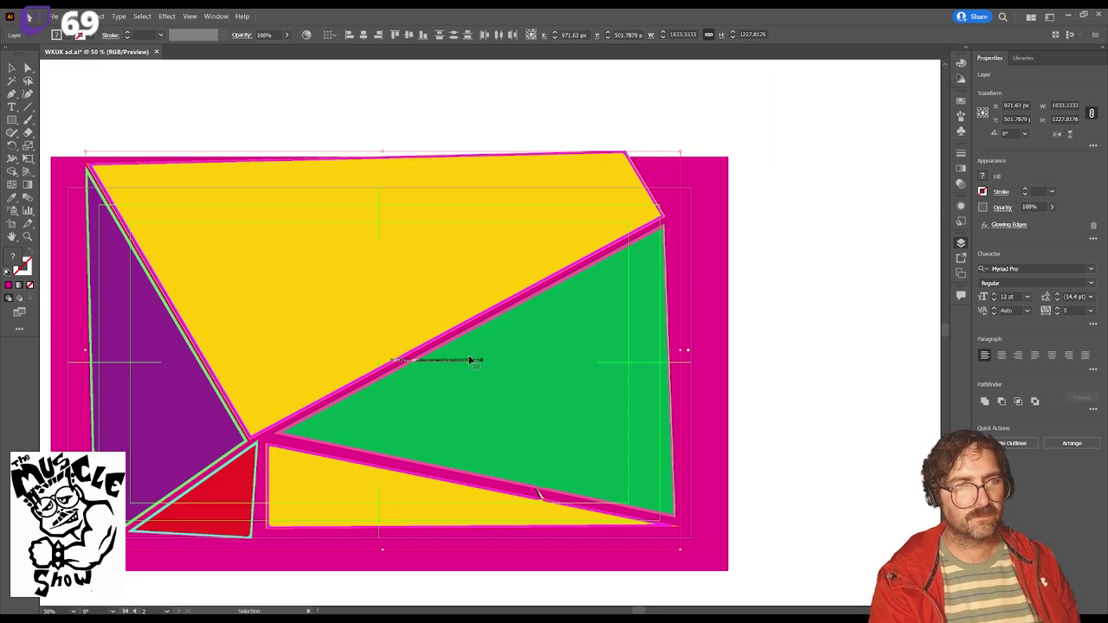
Step: Try removing the glowing artwork and the small 12 pt text line at the centre
key("ctrl+r")
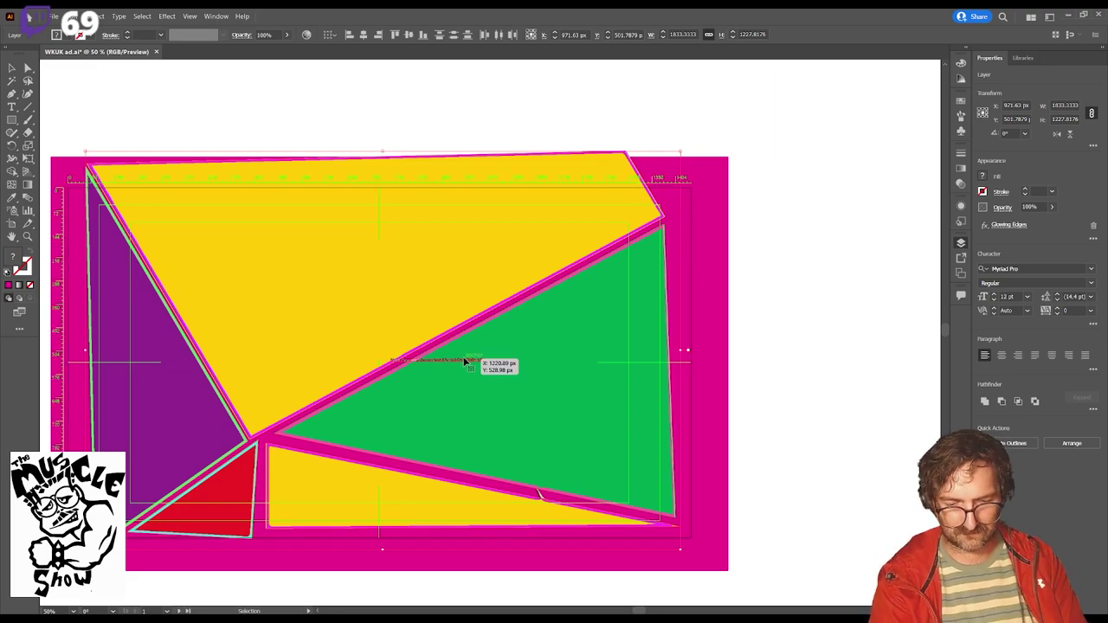
left_click(465, 361)
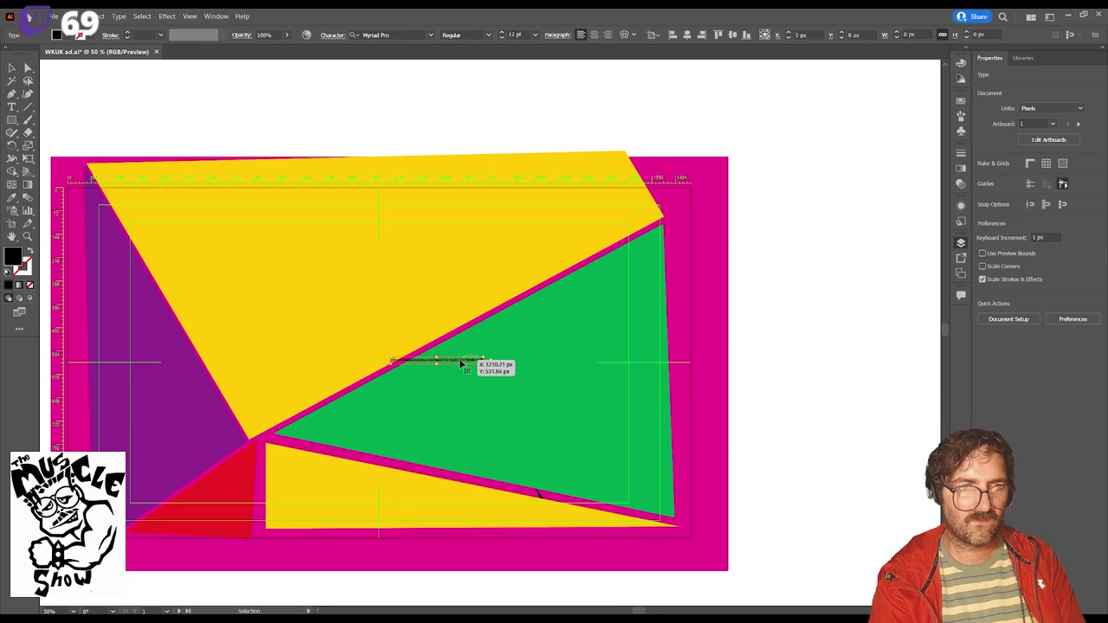
left_click(788, 341)
key("ctrl+r")
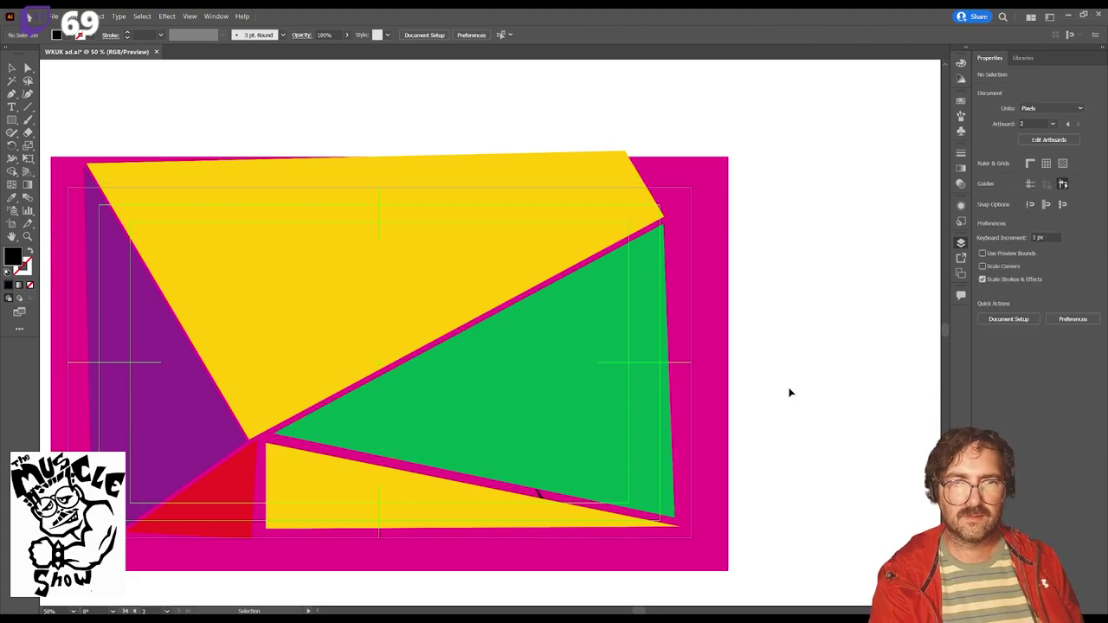
Step: Undo the removals to restore the small text line and the glowing artwork
left_click(589, 372)
key("ctrl+r")
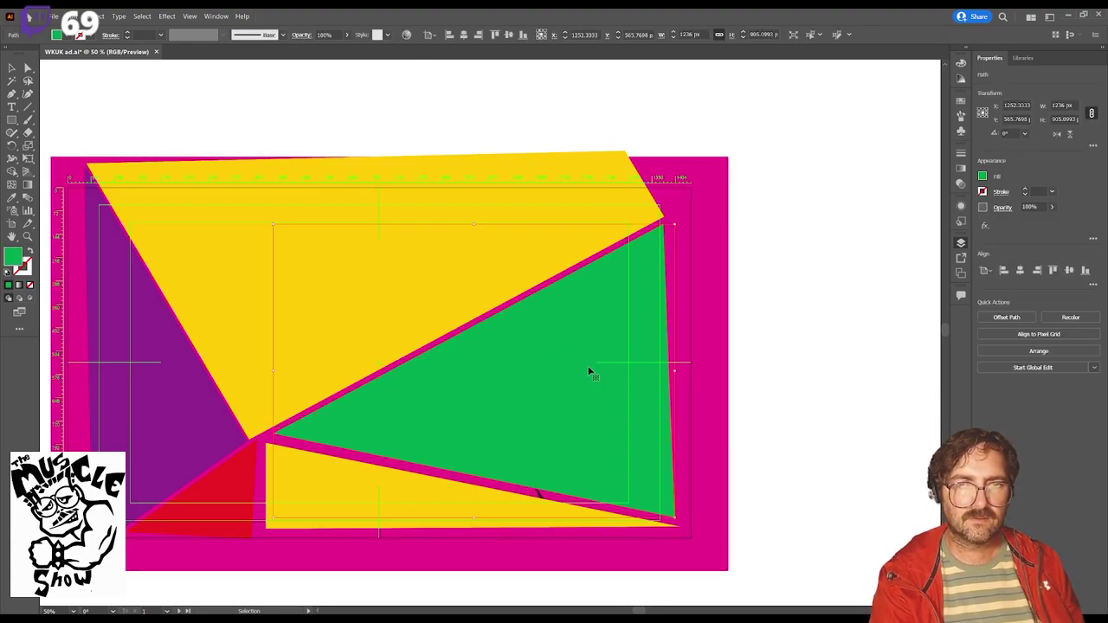
key("ctrl+a")
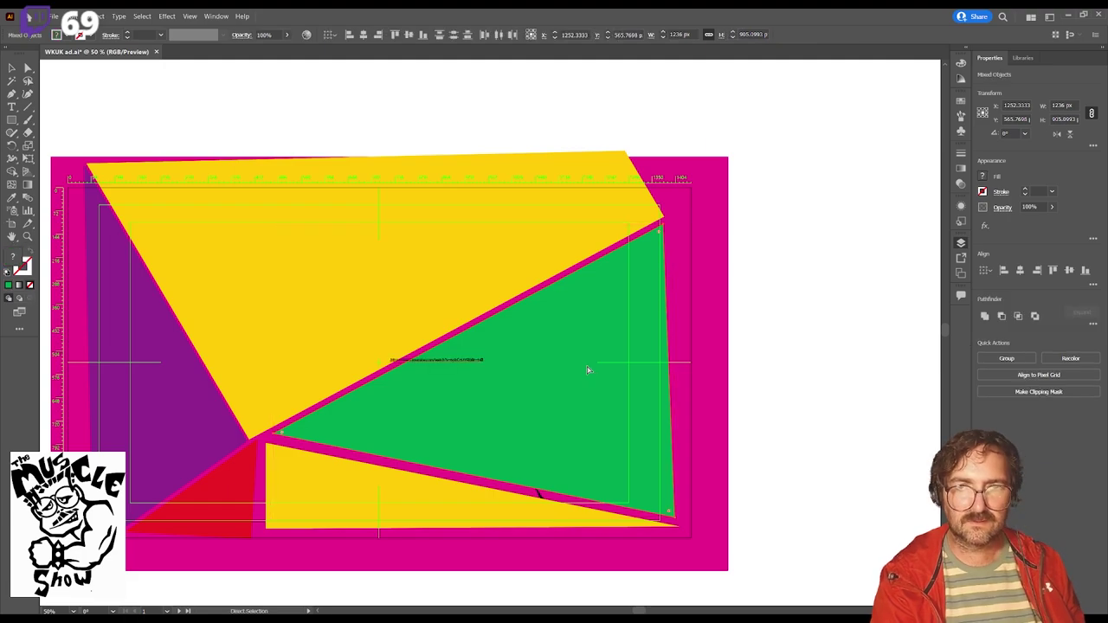
key("v")
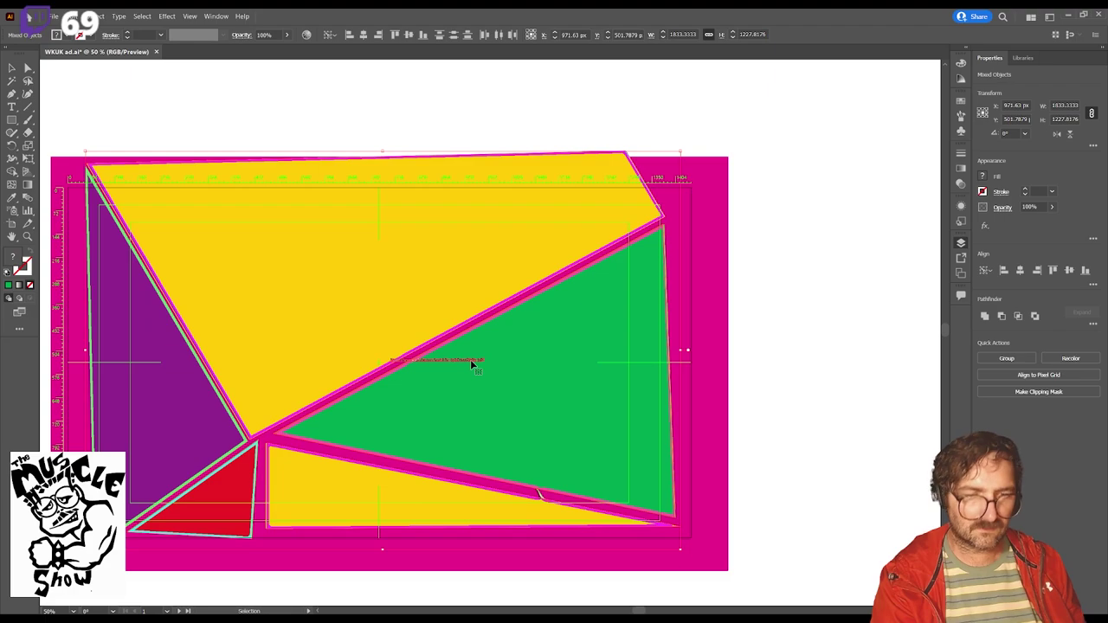
left_click(772, 394)
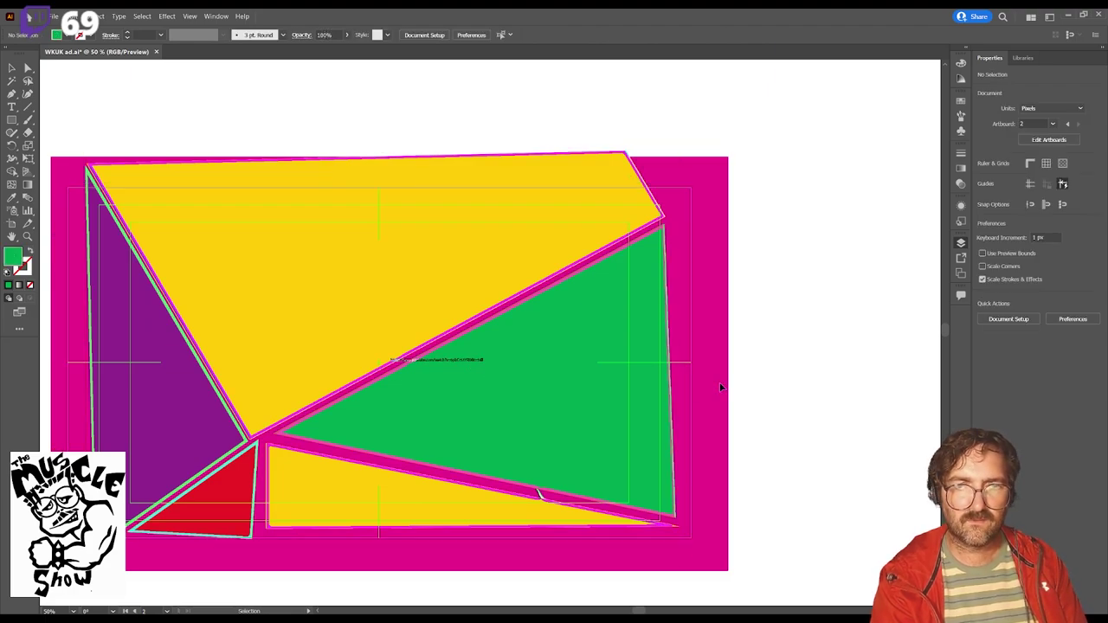
left_click(479, 362)
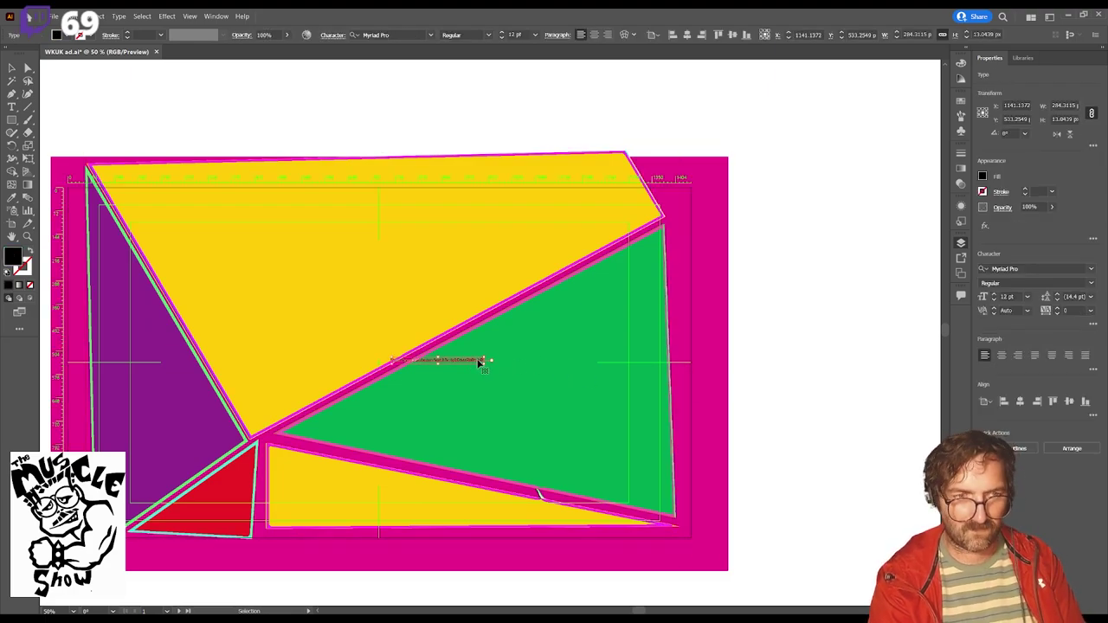
left_click(473, 363)
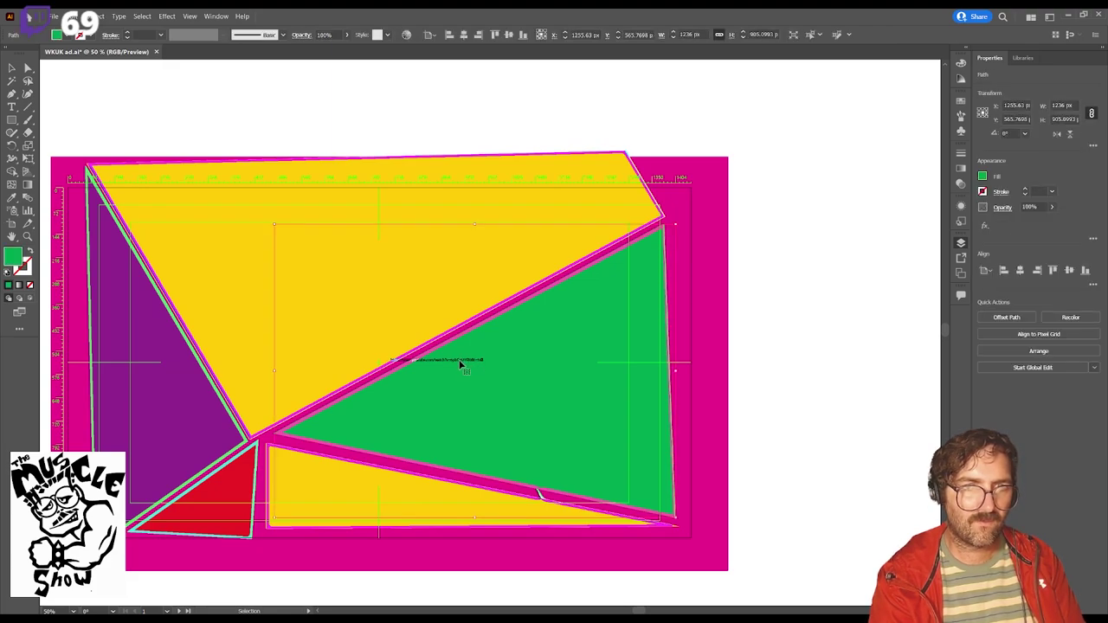
left_click(740, 383)
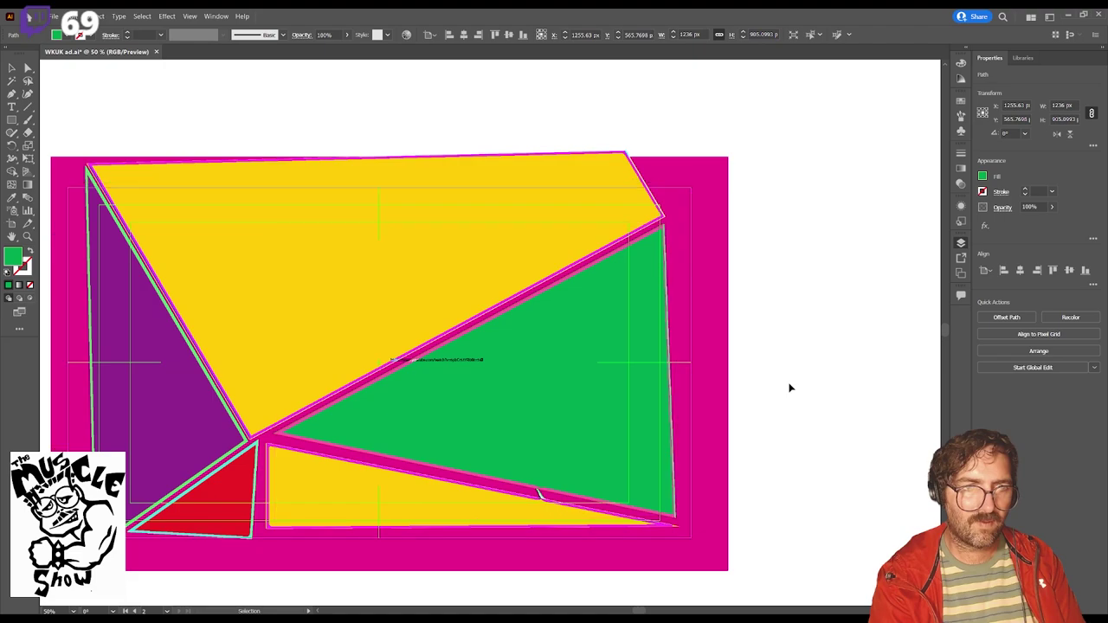
left_click(472, 365)
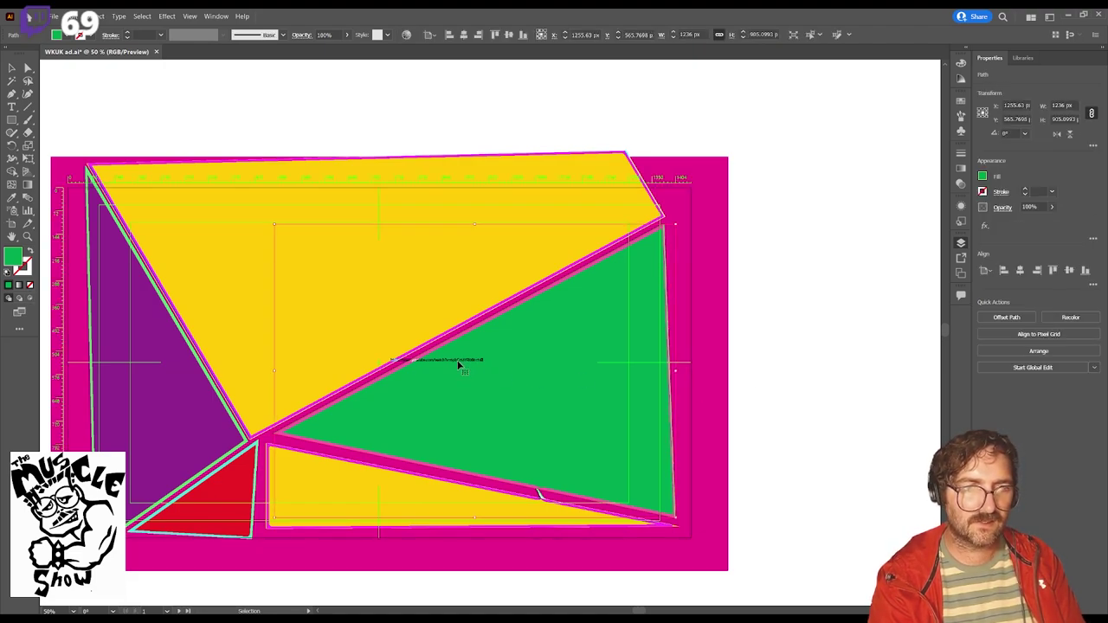
left_click(726, 383)
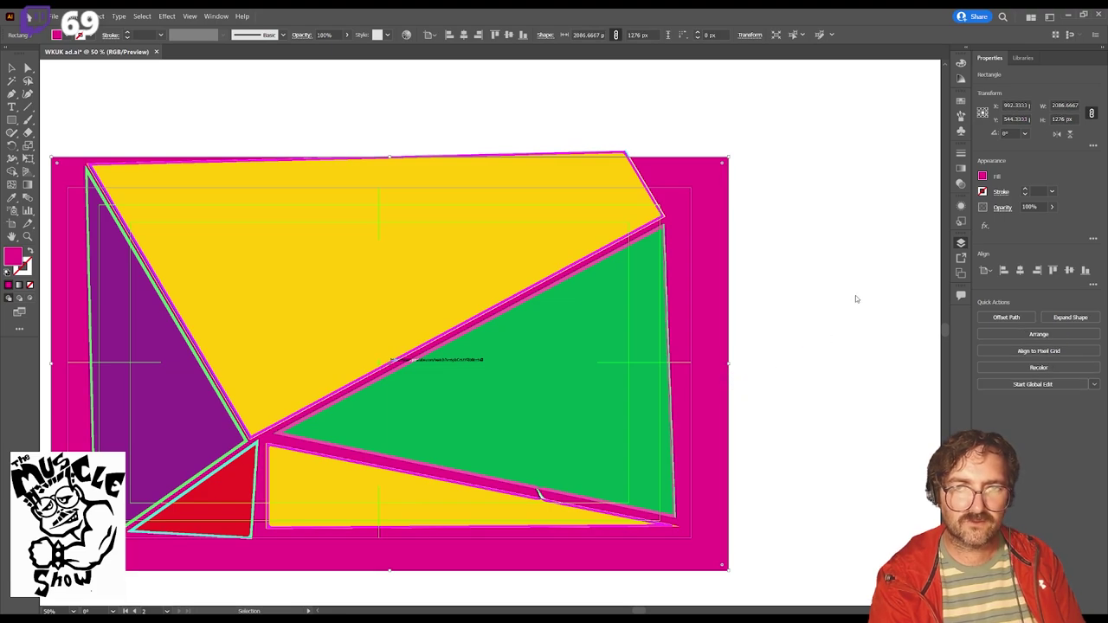
double_click(471, 364)
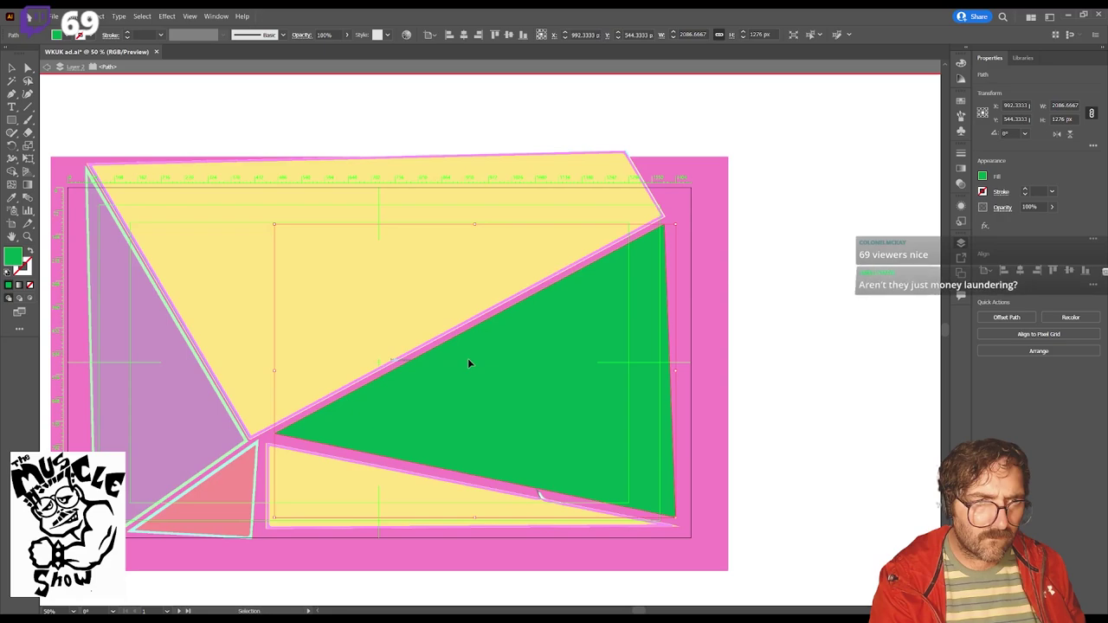
left_click(750, 366)
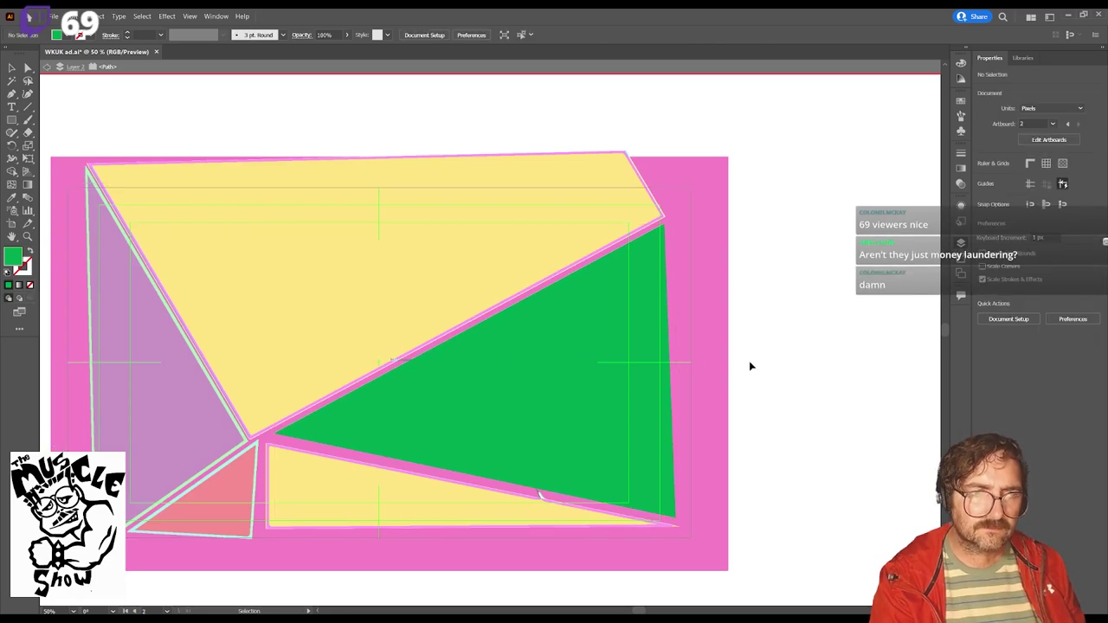
double_click(748, 367)
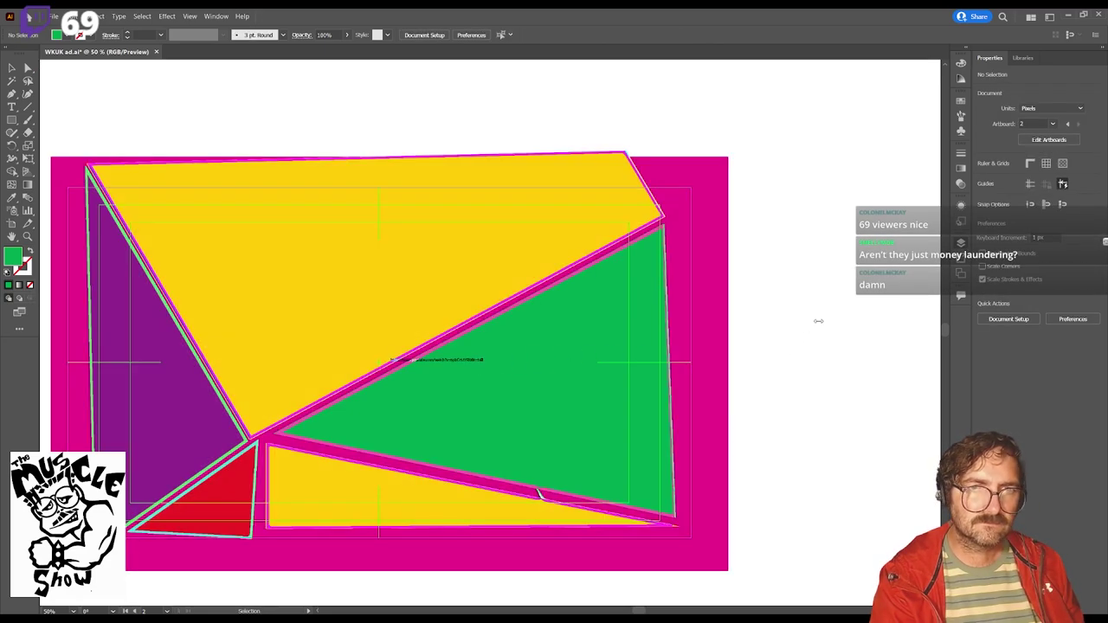
Step: Delete the small YouTube link text line lying across the yellow and green shapes at the centre
key("z")
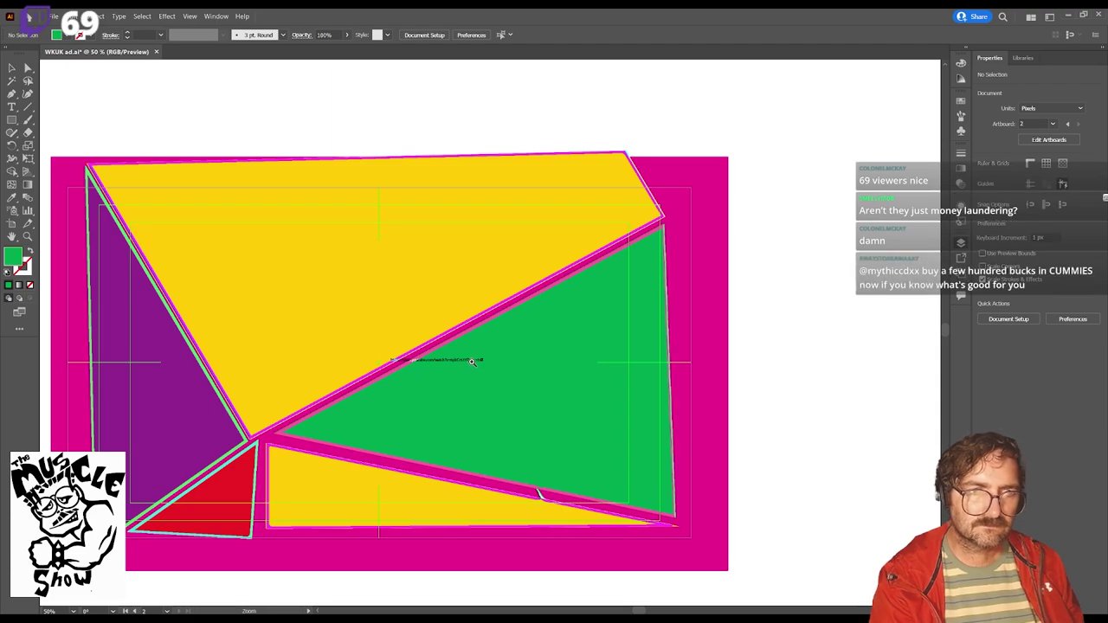
left_click_drag(472, 359, 682, 365)
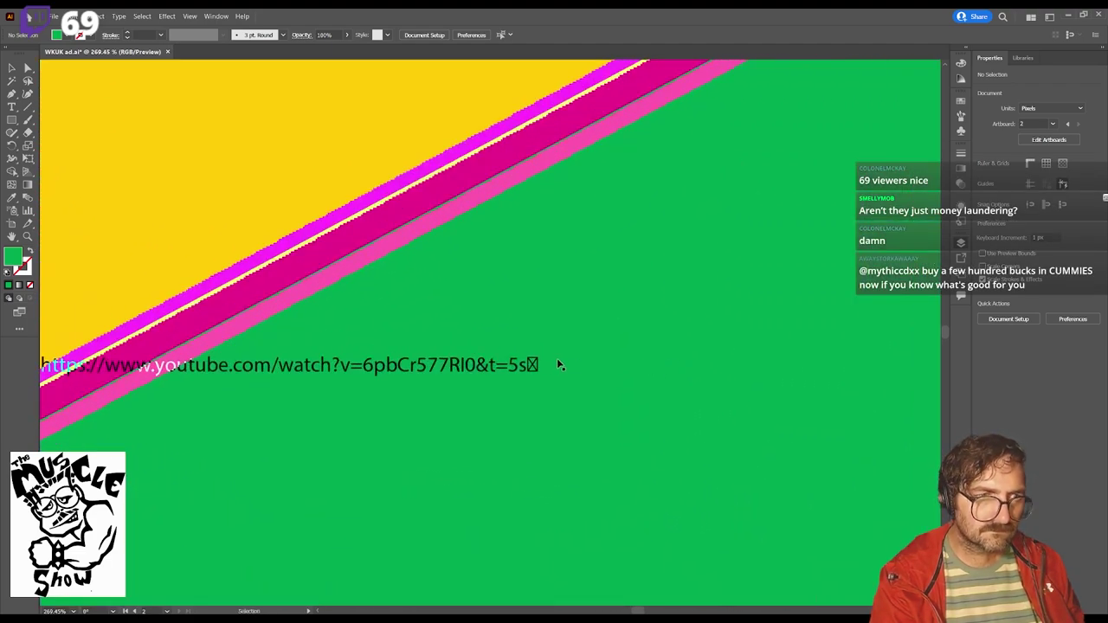
left_click(523, 369)
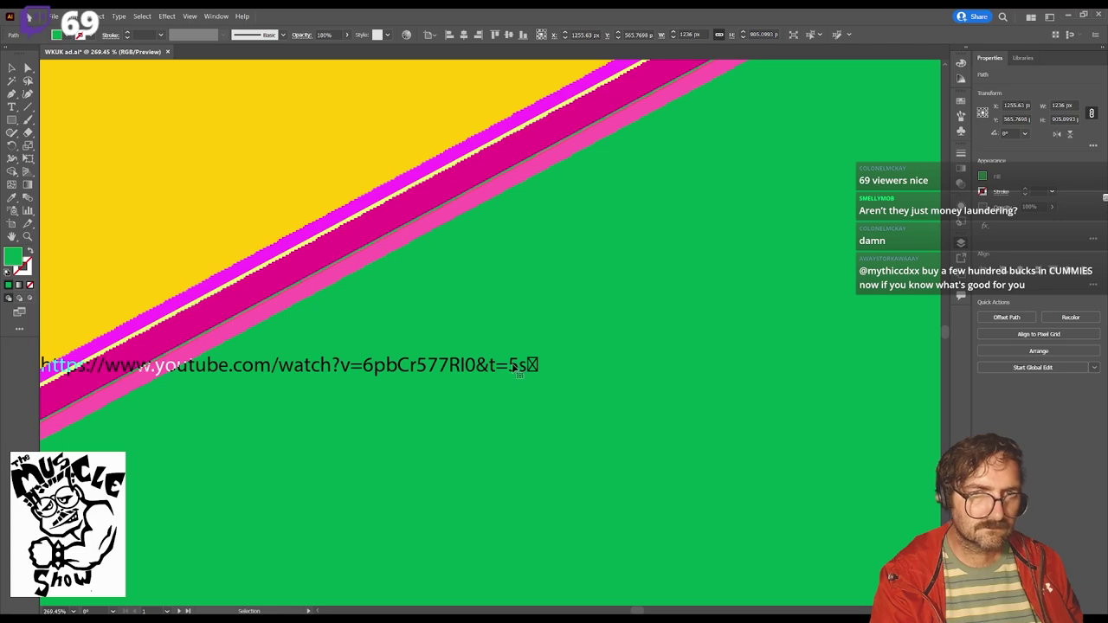
key("v")
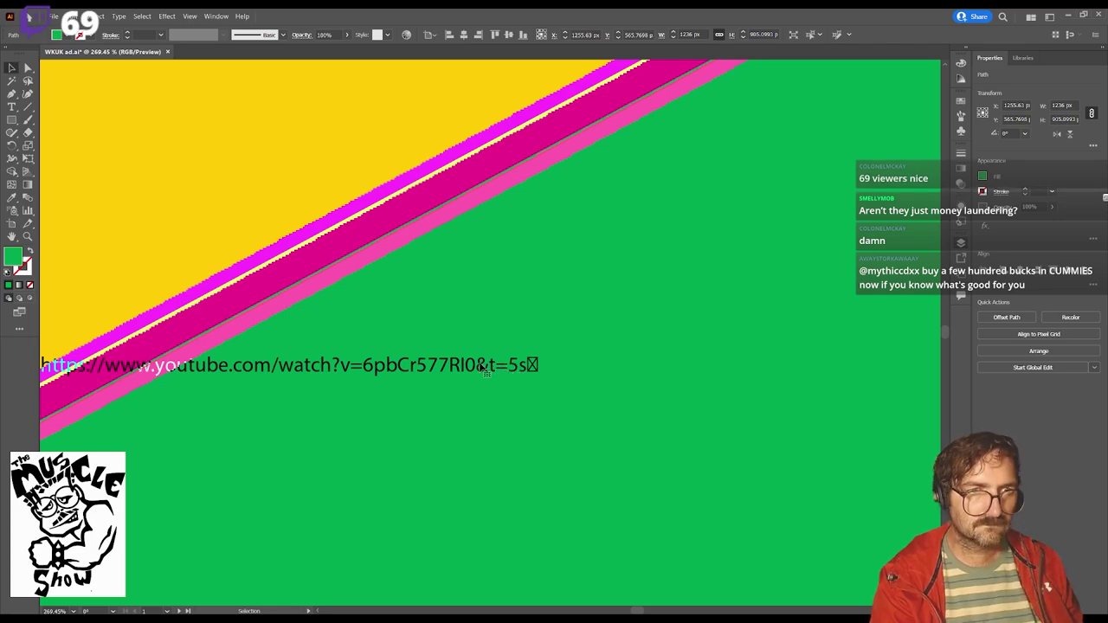
mouse_move(355, 366)
left_mouse_down()
mouse_move(374, 349)
mouse_move(366, 362)
left_mouse_up()
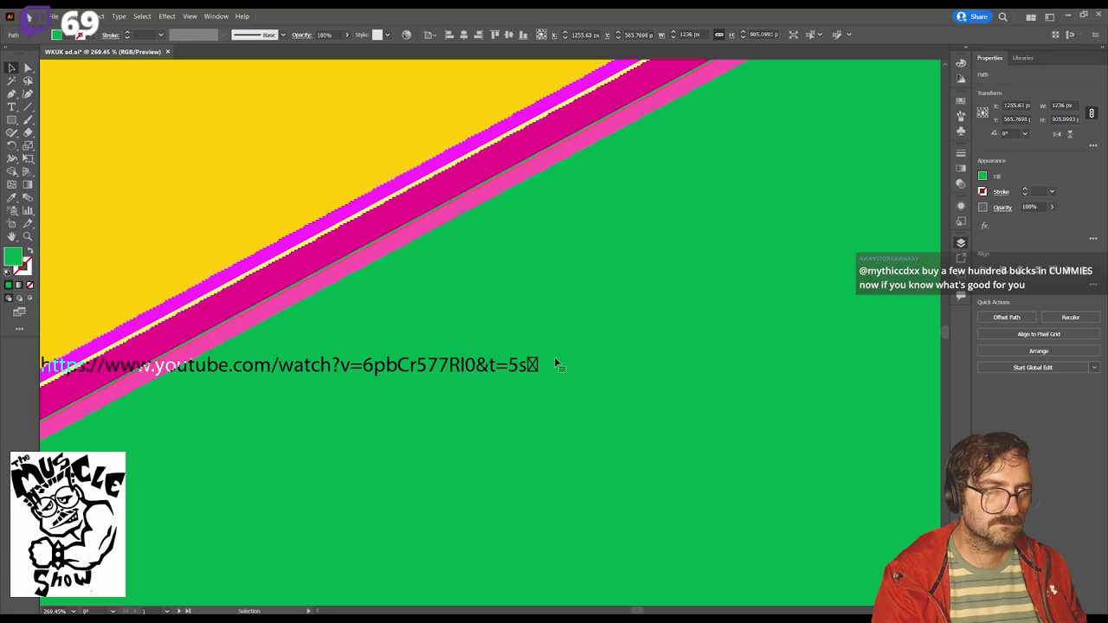
left_click(831, 299)
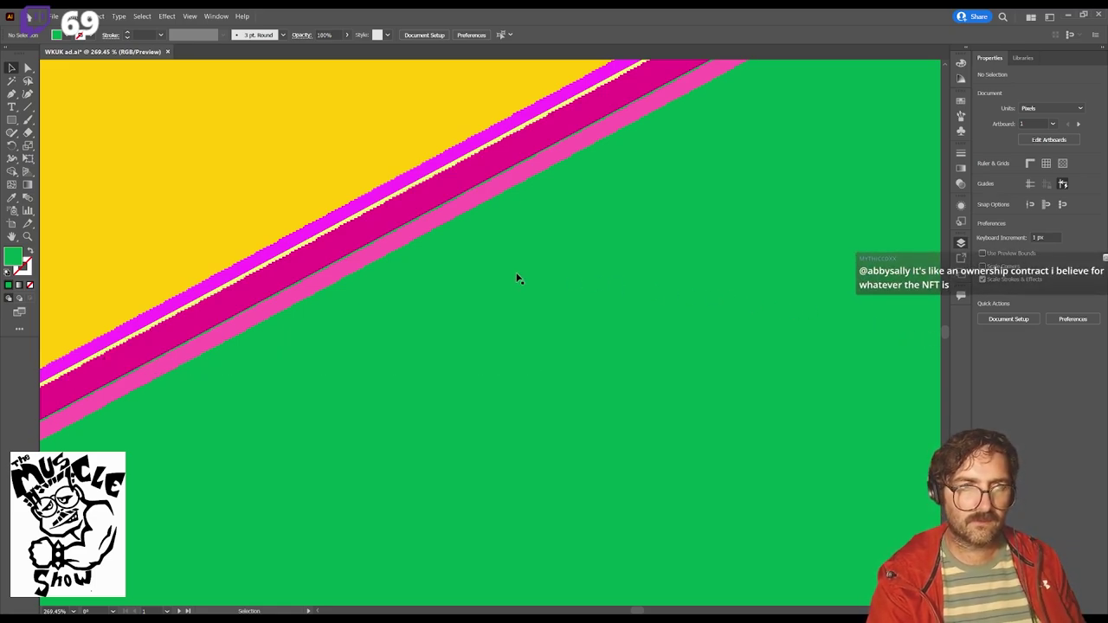
Step: Examine the whole layout of coloured shapes over the pink background
key("z")
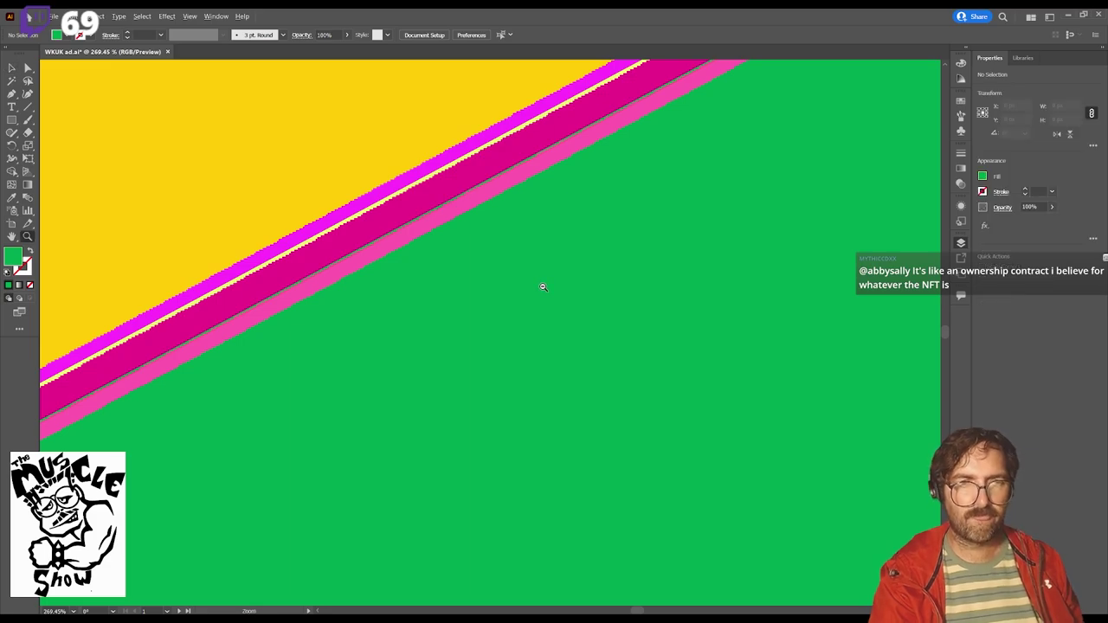
left_click(543, 286, "alt")
left_click(543, 286, "alt")
left_click(543, 287, "alt")
left_click(543, 287, "alt")
left_click(543, 287, "alt")
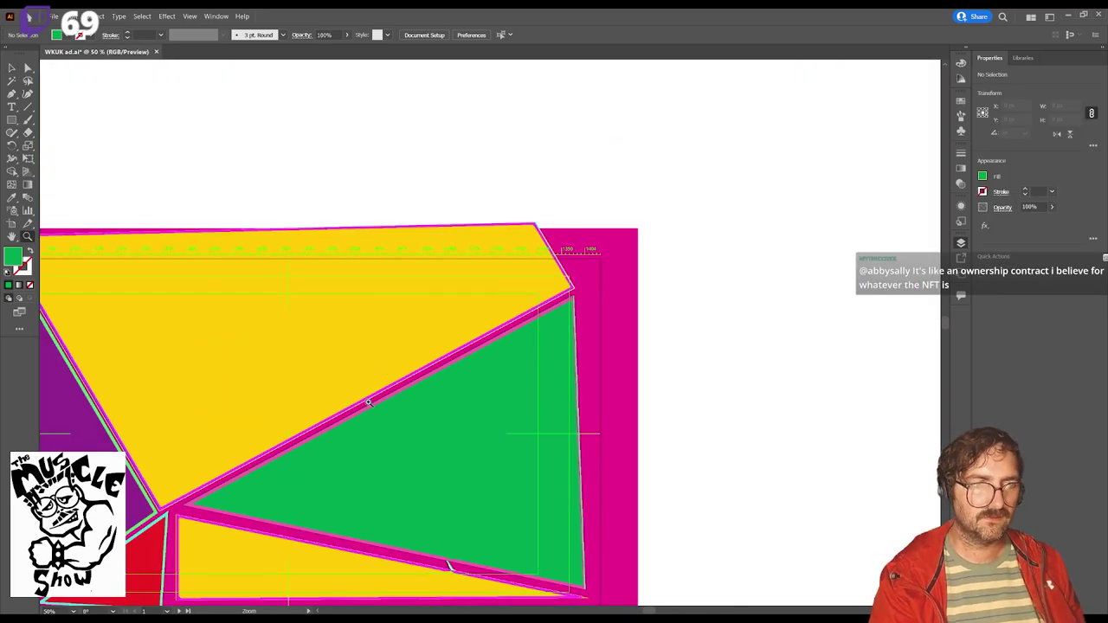
left_click(174, 415)
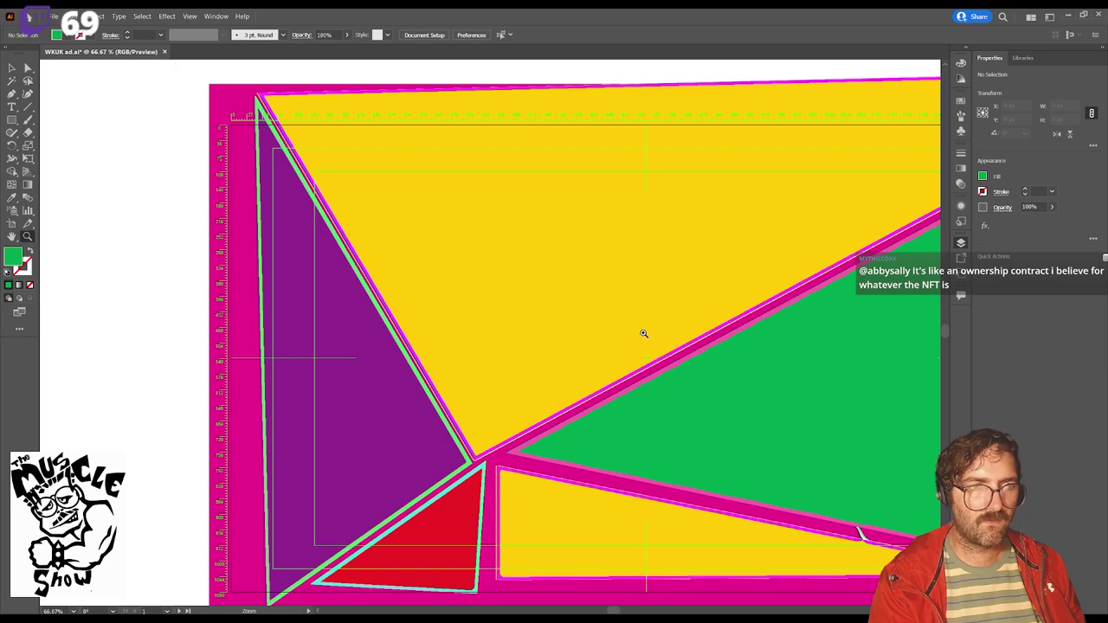
left_click(717, 327)
scroll(557, 318, "up", 1)
left_click(557, 317, "alt")
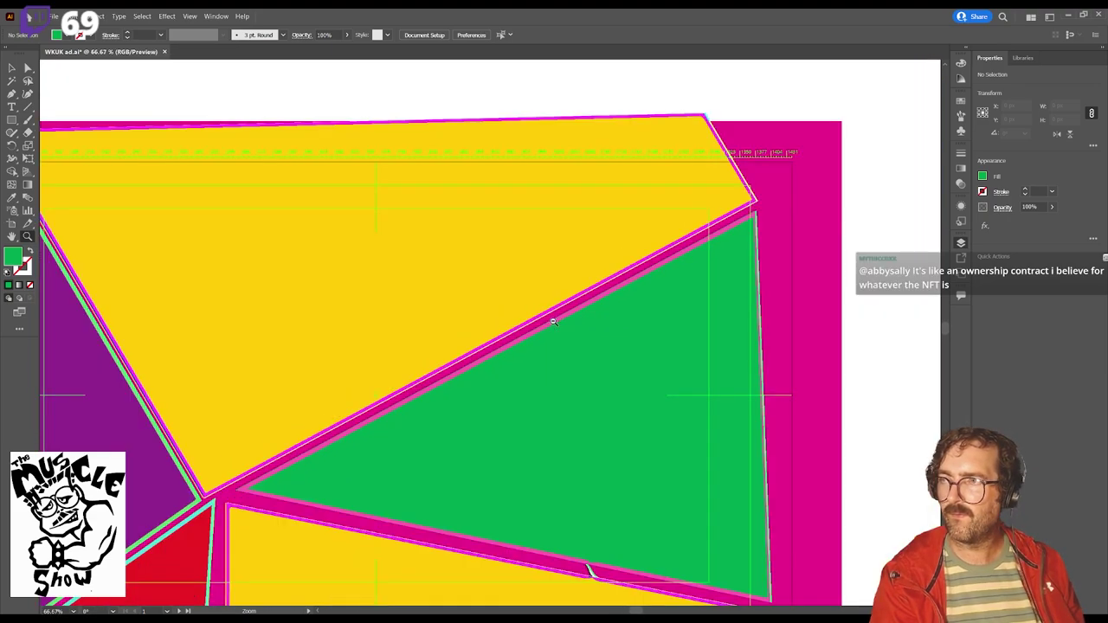
left_click(520, 333, "alt")
scroll(523, 333, "up", 1)
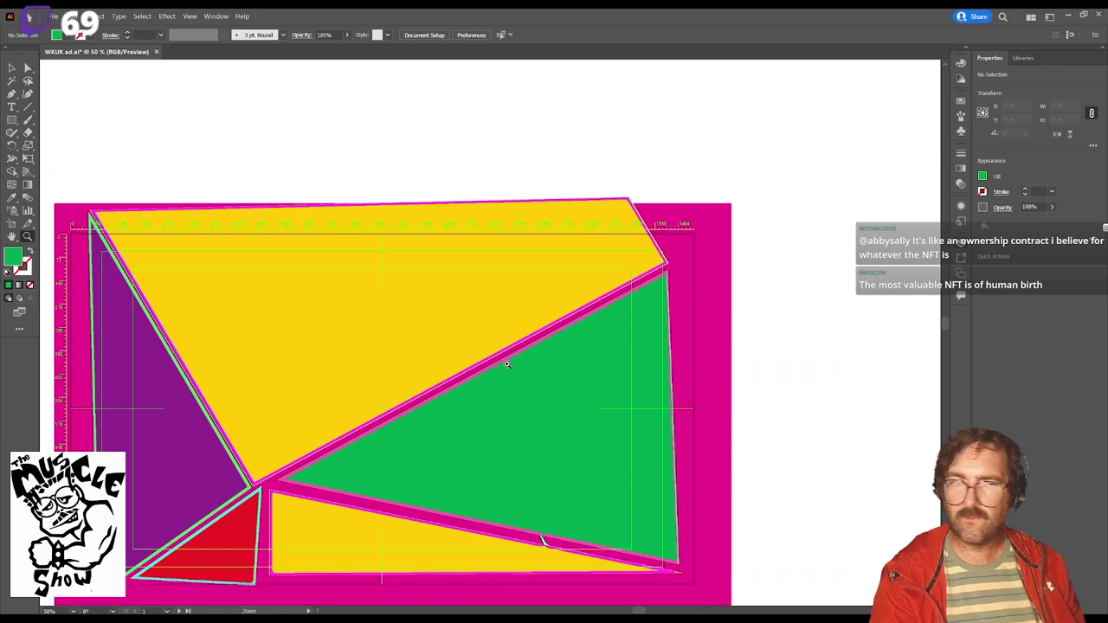
scroll(509, 364, "down", 4)
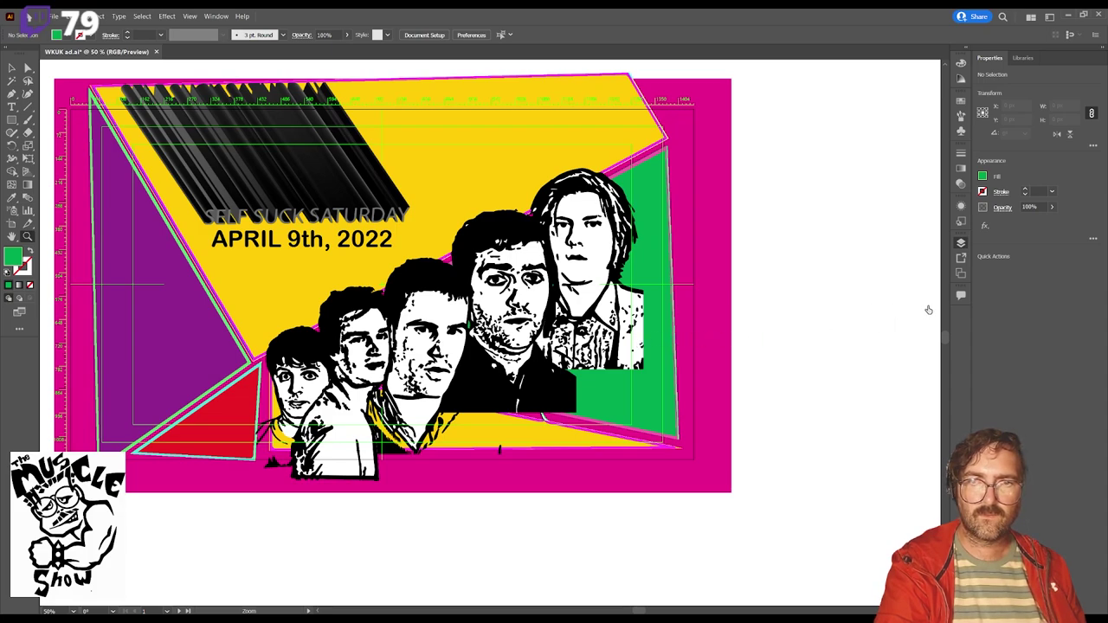
Step: Increase the font size of the 3D "SELF SUCK SATURDAY" title to 98 pt
key("ctrl+z")
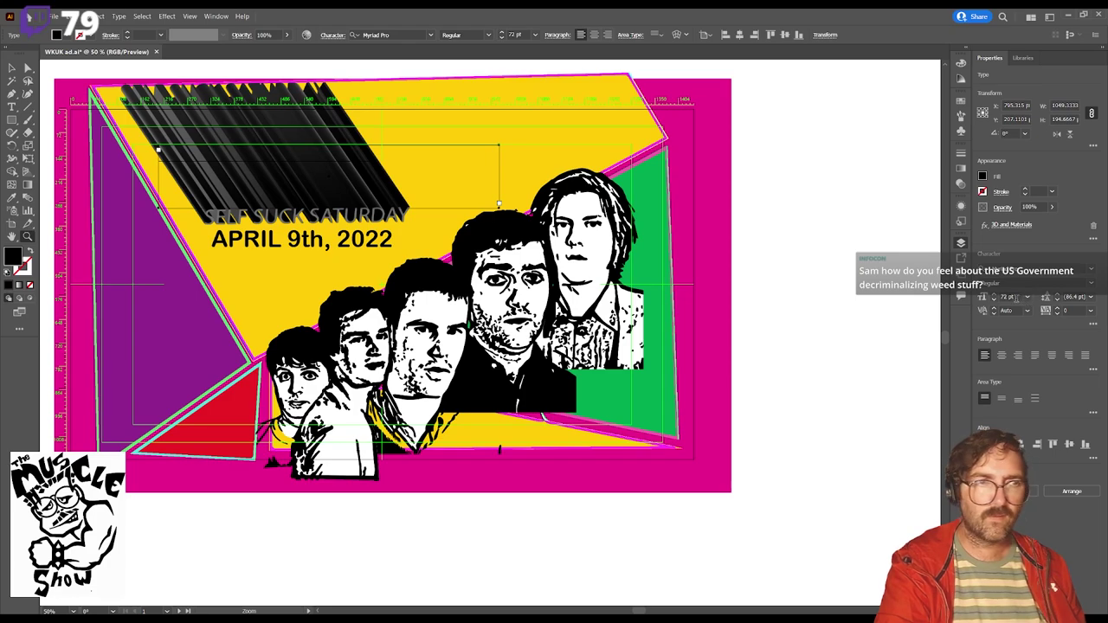
left_click(994, 295)
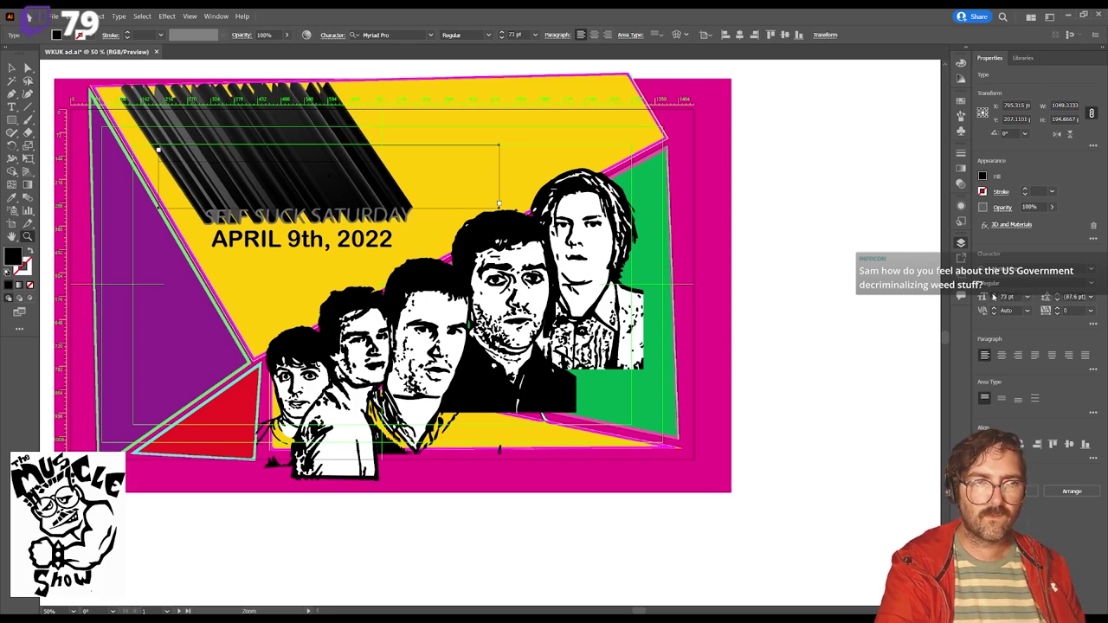
left_click(994, 295)
left_click(994, 295)
left_click(994, 295)
left_click(994, 295)
left_click(994, 295)
left_click(994, 295)
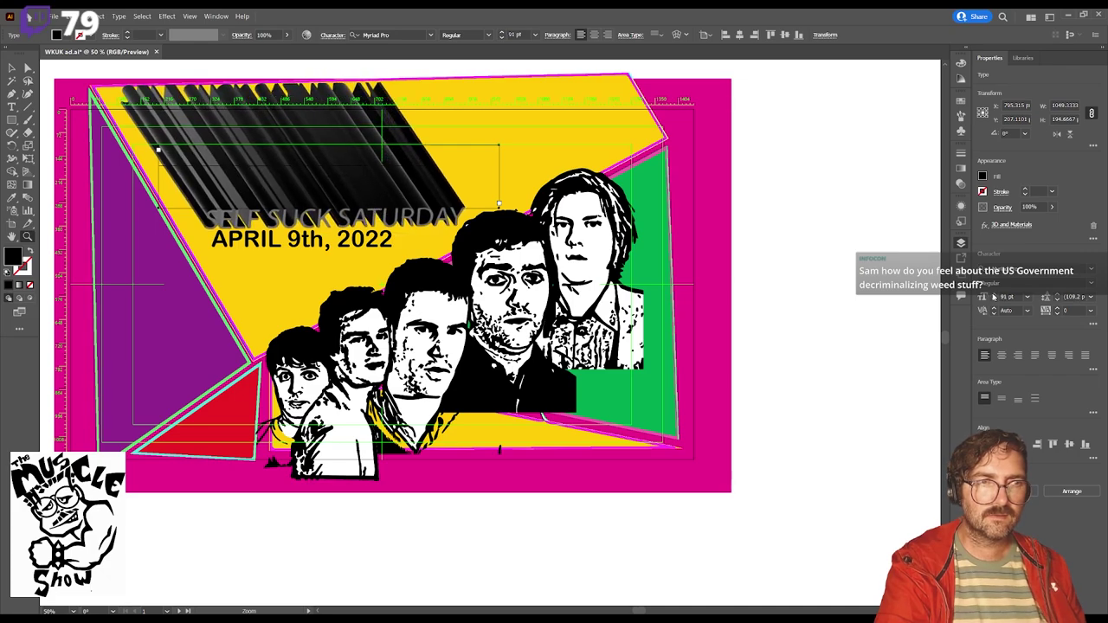
left_click(994, 295)
left_click(994, 295)
left_click(994, 296)
left_click(994, 295)
left_click(994, 295)
left_click(994, 296)
left_click(994, 295)
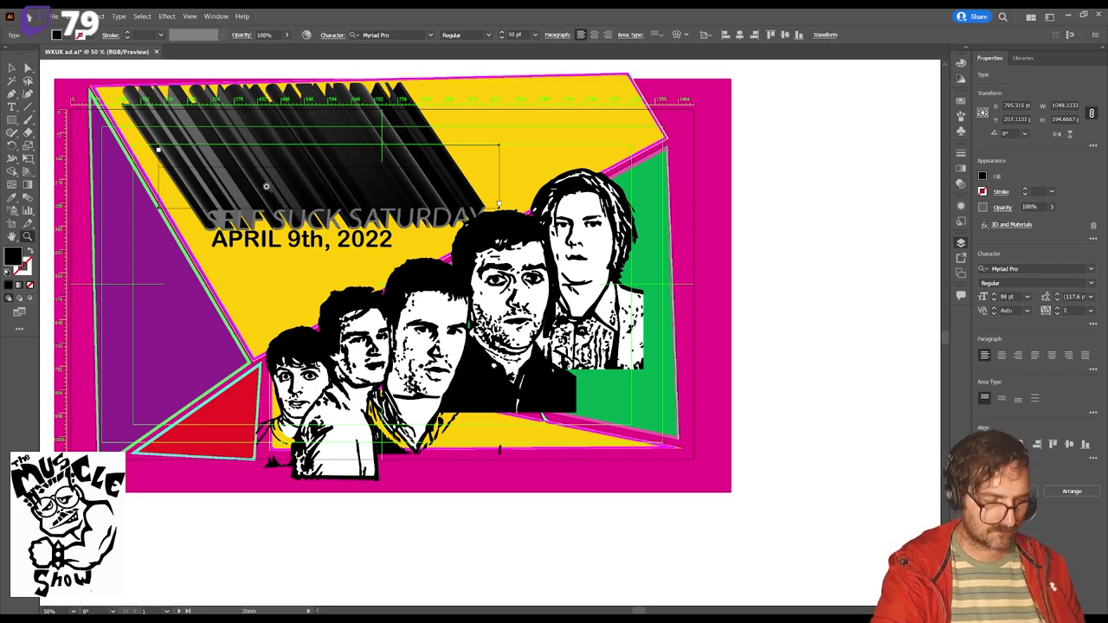
Step: Move the extruded title about 97 px to the left and 37 px up on the artboard
key("v")
left_click_drag(269, 191, 238, 179)
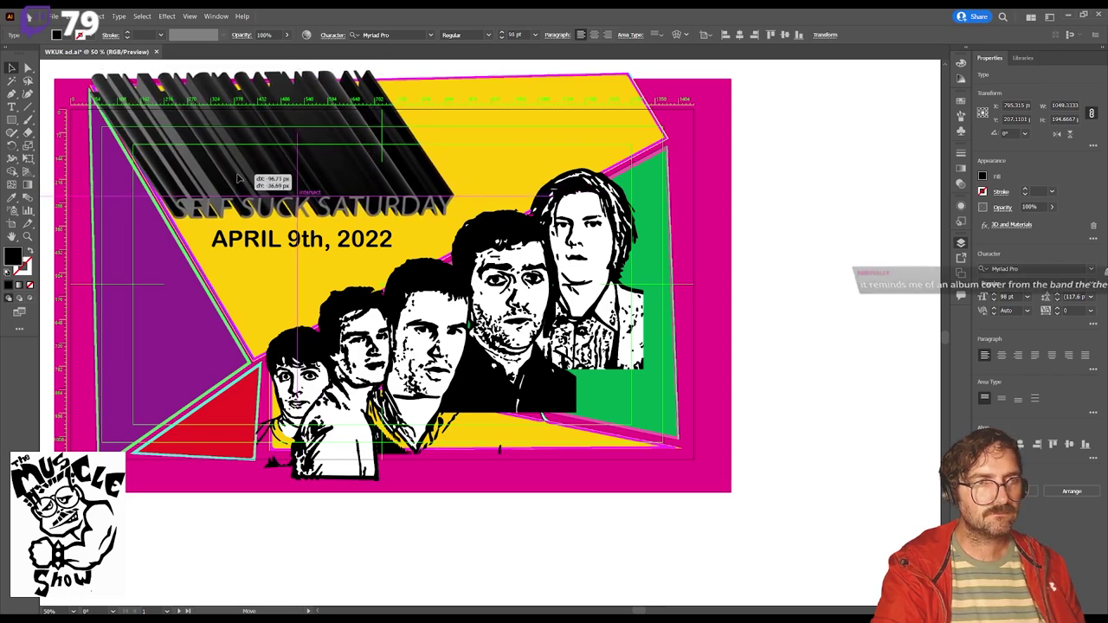
left_click(777, 235)
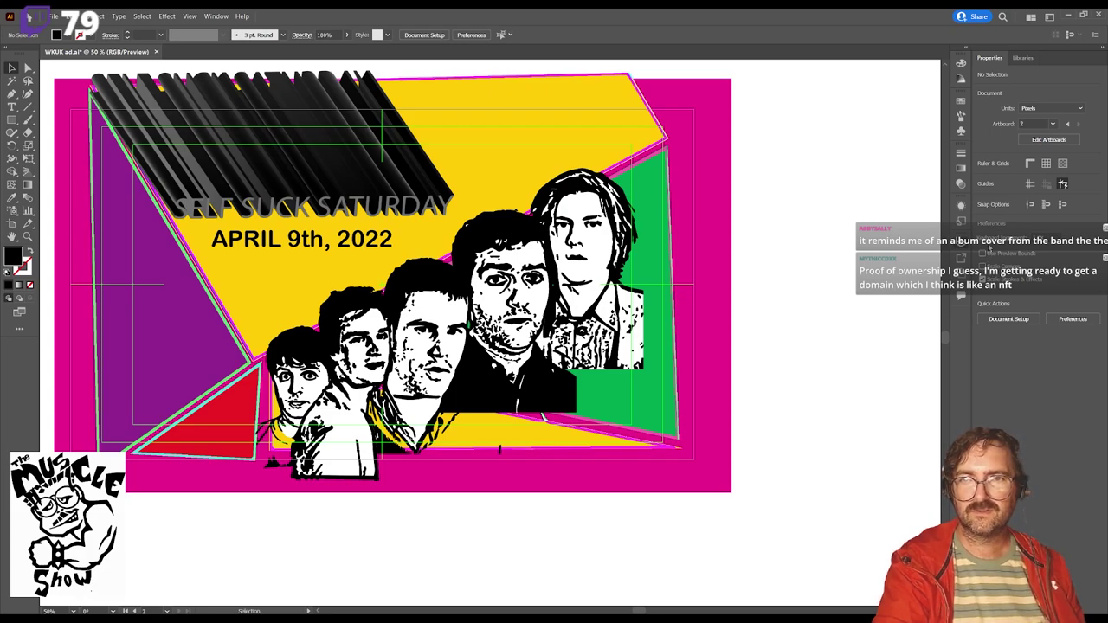
Step: Tighten the tracking of the "SELF SUCK SATURDAY" title to -28
left_click(935, 306)
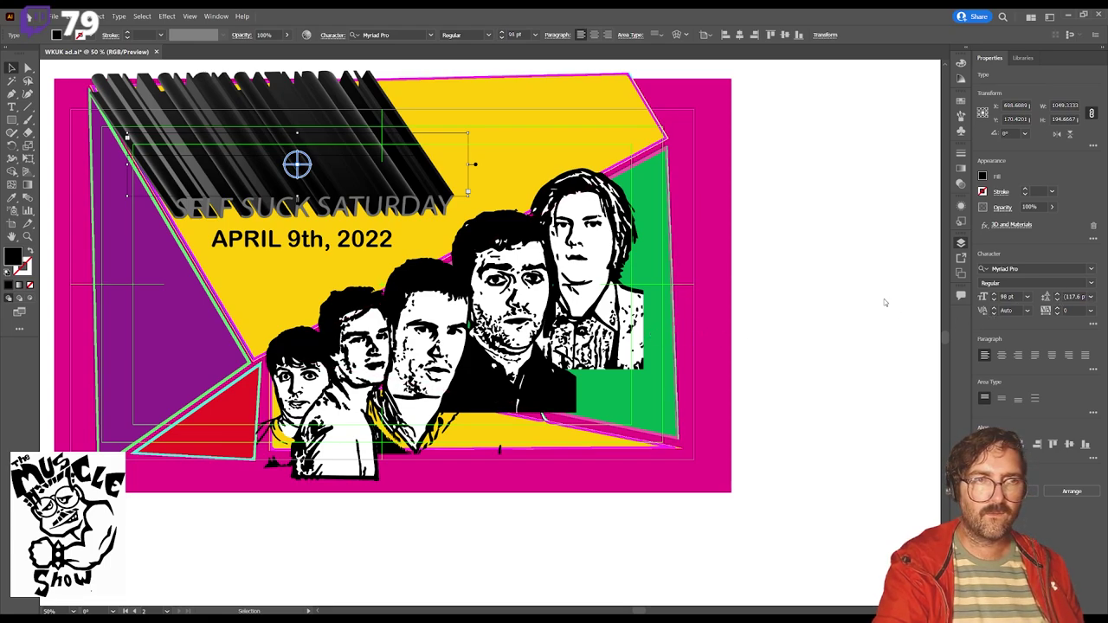
left_click(1058, 315)
left_click(1059, 315)
left_click(1059, 315)
left_click(1059, 315)
left_click(1059, 316)
left_click(1059, 315)
left_click(1059, 315)
left_click(1059, 316)
left_click(1059, 316)
left_click(1059, 316)
left_click(1059, 316)
left_click(1059, 316)
left_click(1059, 316)
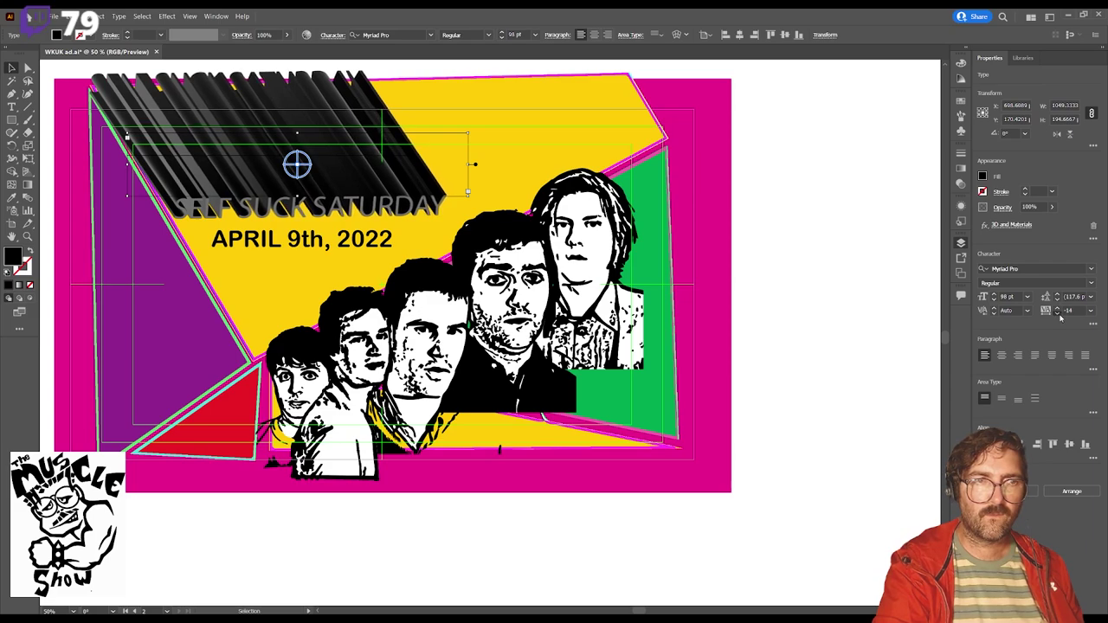
left_click(1058, 316)
left_click(1059, 316)
left_click(1059, 316)
left_click(1059, 316)
left_click(1059, 316)
left_click(1058, 316)
left_click(1059, 316)
left_click(1059, 316)
left_click(1059, 316)
left_click(1059, 316)
left_click(1059, 316)
left_click(1058, 317)
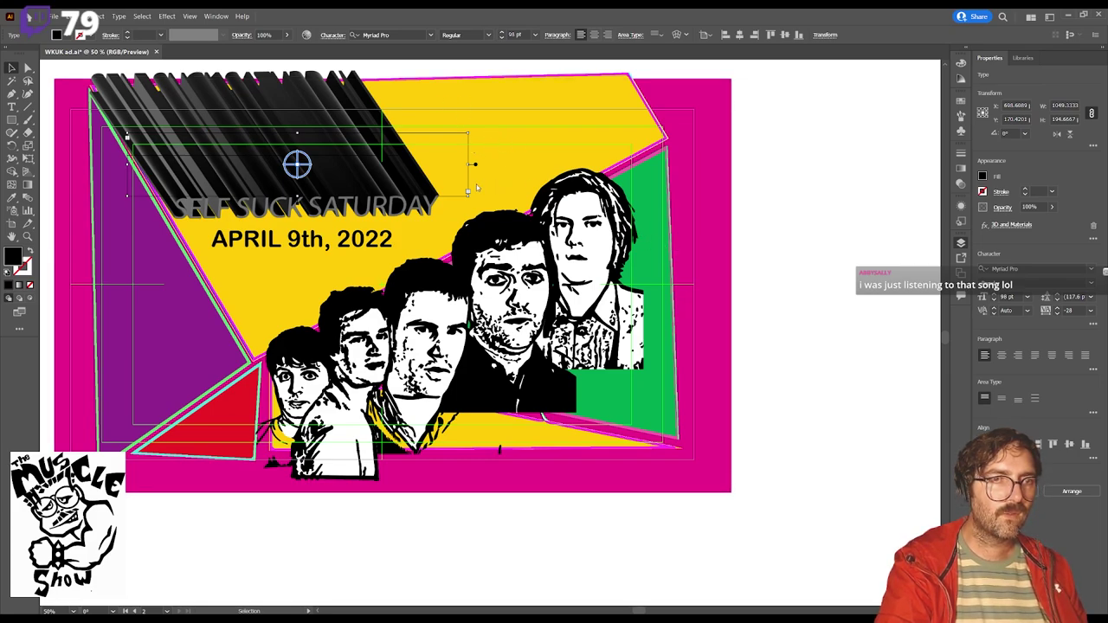
Step: Rotate the title's 3D extrusion so that the trailing depth behind the letters is much shorter
left_click_drag(473, 186, 425, 186)
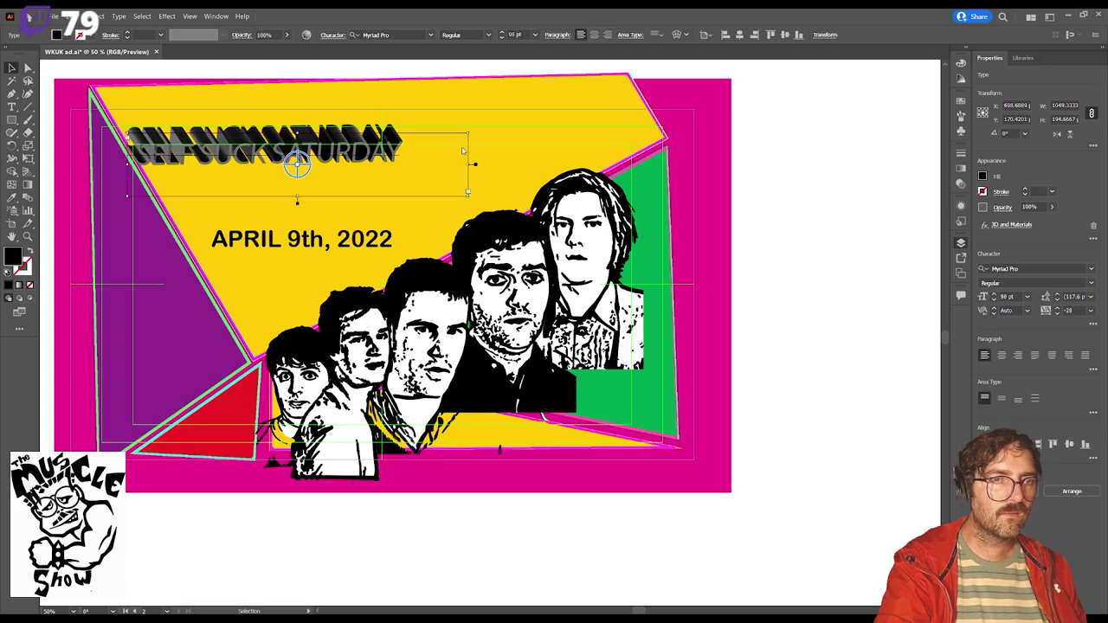
left_click_drag(440, 186, 448, 186)
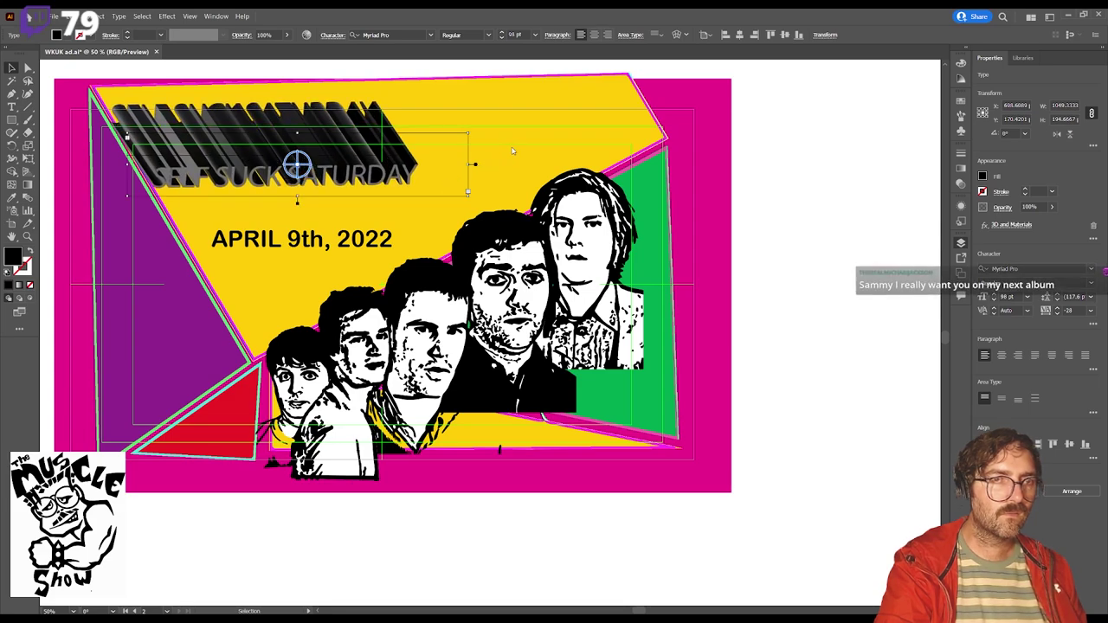
left_click_drag(454, 186, 438, 192)
left_click_drag(493, 213, 464, 214)
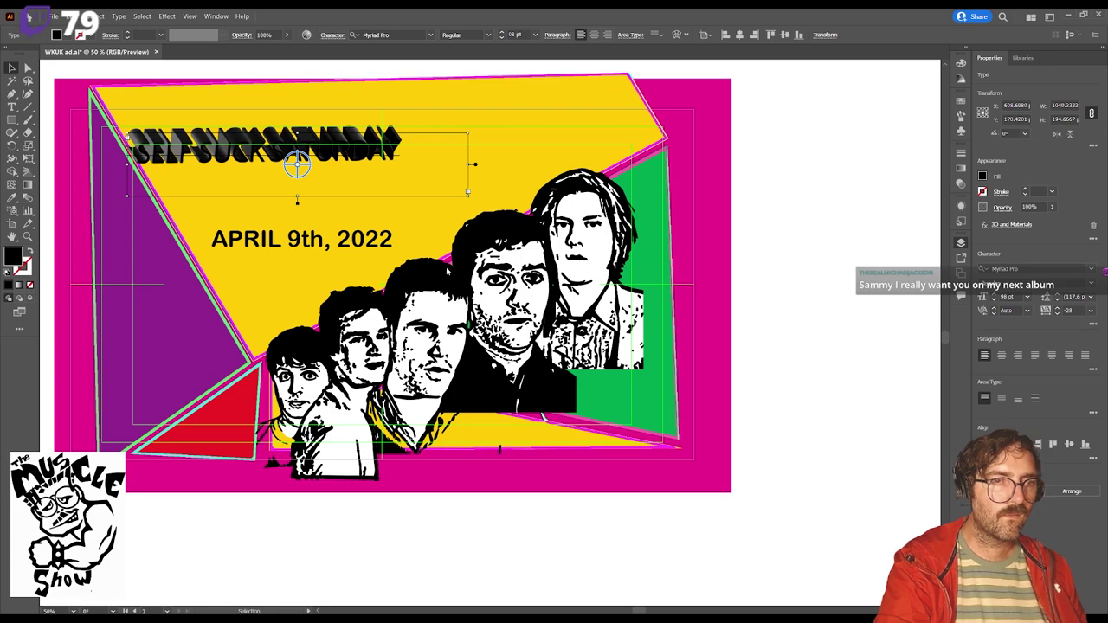
Step: Turn the 3D title to face nearly front-on and place it directly above the "APRIL 9th, 2022" line
left_click_drag(297, 164, 286, 202)
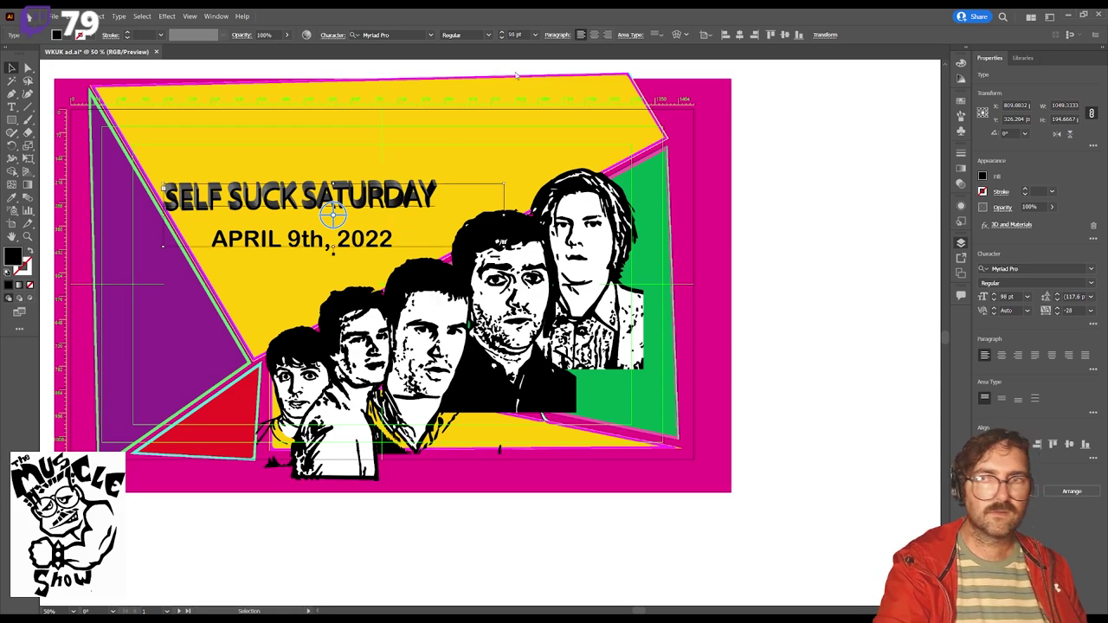
left_click_drag(419, 200, 441, 212)
left_click(785, 400)
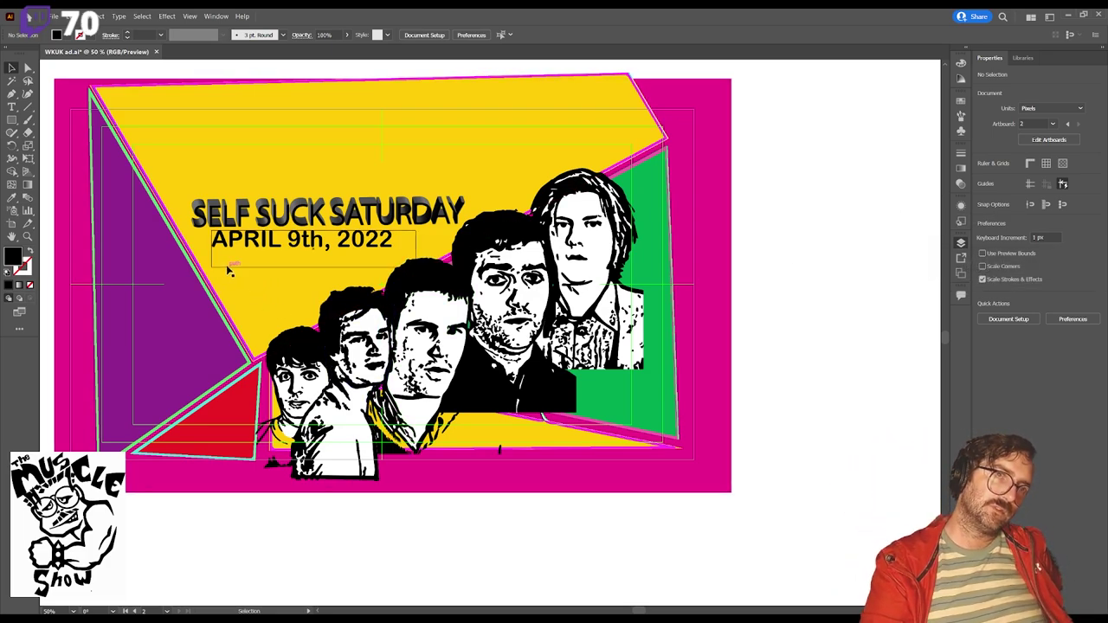
left_click(404, 213)
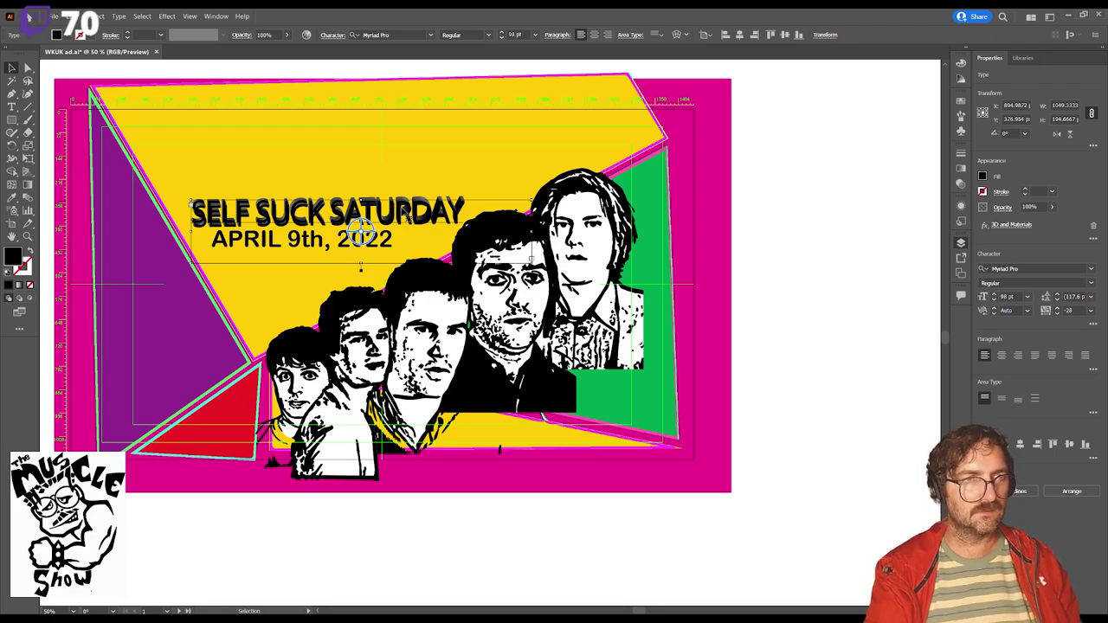
key("a")
left_click_drag(403, 212, 432, 228)
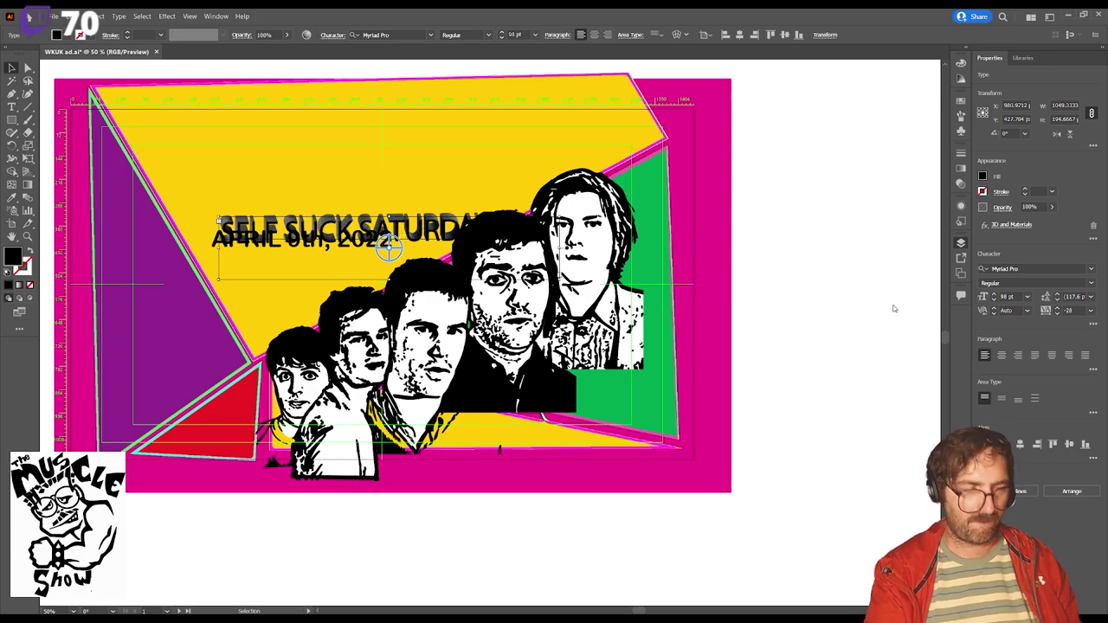
key("ctrl+z")
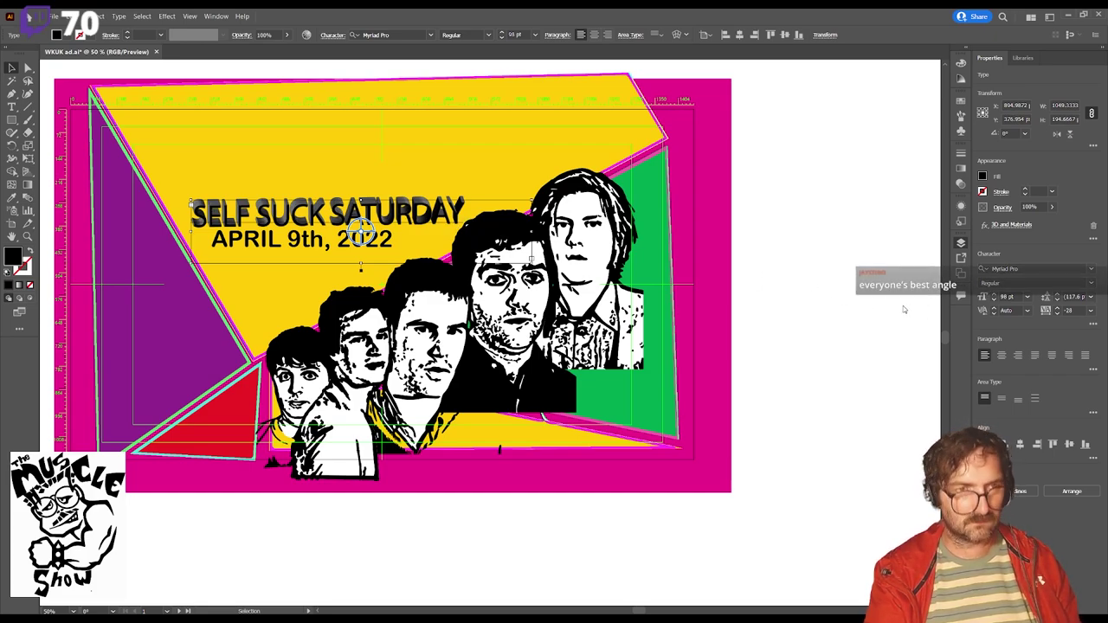
Step: Move the title about 27 px left and 37 px up, and place a pasted copy of it below the date line
key("ctrl+v")
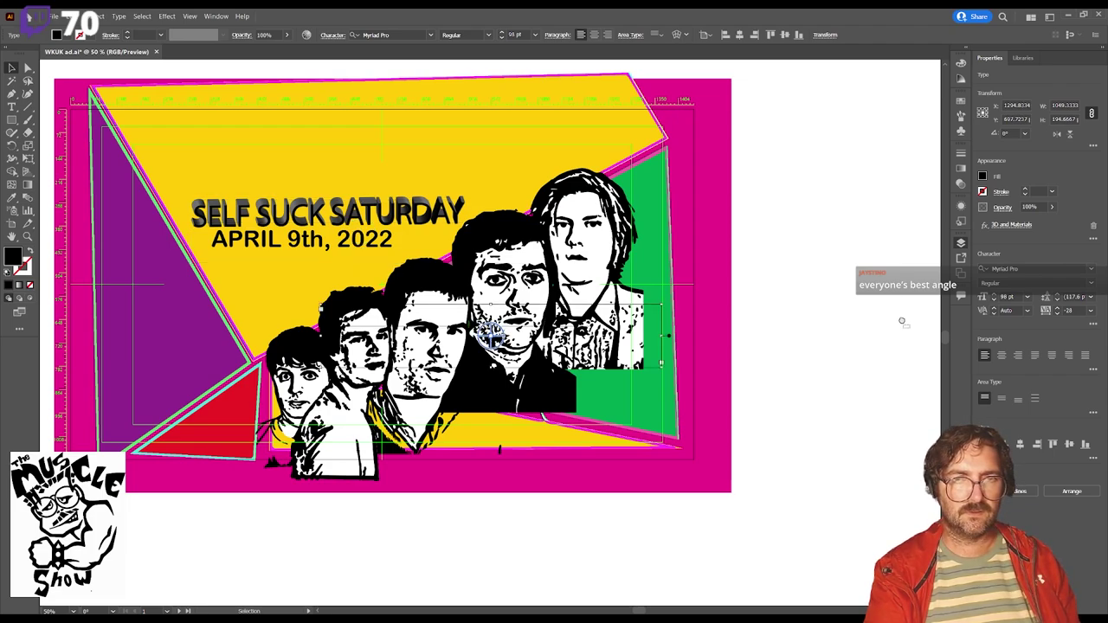
mouse_move(288, 216)
left_mouse_down()
mouse_move(282, 232)
mouse_move(280, 204)
left_mouse_up()
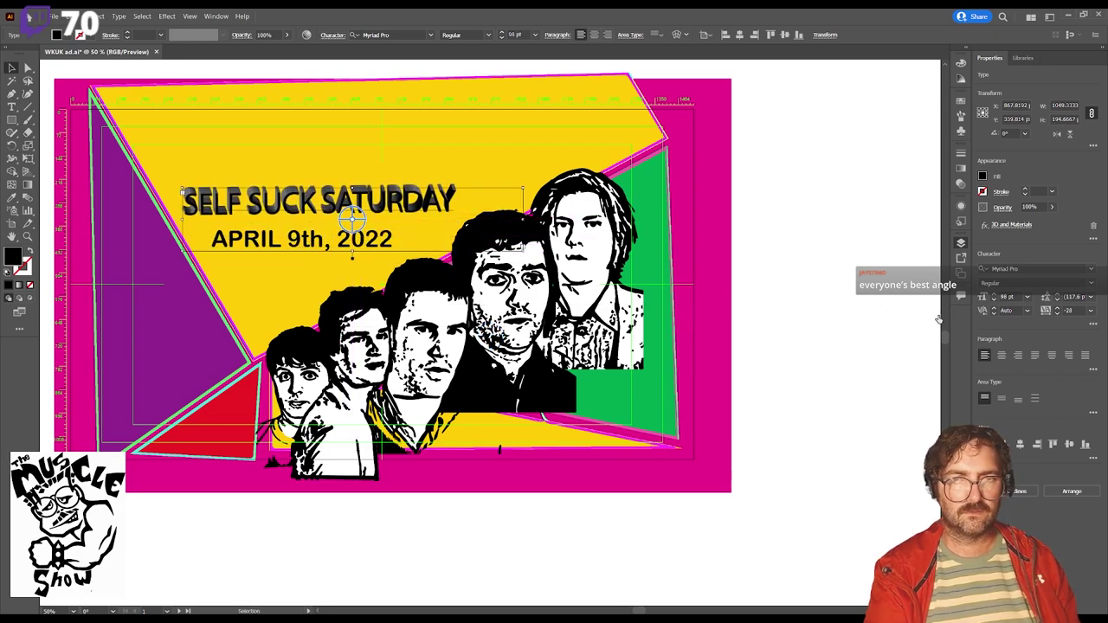
key("ctrl+v")
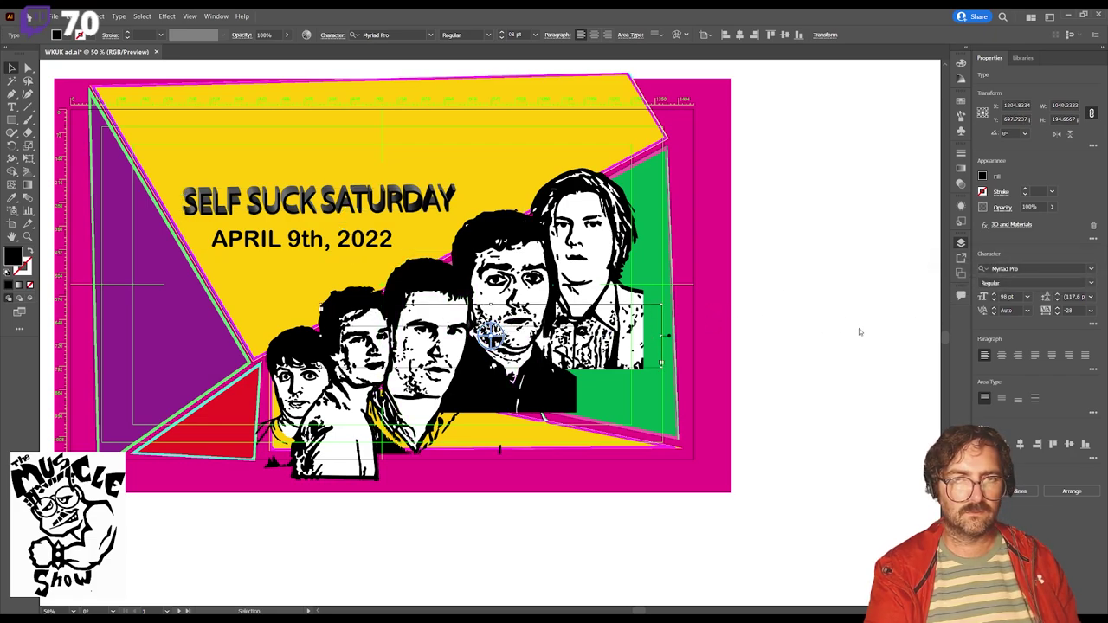
left_click_drag(492, 335, 473, 367)
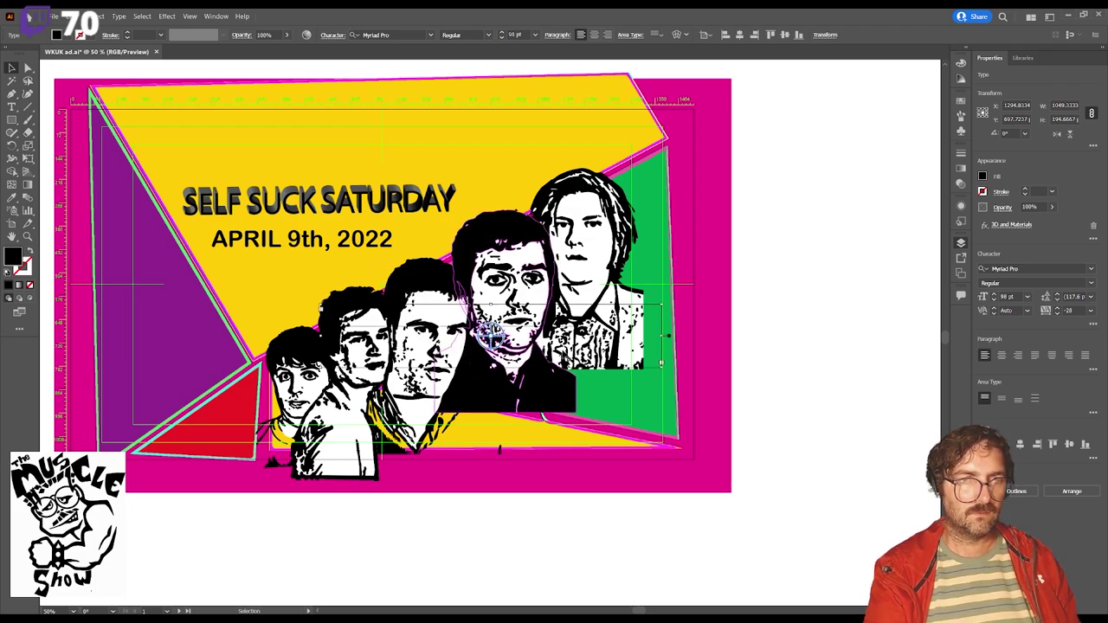
left_click(916, 319)
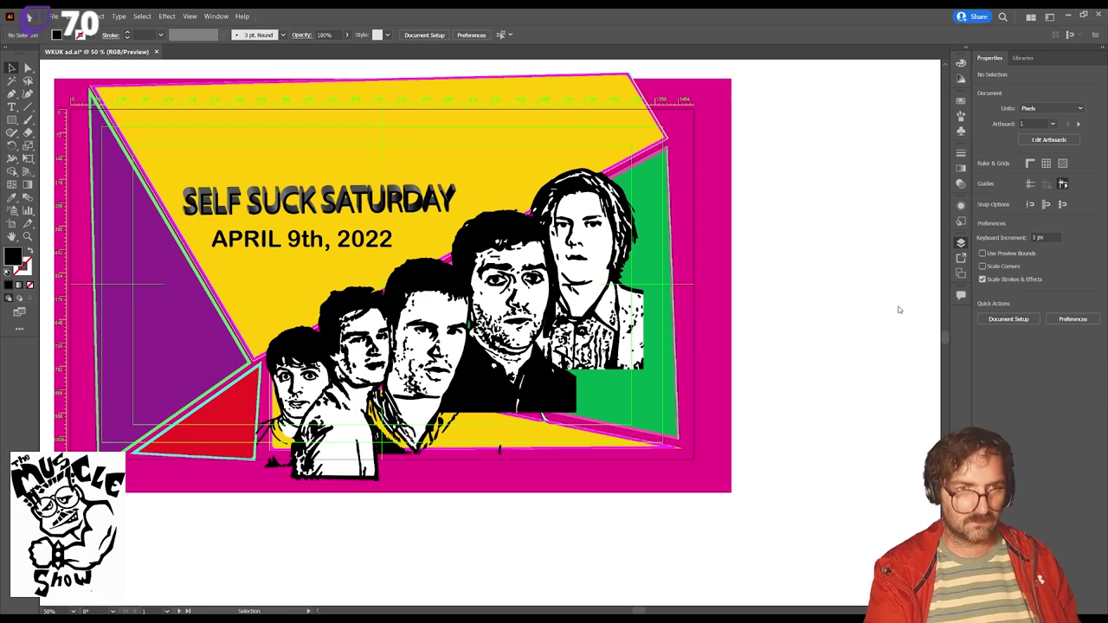
key("ctrl+z")
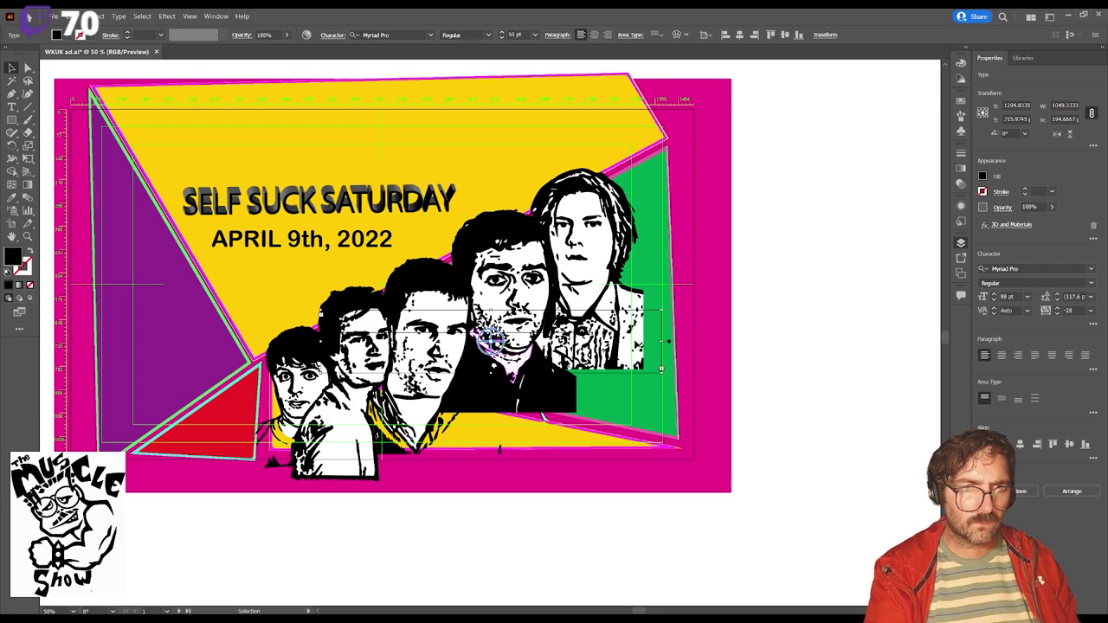
left_click_drag(664, 335, 521, 155)
mouse_move(355, 165)
left_mouse_down()
mouse_move(364, 241)
mouse_move(305, 217)
mouse_move(359, 157)
left_mouse_up()
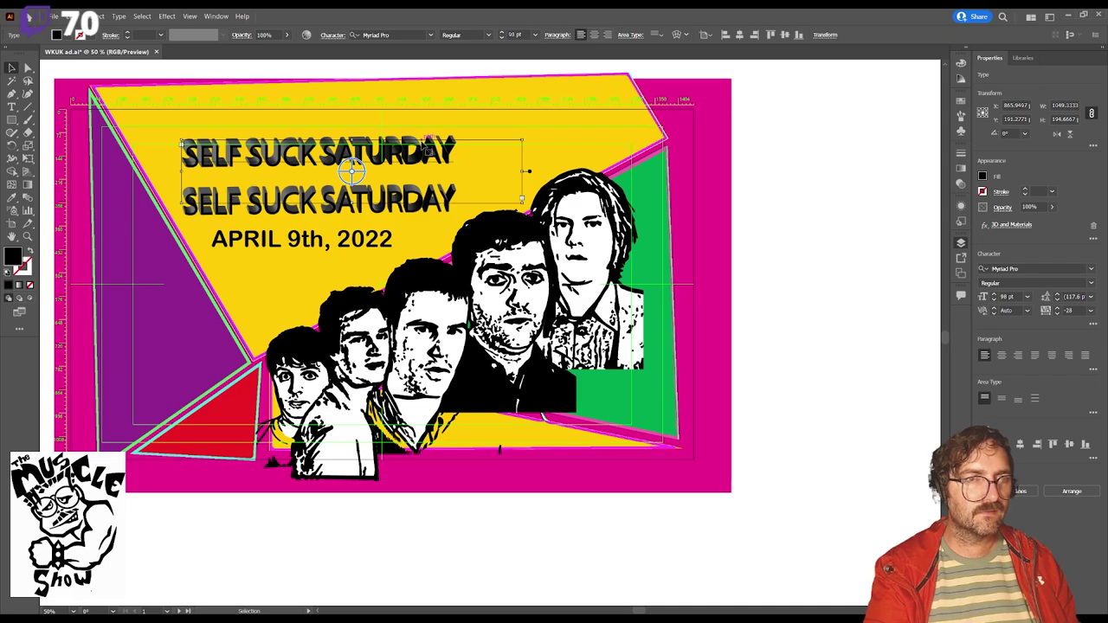
left_click_drag(426, 149, 344, 271)
Step: Clear the "SELF SUCK SATURDAY" wording from the copy below the date line
triple_click(345, 270)
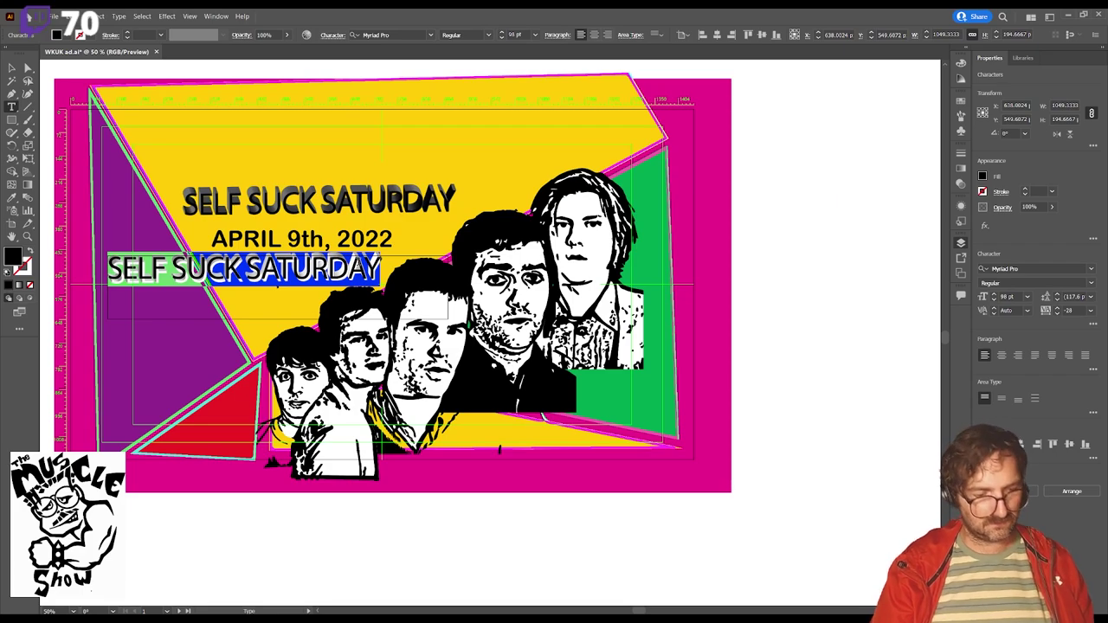
type("WWW")
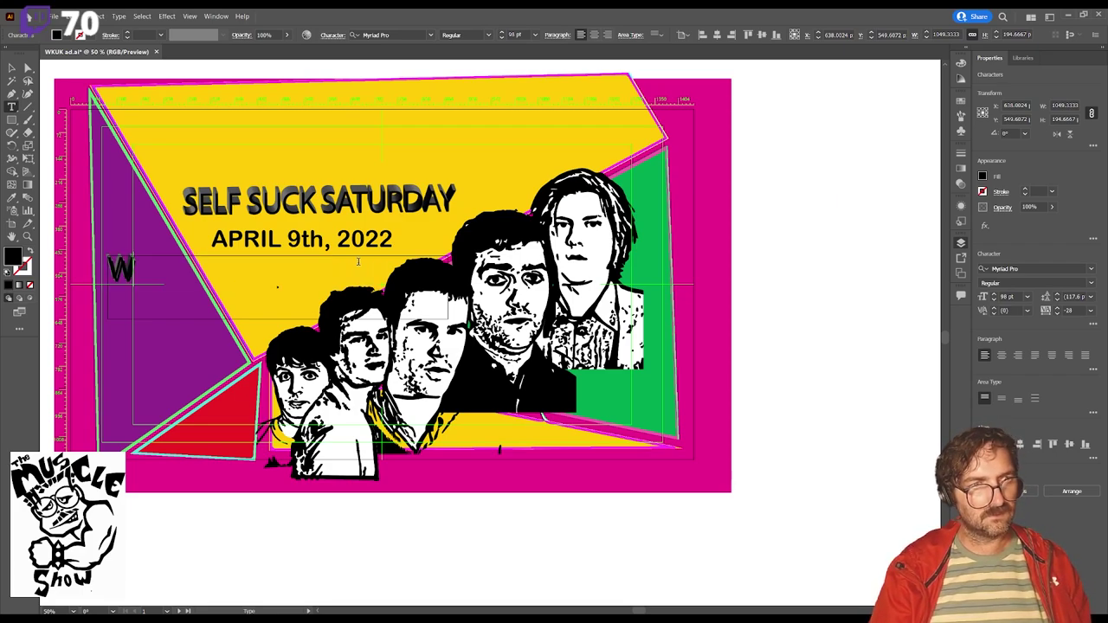
key("BackSpace")
key("BackSpace")
key("BackSpace")
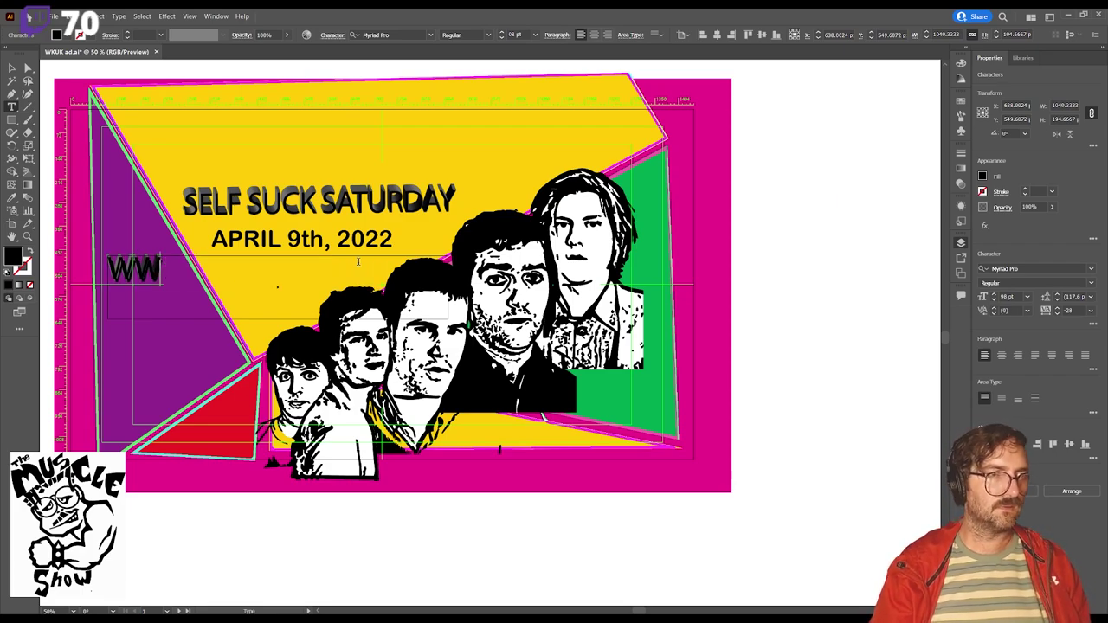
Step: Enter "Twitch.TV/officialWKUK" as the new text of the 3D copy
type("T")
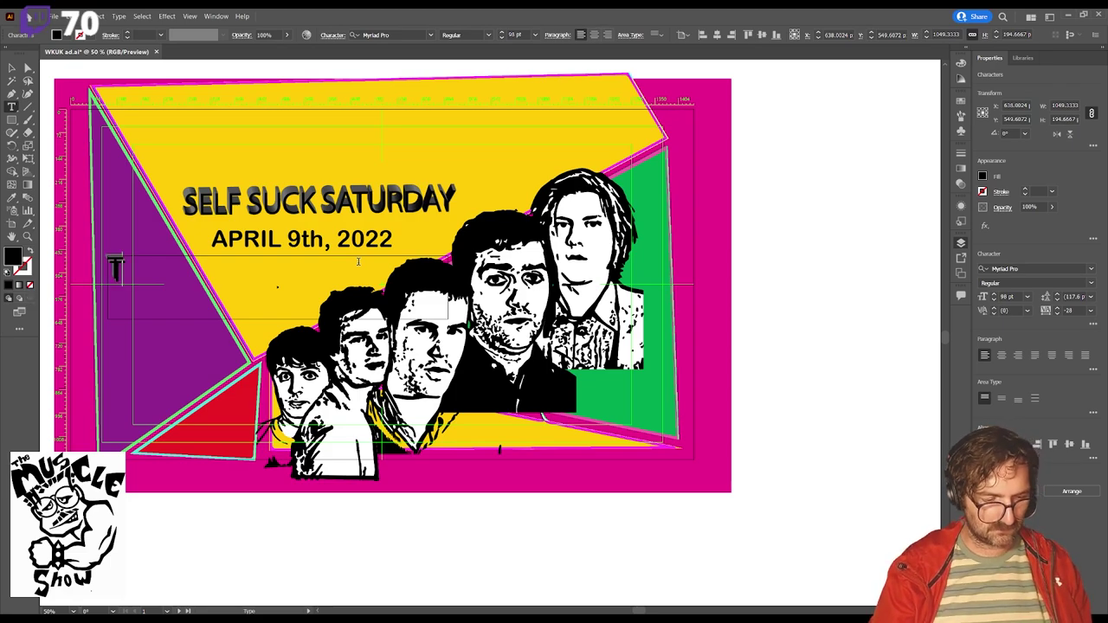
type("Wit")
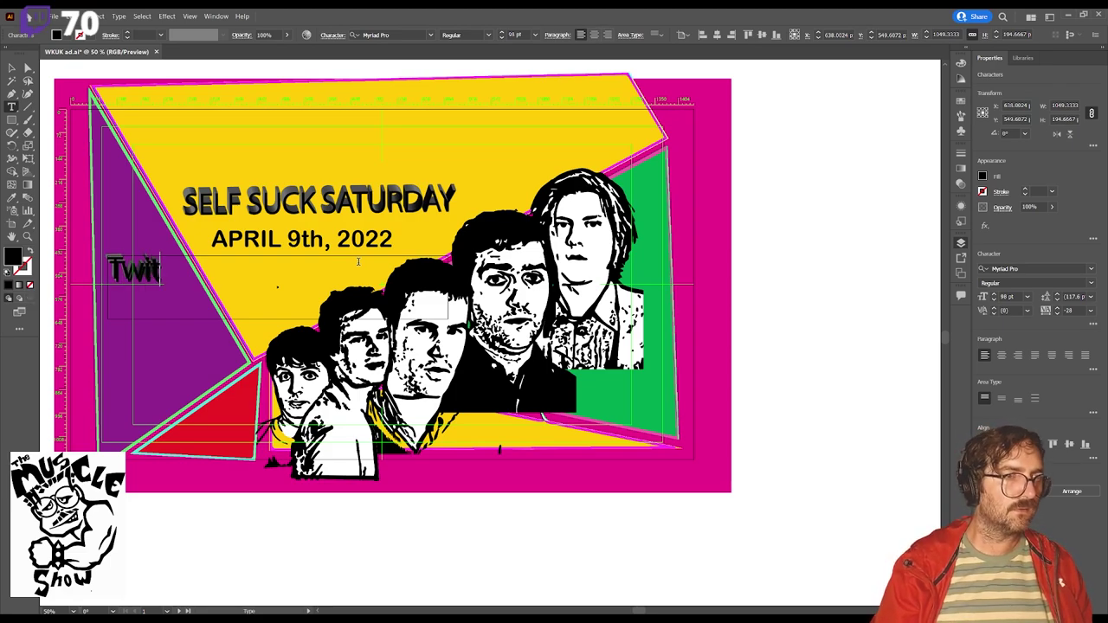
type("ch")
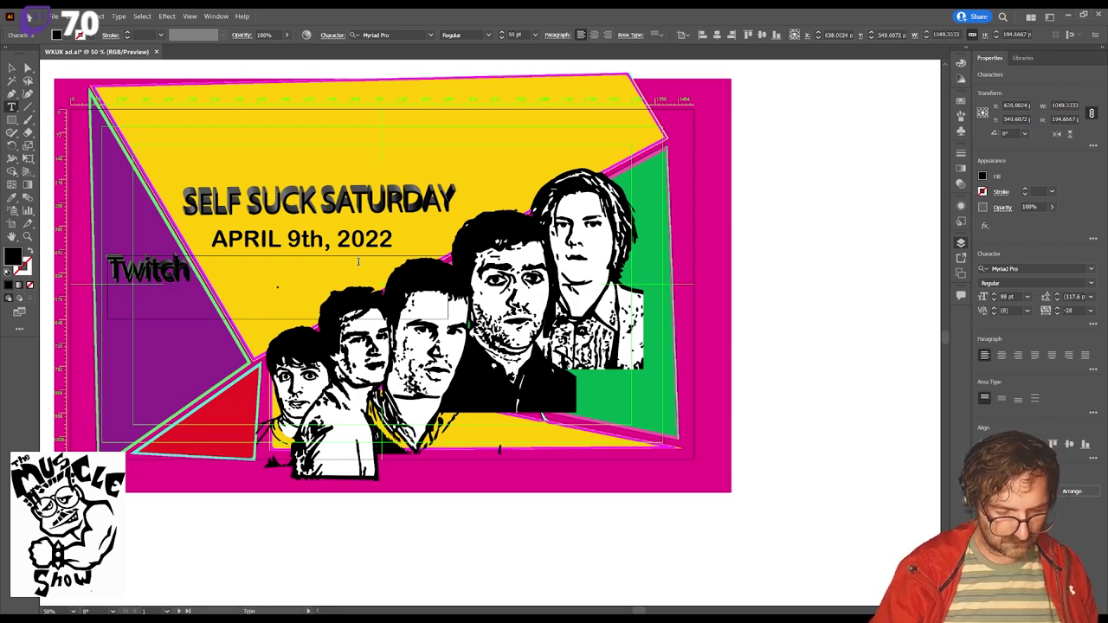
type(".T")
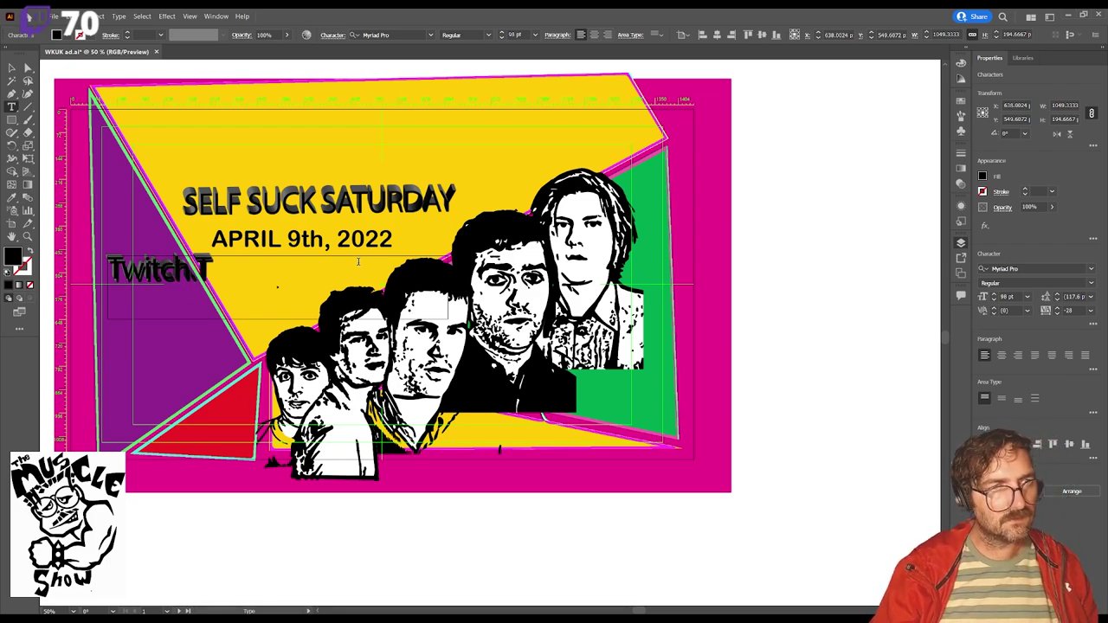
type("V")
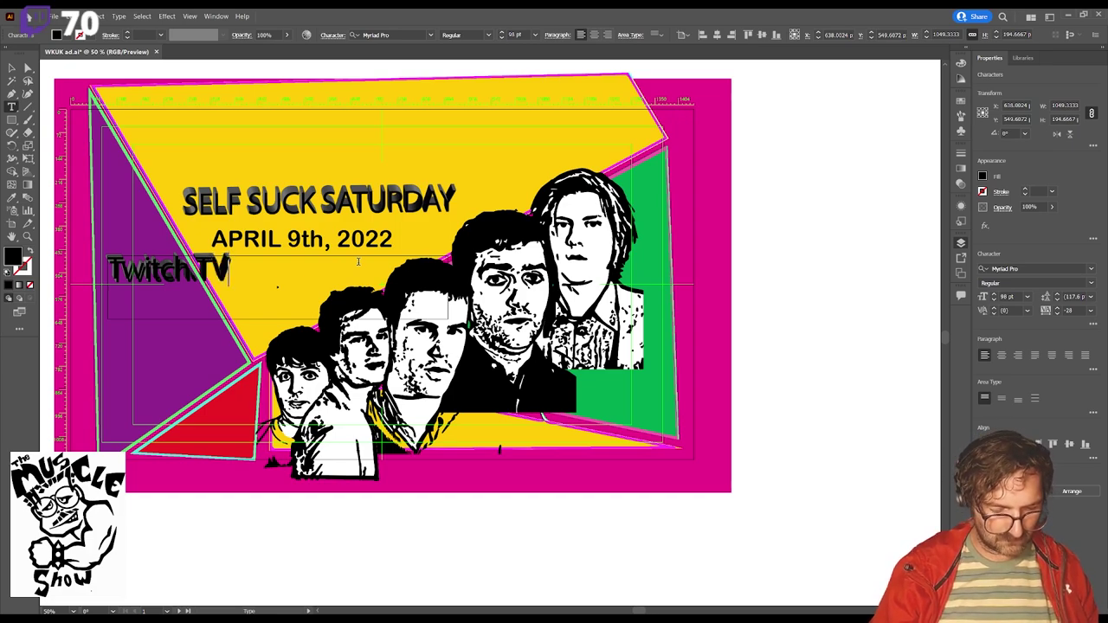
type("/")
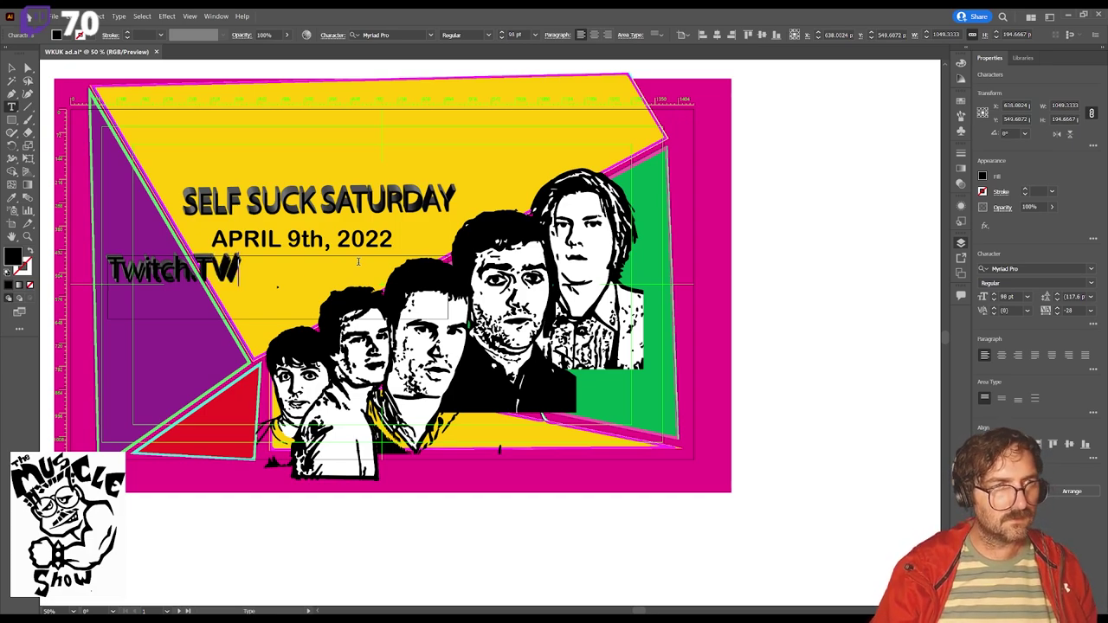
type("o")
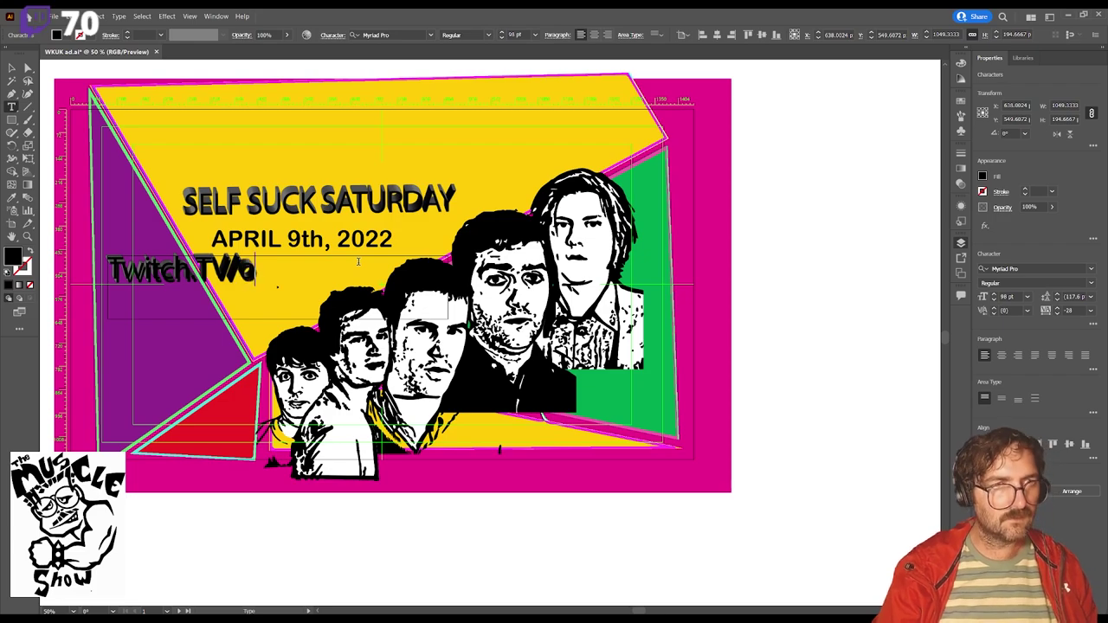
type("ffi")
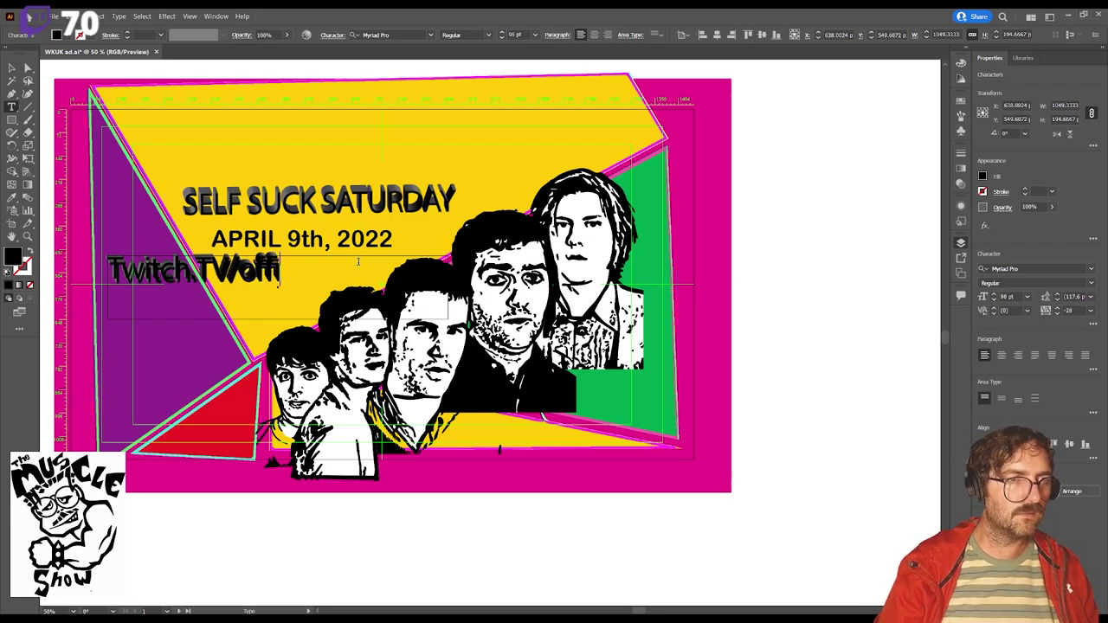
type("ci")
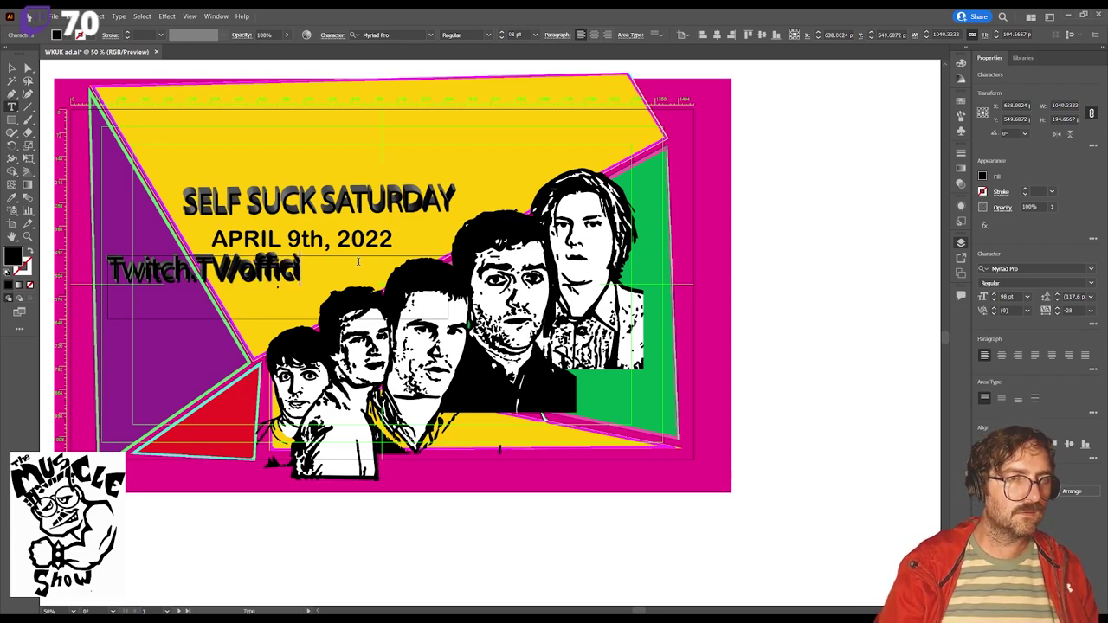
type("al")
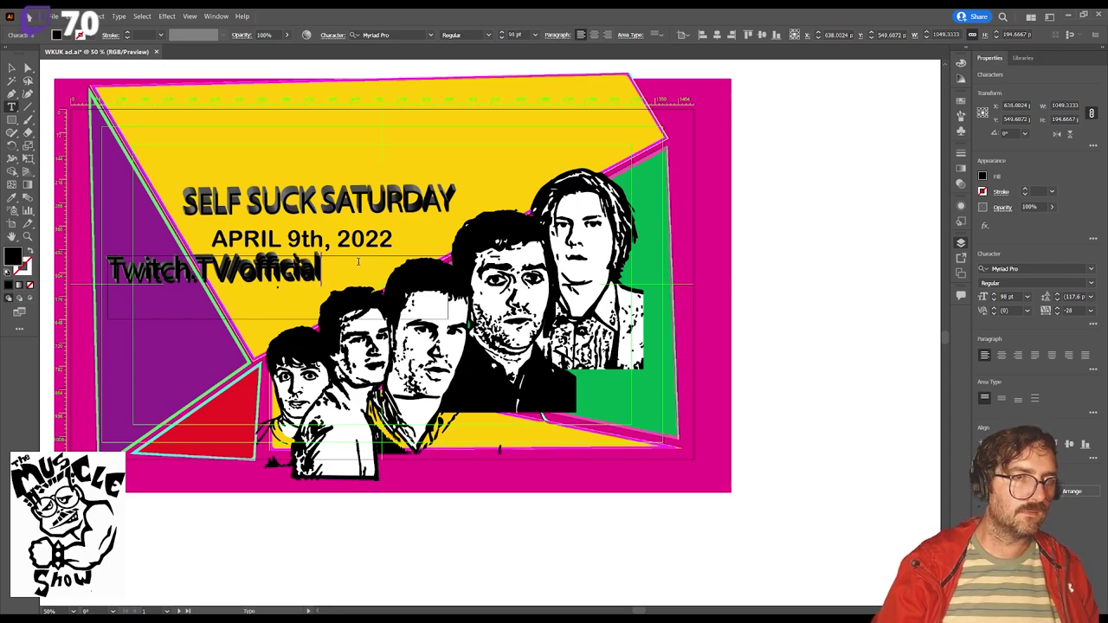
type(" W")
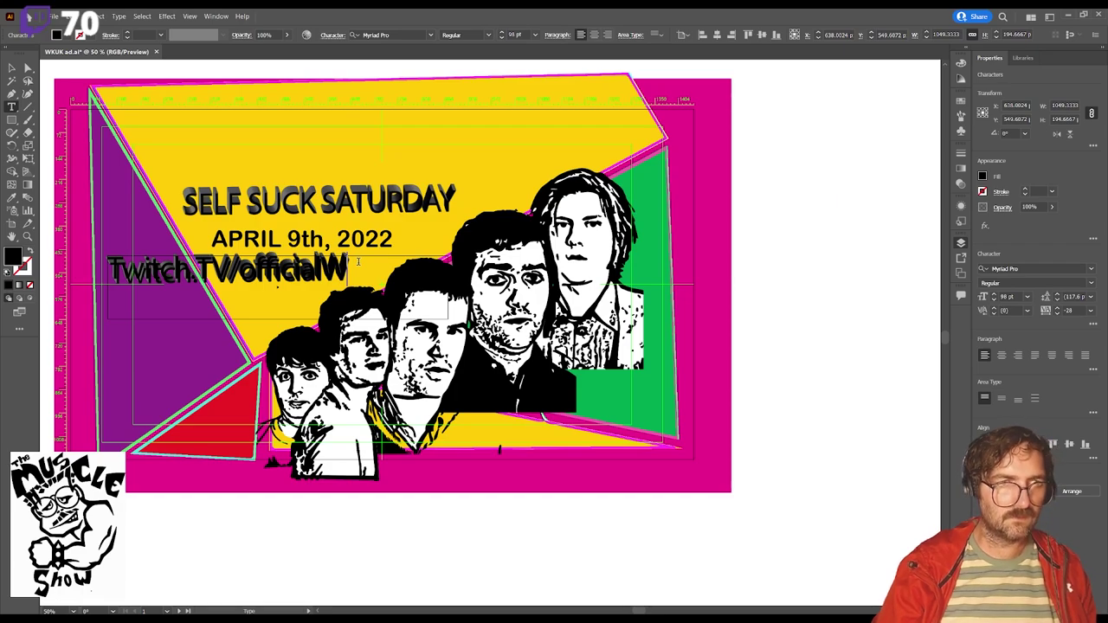
type("K")
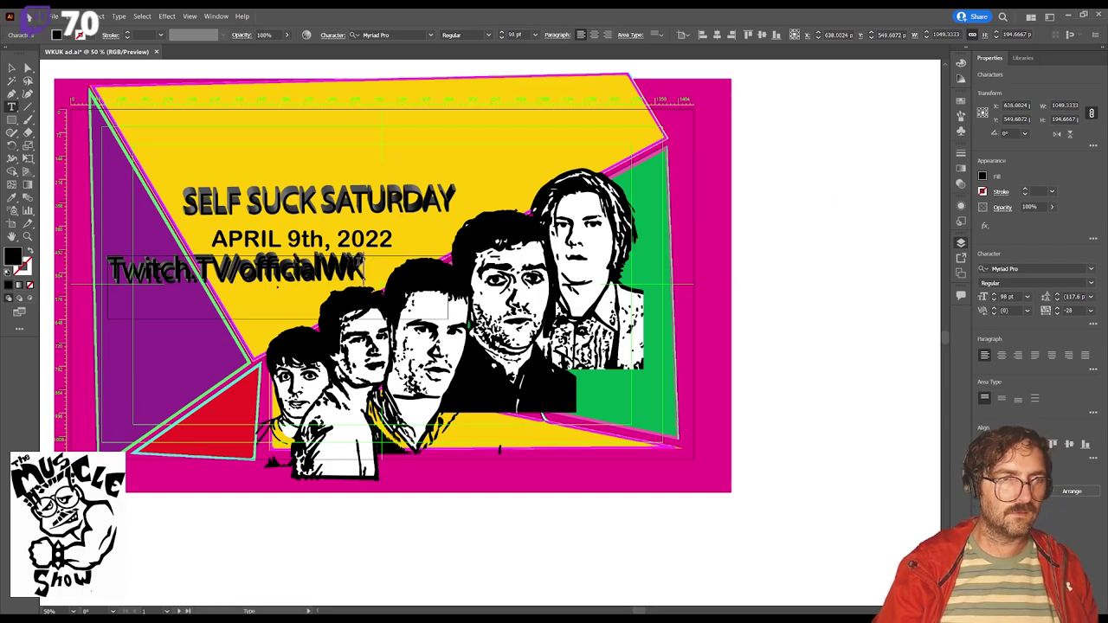
type("UK")
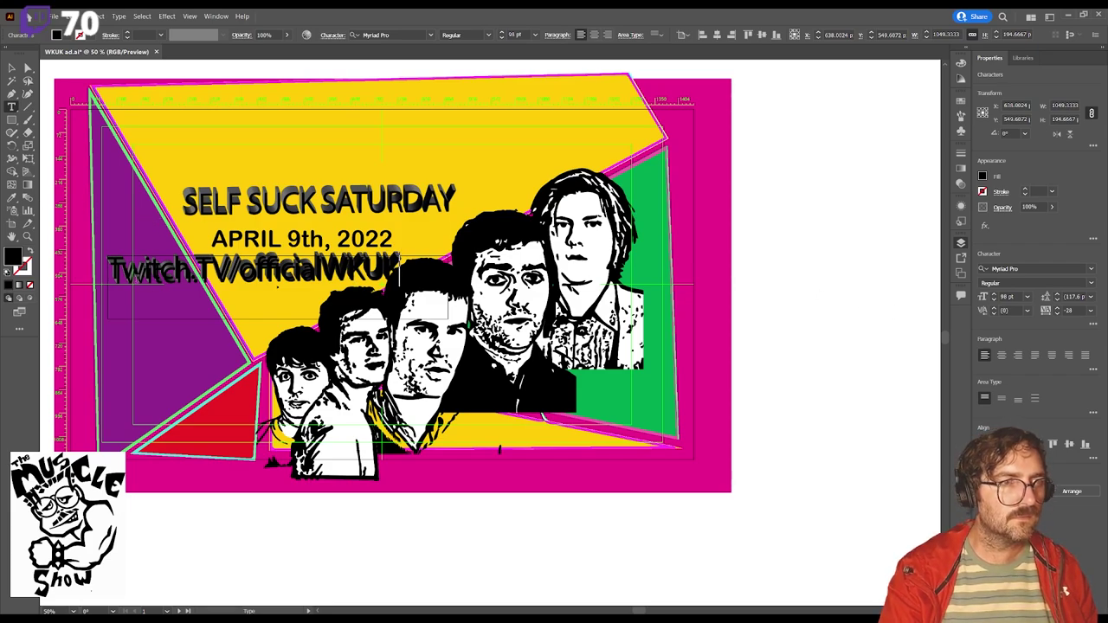
Step: Move the 3D Twitch address line from below the date to just above the "SELF SUCK SATURDAY" title
left_click(13, 69)
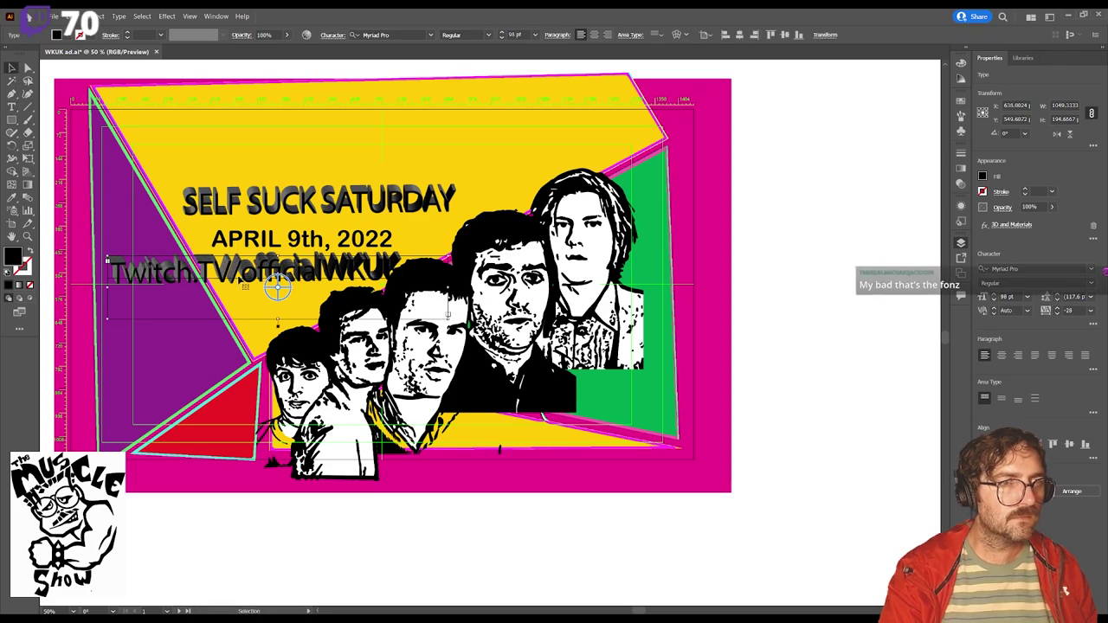
left_click_drag(278, 288, 262, 287)
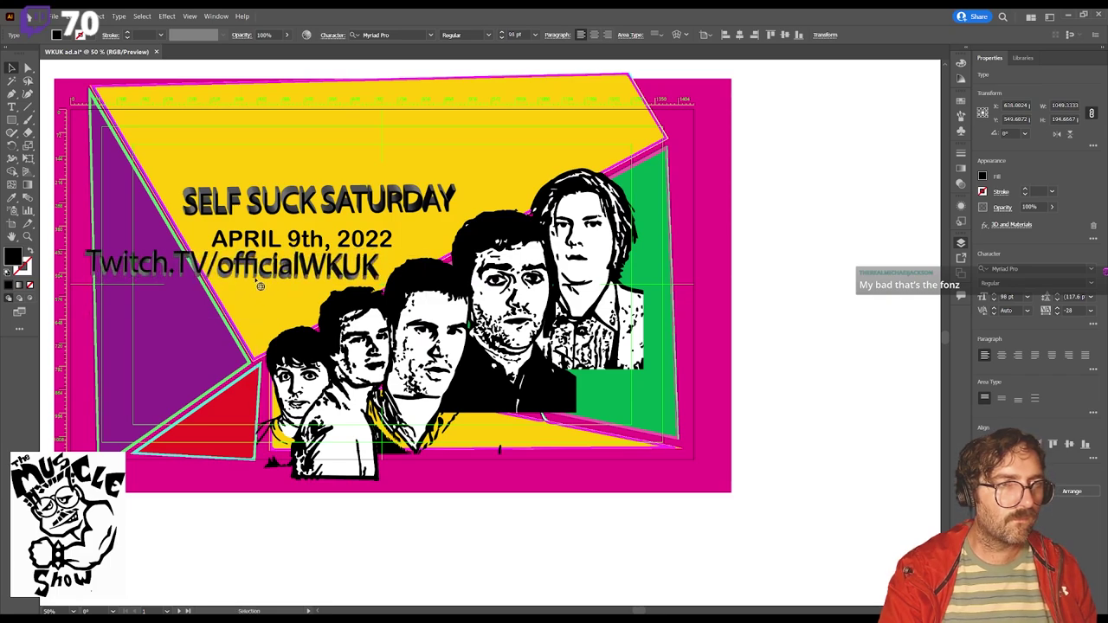
mouse_move(259, 288)
left_mouse_down()
mouse_move(270, 288)
mouse_move(257, 282)
left_mouse_up()
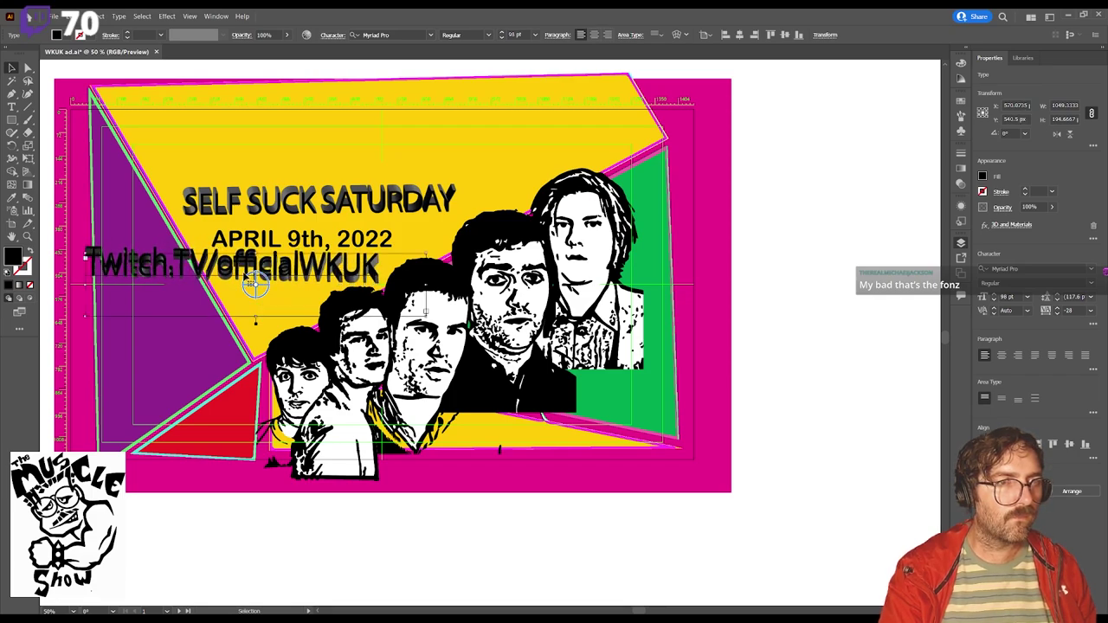
left_click_drag(255, 285, 422, 163)
left_click(748, 229)
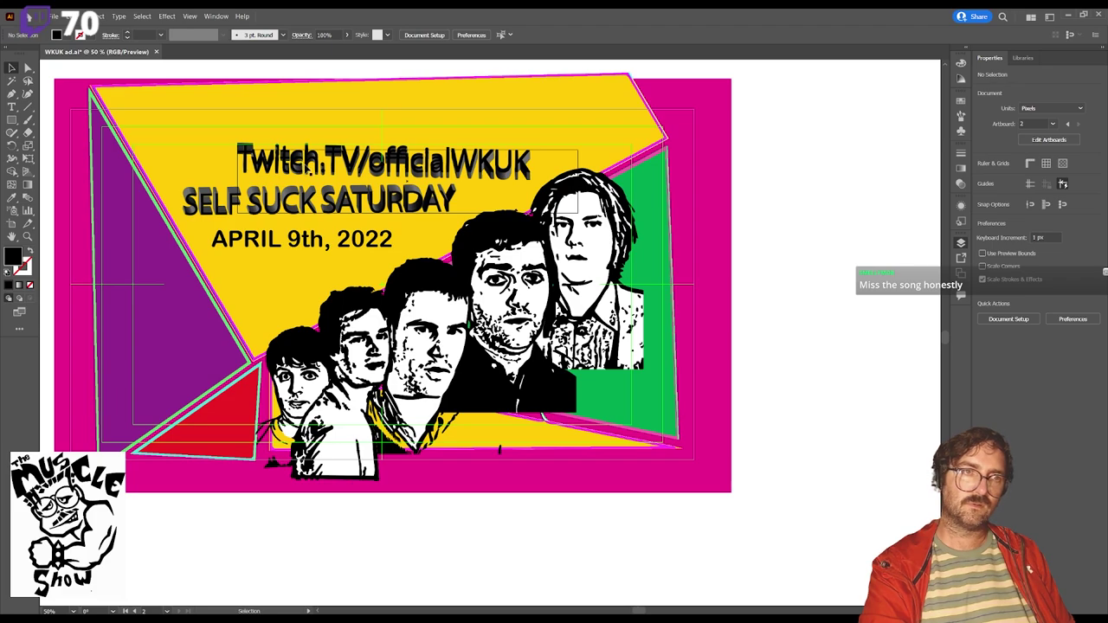
Step: Paste a copy of the 3D "Twitch.TV/officialWKUK" line and place it below the date line
left_click(305, 166)
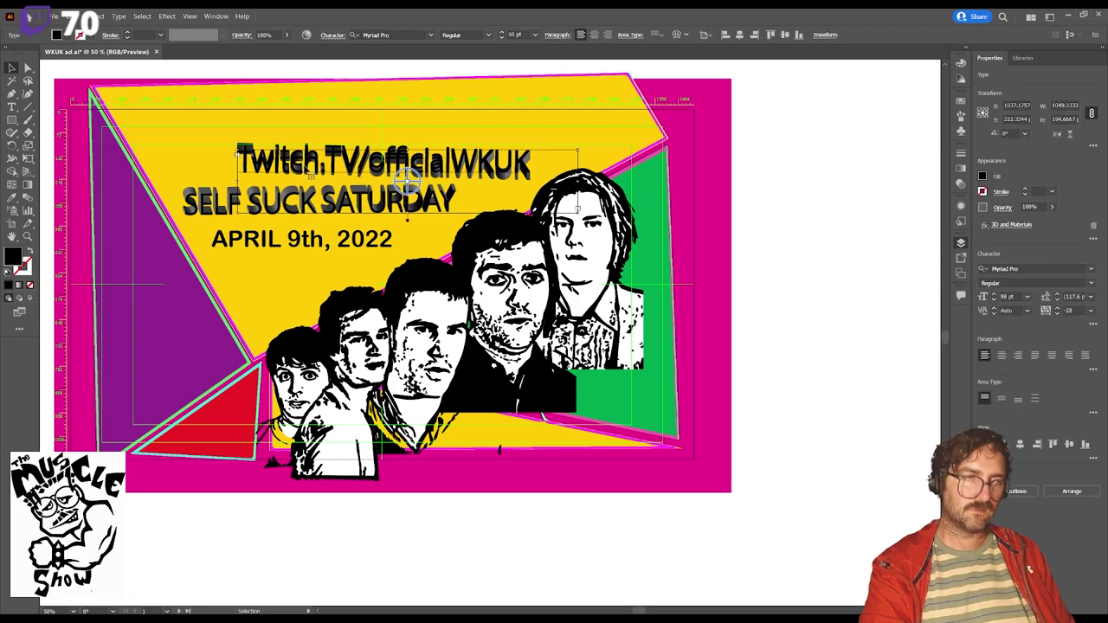
left_click(222, 274)
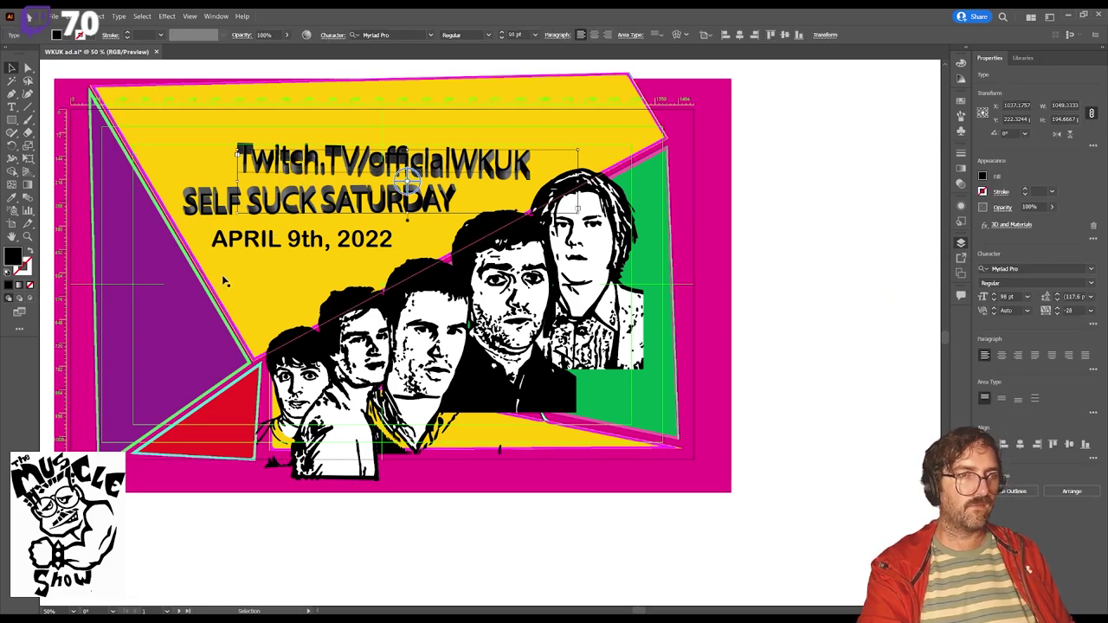
key("a")
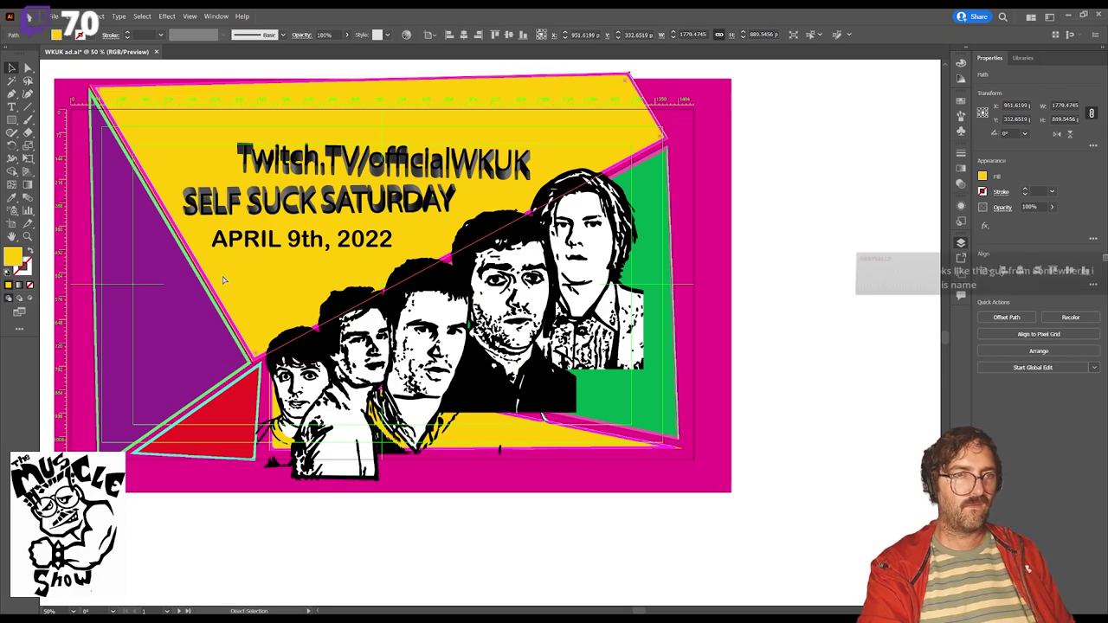
key("ctrl+v")
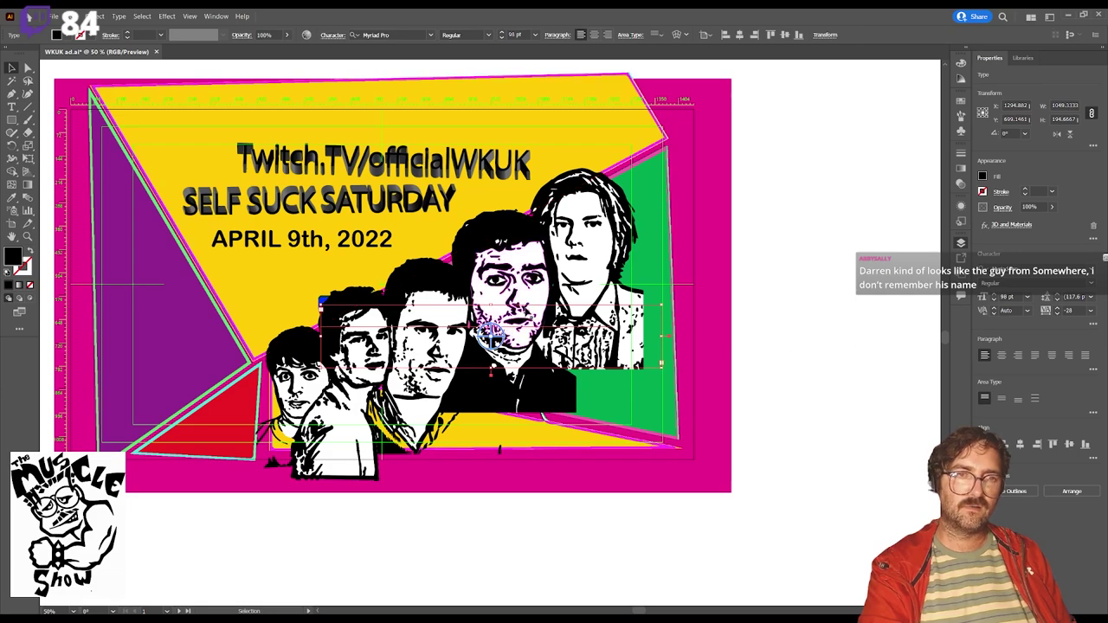
left_click_drag(517, 308, 319, 262)
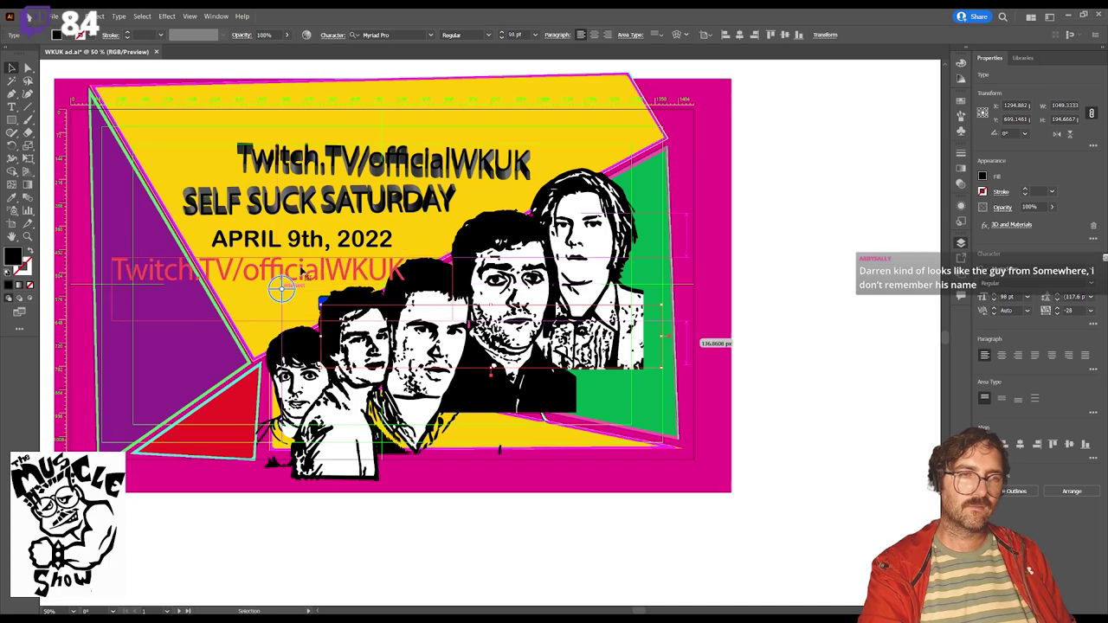
Step: Replace the pasted copy's text with "4pm PST" and move it onto the yellow shape directly beneath the date
triple_click(291, 277)
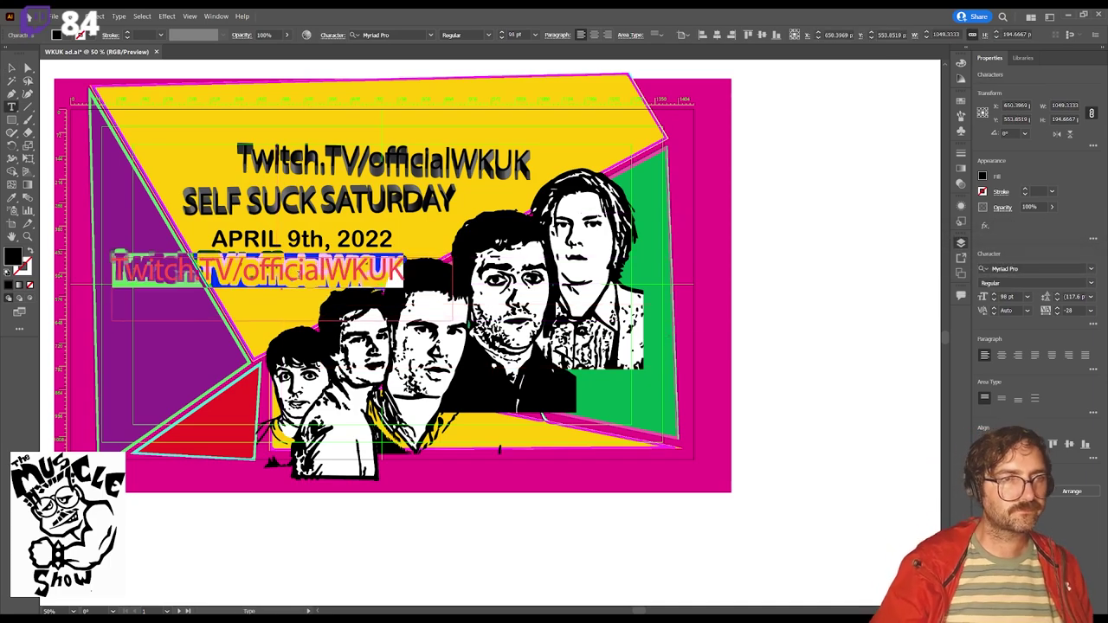
key("BackSpace")
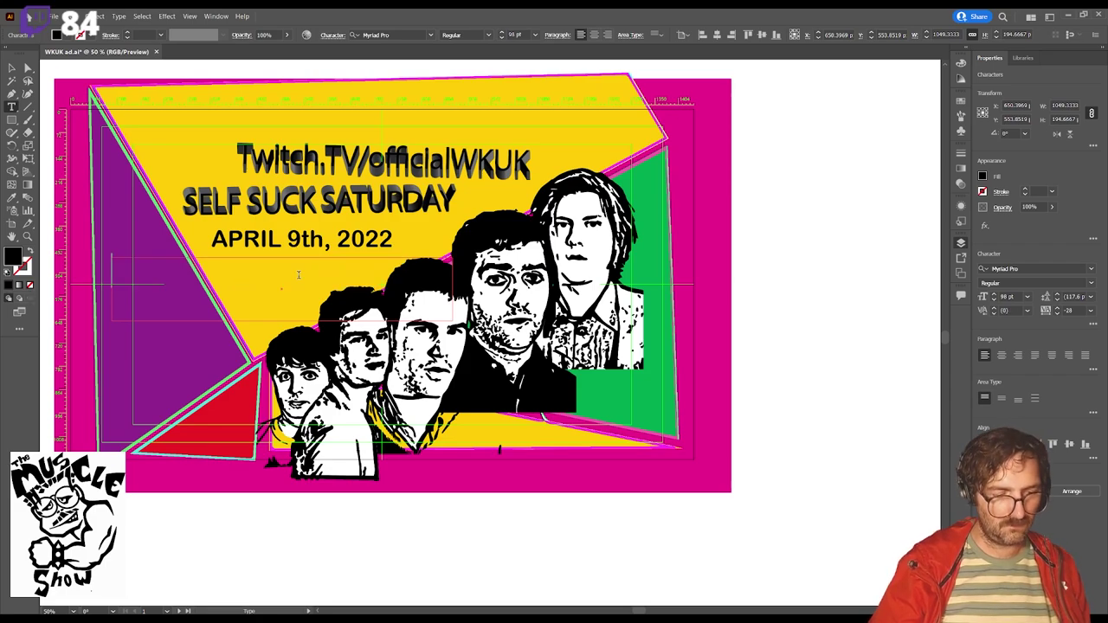
type("4")
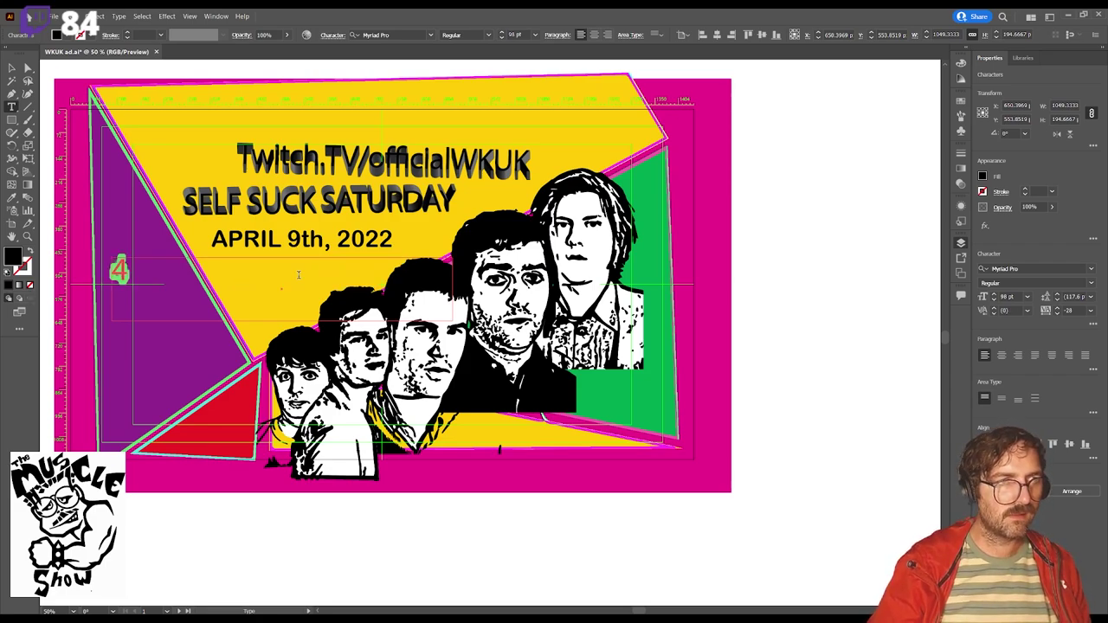
type("p")
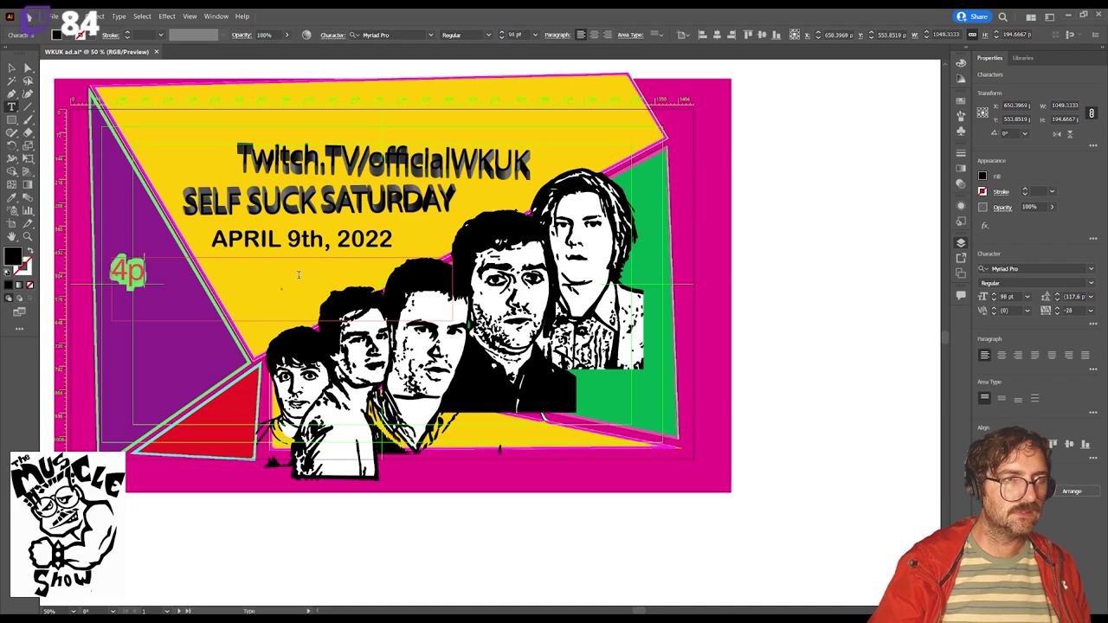
type("m")
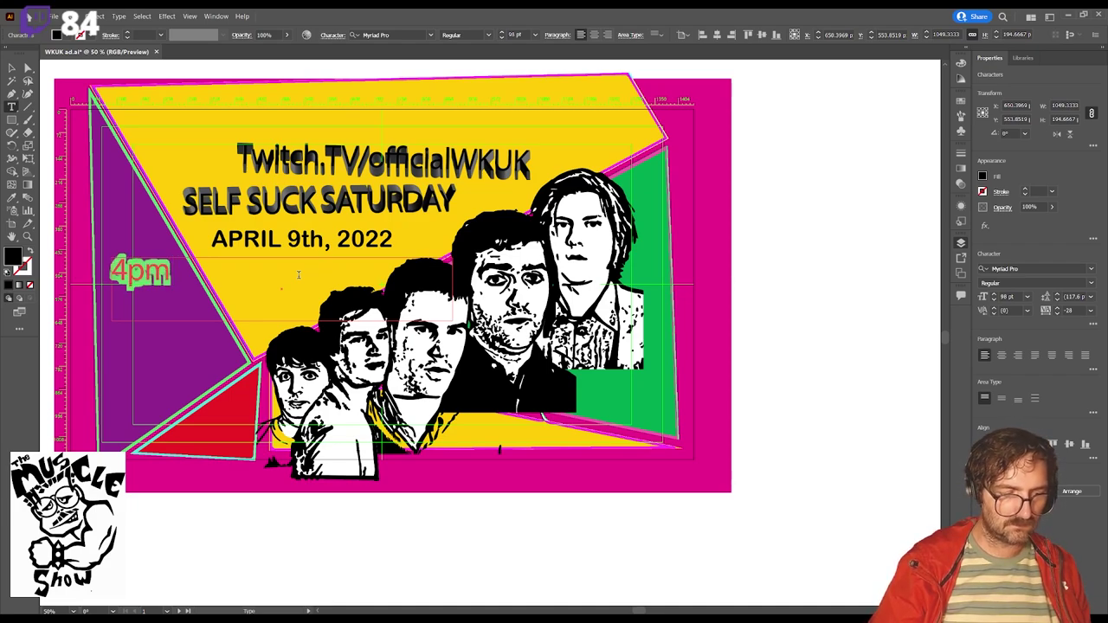
type(" P")
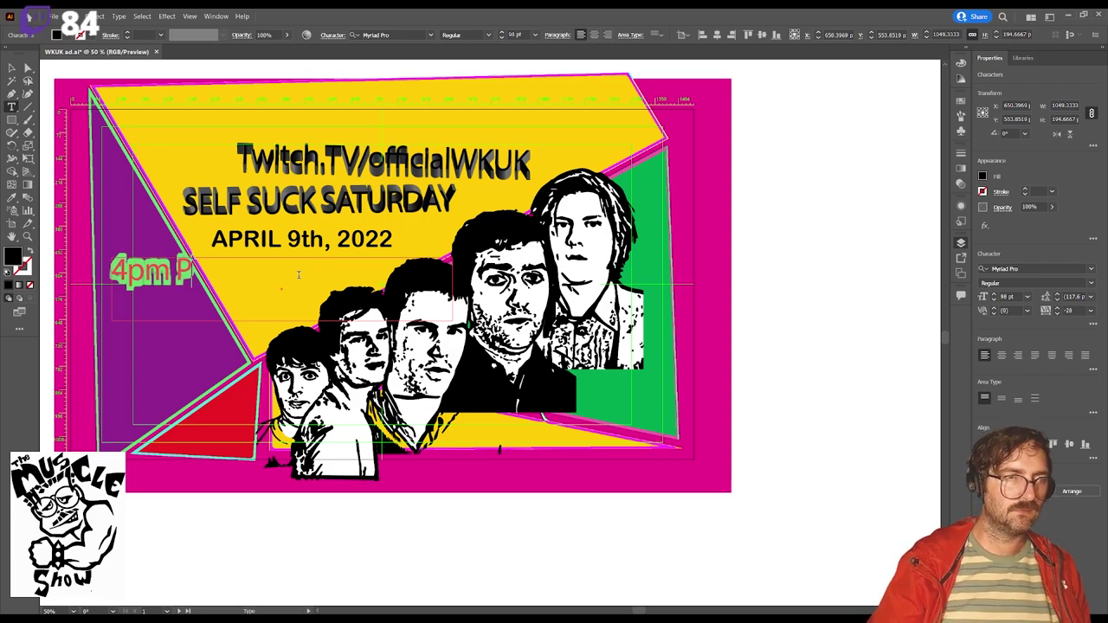
type("ST")
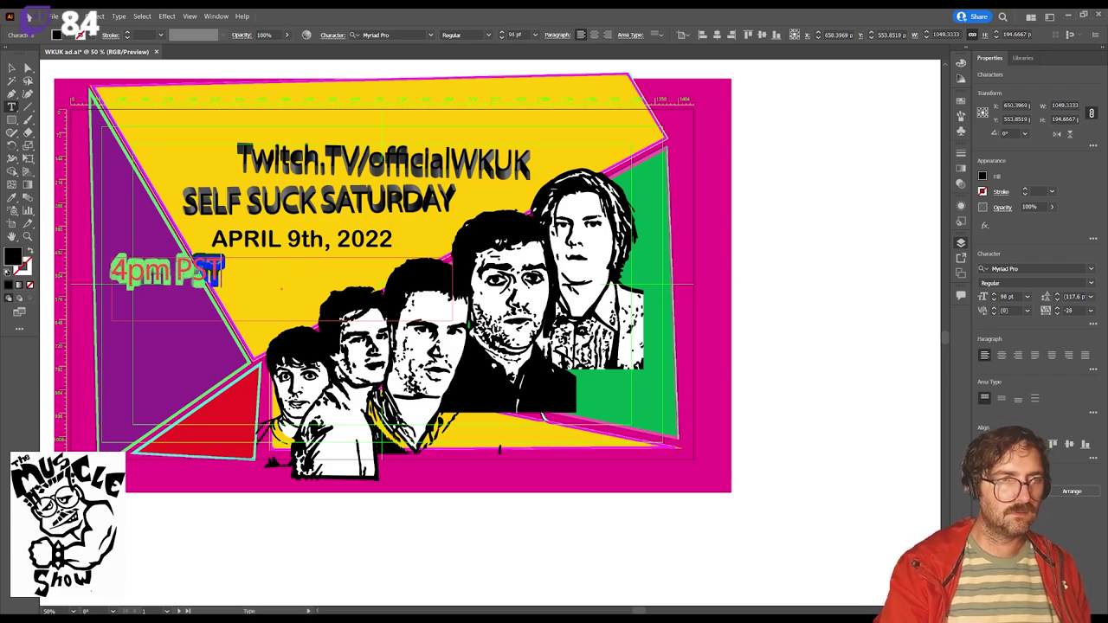
left_click(12, 68)
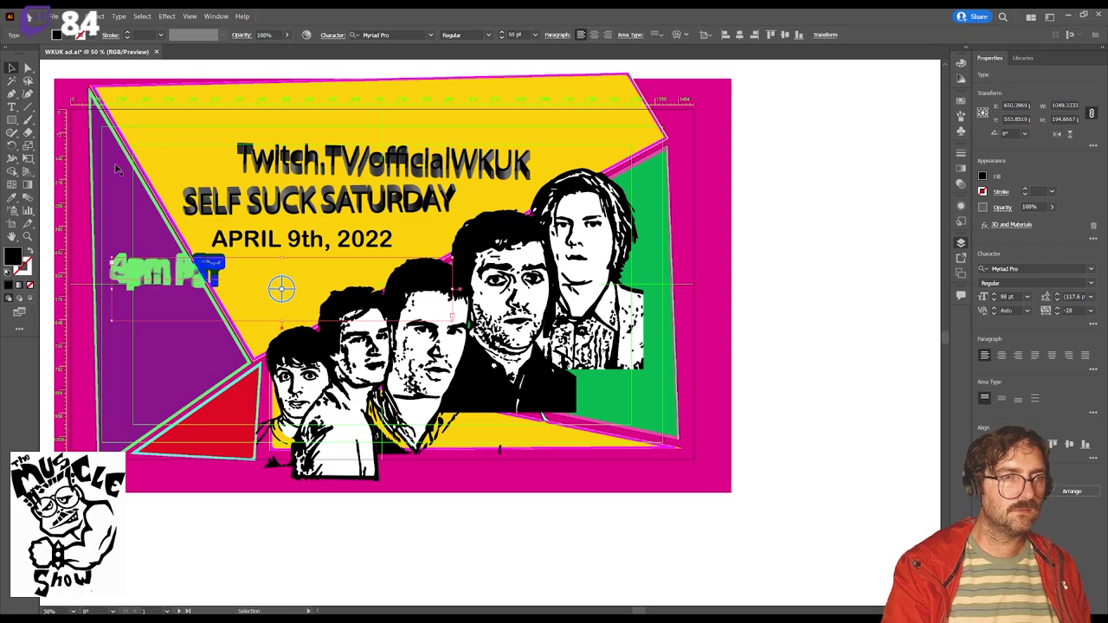
left_click_drag(206, 276, 319, 278)
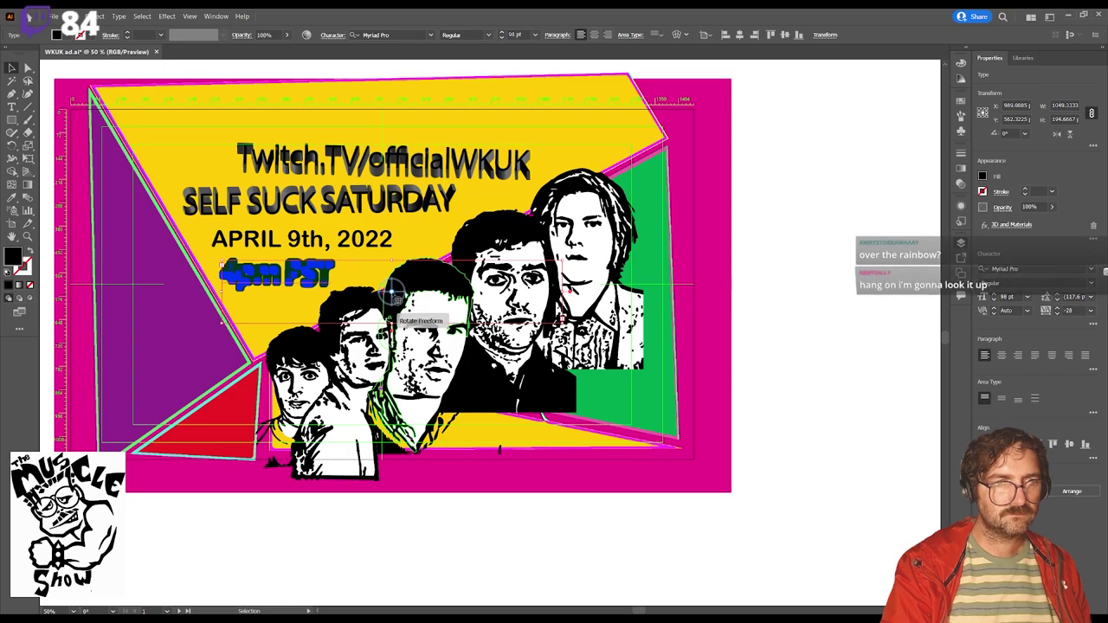
Step: Rotate the "4pm PST" line freely in 3D so it slopes upward from left to right
left_click(381, 243)
left_click(389, 292)
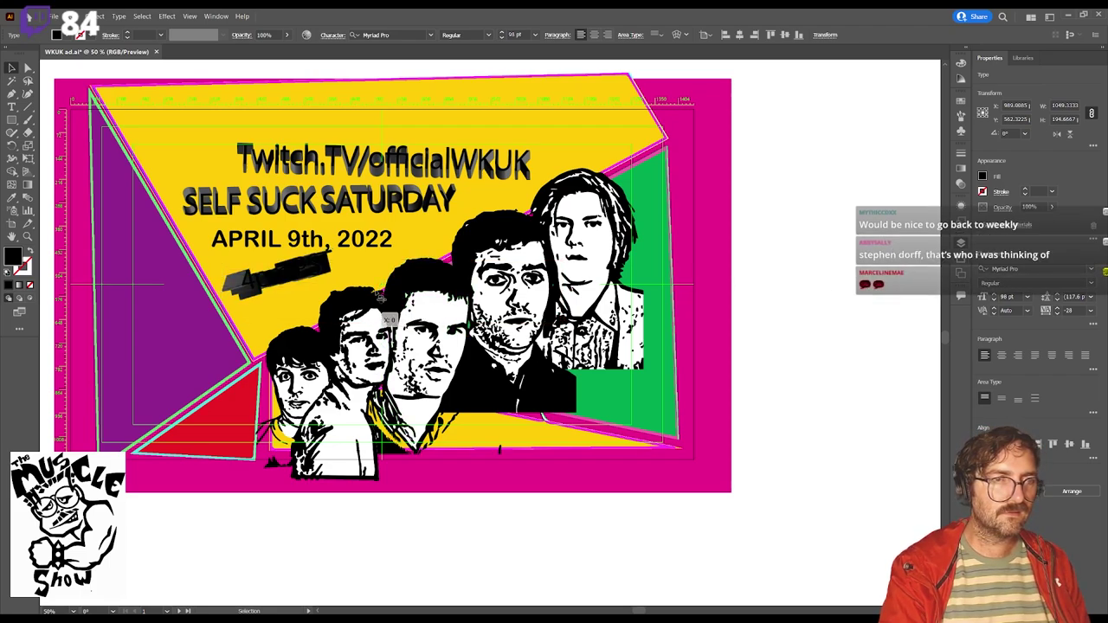
left_click(305, 275)
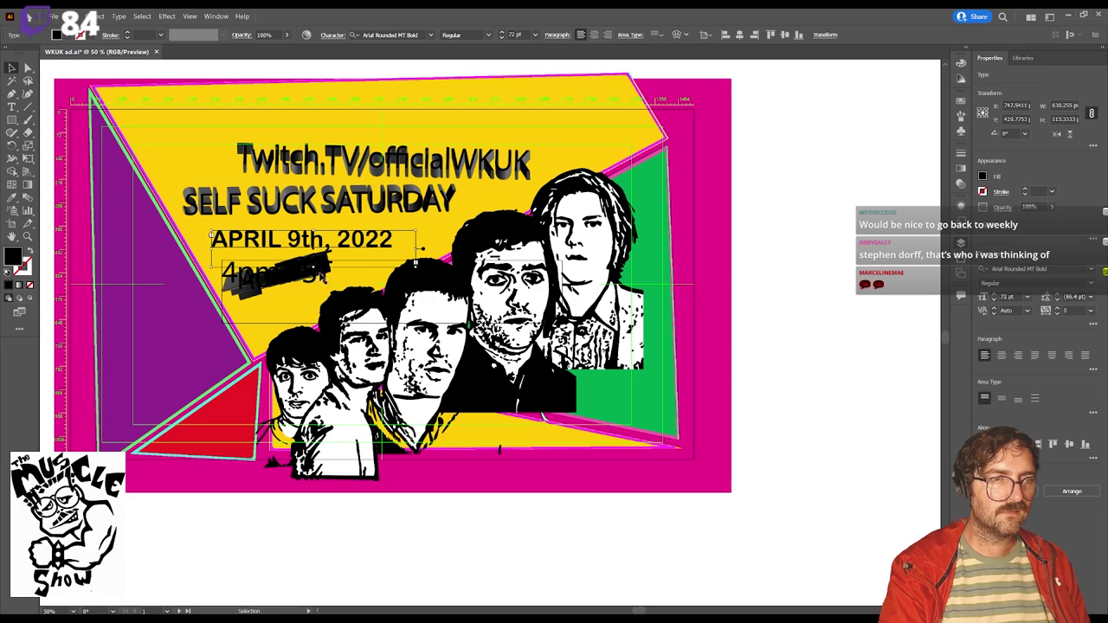
left_click(261, 284)
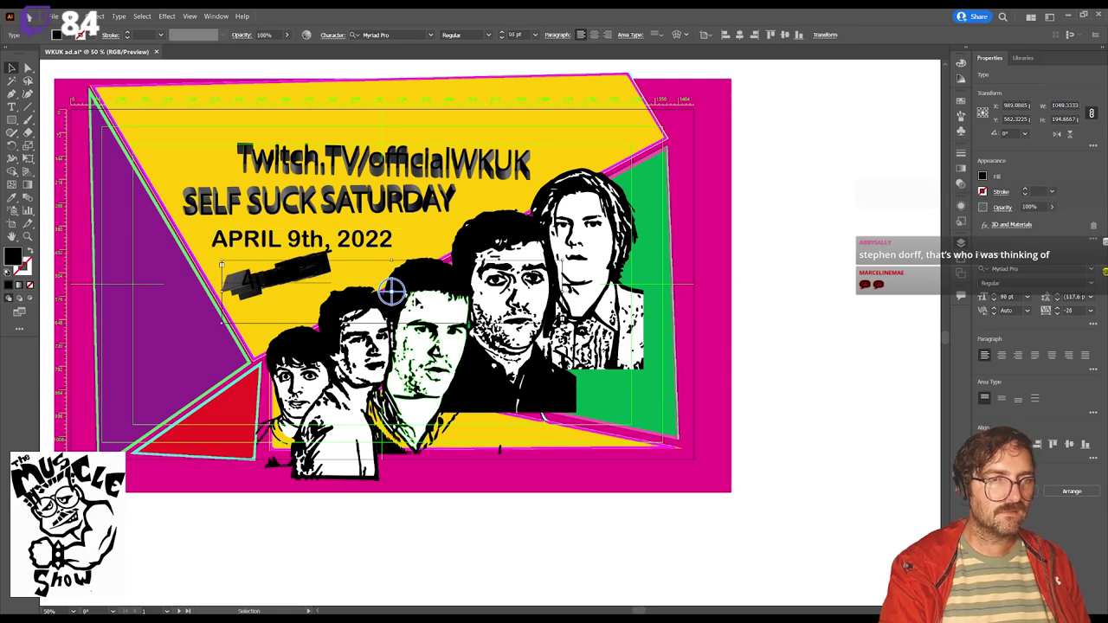
left_click_drag(392, 295, 383, 302)
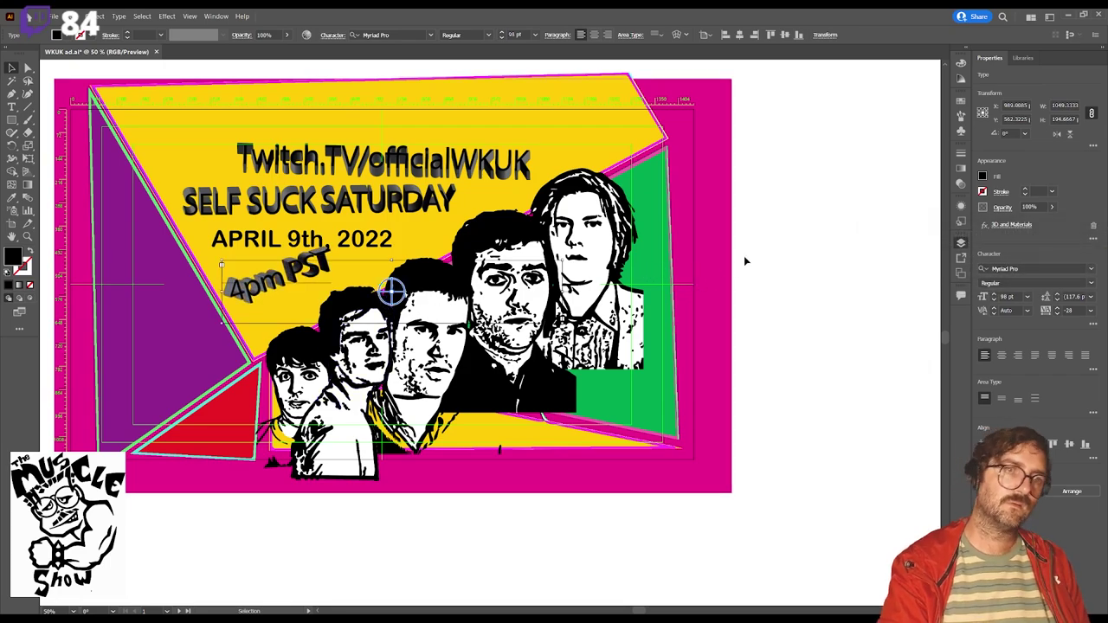
left_click(762, 239)
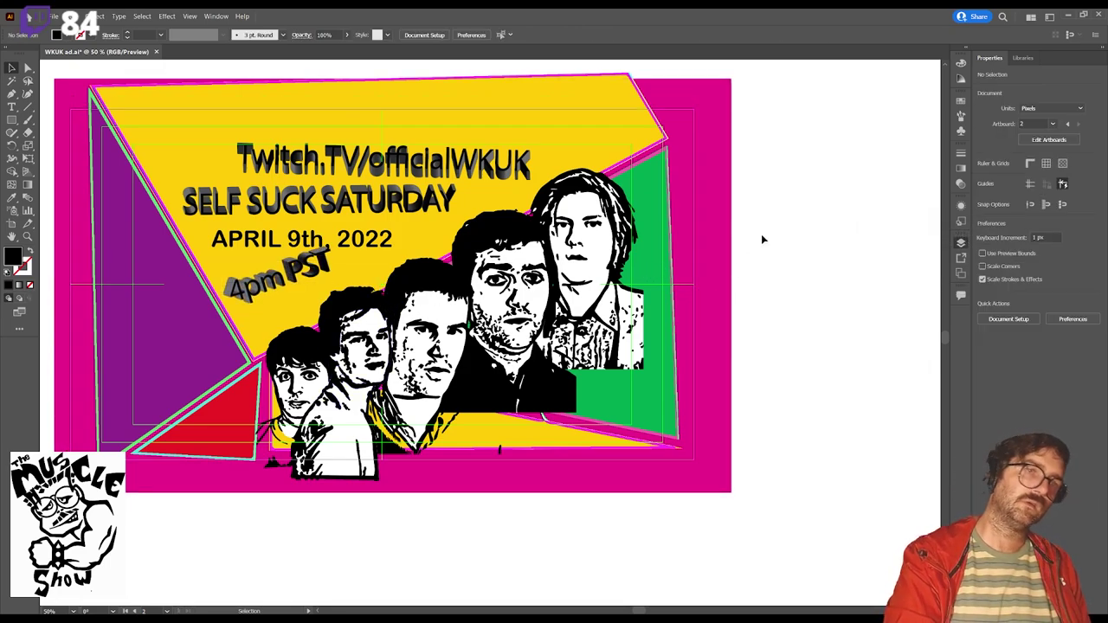